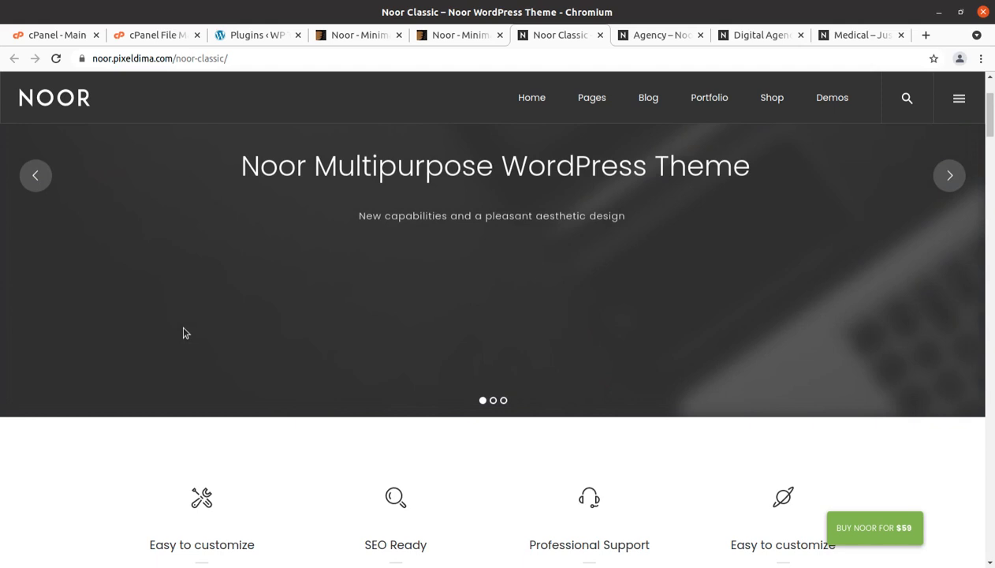
- Look through the Noor Classic demo homepage from the hero slider down to the Our Work Process section
scroll(183, 332, "down", 1)
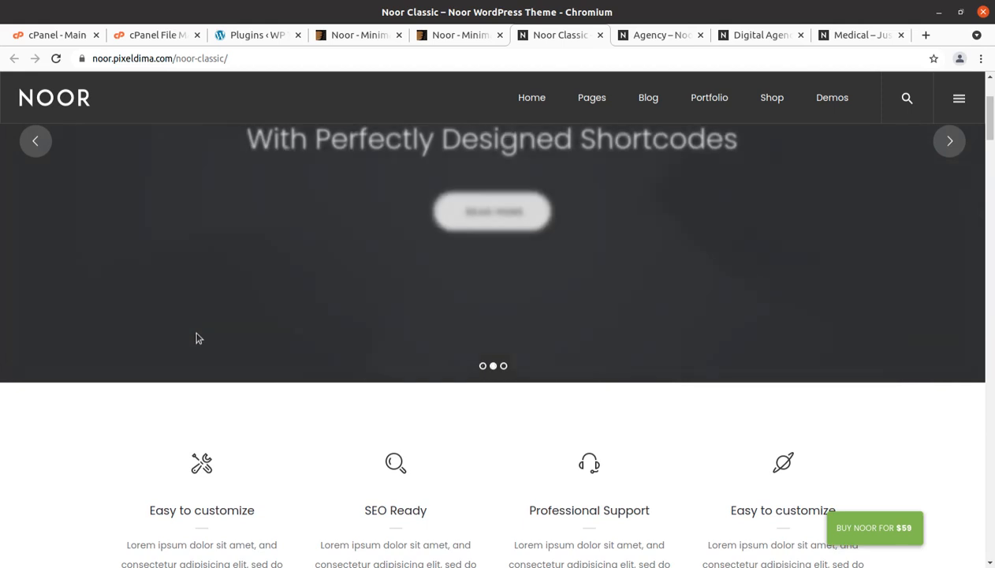
scroll(229, 343, "down", 2)
scroll(235, 343, "down", 5)
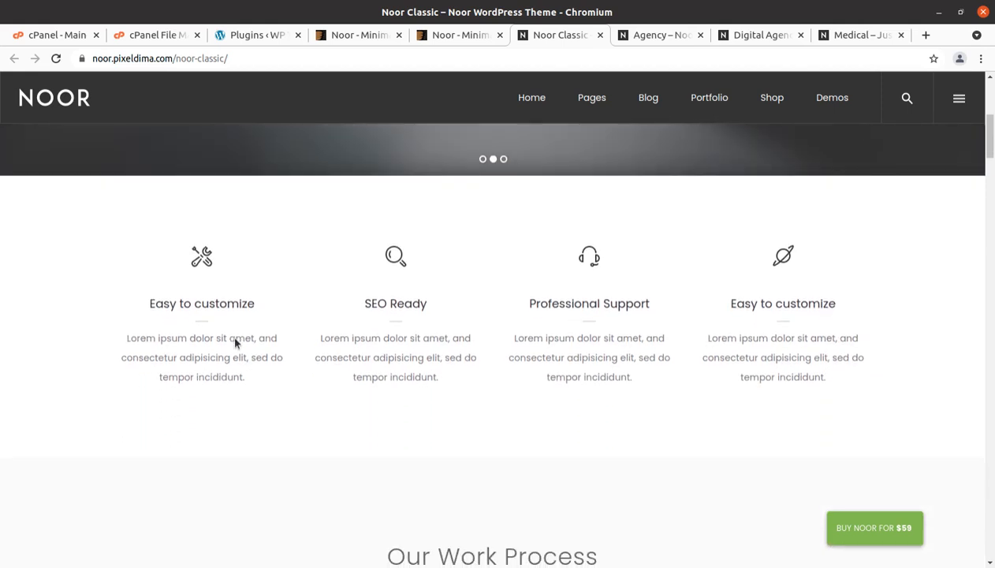
scroll(377, 268, "down", 2)
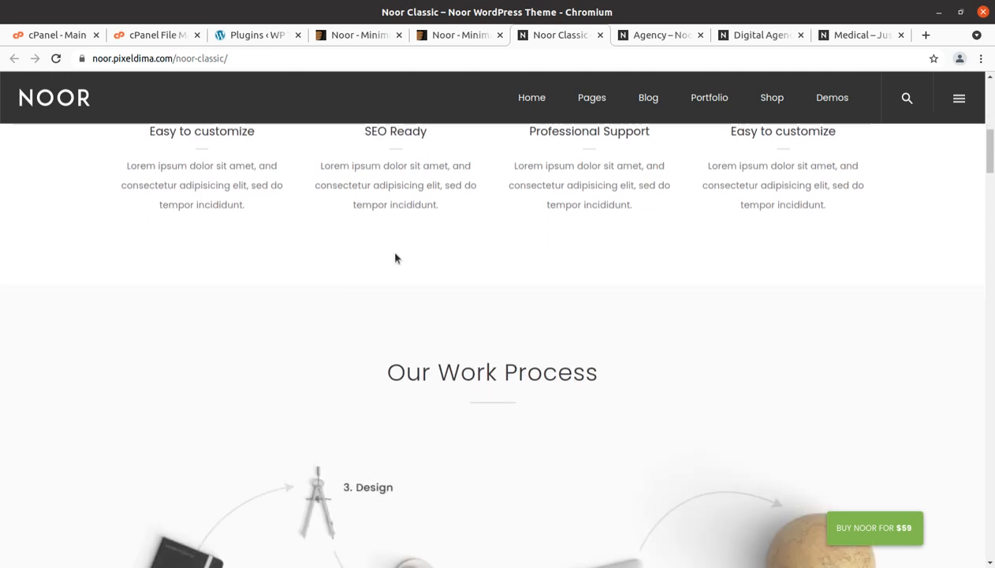
scroll(396, 259, "down", 2)
scroll(396, 258, "down", 4)
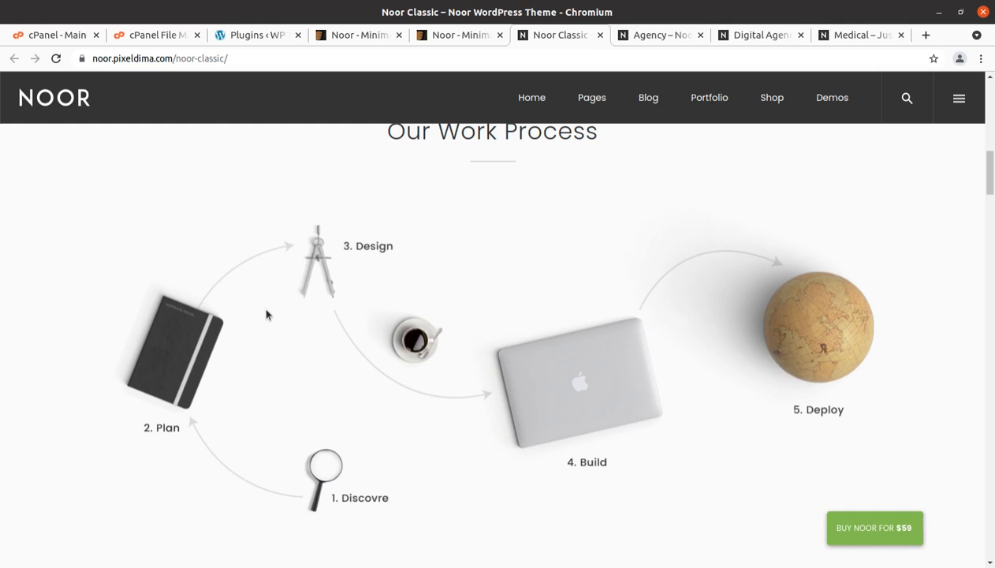
scroll(266, 314, "down", 1)
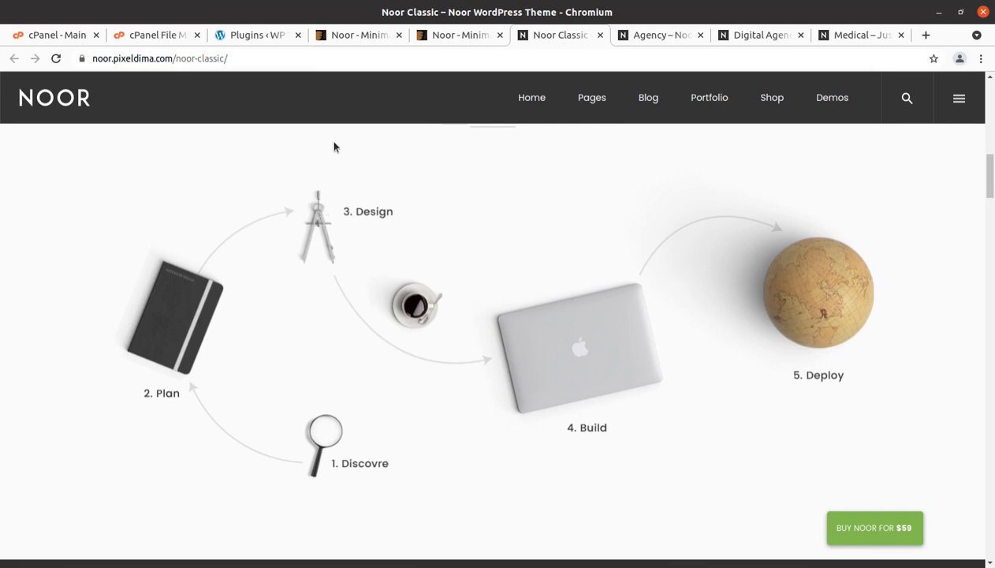
- Open the Noor theme's ThemeForest item page and review its title, highlighting the name and the description beside it
left_click(352, 36)
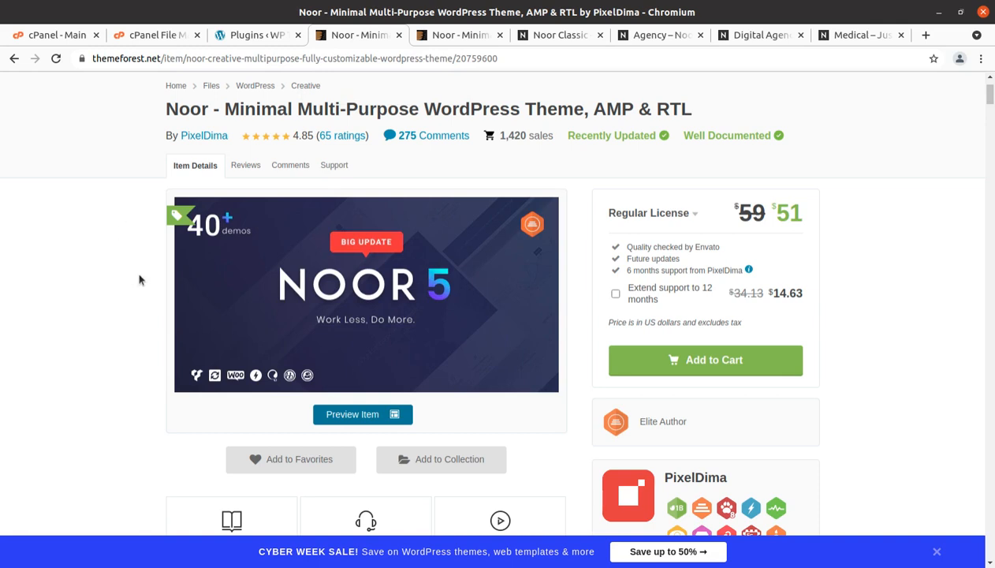
scroll(128, 323, "down", 3)
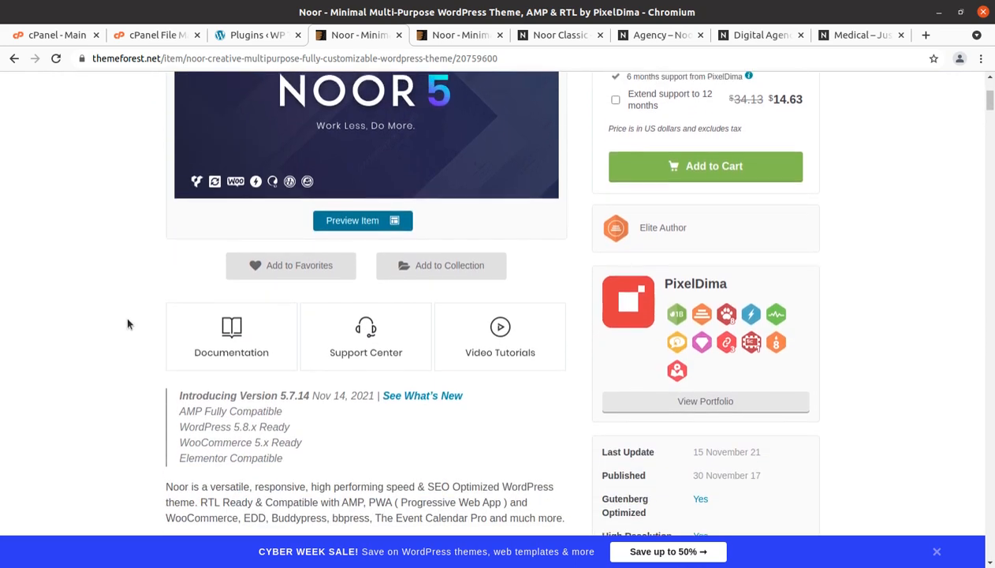
scroll(128, 323, "up", 4)
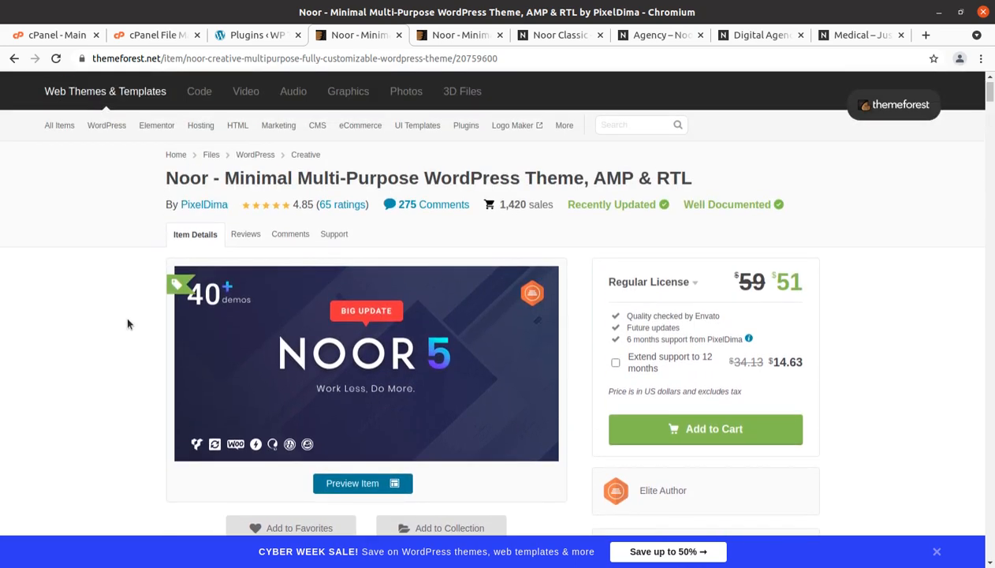
scroll(128, 324, "down", 1)
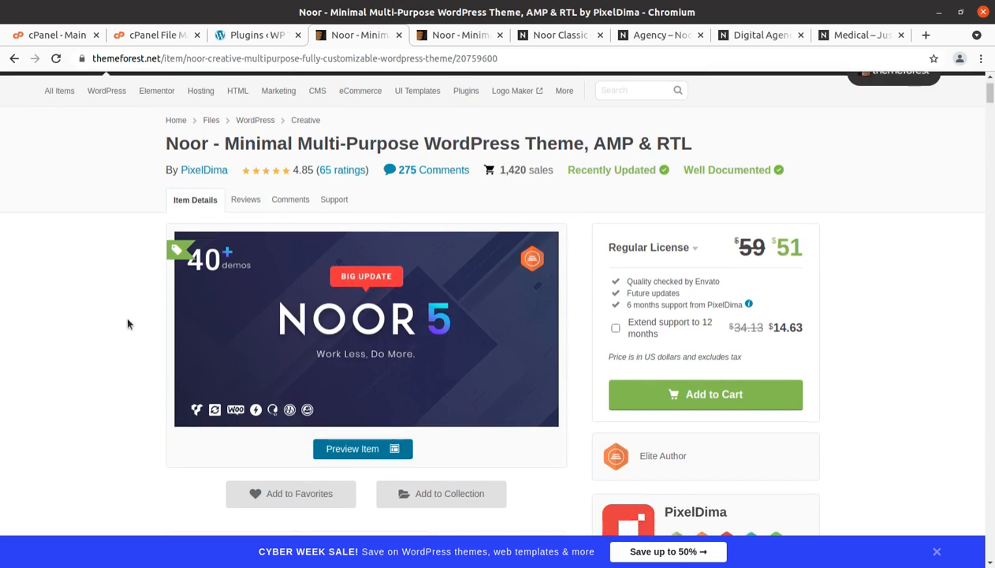
scroll(127, 323, "down", 2)
scroll(128, 324, "up", 3)
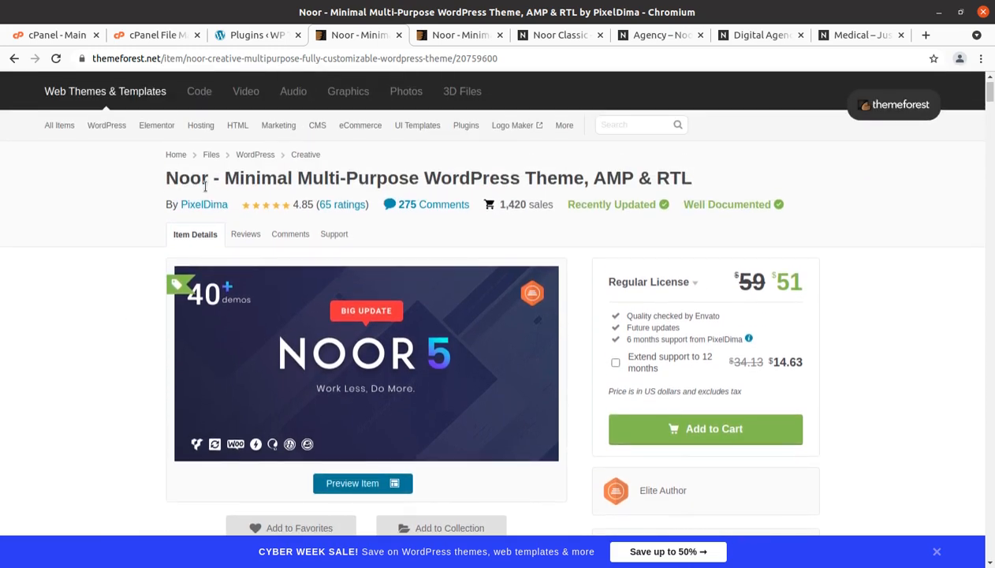
left_click_drag(207, 181, 156, 178)
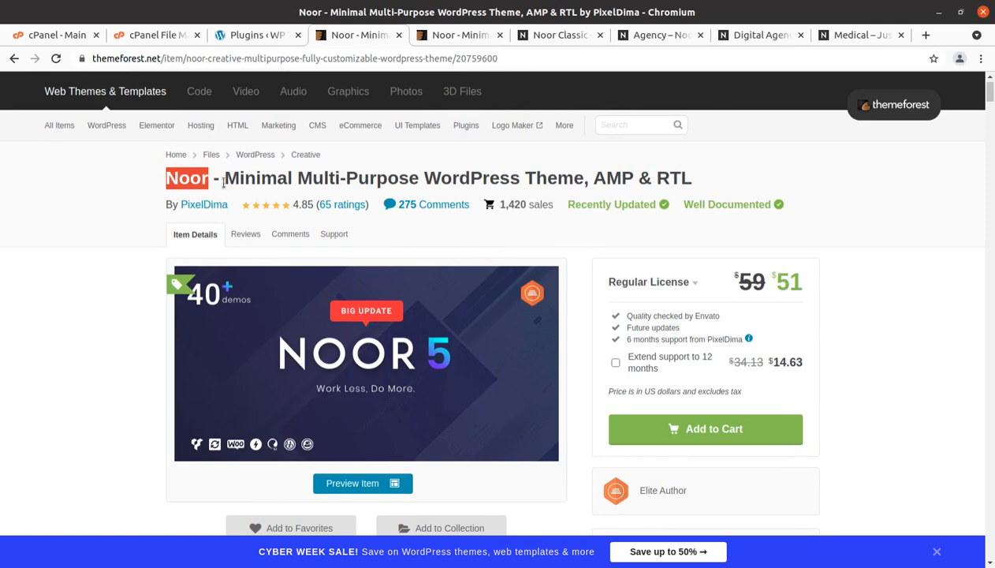
left_click_drag(224, 182, 683, 184)
scroll(670, 260, "down", 2)
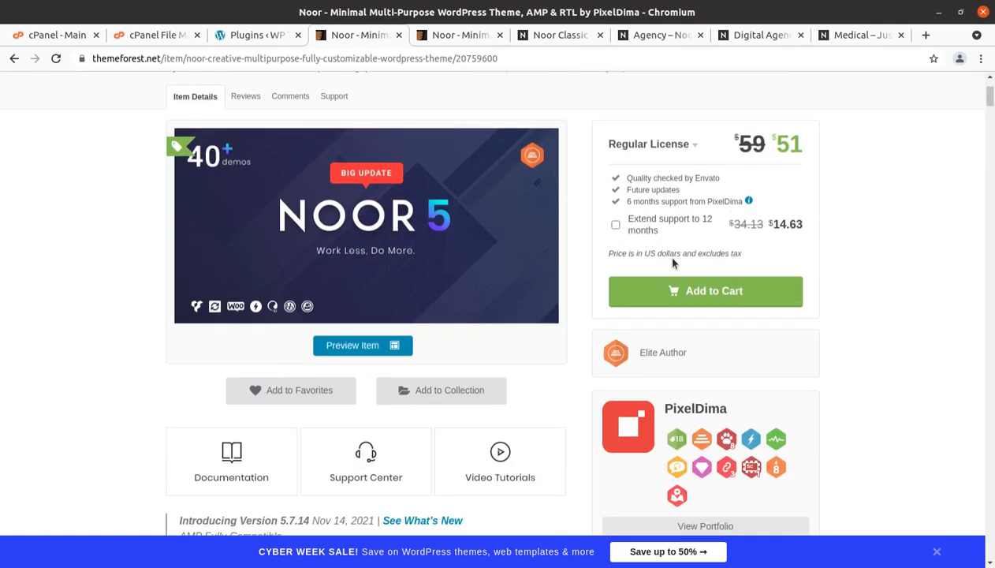
scroll(672, 262, "down", 1)
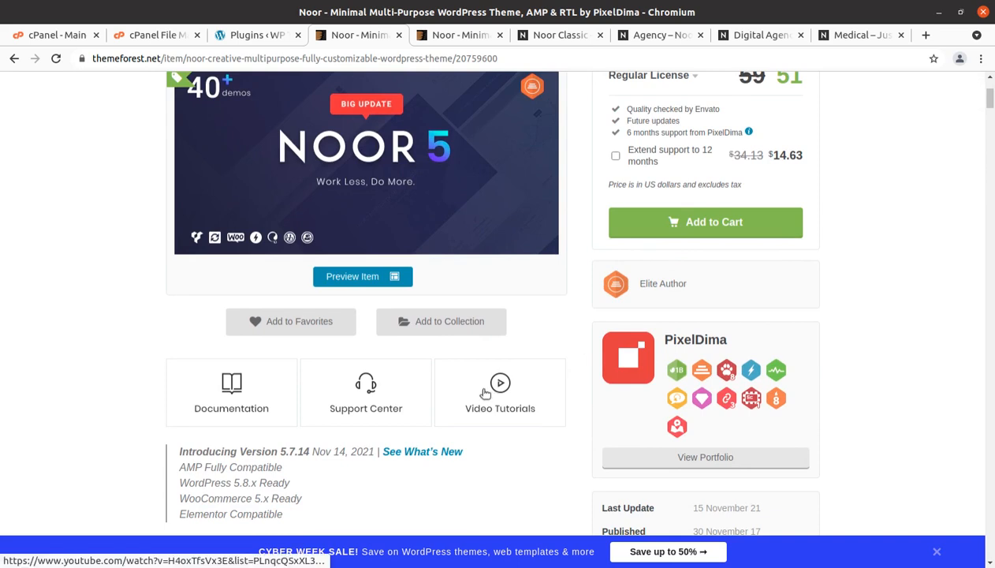
- Highlight the theme's author name, published date, last update date and Elite Author label on the item page
left_click_drag(735, 339, 670, 336)
scroll(762, 317, "down", 1)
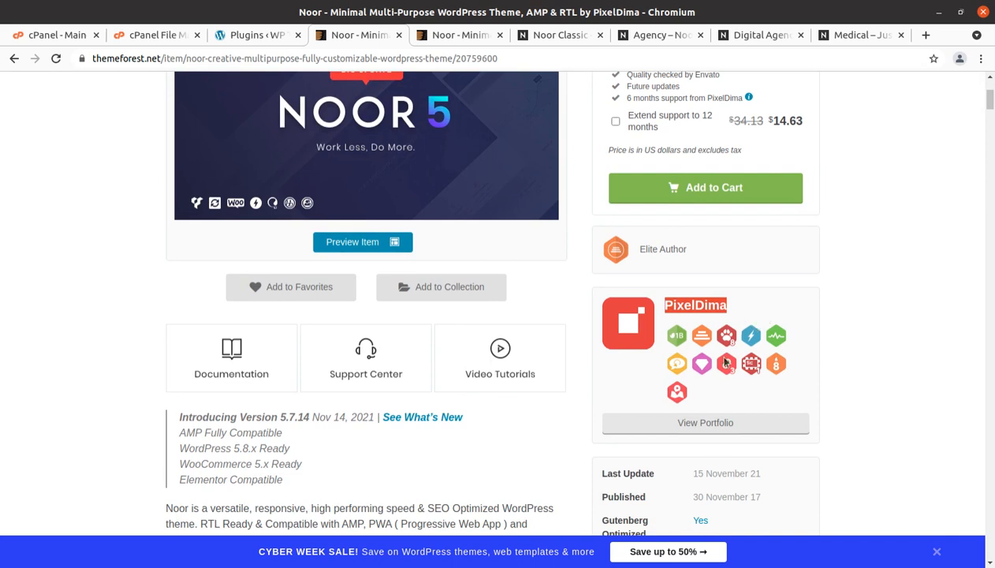
left_click_drag(772, 497, 693, 497)
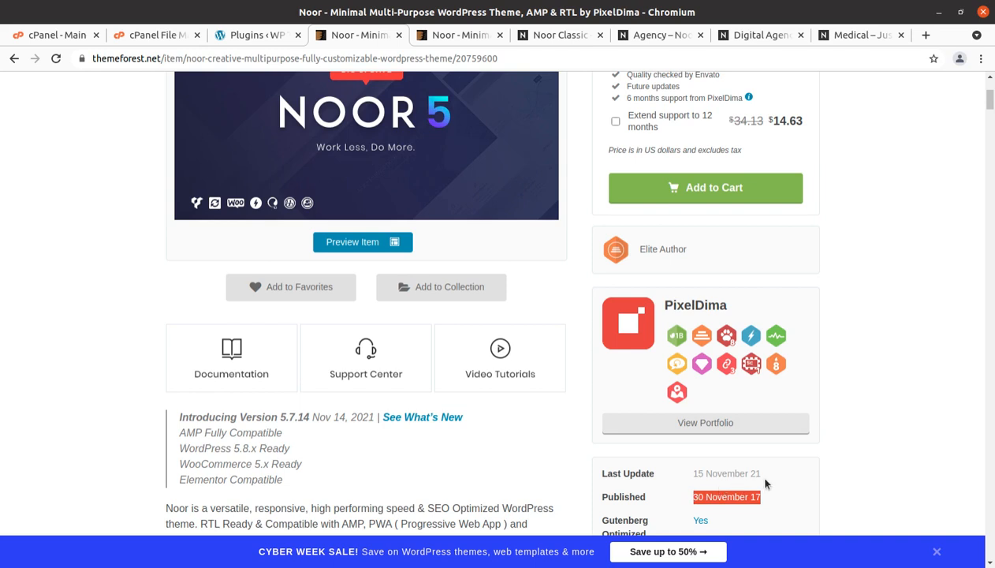
left_click_drag(761, 473, 692, 473)
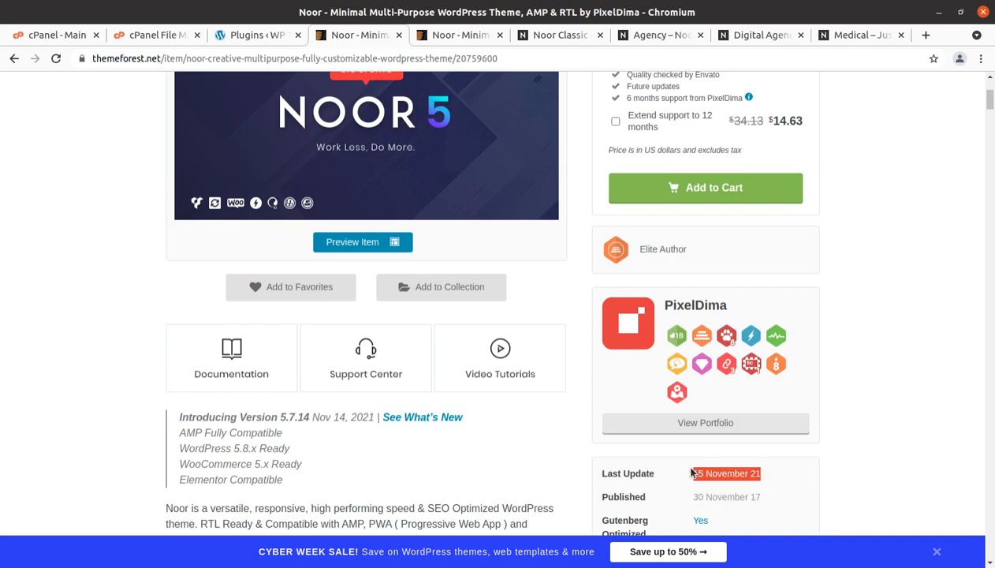
left_click_drag(694, 249, 639, 247)
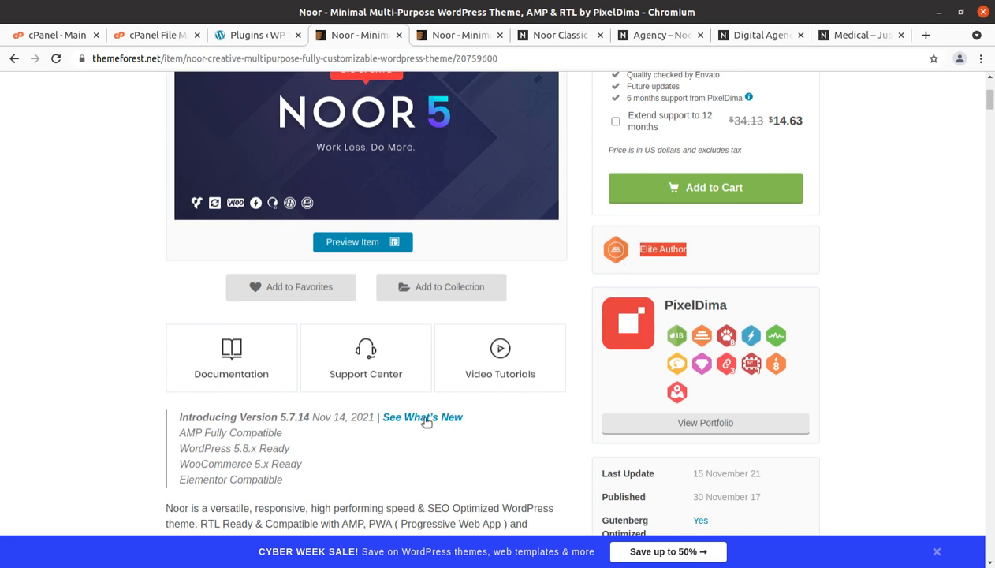
- Examine the theme's compatible browsers and plugins, supported WordPress versions, included files and tags on the item page
scroll(418, 497, "down", 3)
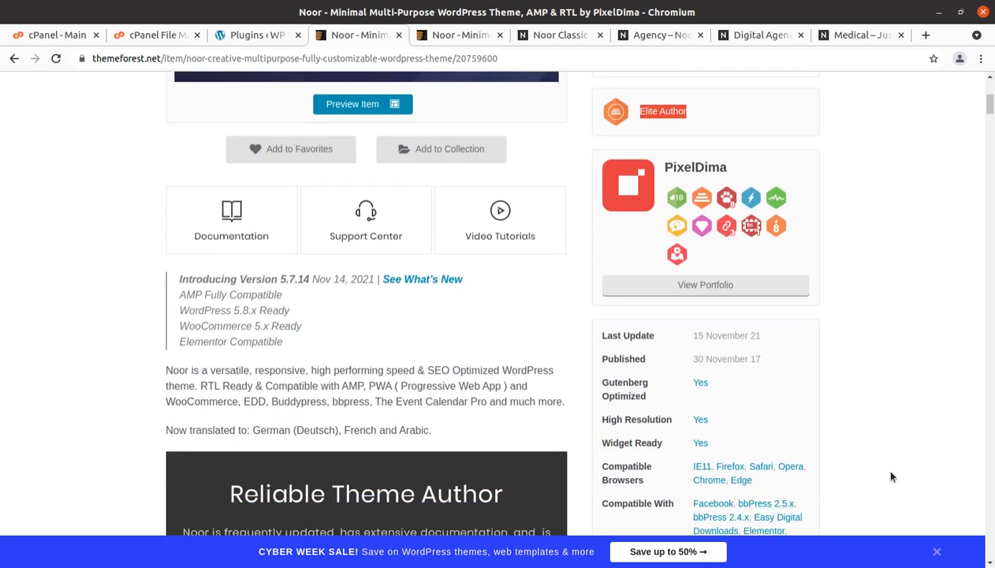
scroll(862, 475, "down", 1)
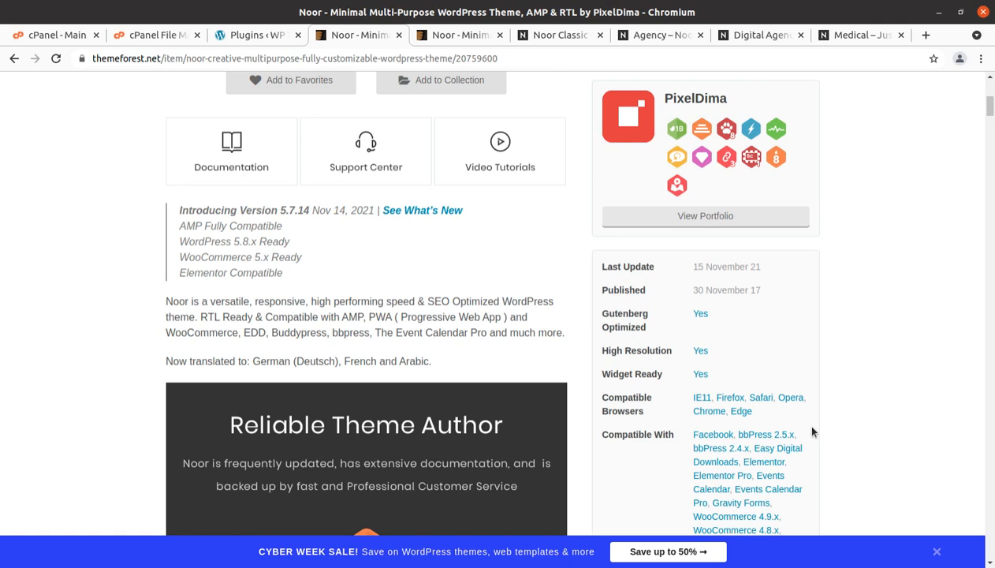
scroll(812, 431, "down", 1)
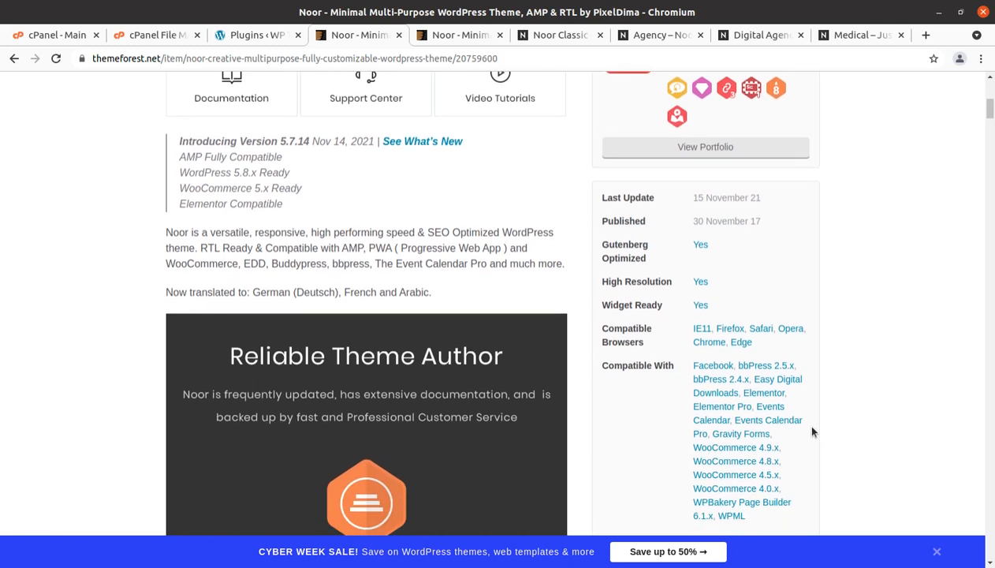
scroll(812, 431, "down", 2)
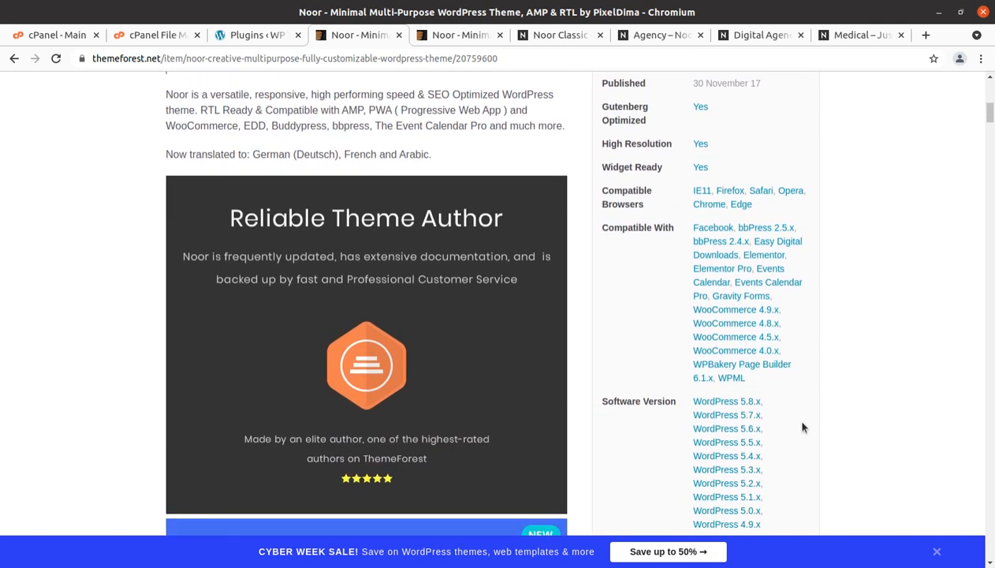
scroll(802, 427, "down", 1)
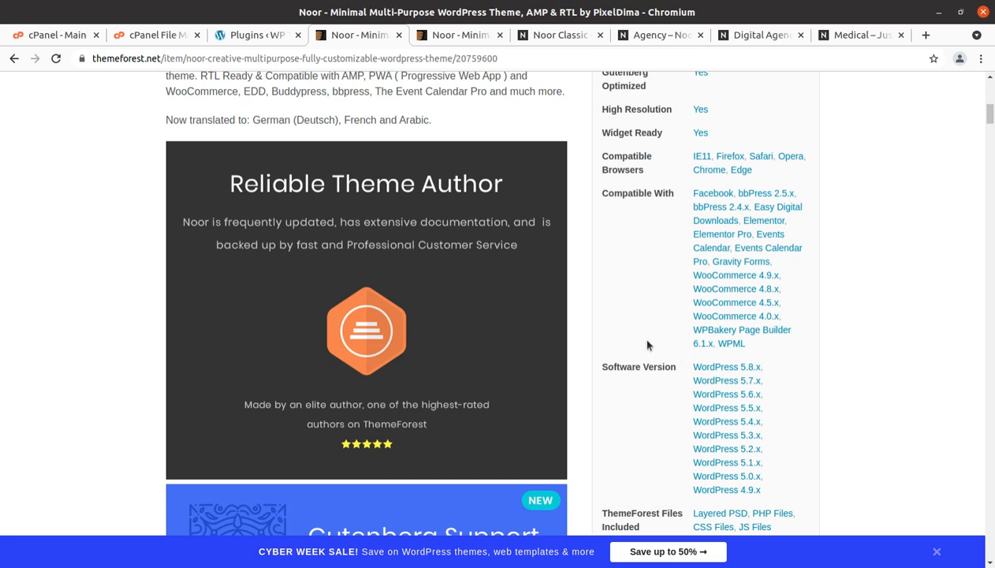
scroll(647, 344, "down", 5)
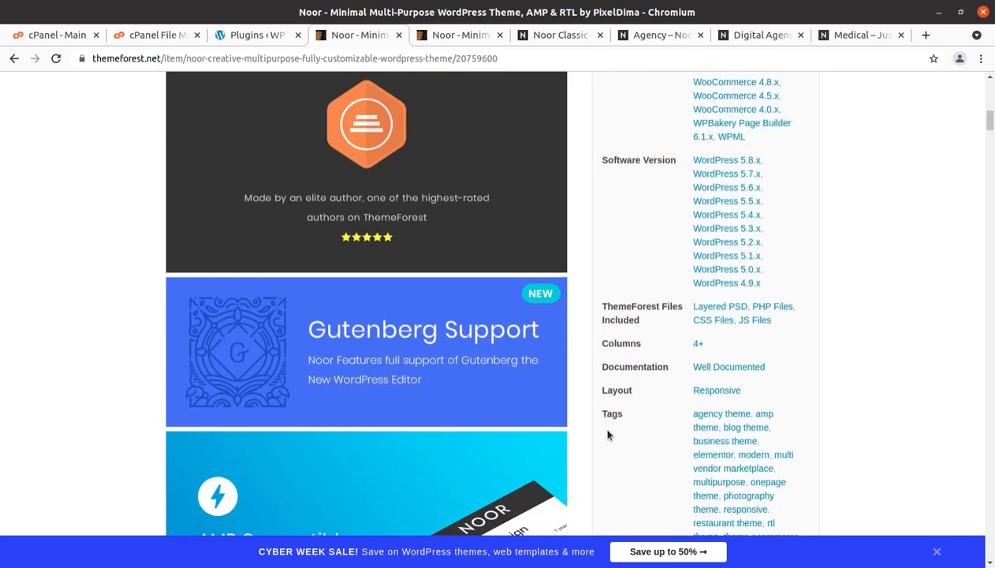
scroll(607, 435, "down", 3)
scroll(472, 432, "down", 2)
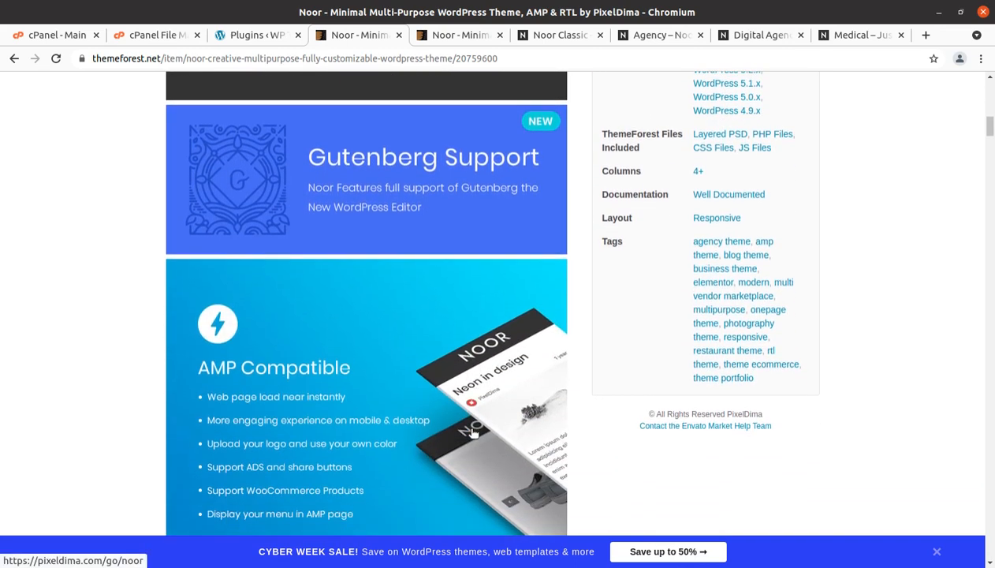
- Examine the AMP Compatible features and the AMP post and product preview examples in the item description
scroll(471, 432, "down", 3)
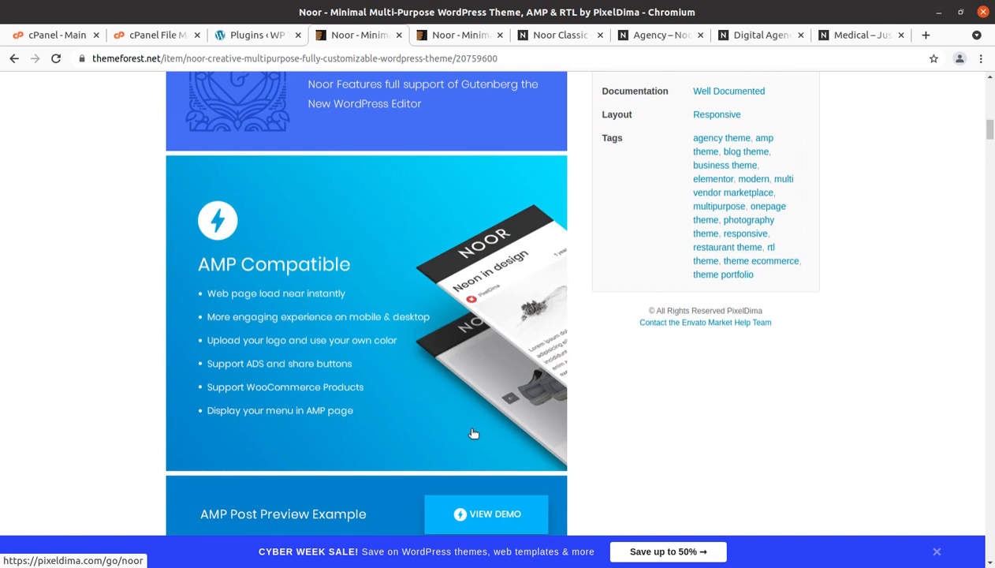
scroll(473, 433, "down", 5)
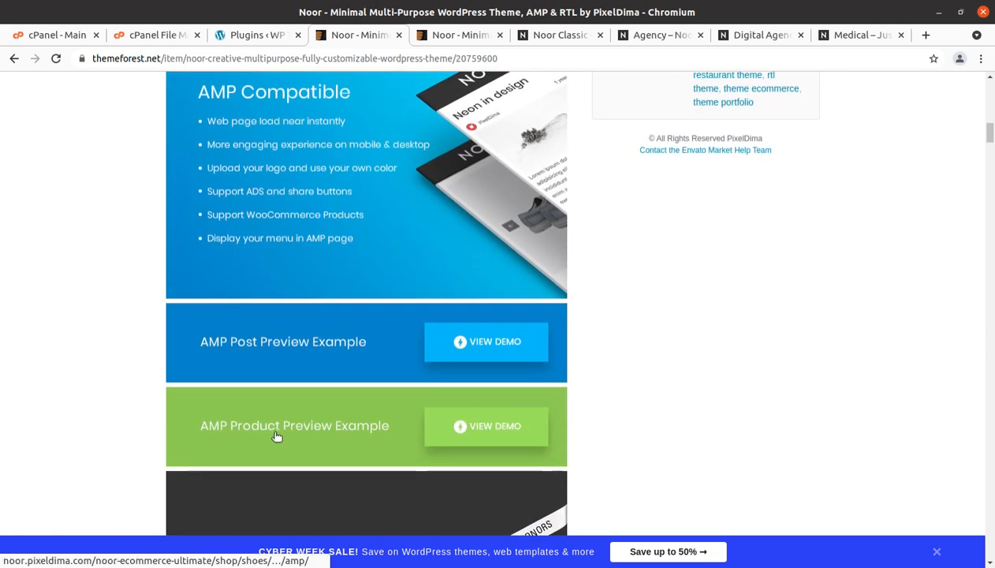
scroll(209, 399, "down", 5)
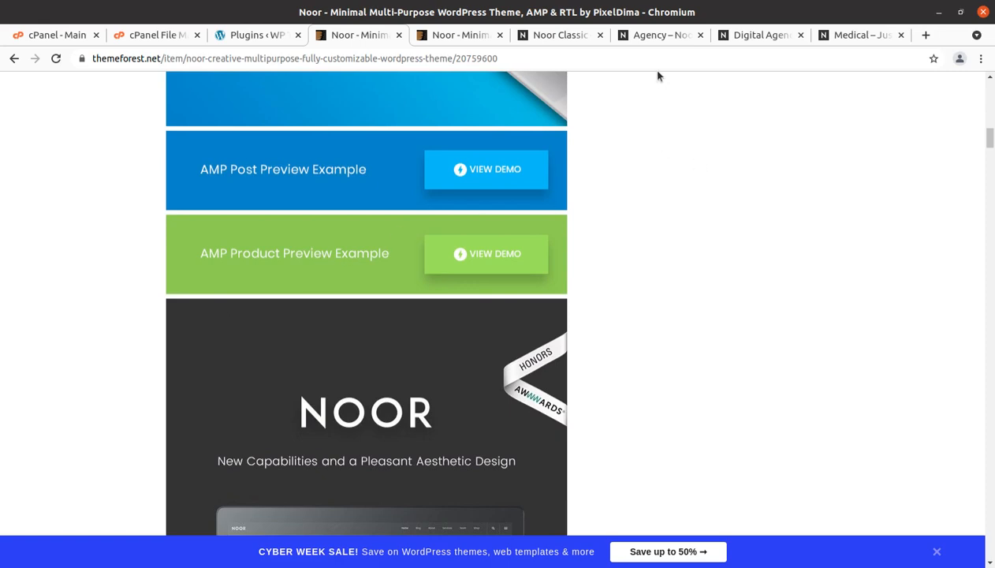
- View the open Agency, Noor Classic and Digital Agency demo sites in turn
left_click(625, 37)
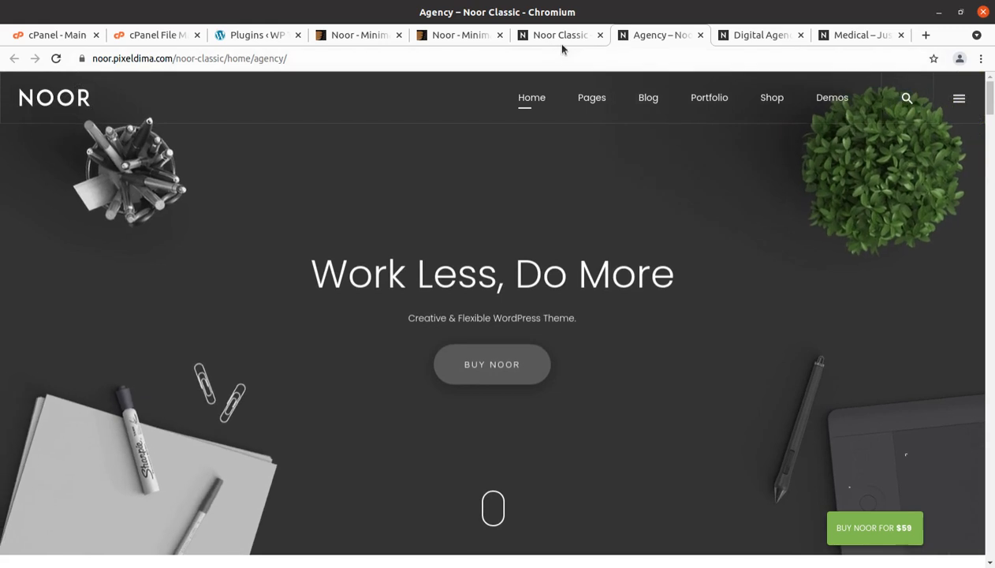
left_click(563, 38)
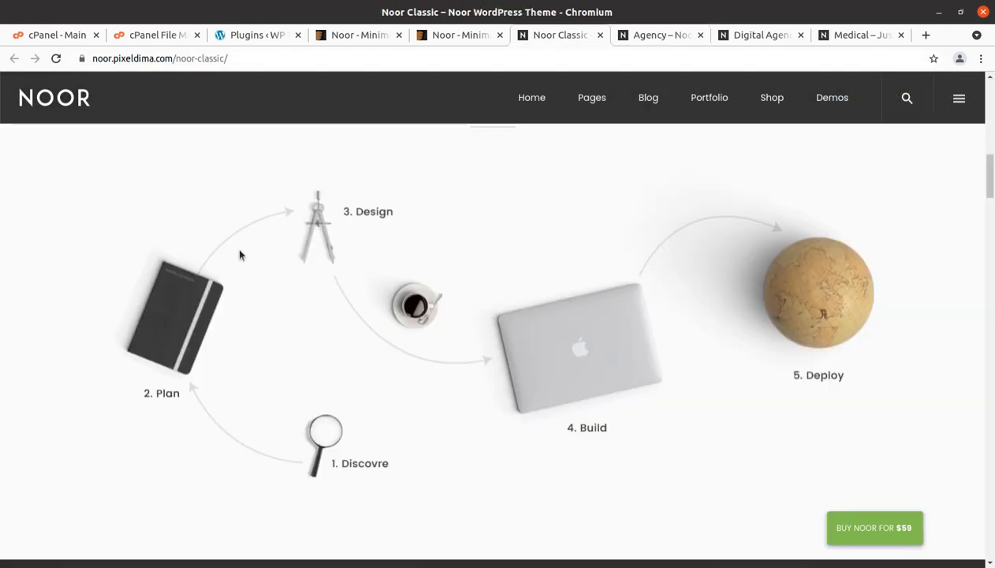
left_click(657, 37)
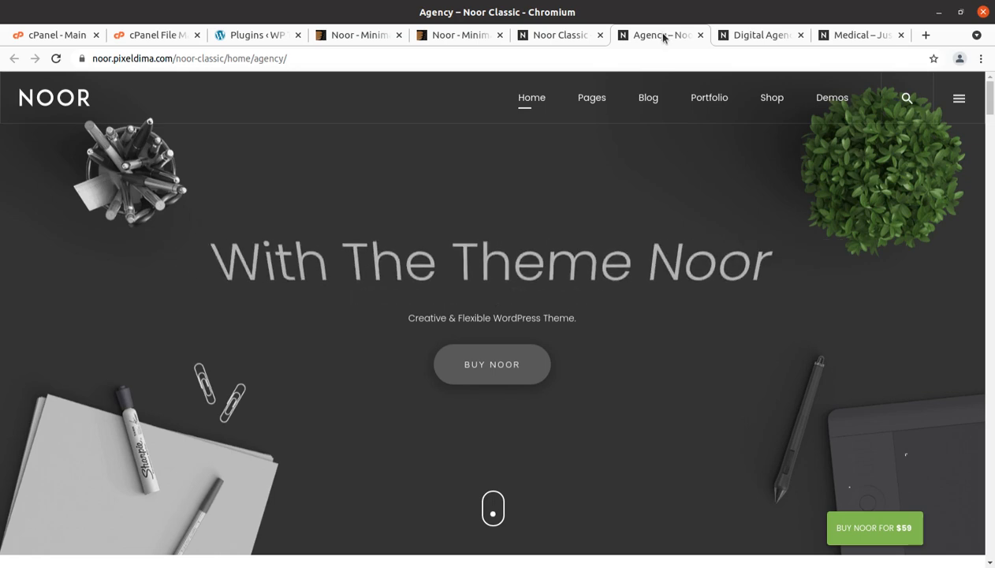
left_click(751, 38)
- Open the Medical demo site and look through it from the testimonials and map up to the homepage header
left_click(845, 39)
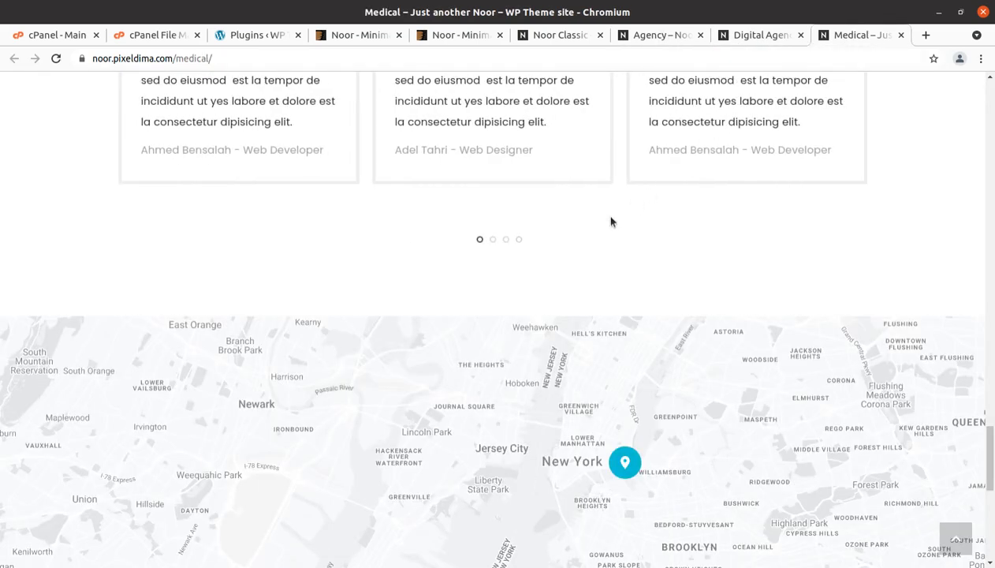
scroll(611, 222, "up", 10)
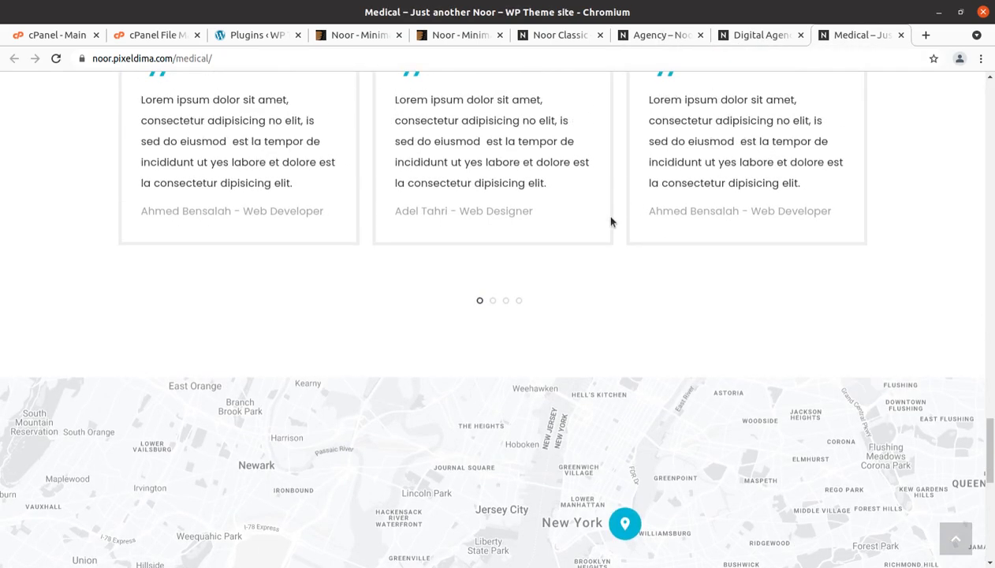
scroll(611, 222, "up", 15)
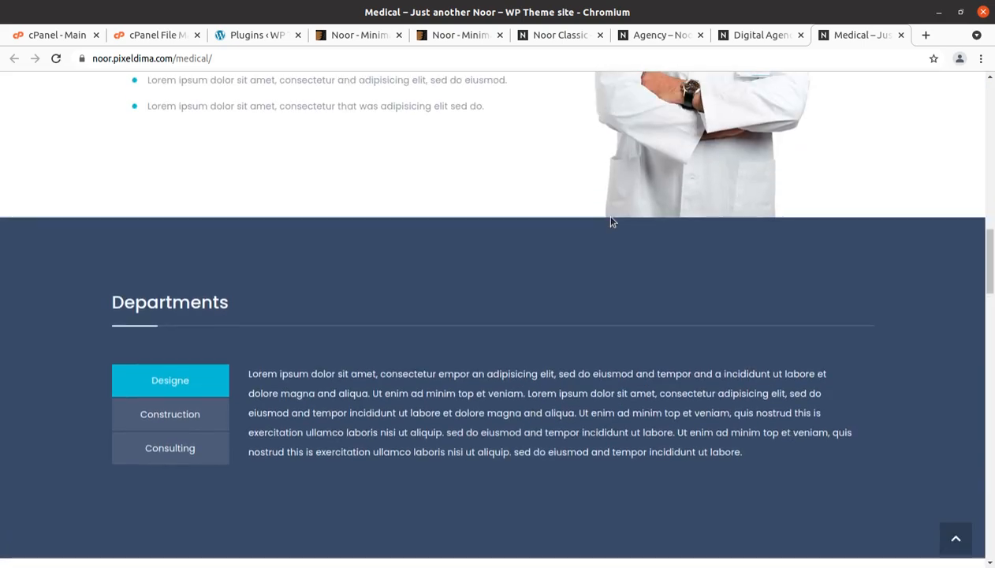
scroll(611, 222, "up", 3)
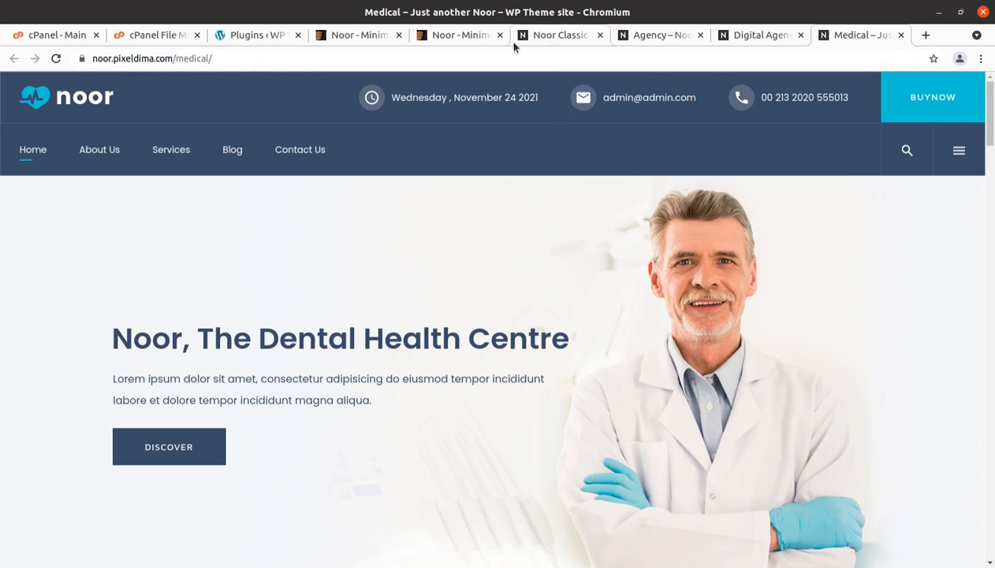
- Switch to the Noor theme's full-screen ThemeForest preview
left_click(463, 35)
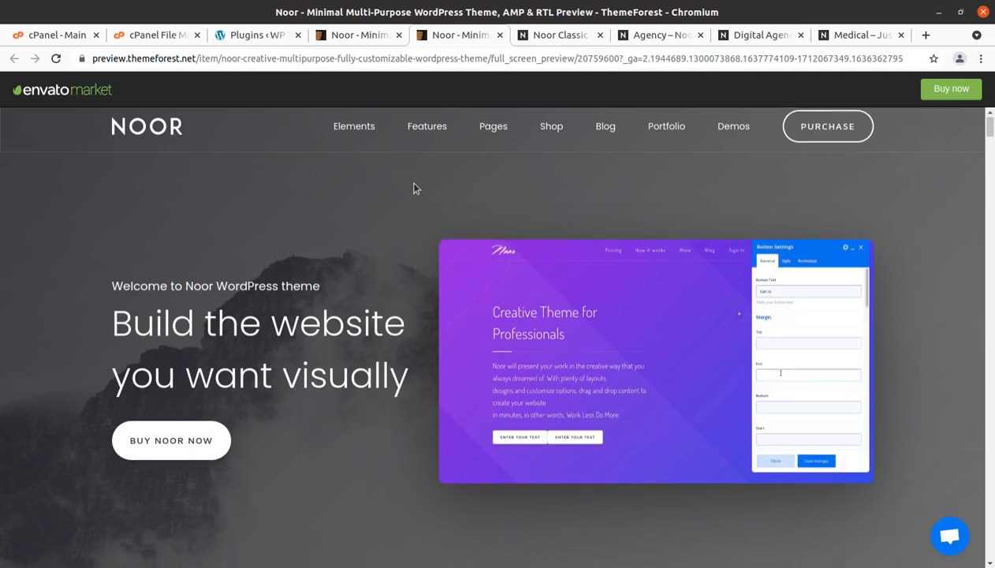
- Look through the Installable demos section of the Noor preview, from its category filters to the blog and clothing shop demos
scroll(412, 185, "down", 3)
scroll(414, 188, "down", 5)
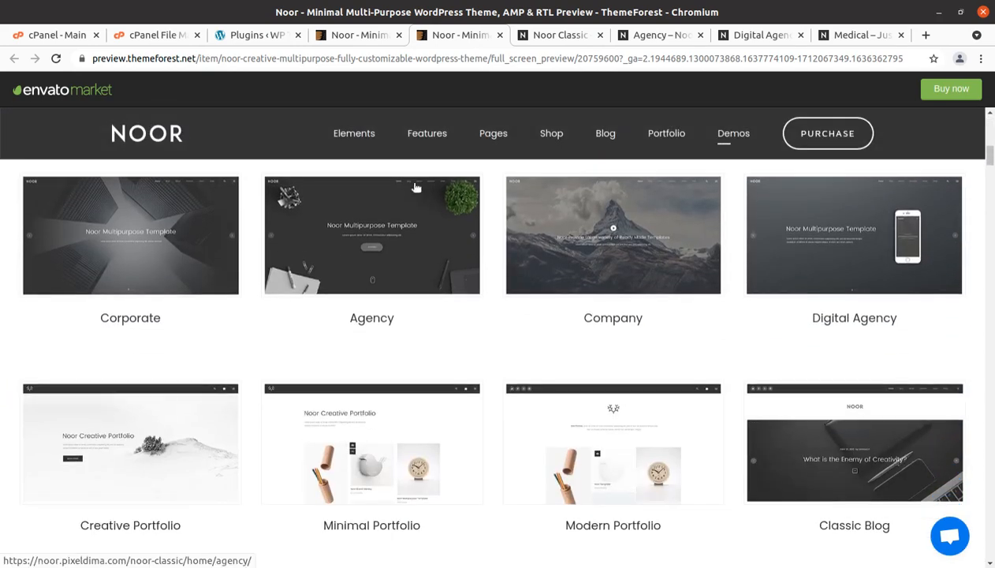
scroll(414, 188, "up", 3)
scroll(414, 188, "up", 1)
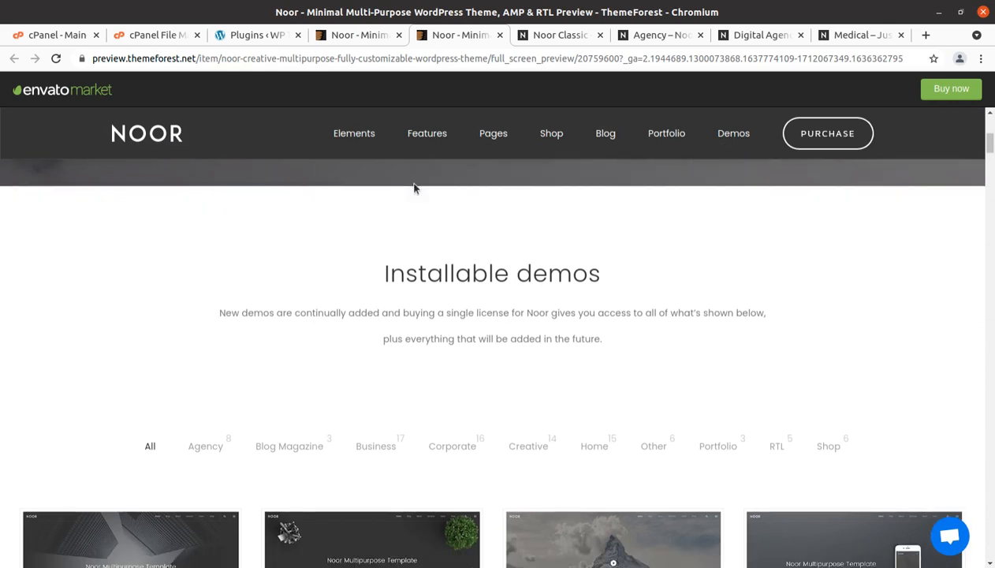
scroll(414, 187, "down", 2)
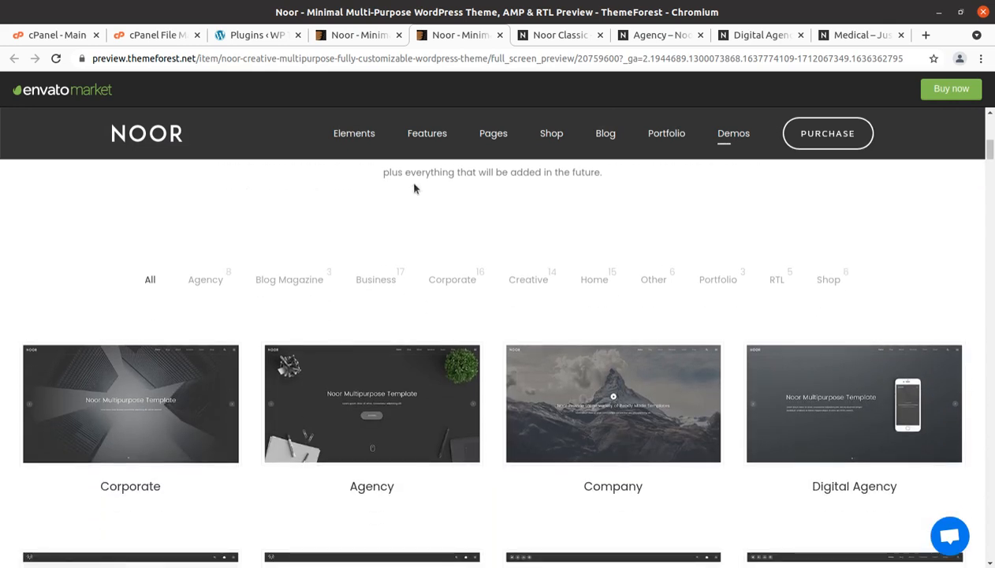
scroll(534, 250, "down", 1)
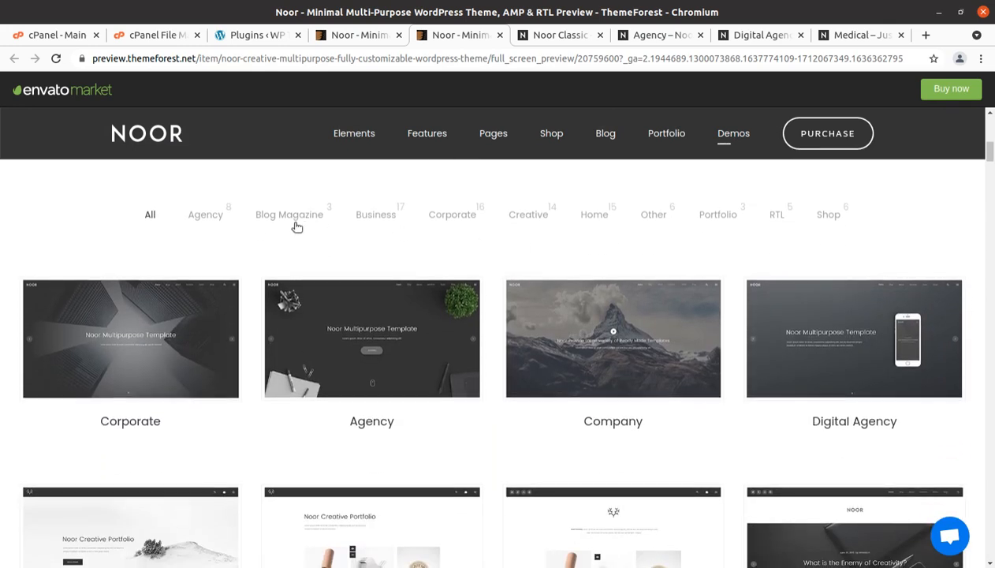
scroll(702, 265, "down", 3)
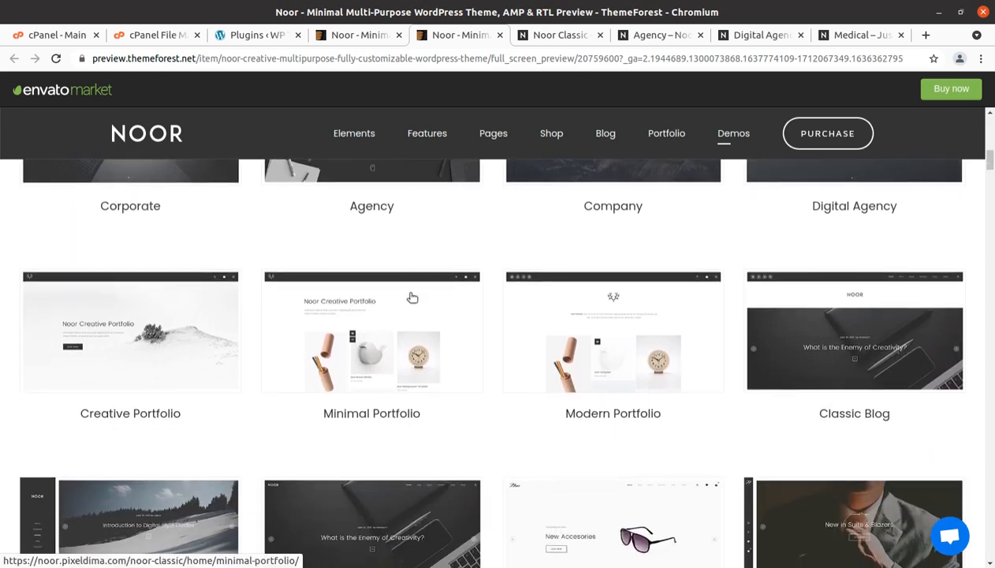
scroll(412, 297, "down", 2)
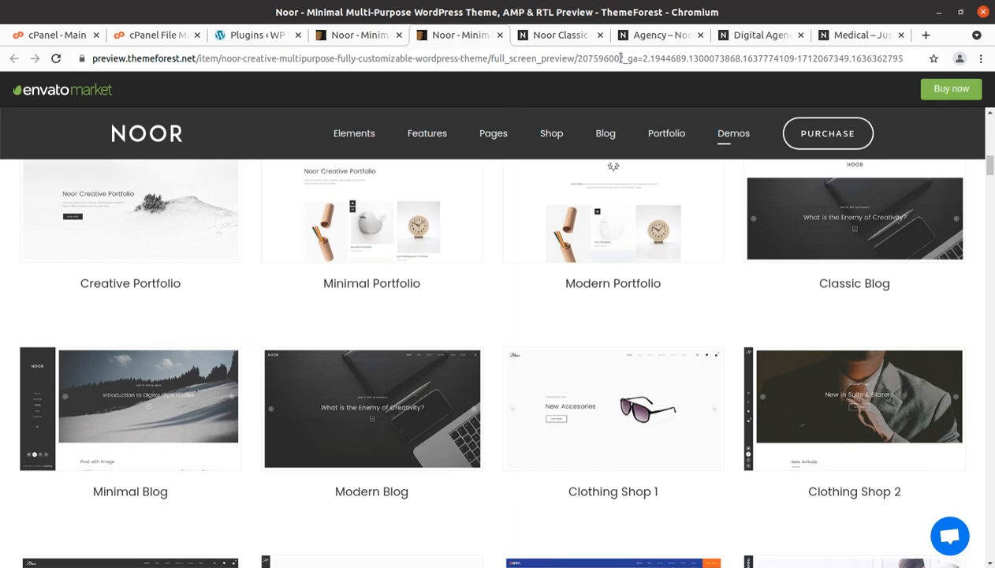
- View the open Agency, Digital Agency and Medical demos, and look through the Noor Classic demo down to Our Skills
left_click(647, 45)
left_click(757, 38)
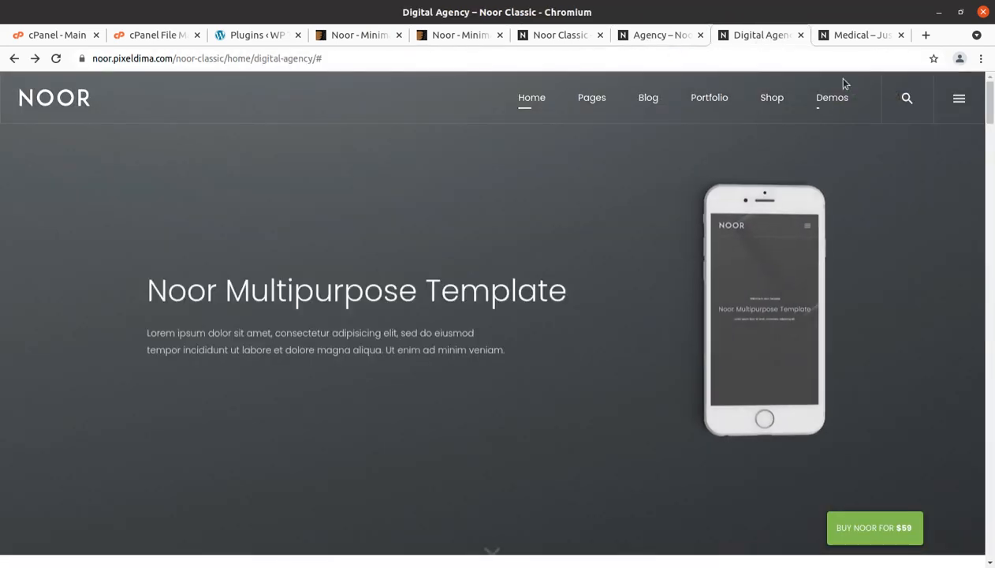
left_click(849, 41)
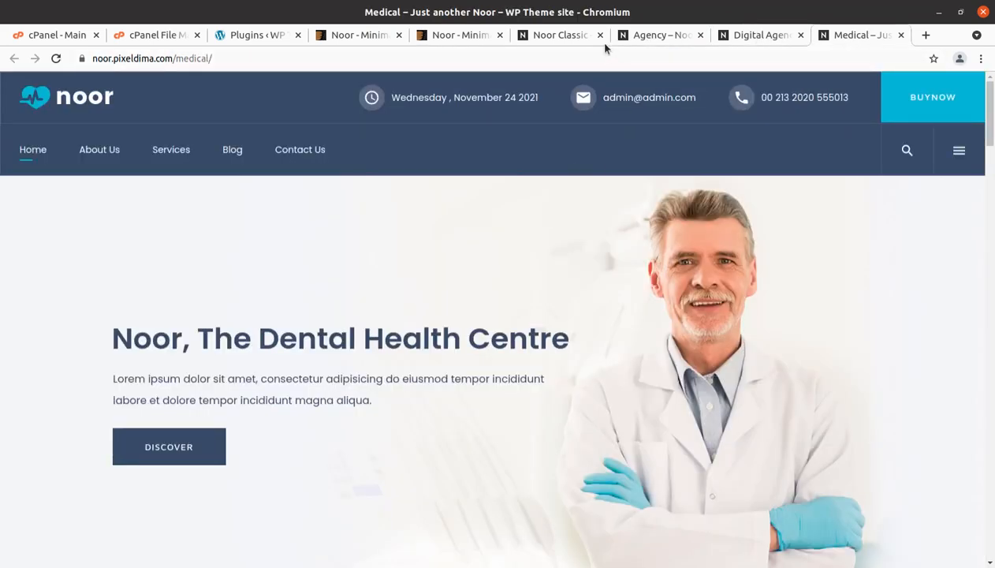
left_click(541, 39)
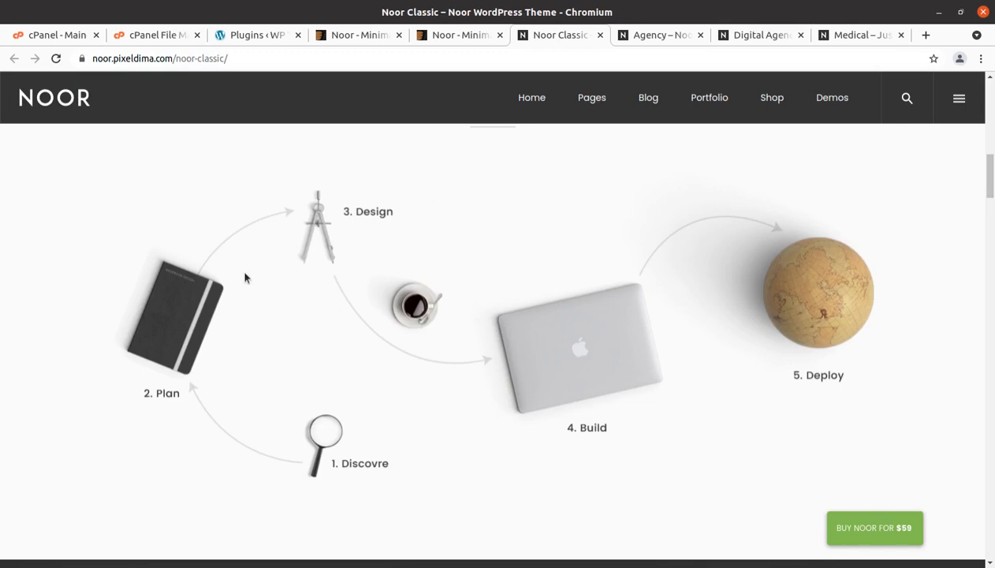
scroll(293, 335, "down", 3)
scroll(297, 346, "down", 7)
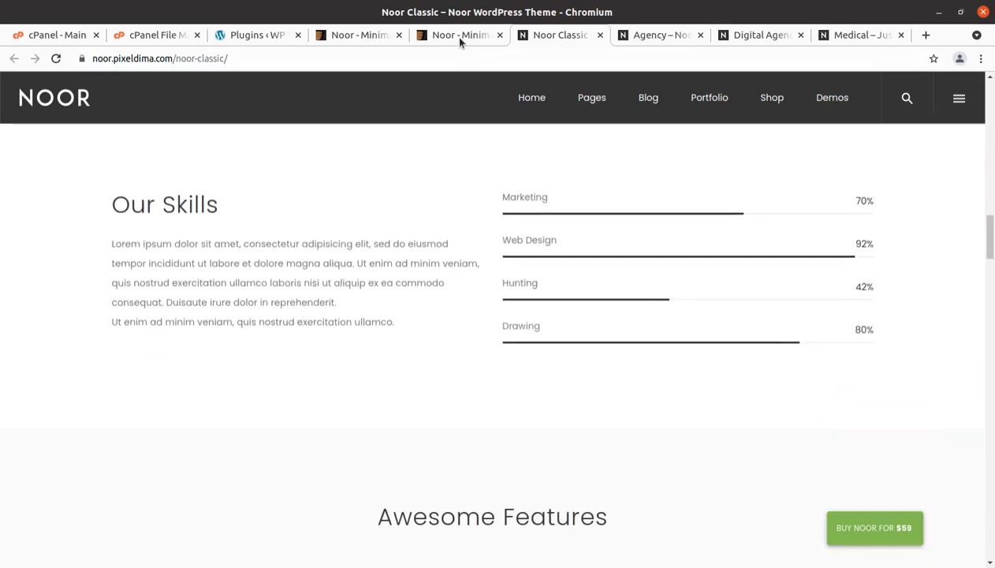
- Return to the ThemeForest preview and browse the remaining installable demos through the RTL ones, ending back at the section heading
left_click(456, 36)
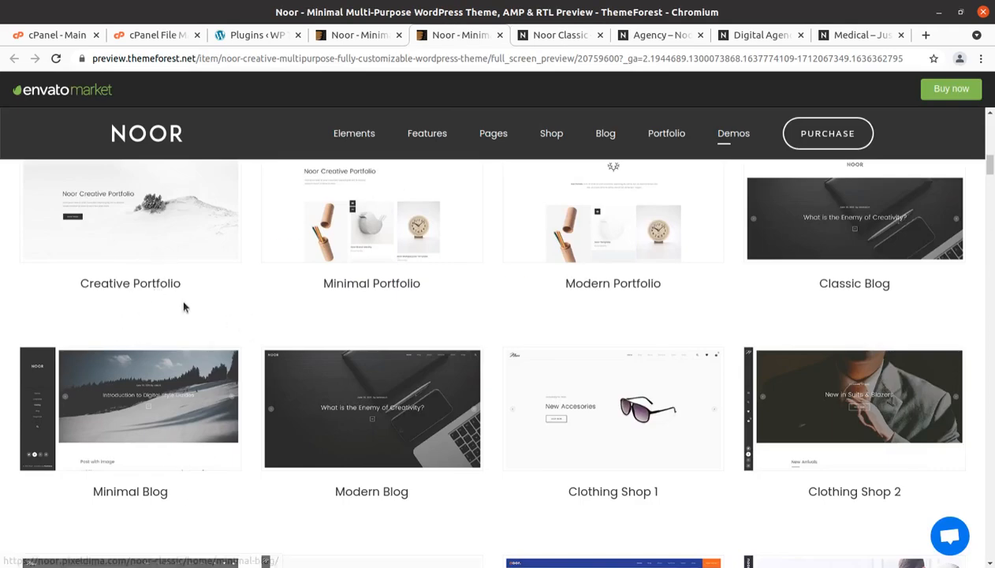
scroll(839, 362, "down", 4)
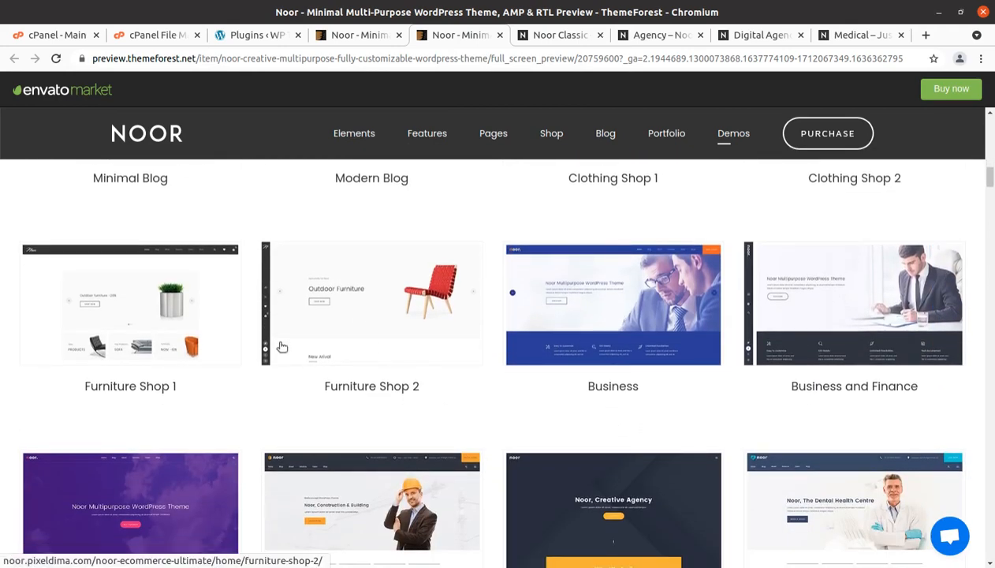
scroll(882, 312, "down", 4)
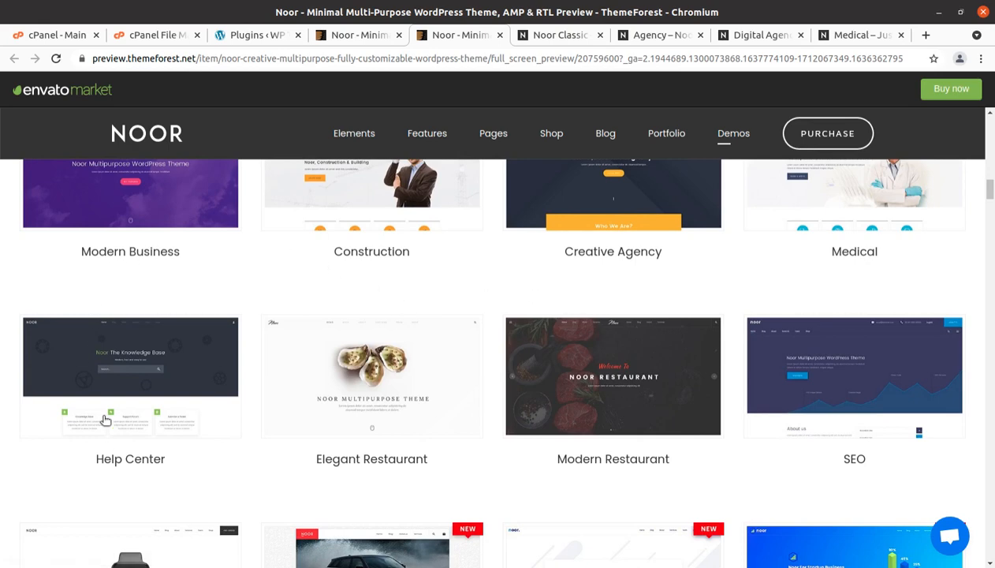
scroll(510, 438, "down", 5)
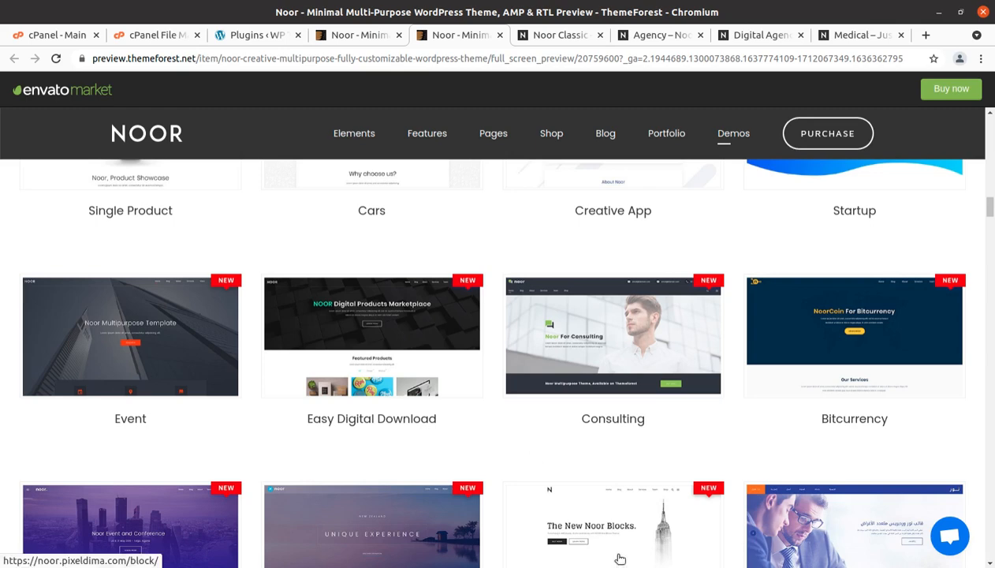
scroll(619, 552, "down", 5)
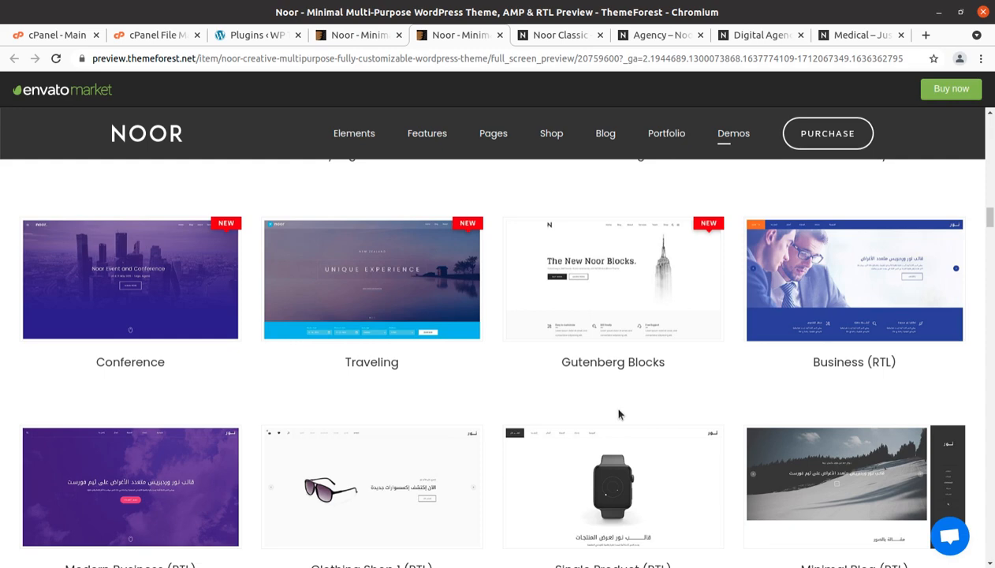
scroll(600, 380, "down", 5)
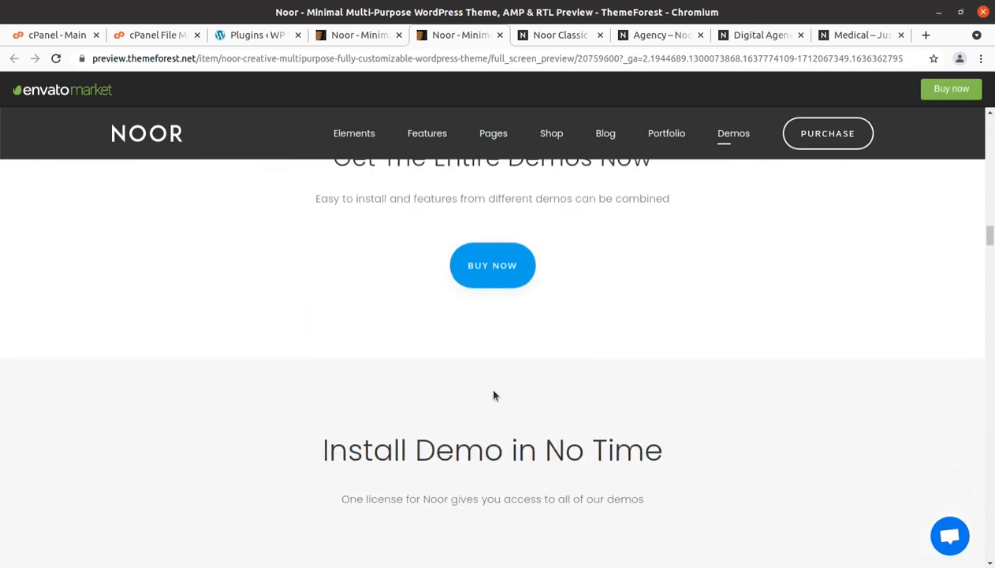
scroll(494, 395, "up", 15)
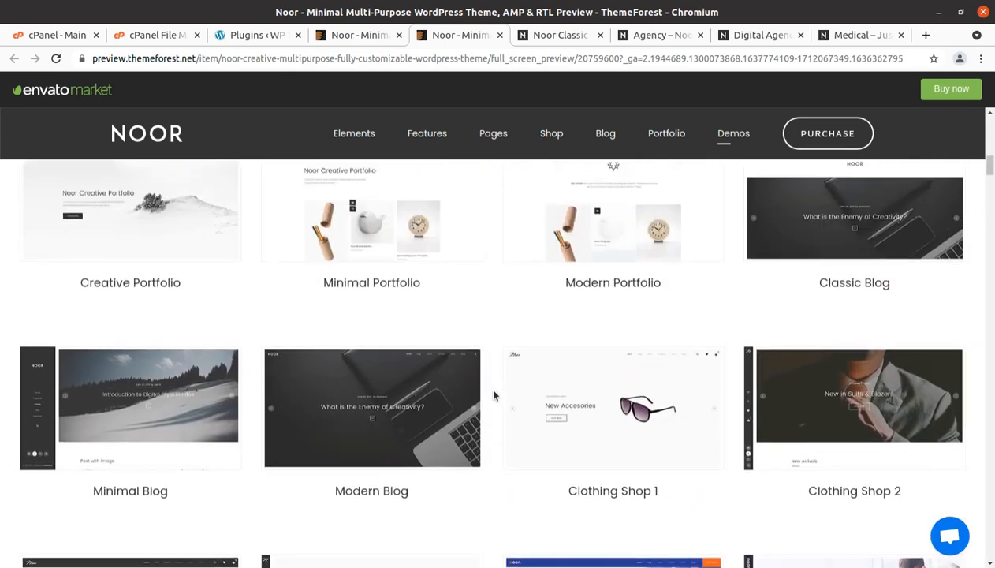
scroll(493, 395, "up", 8)
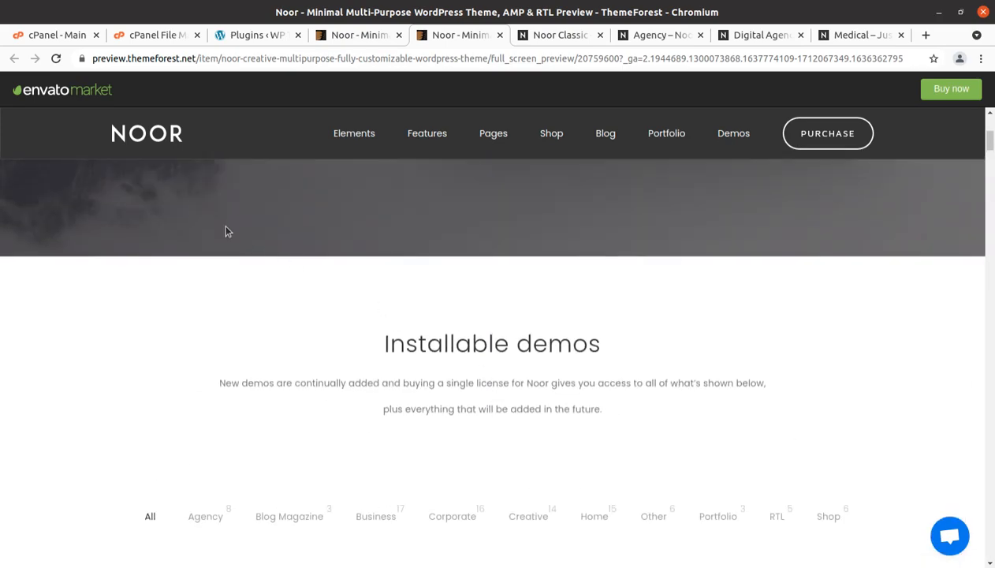
- Switch to the WordPress admin site and check the WordPress Updates page under the Dashboard
left_click(252, 35)
scroll(196, 231, "up", 5)
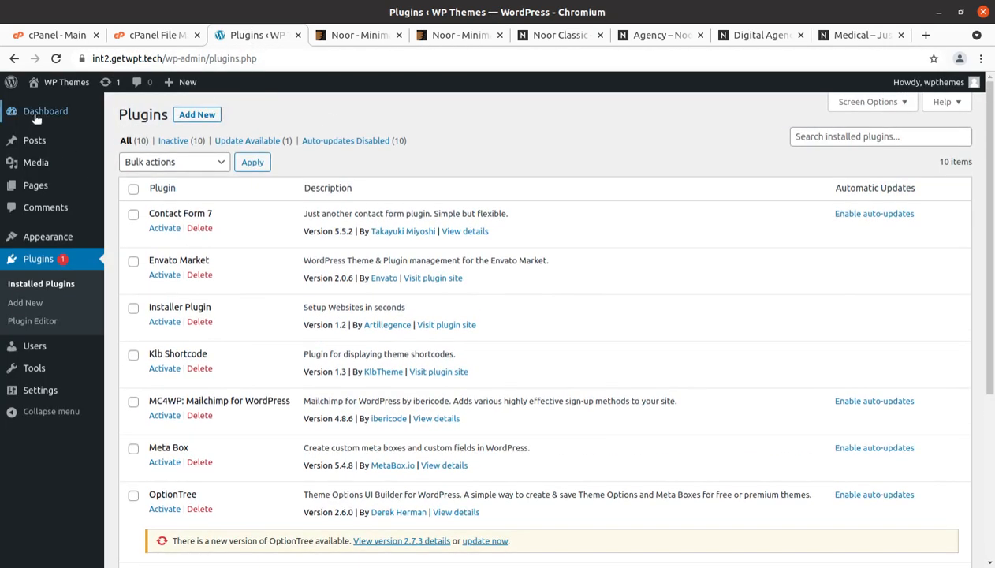
left_click(33, 113)
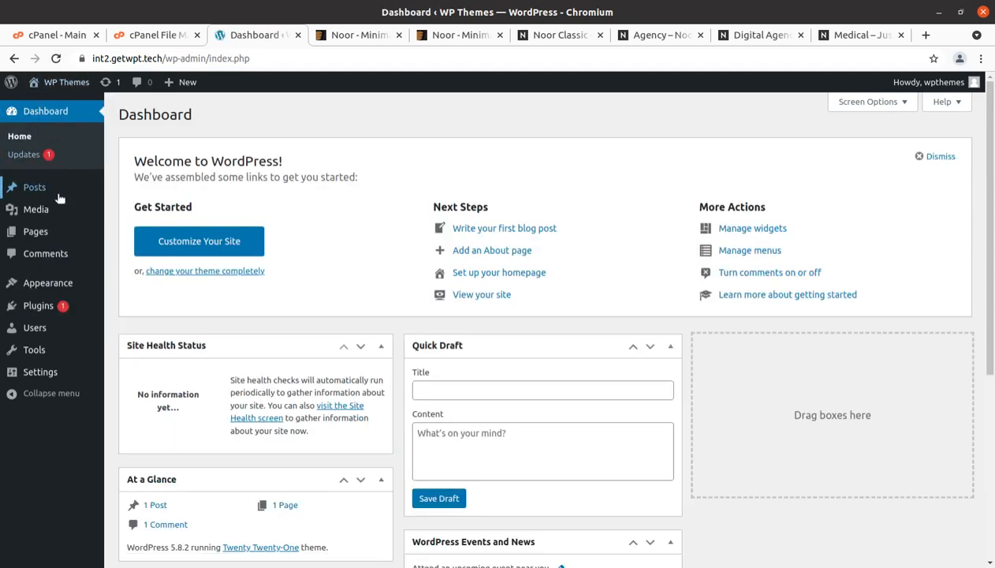
left_click(28, 155)
mouse_move(67, 284)
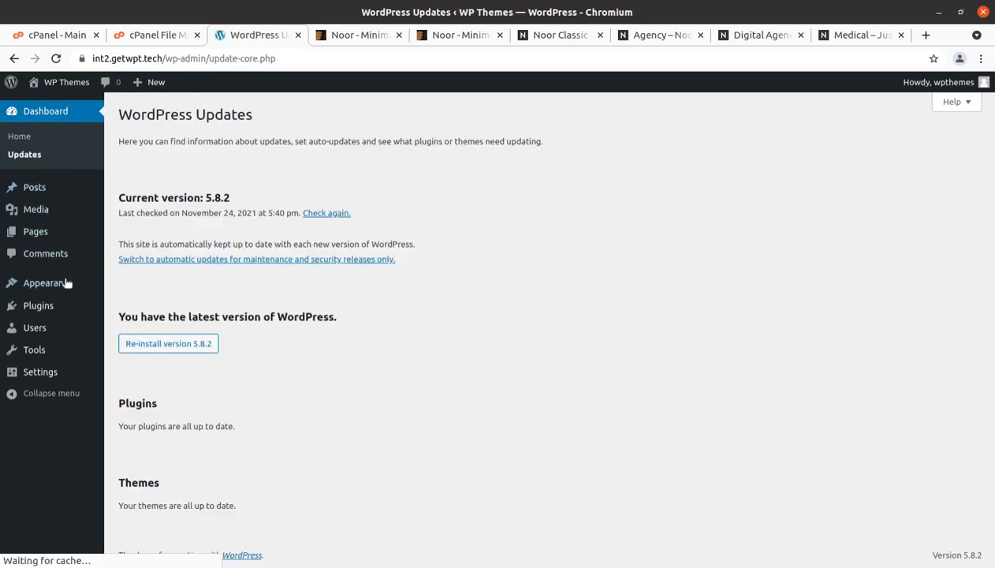
- Return to the Dashboard home and check the WordPress version shown in the At a Glance box
left_click(33, 115)
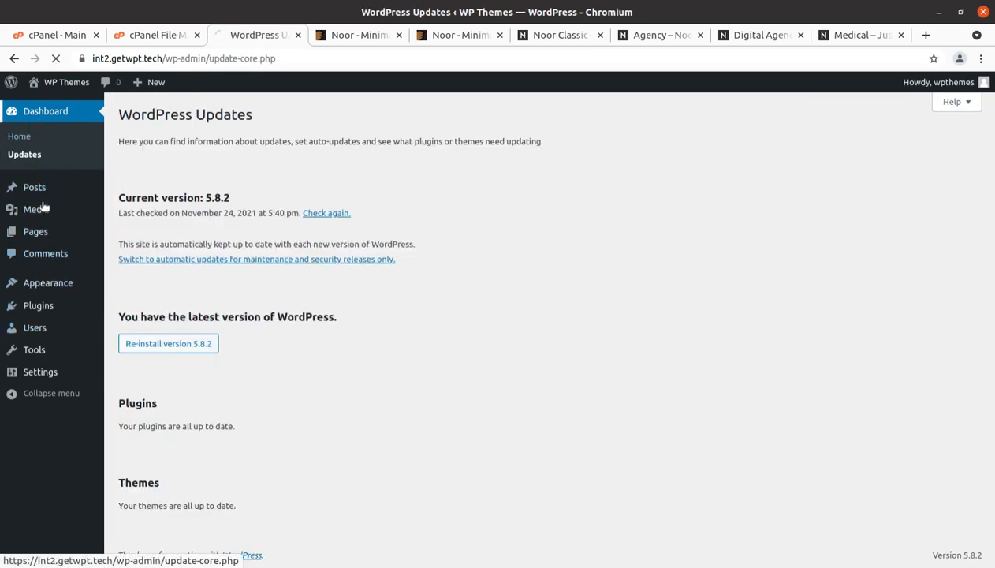
scroll(184, 391, "down", 1)
scroll(184, 391, "down", 3)
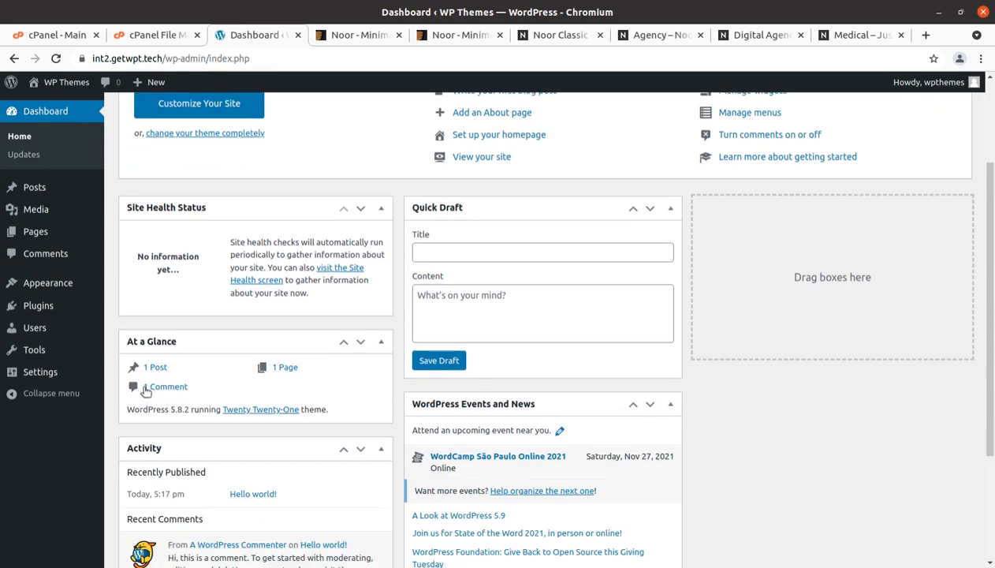
left_click_drag(169, 411, 191, 410)
- Open Noor_v5.7.14 from Downloads in the file manager, inspect the app demo's content files, and return to the demos folder
left_click(8, 23)
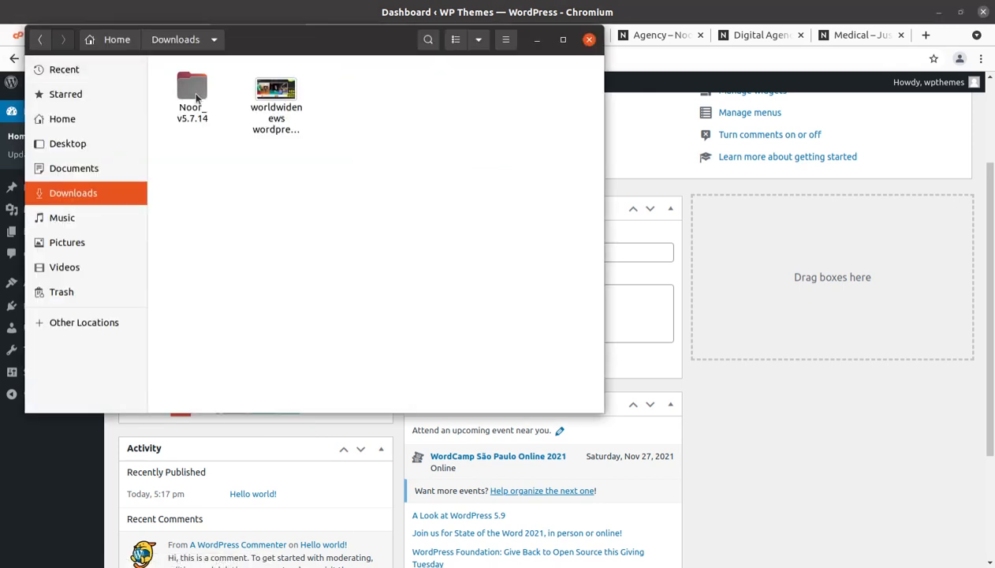
double_click(193, 92)
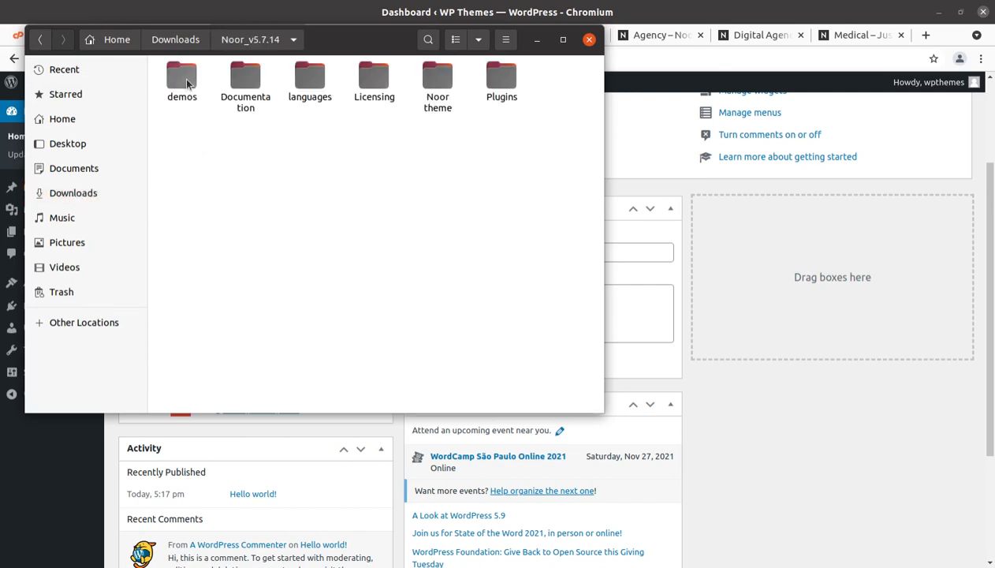
double_click(184, 78)
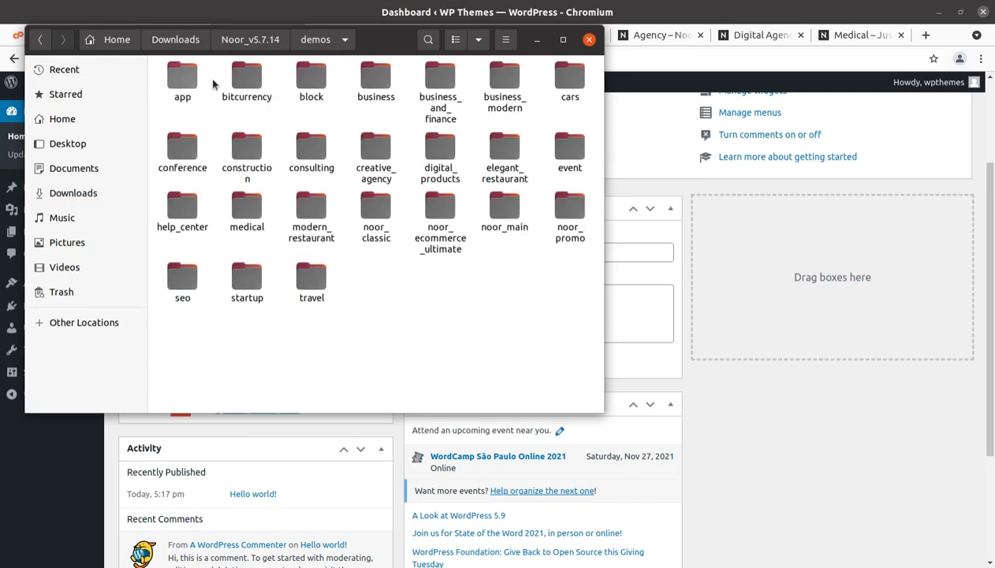
double_click(188, 75)
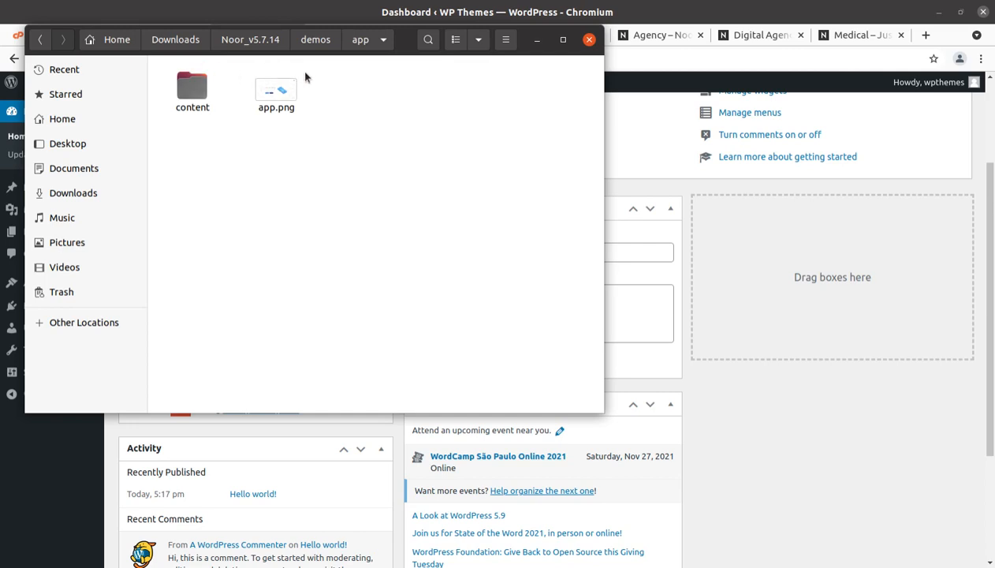
double_click(196, 80)
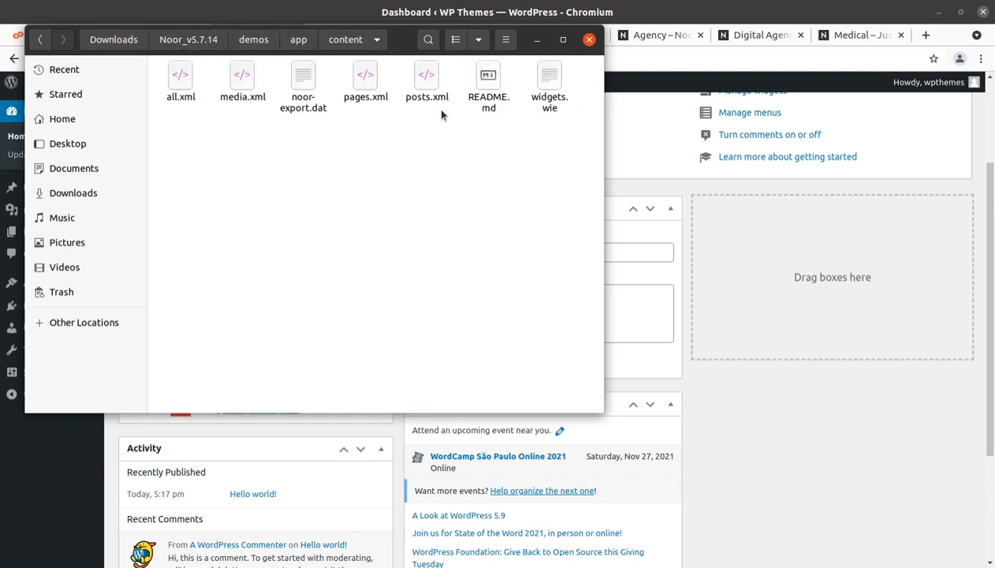
left_click(255, 41)
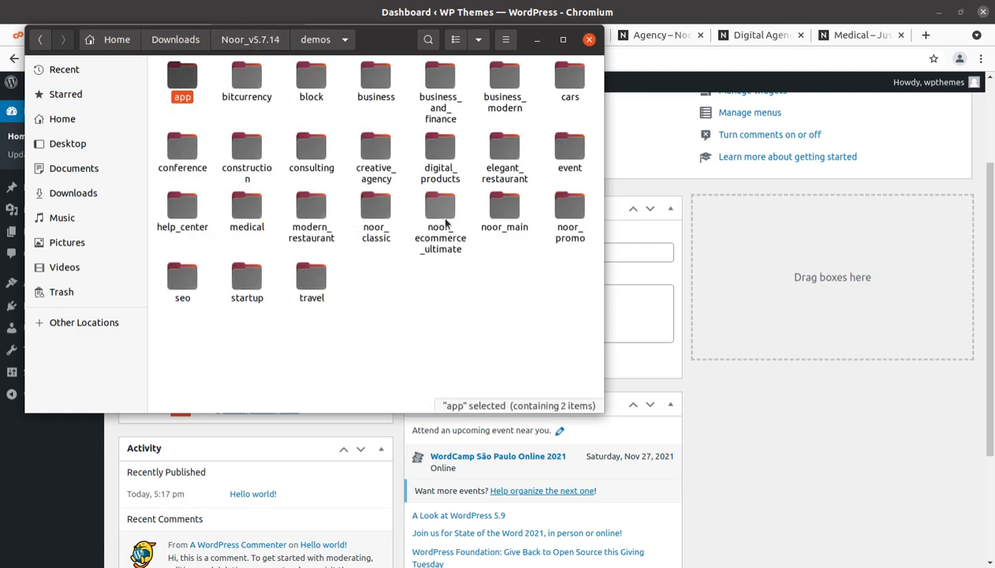
- Go back to the Noor_v5.7.14 folder and point out its Documentation, languages and Licensing folders
left_click(259, 45)
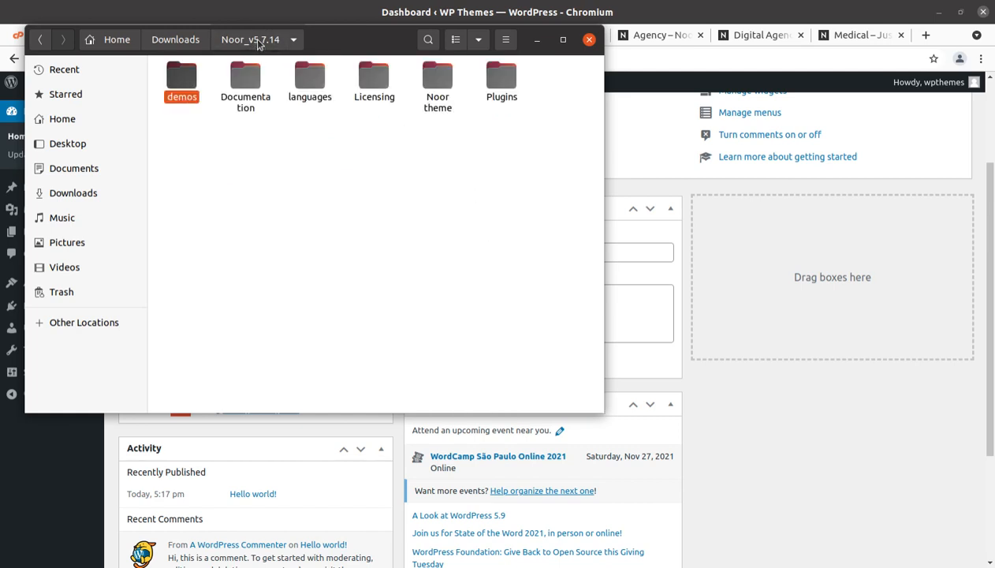
left_click(241, 82)
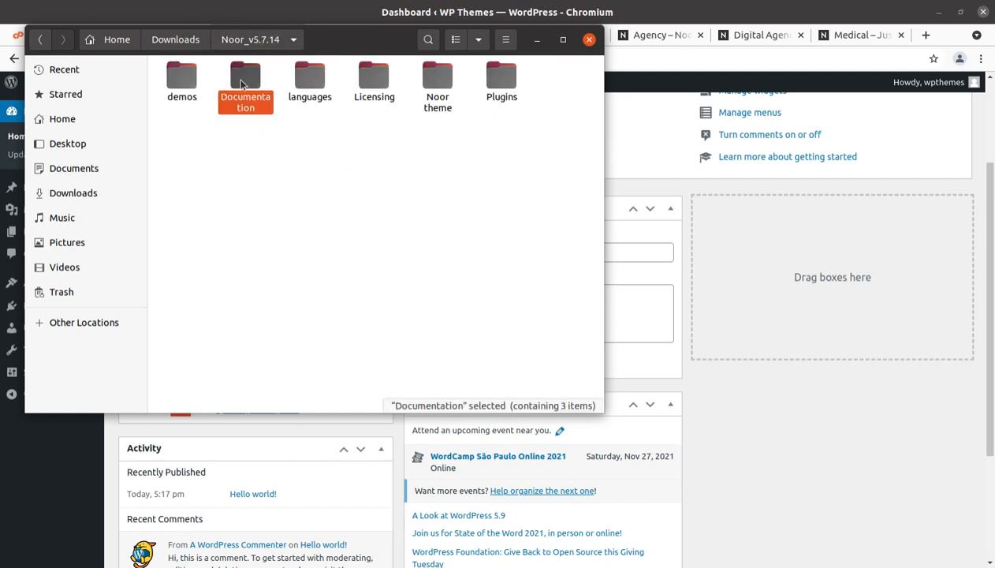
left_click(303, 79)
left_click(370, 72)
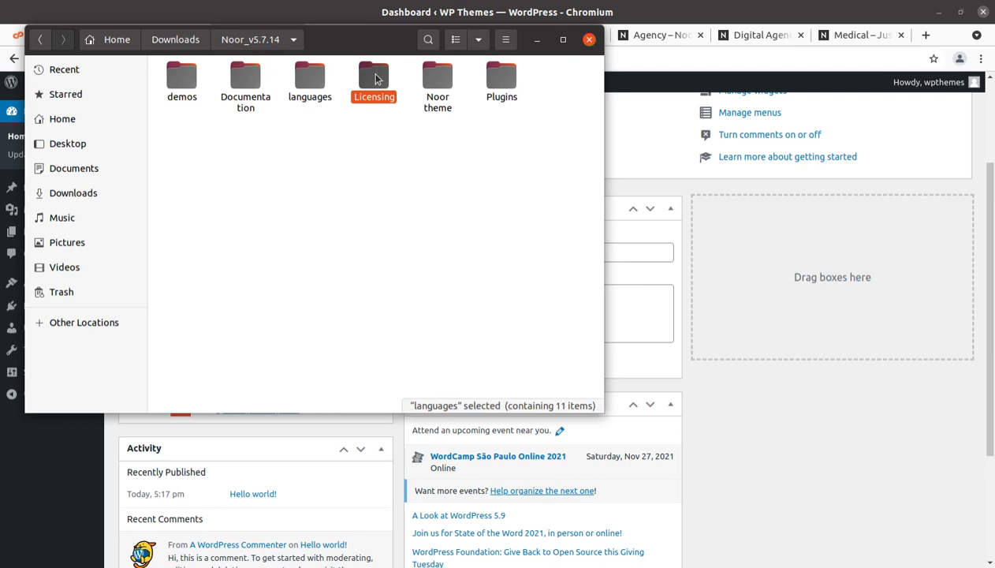
- Examine noor.zip and noor-child.zip in the Noor theme folder, and open the package's Plugins folder
double_click(437, 77)
left_click(188, 84)
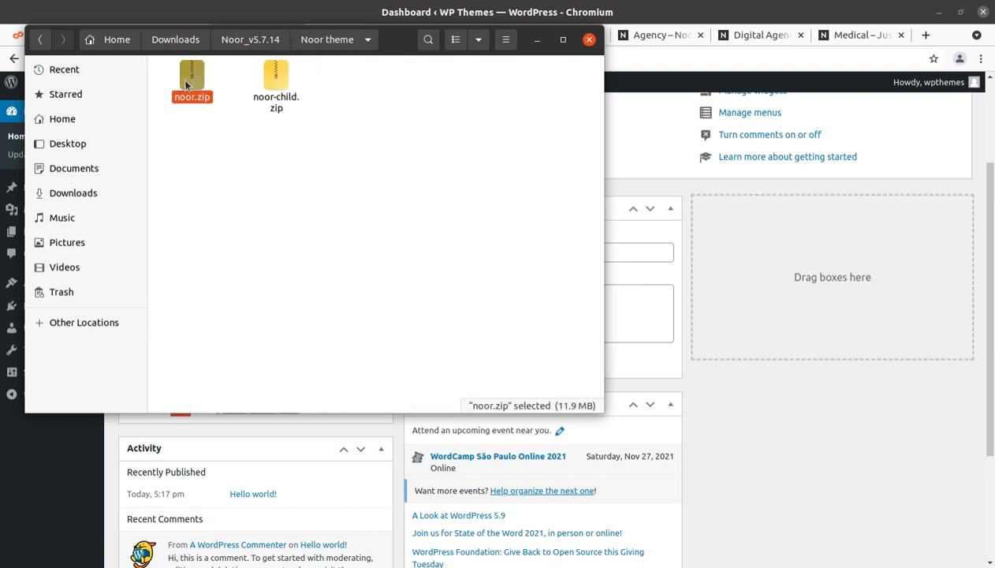
left_click(277, 75)
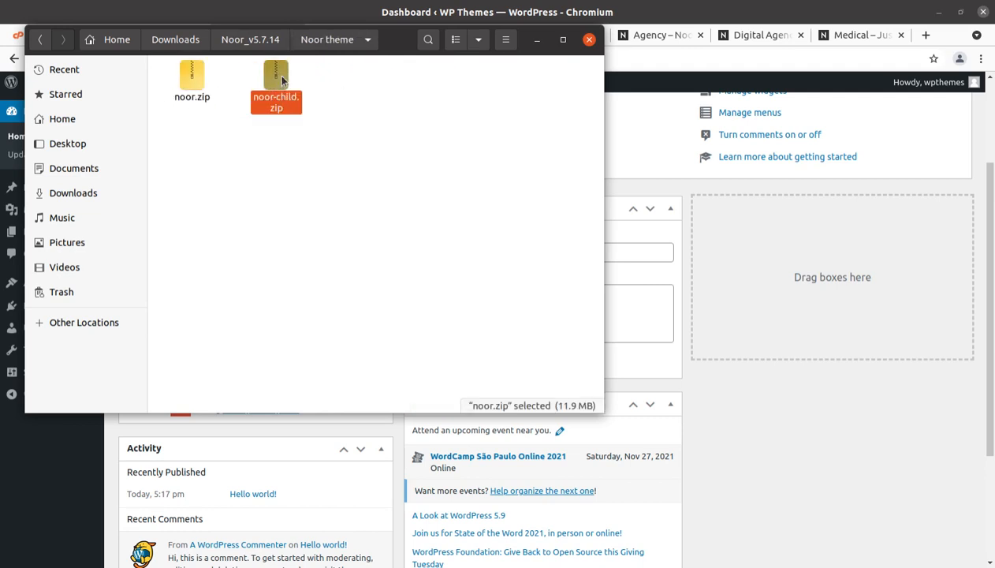
left_click(266, 40)
double_click(501, 77)
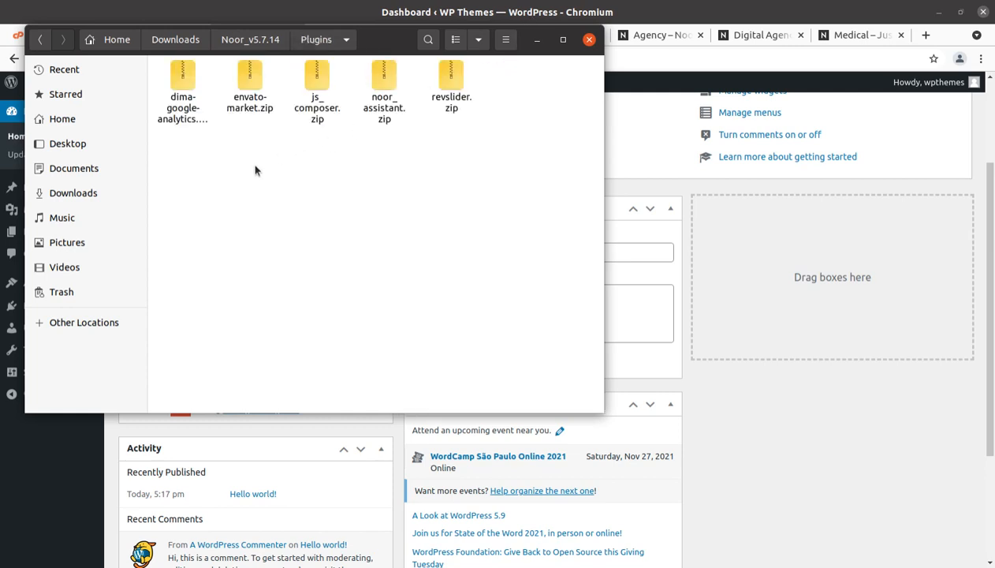
- Point out each plugin archive in the Plugins folder, return to the Noor_v5.7.14 folder, and minimize the file manager
left_click(191, 104)
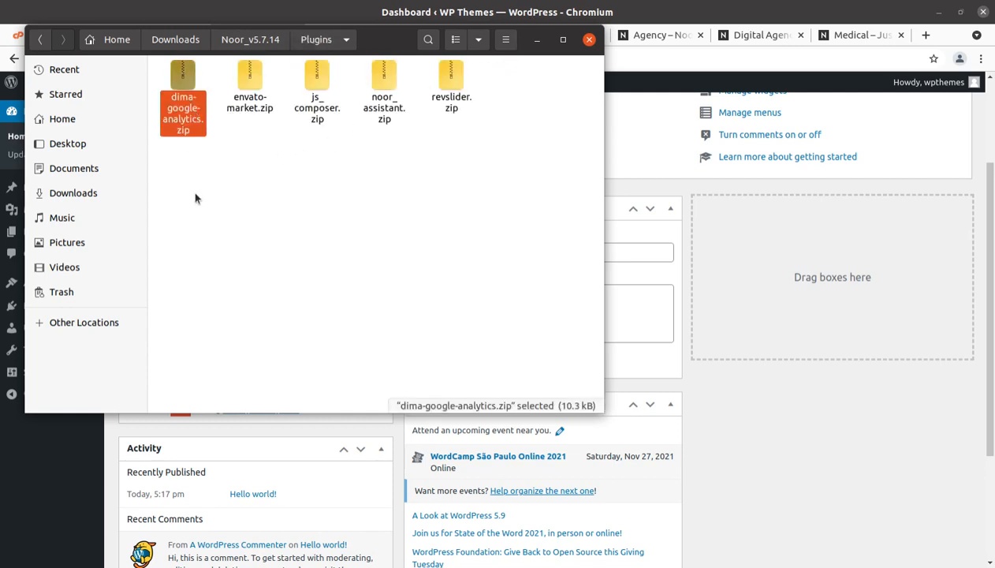
left_click(253, 110)
left_click(316, 106)
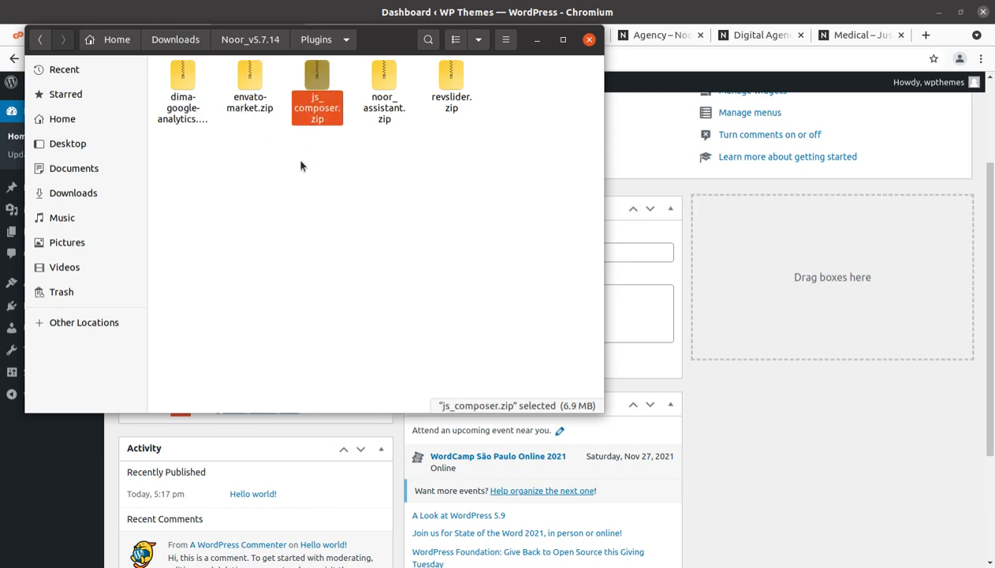
left_click(383, 111)
left_click(450, 93)
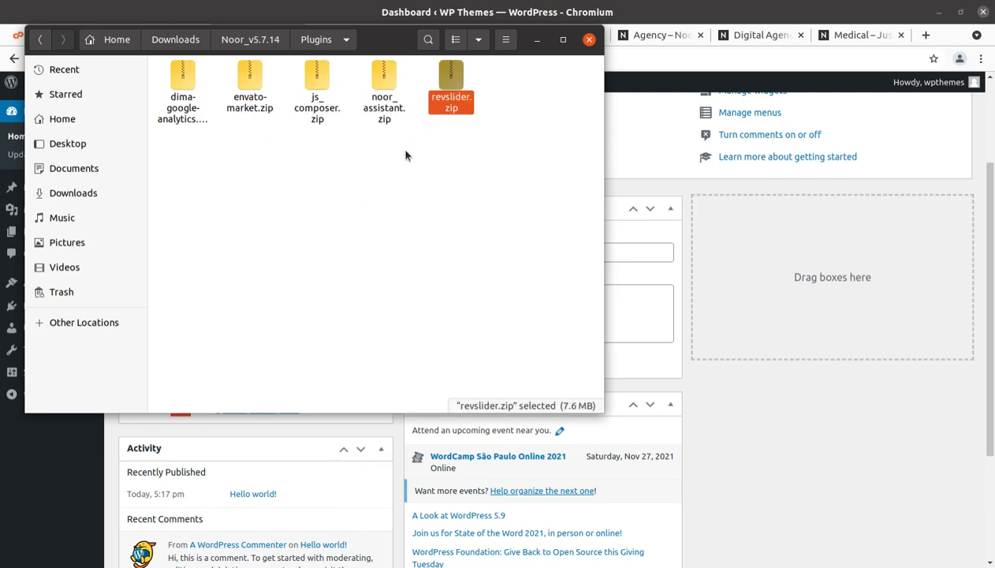
left_click(241, 44)
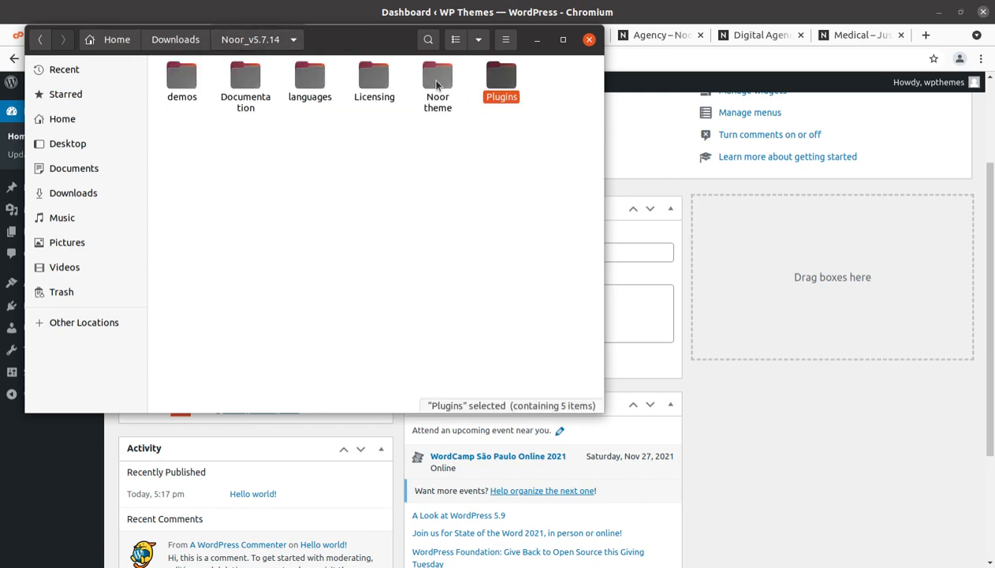
left_click(533, 41)
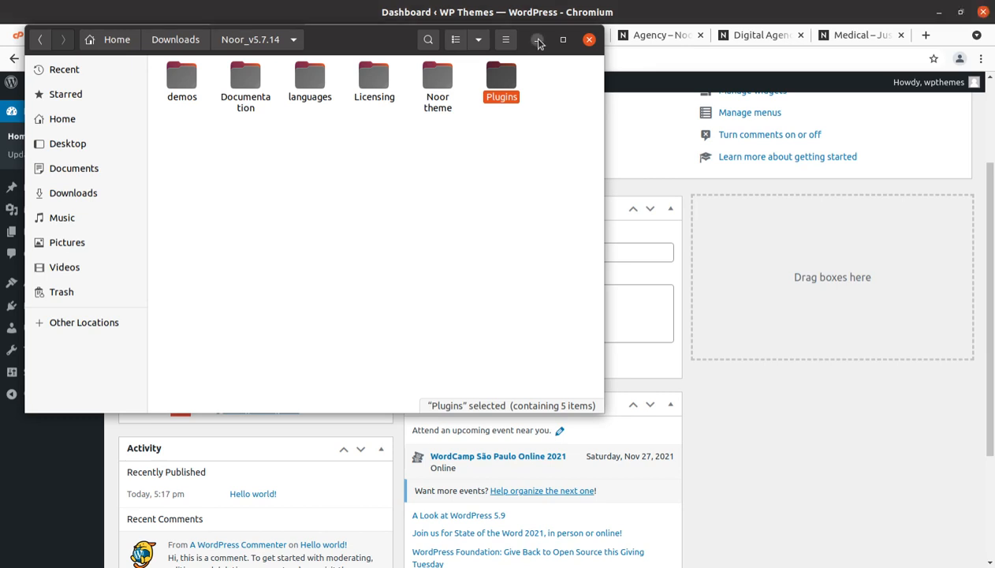
- Open the WordPress theme installation page and show its form for uploading a theme in .zip format
mouse_move(68, 350)
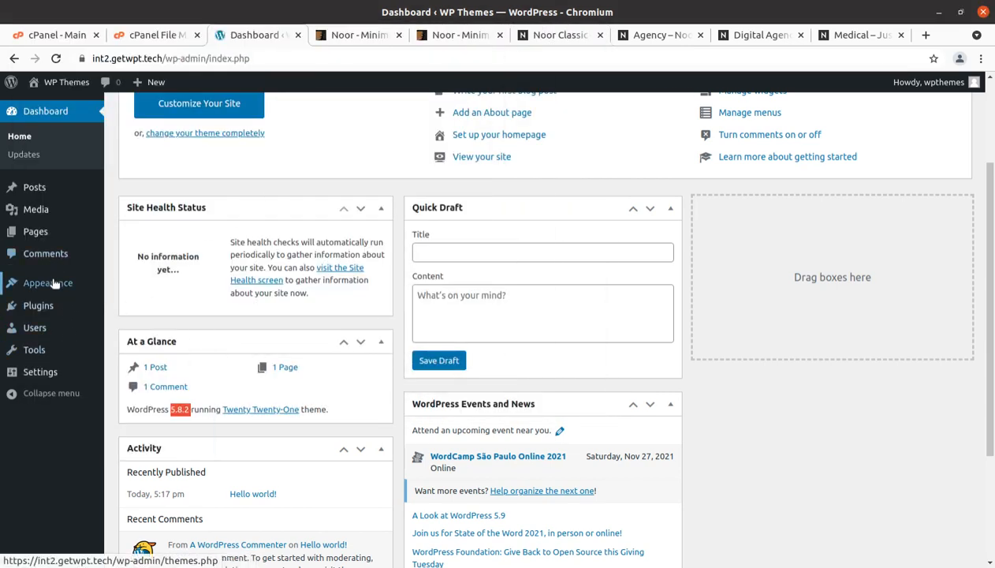
mouse_move(55, 284)
left_click(132, 285)
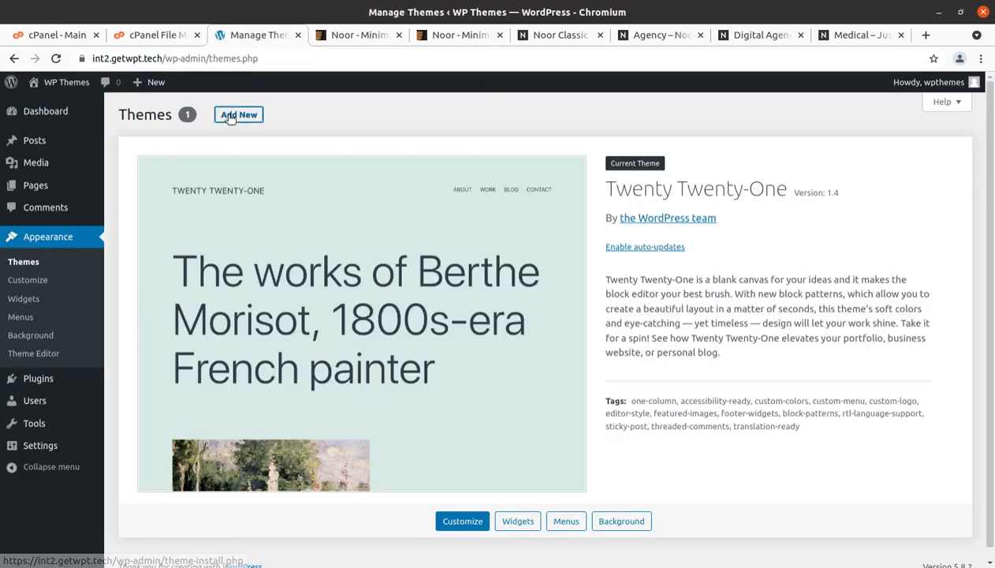
left_click(225, 114)
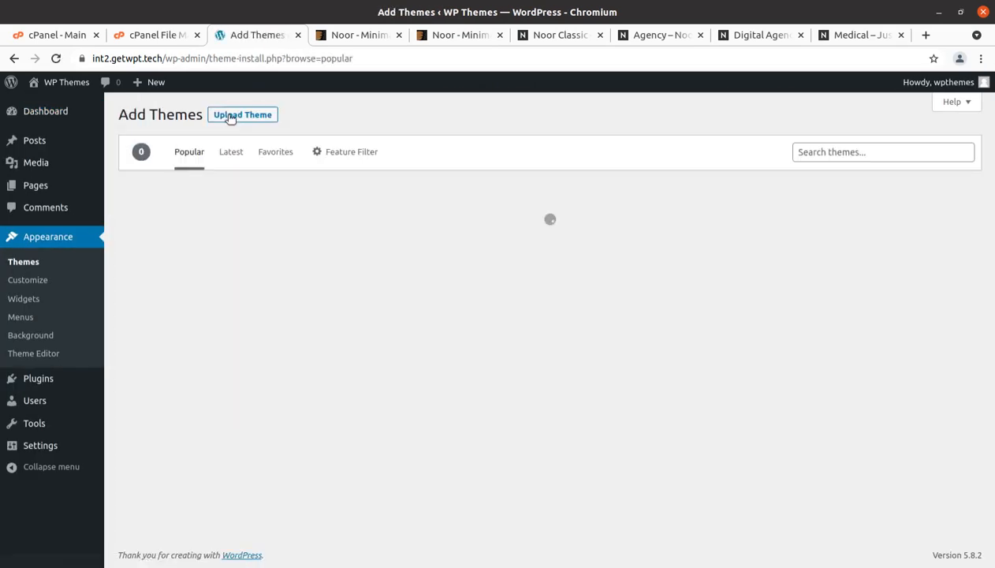
left_click(229, 116)
left_click(433, 233)
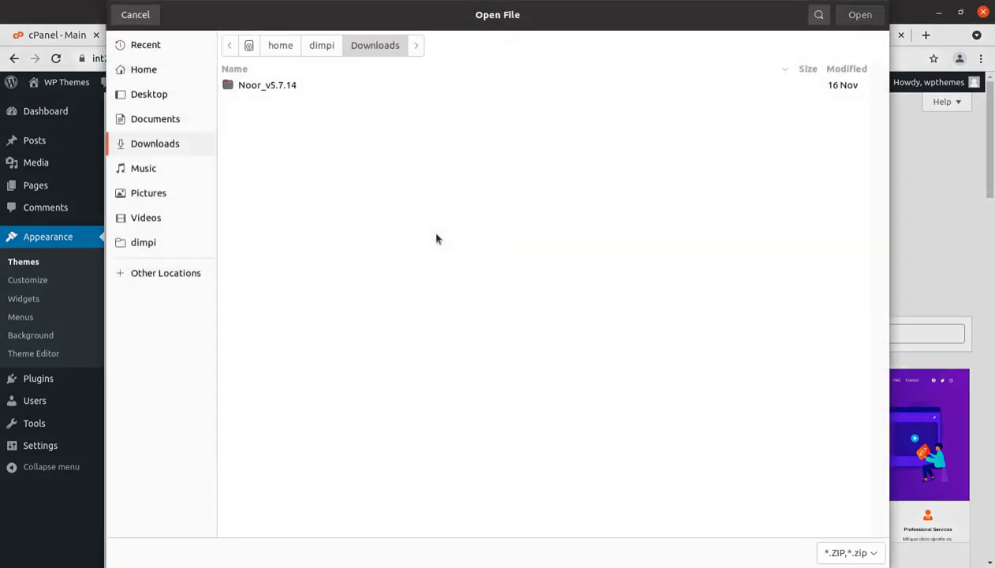
double_click(288, 84)
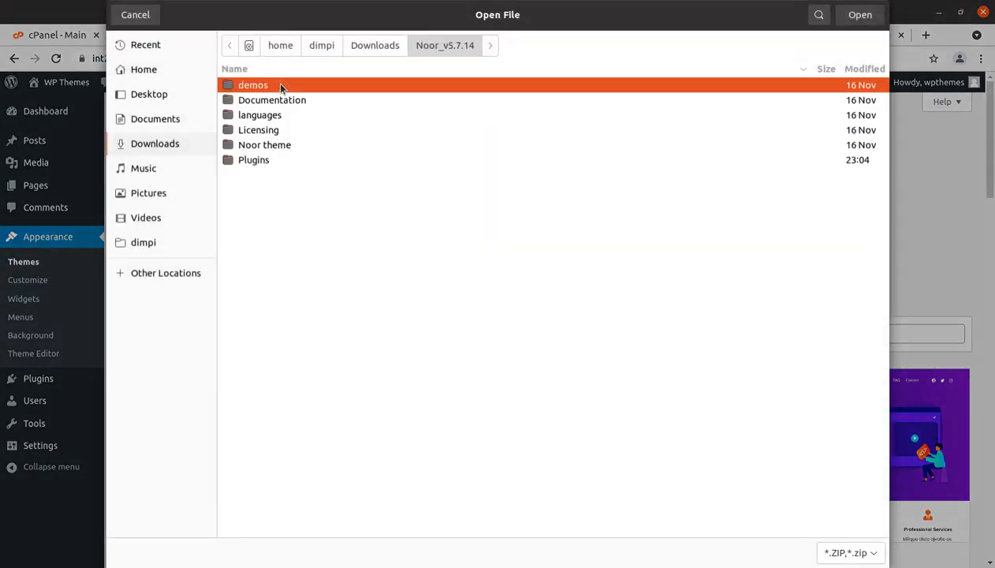
double_click(266, 146)
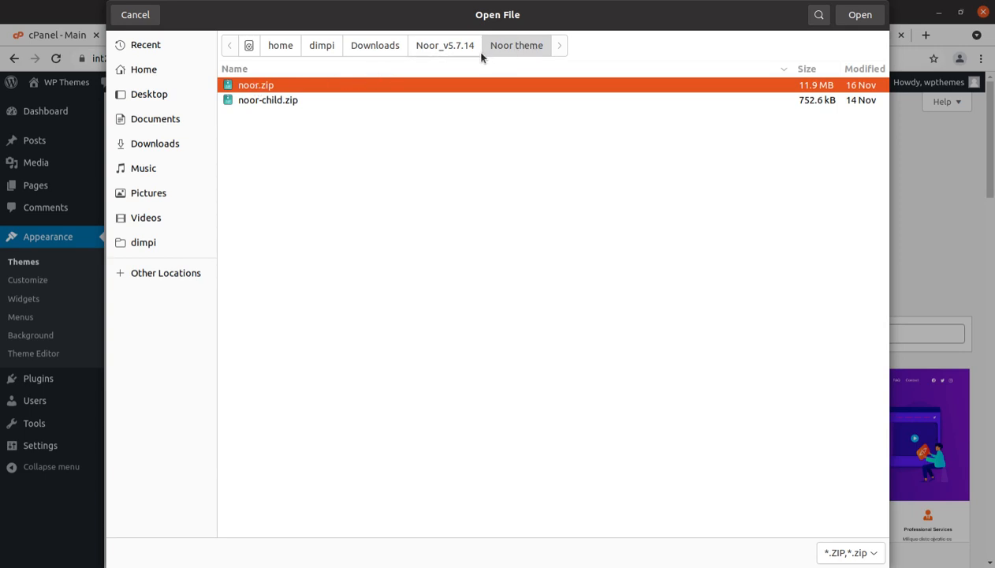
left_click(137, 16)
- Switch to the cPanel File Manager, point out the wp-content/themes path, and open the upload page for that folder
left_click(154, 35)
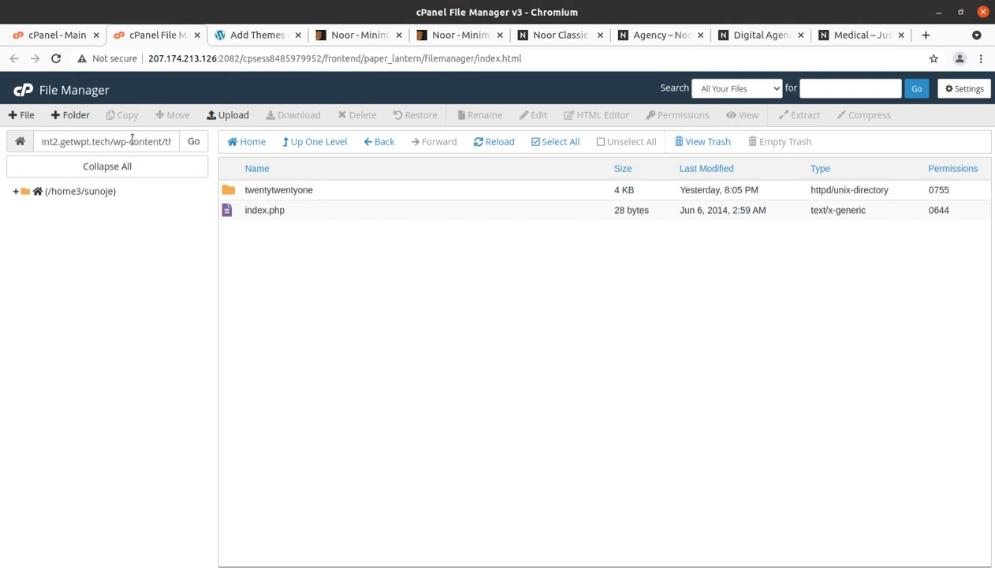
left_click_drag(115, 142, 218, 150)
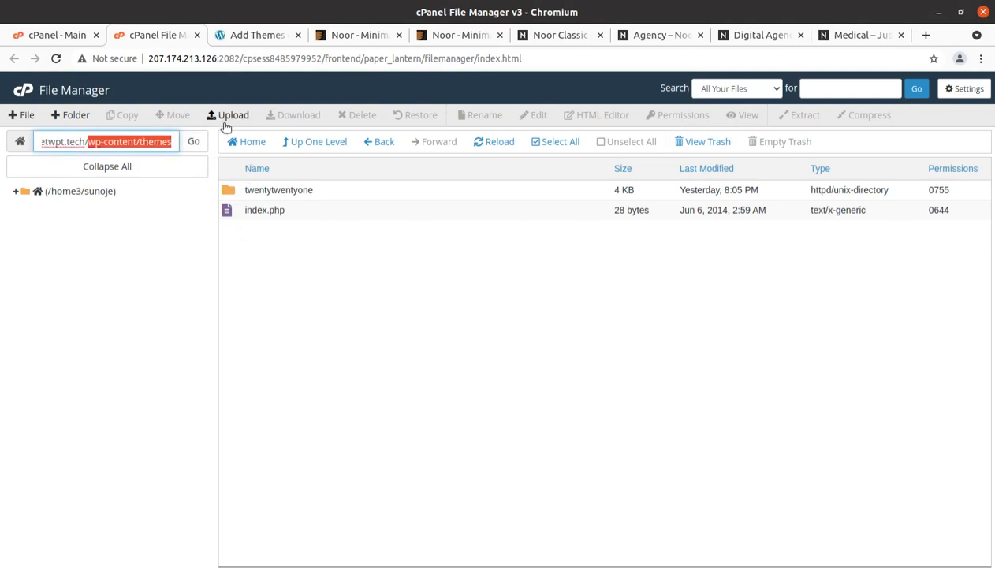
left_click(228, 117)
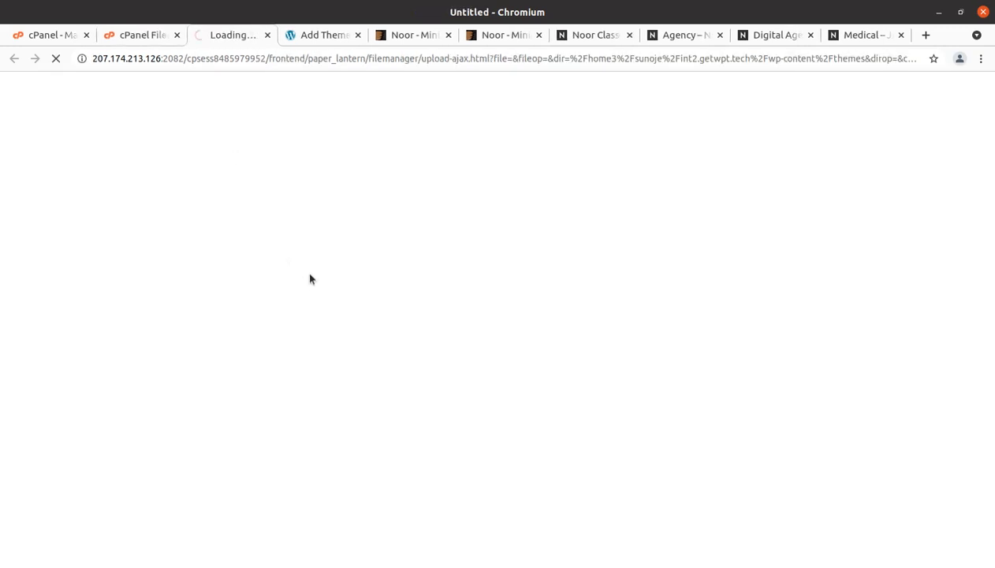
- Upload noor.zip from the Noor theme folder in Downloads/Noor_v5.7.14 and return to the server's themes directory
left_click(492, 303)
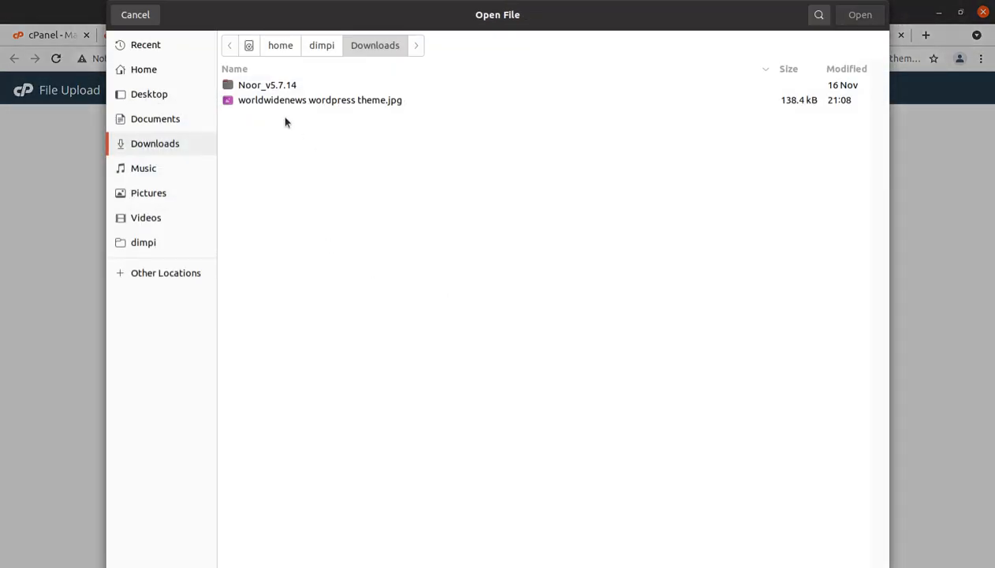
double_click(260, 85)
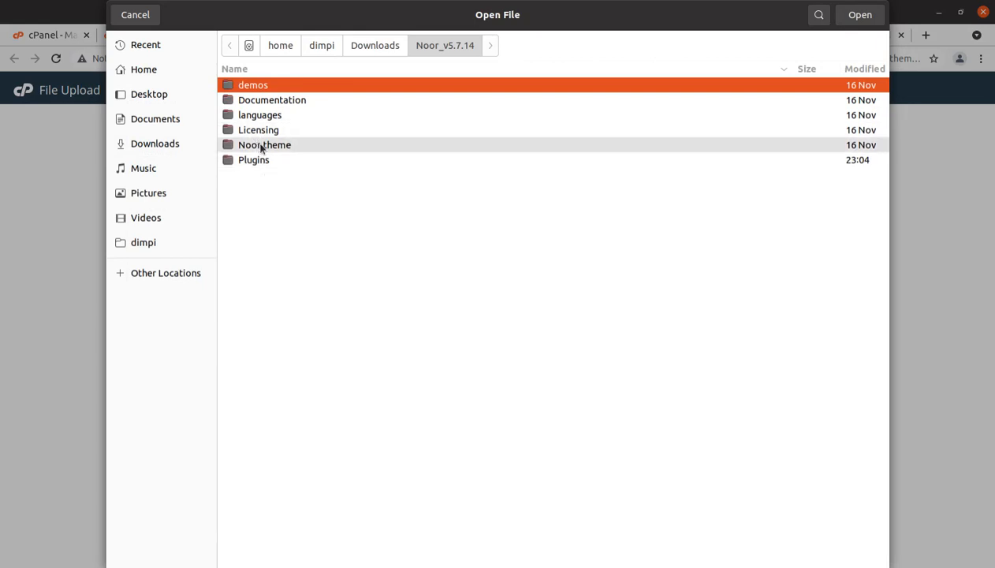
double_click(258, 144)
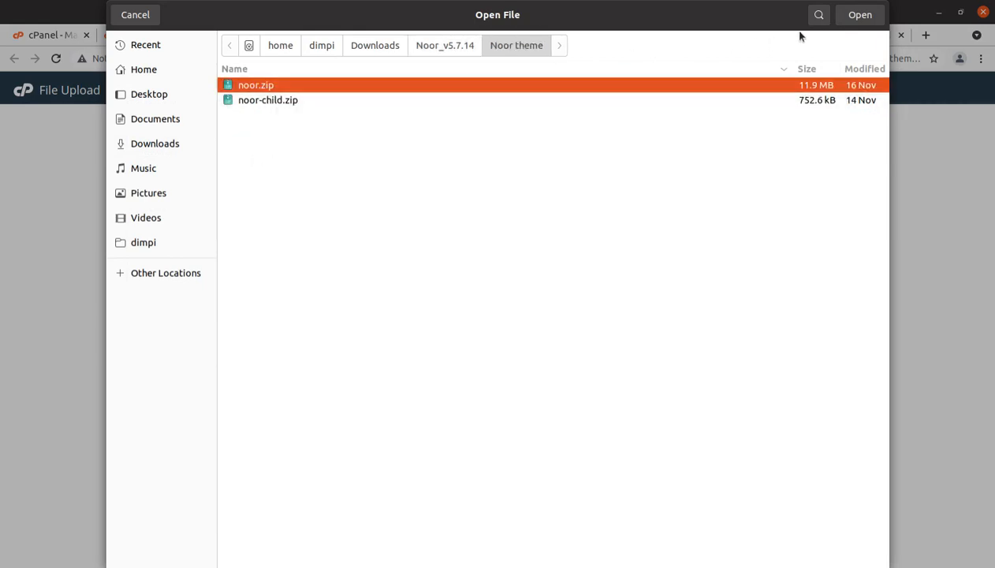
left_click(855, 16)
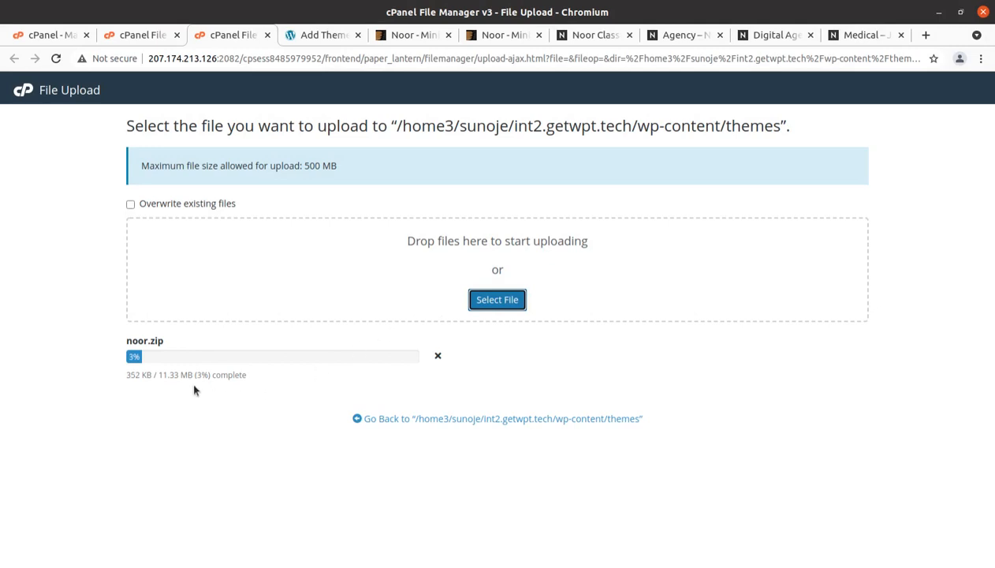
left_click_drag(158, 375, 185, 392)
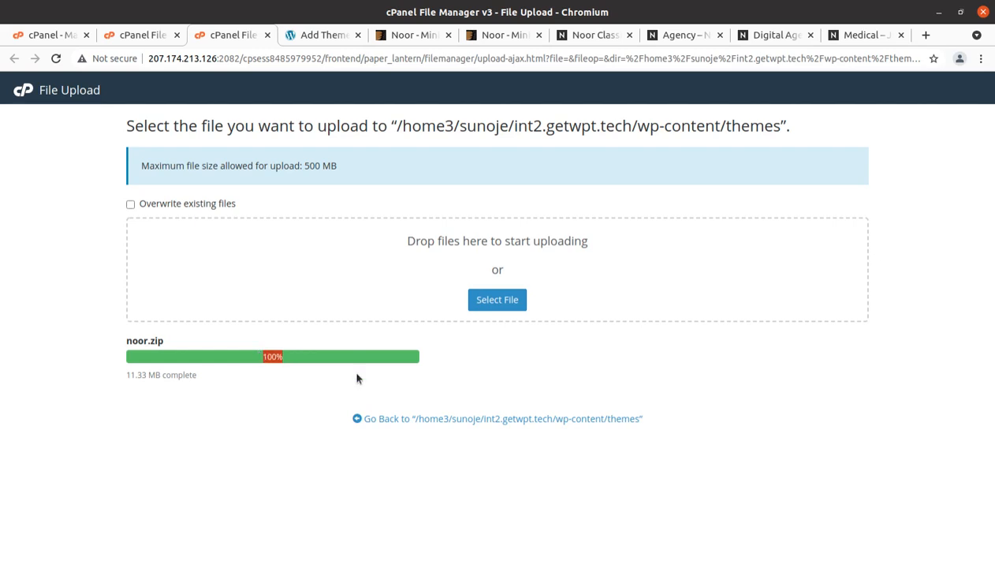
left_click(440, 418)
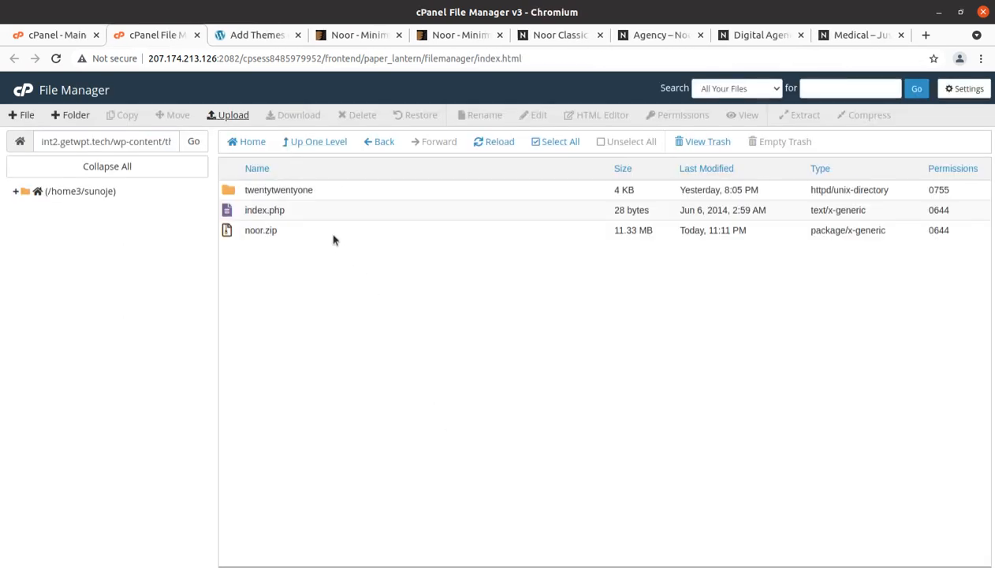
- Extract noor.zip inside the wp-content/themes directory and close the extraction results
left_click(317, 231)
right_click(318, 230)
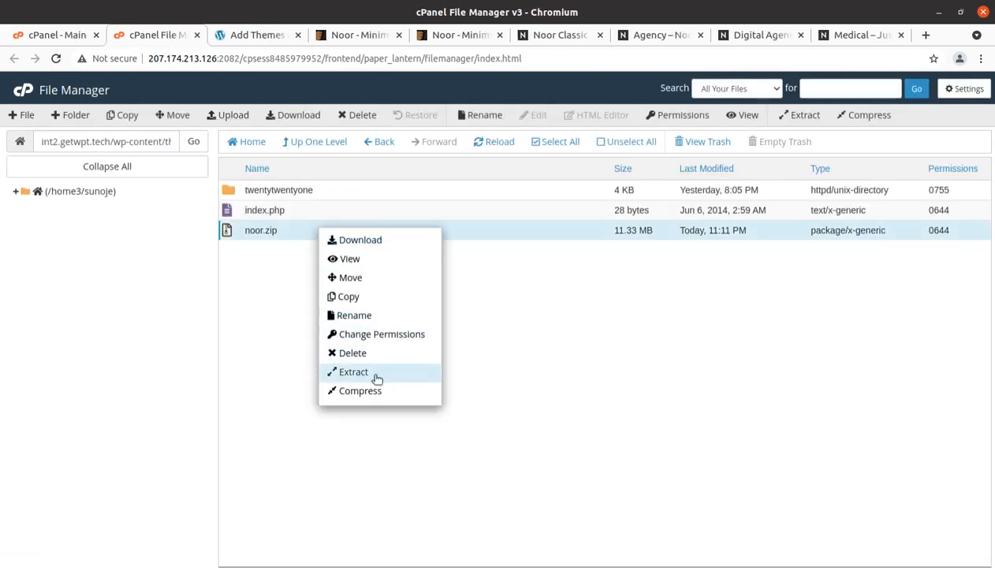
left_click(377, 372)
left_click(604, 386)
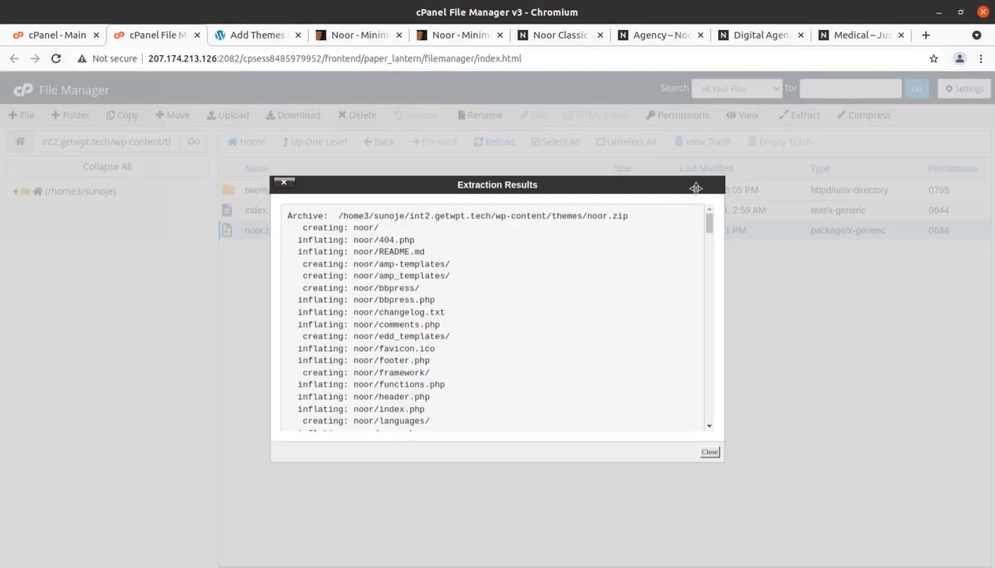
left_click(710, 452)
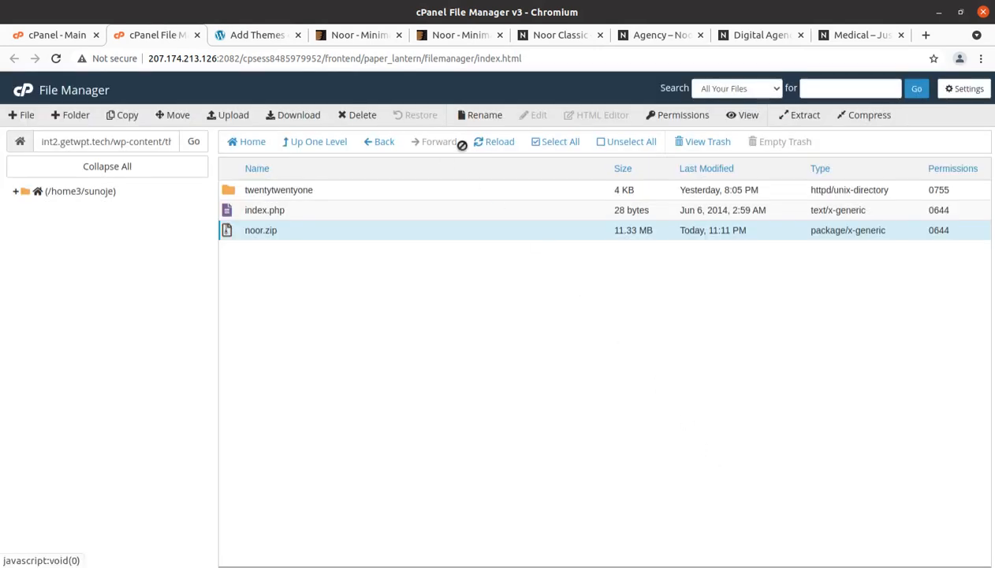
- Inspect the contents of the extracted noor folder and go back up to the themes directory
left_click(298, 197)
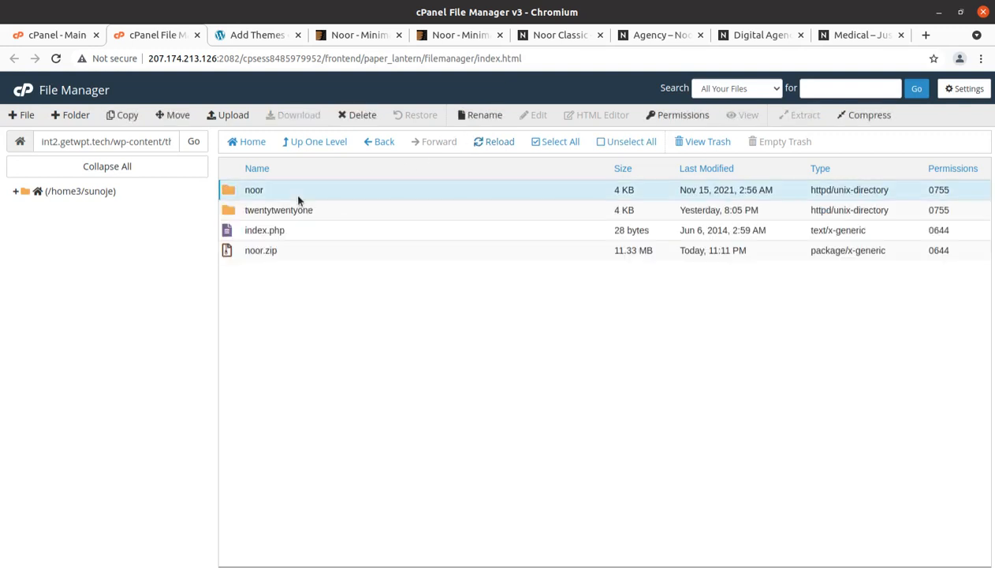
double_click(298, 197)
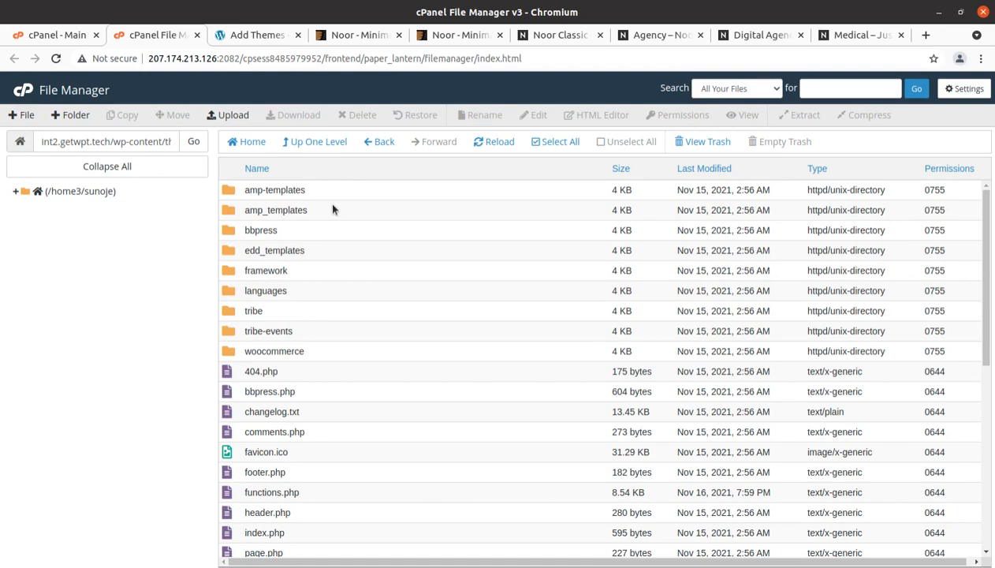
scroll(330, 209, "down", 2)
scroll(347, 300, "up", 2)
left_click(291, 140)
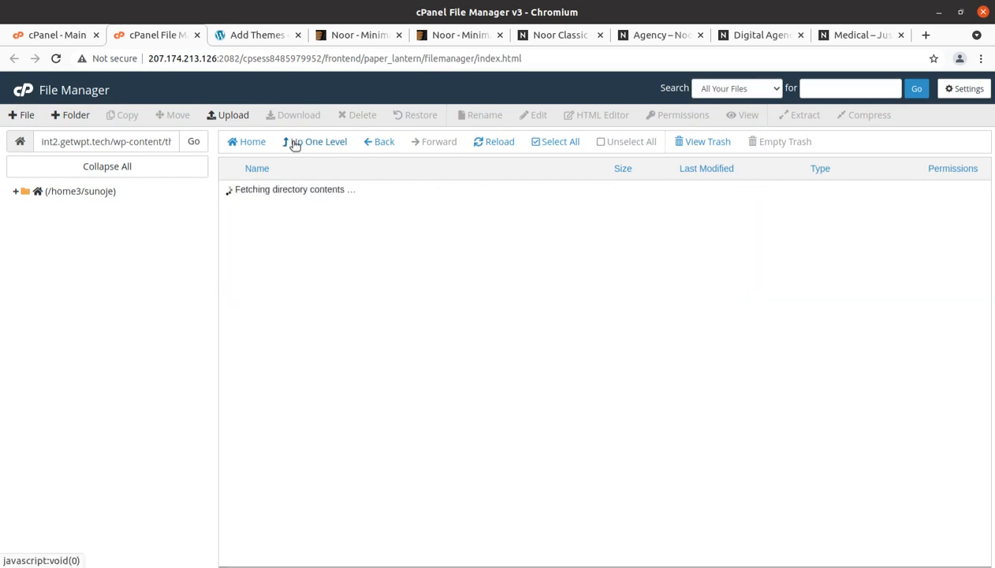
- Permanently delete noor.zip from the themes directory, skipping the trash
left_click(330, 250)
left_click(359, 115)
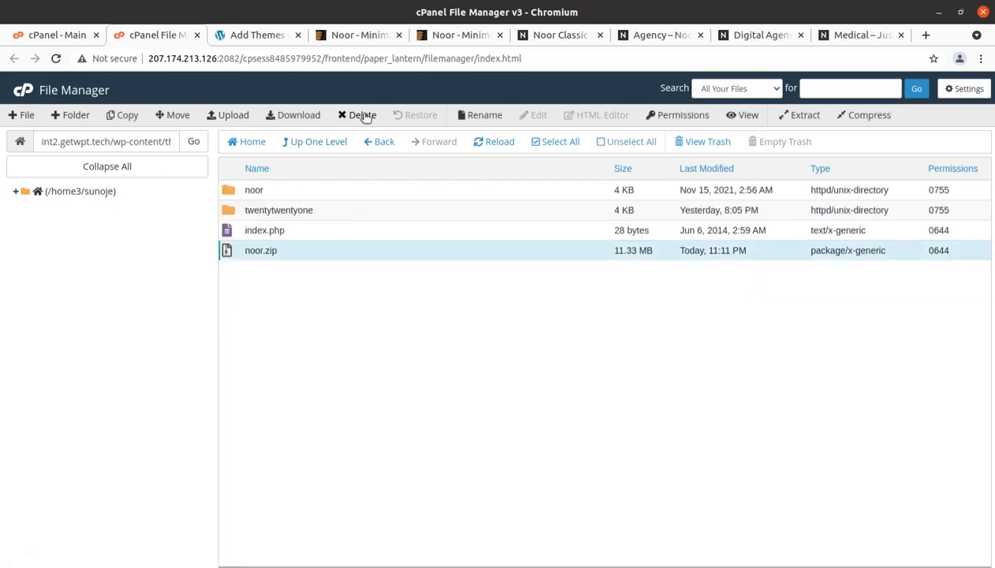
left_click(363, 326)
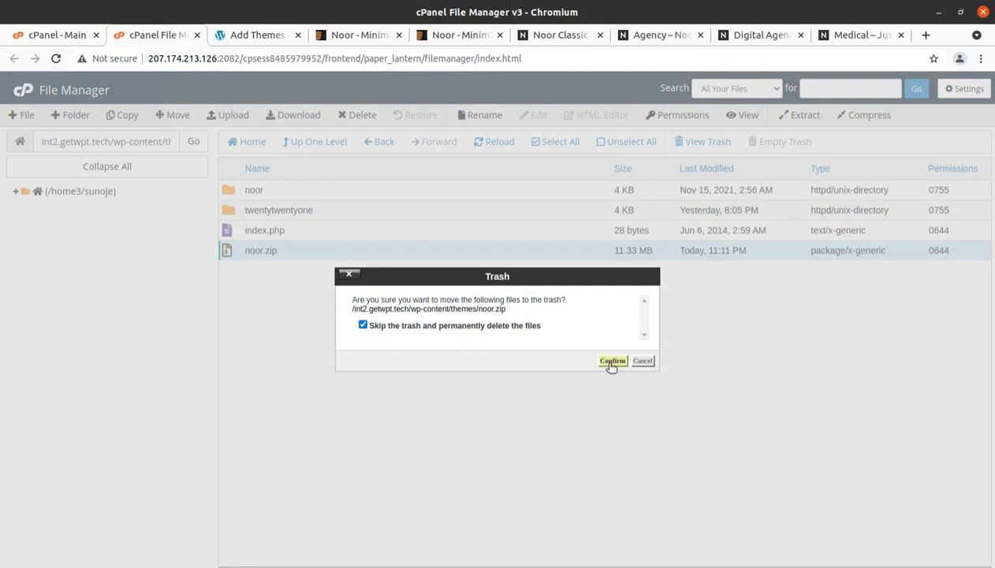
left_click(615, 364)
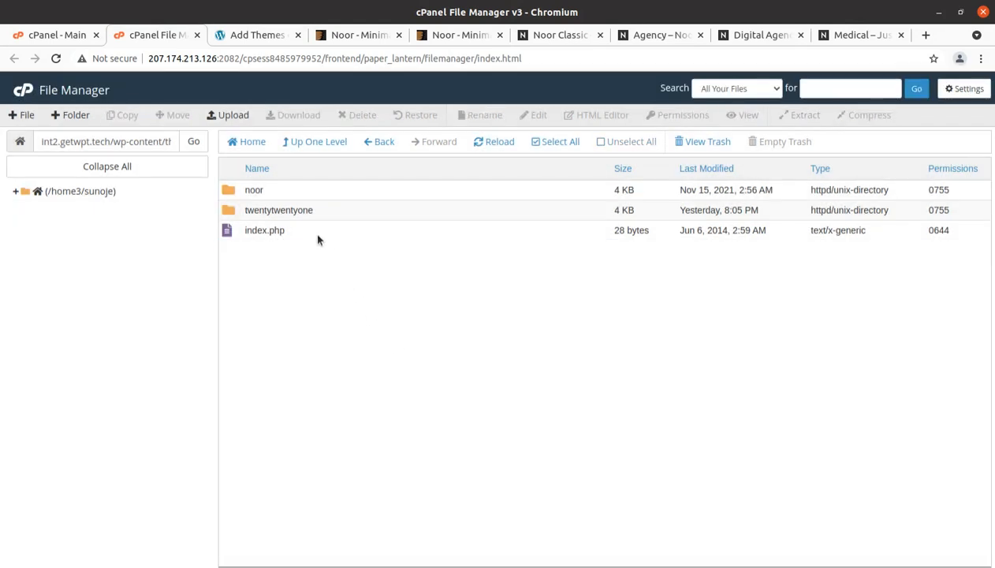
- Switch back to the WordPress admin and open the list of installed themes
left_click(251, 35)
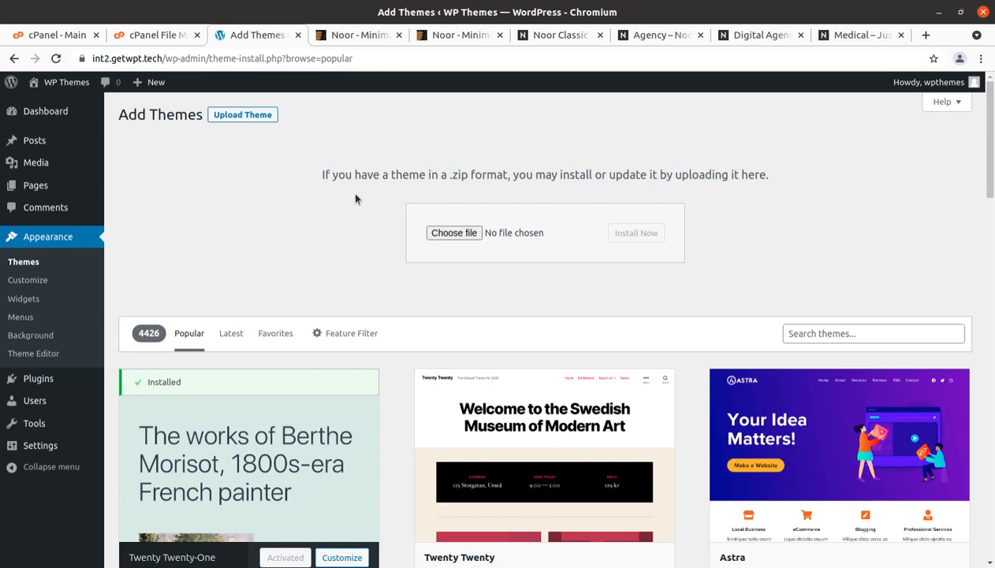
left_click(166, 37)
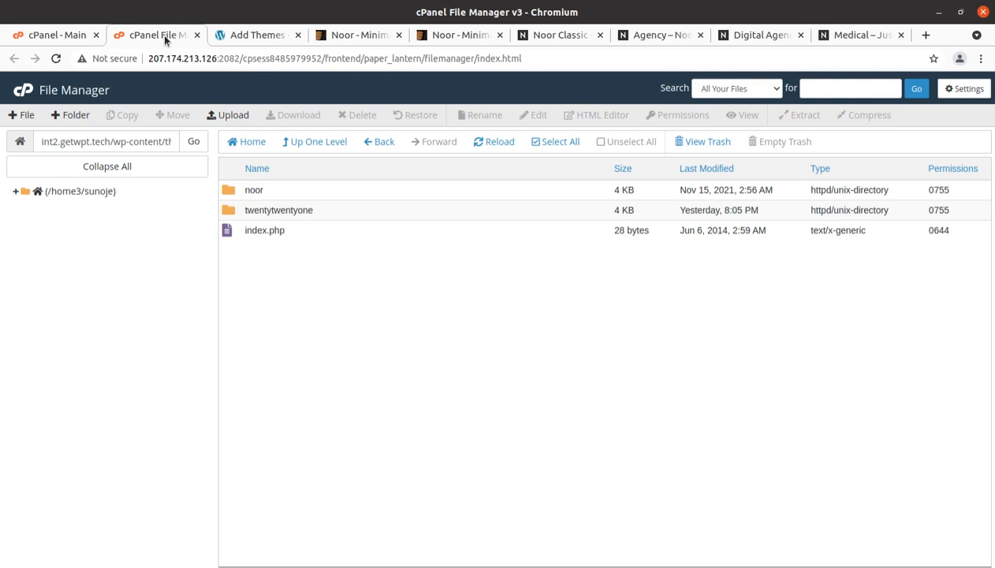
left_click(260, 36)
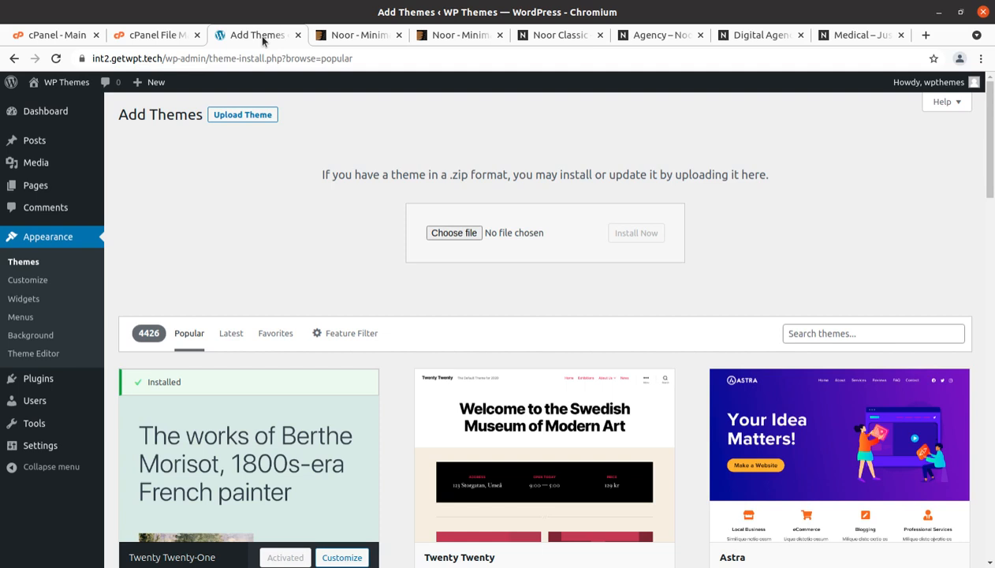
left_click(12, 264)
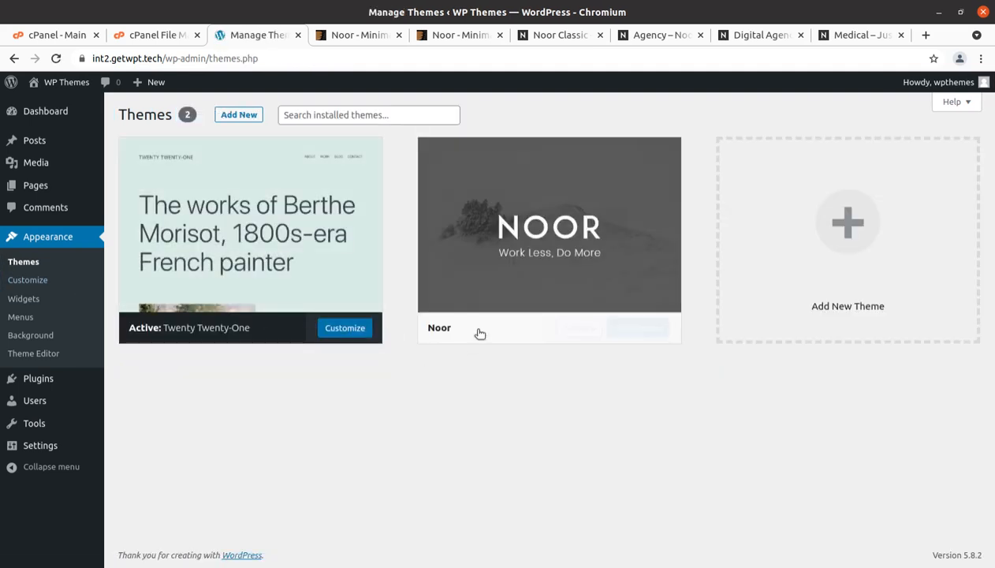
- Open the Noor theme's details and check its name, version and description
left_click(538, 232)
left_click_drag(608, 184, 658, 191)
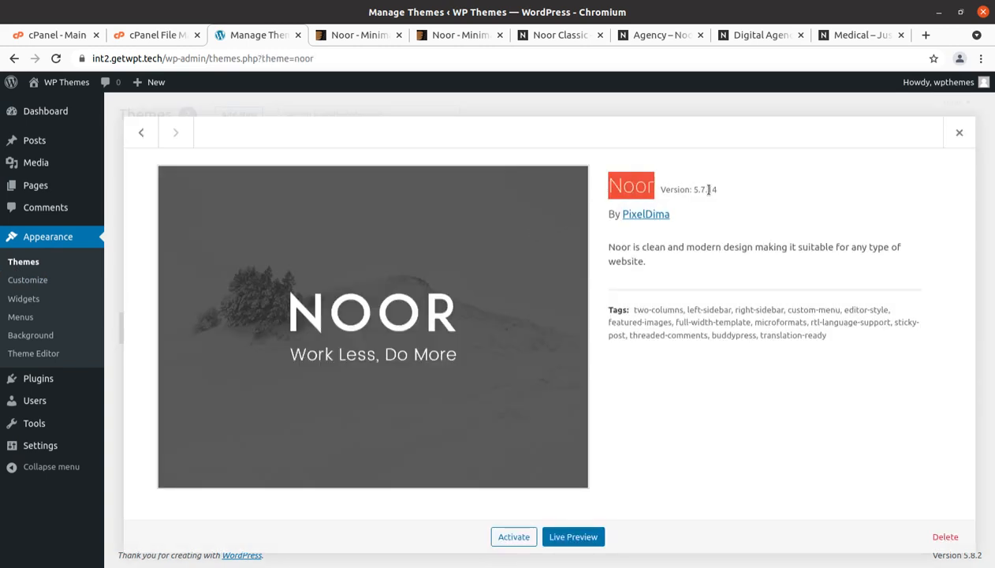
left_click(652, 283)
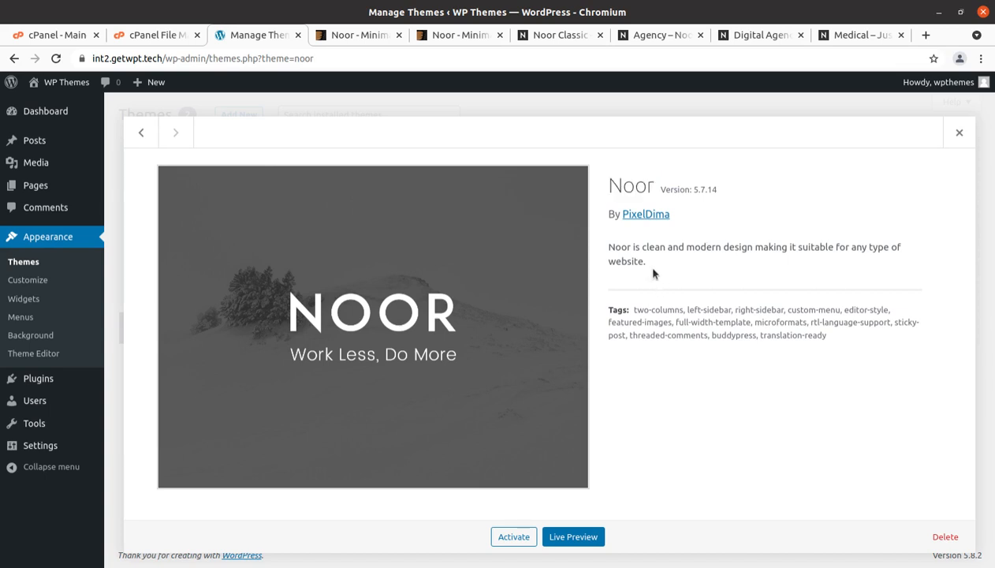
- Switch to the Agency demo of Noor Classic and look through its page down to the Team Members section
left_click(652, 34)
scroll(487, 295, "down", 6)
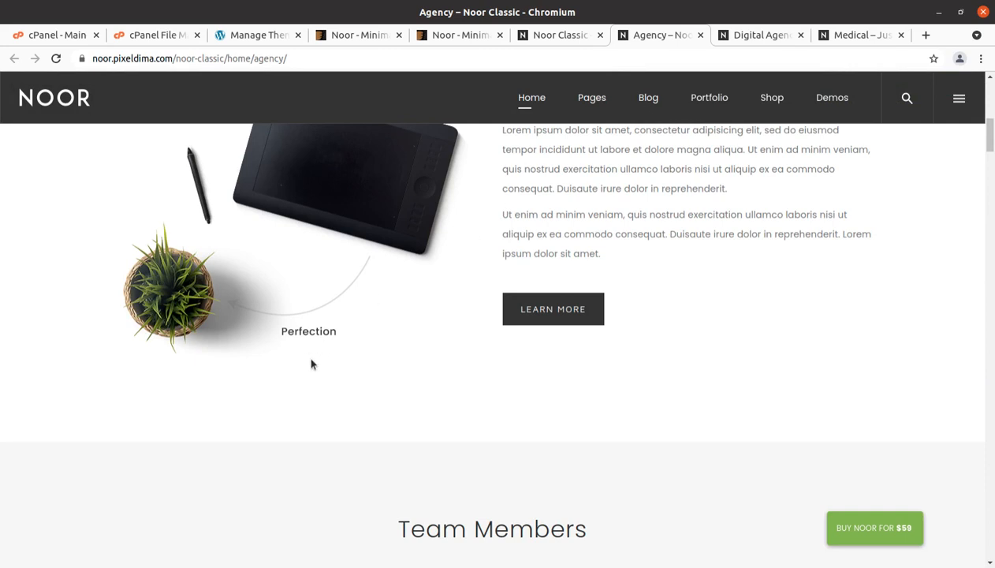
scroll(432, 371, "down", 4)
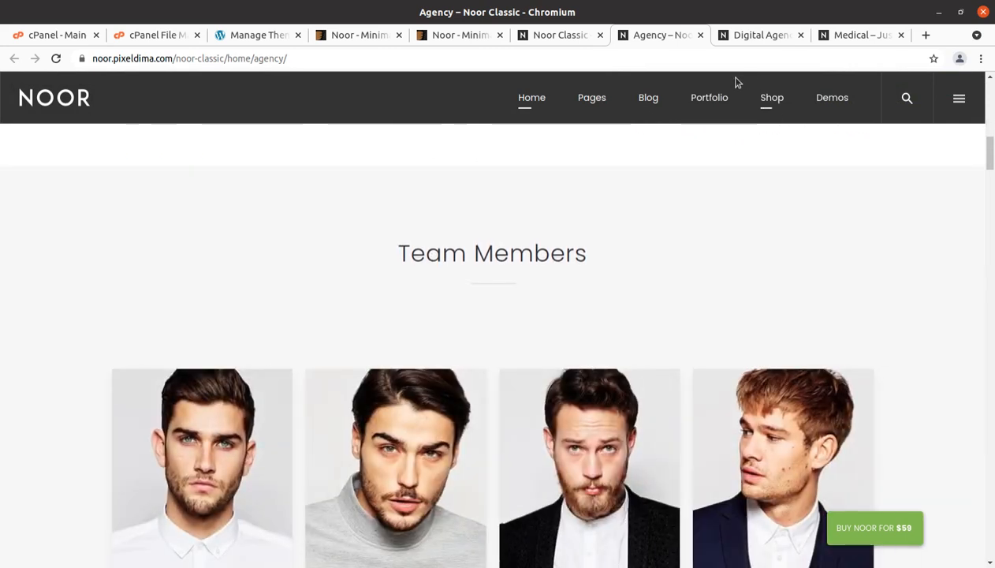
- Review the Digital Agency demo from its Services section through About Noor to the purchase banner
left_click(753, 36)
scroll(500, 356, "down", 4)
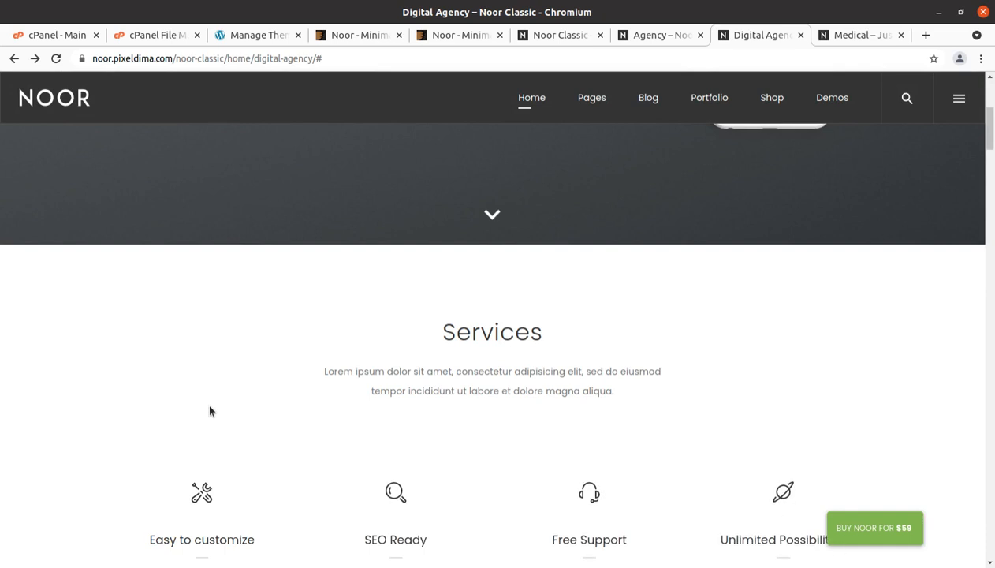
scroll(245, 535, "down", 2)
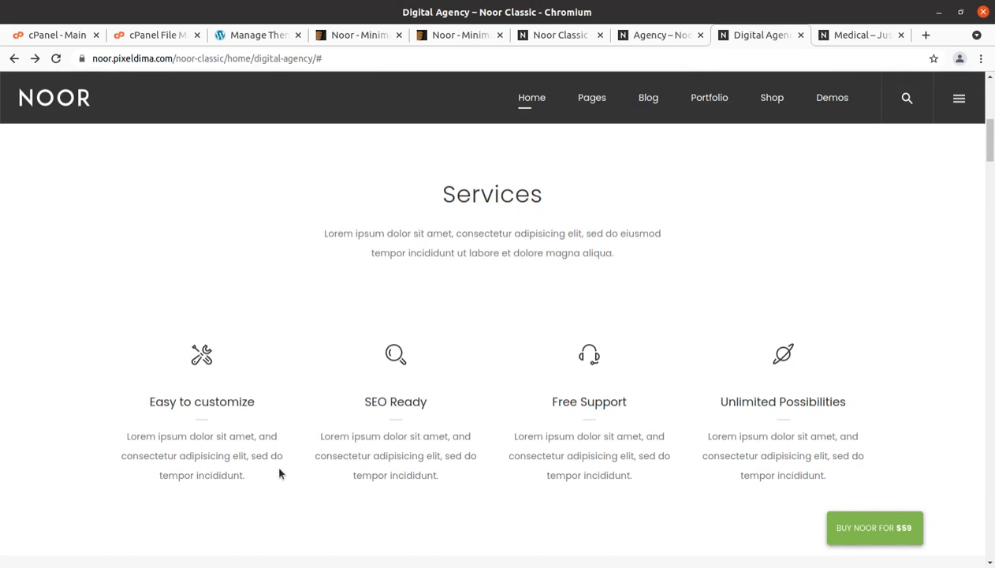
scroll(403, 431, "down", 4)
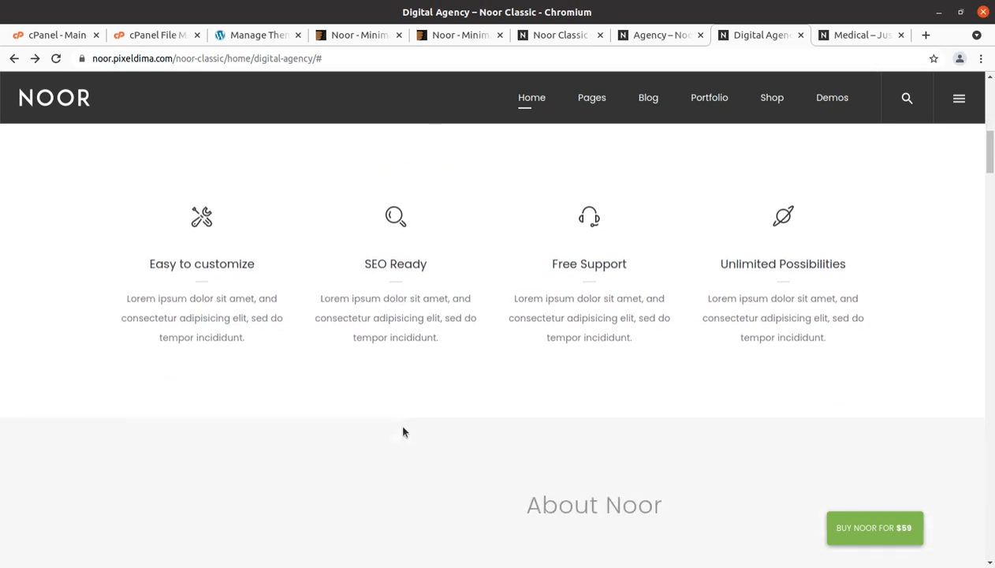
scroll(403, 432, "down", 2)
scroll(380, 400, "down", 2)
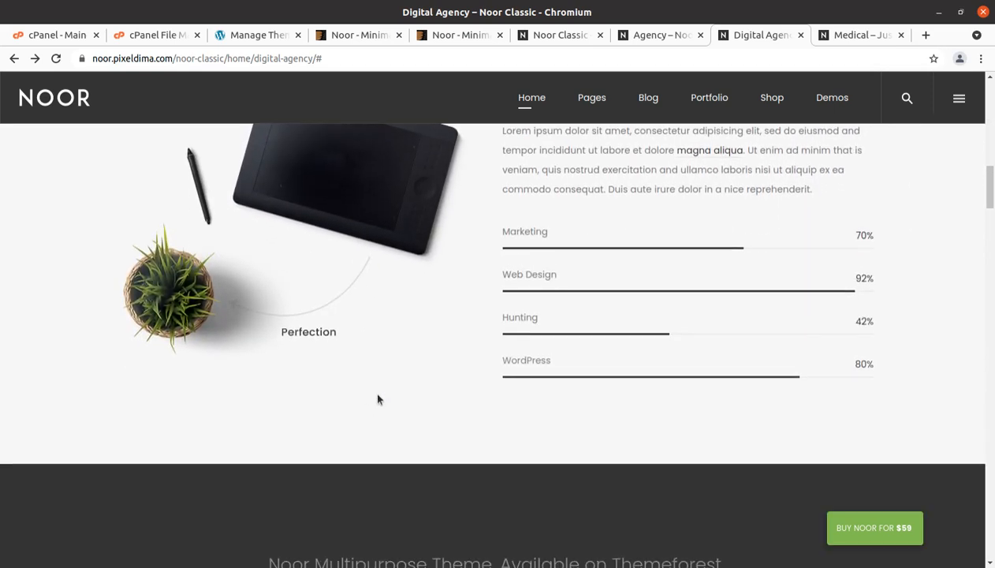
scroll(378, 399, "down", 2)
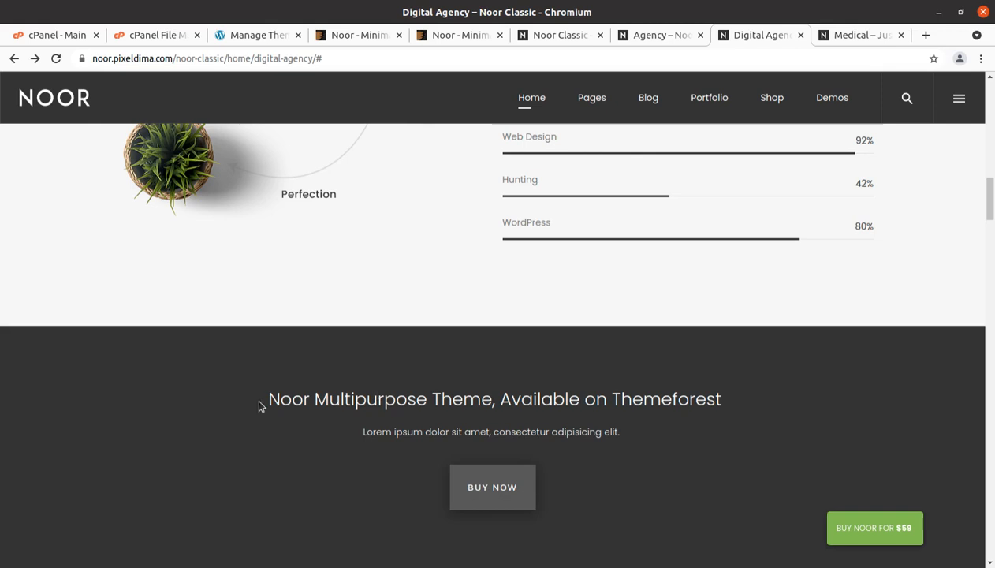
- Review the Medical demo's home page and the AMP features shown on Noor's ThemeForest item page
left_click(838, 36)
scroll(365, 248, "down", 7)
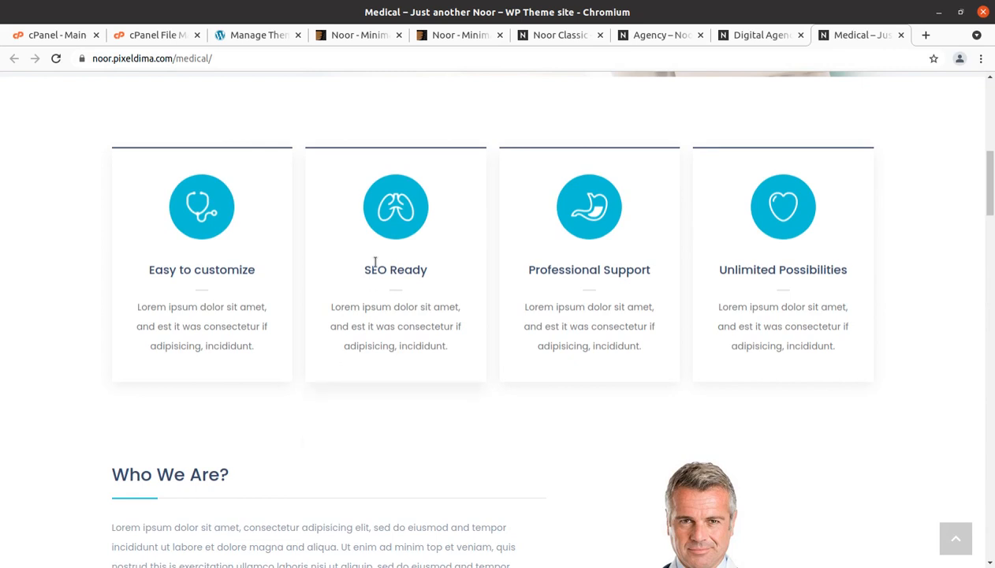
scroll(344, 220, "up", 7)
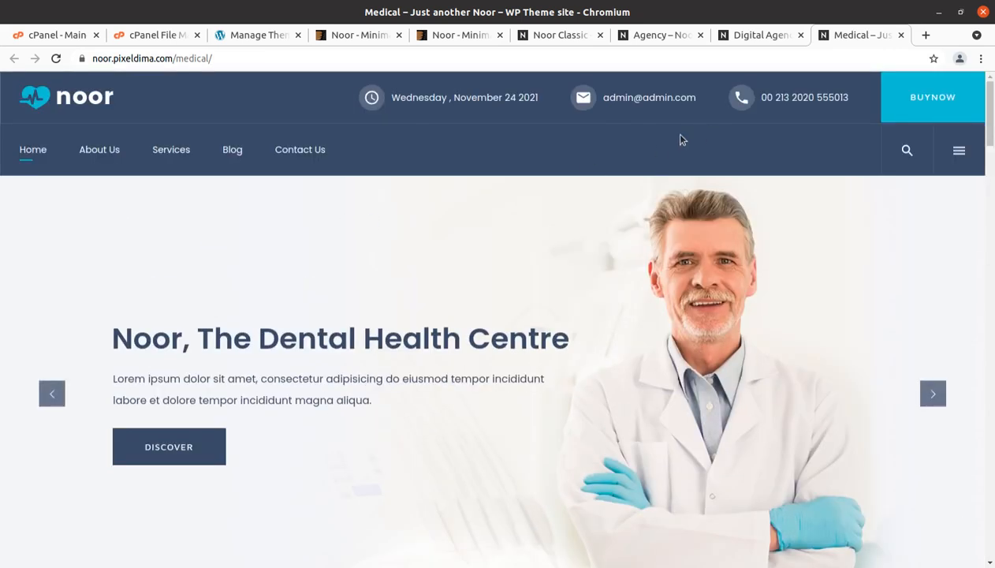
left_click(362, 36)
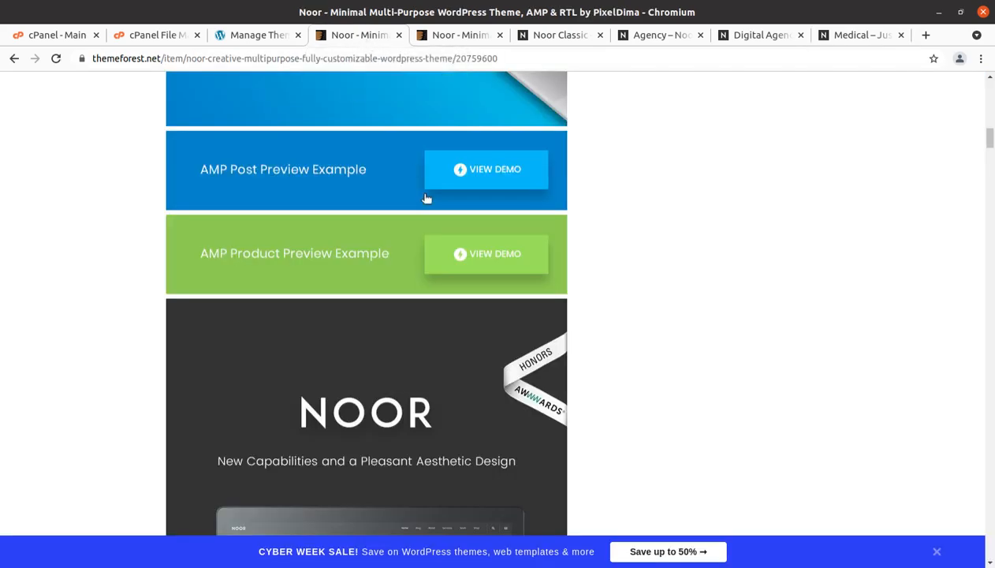
scroll(270, 309, "up", 4)
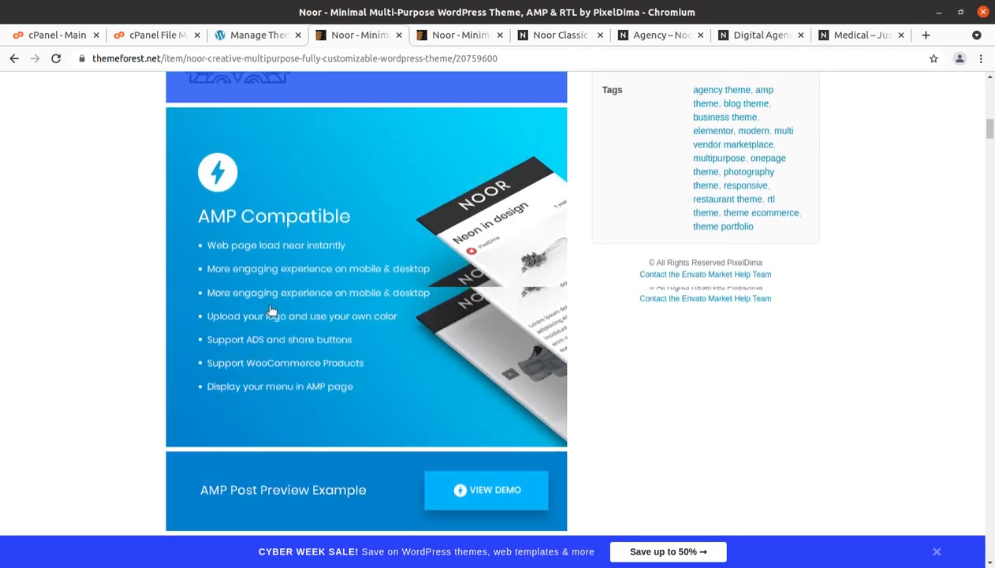
scroll(271, 310, "up", 1)
- Return to the WordPress admin, activate the Noor theme and start its setup wizard
left_click(237, 36)
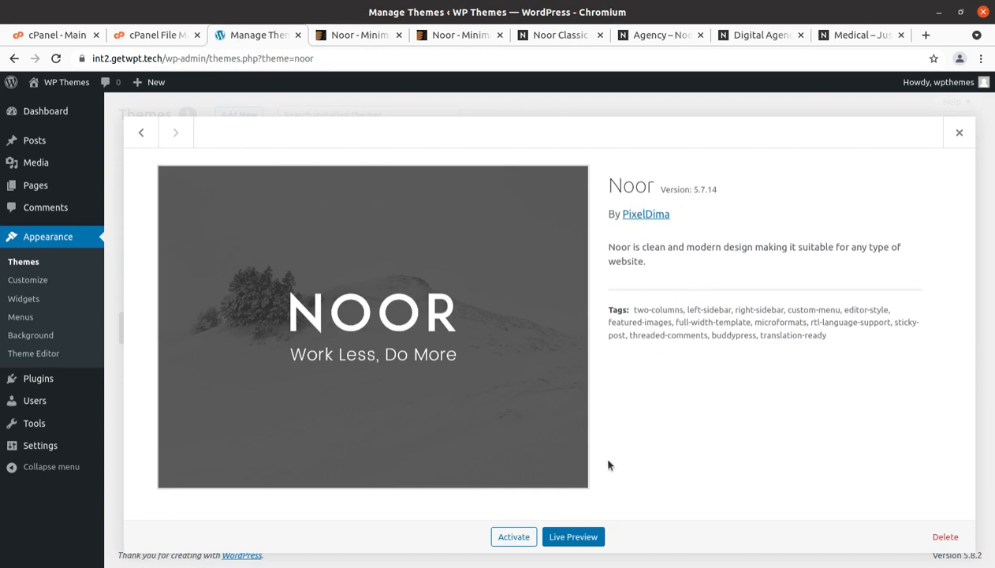
left_click(510, 542)
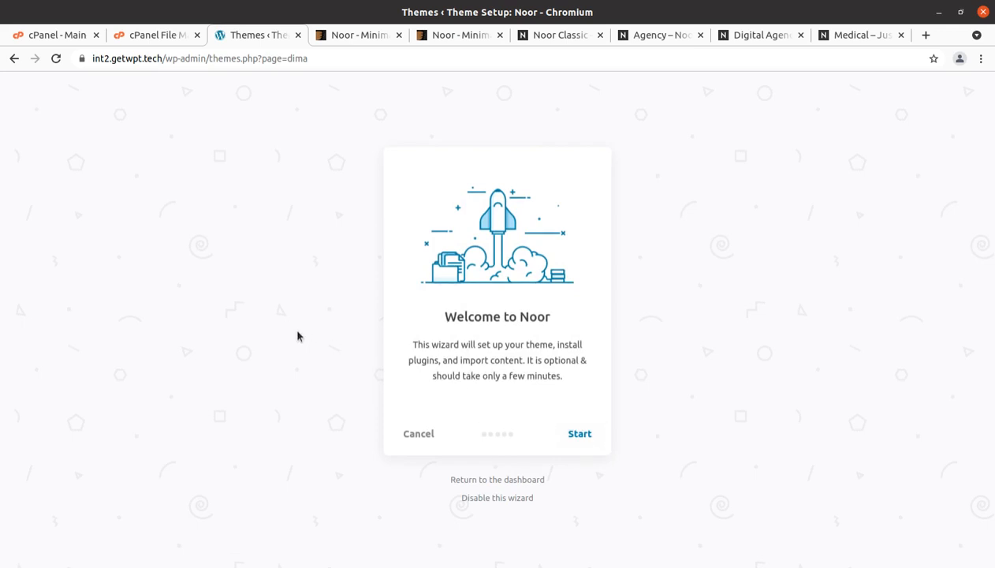
left_click(581, 436)
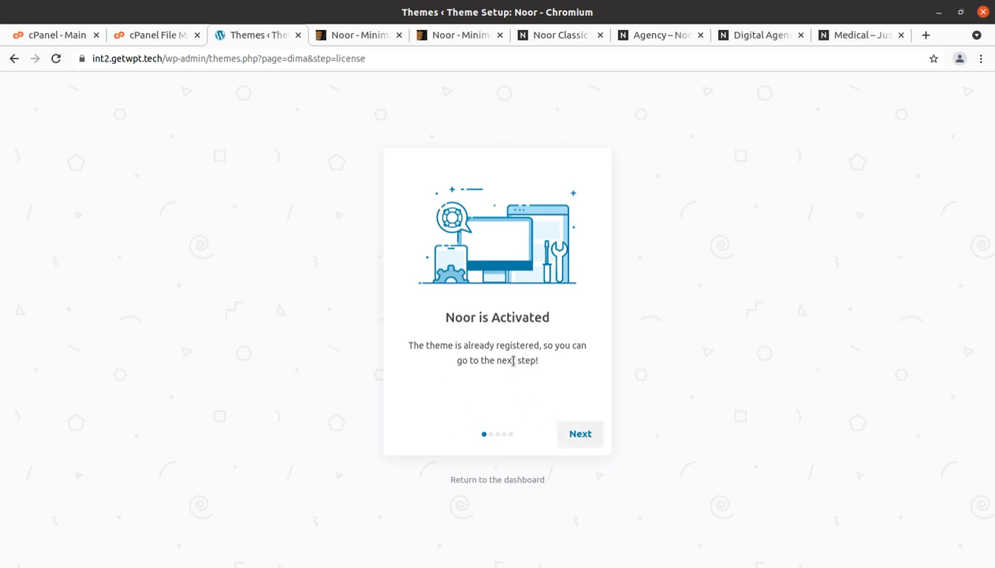
- Continue past the wizard's licence stage and install the Noor child theme without entering a title
left_click(575, 436)
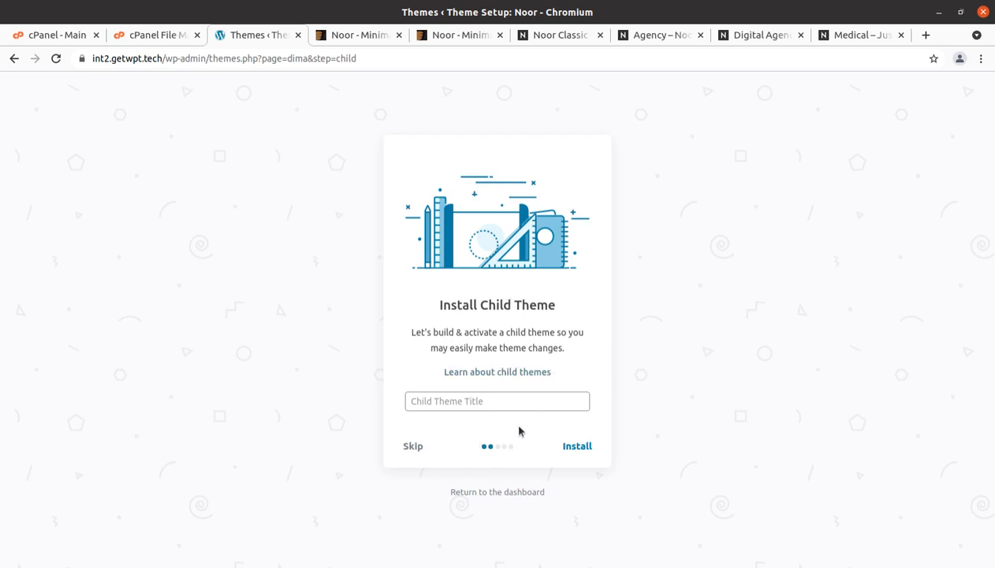
left_click(572, 454)
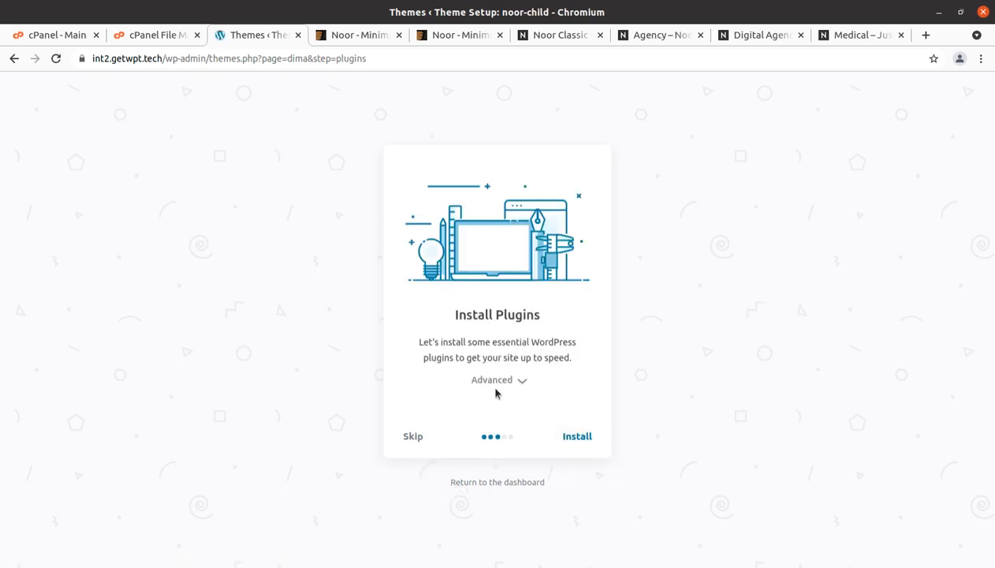
- Expand the advanced plugin list, exclude WPBakery Page Builder and Slider Revolution, and include both again
left_click(524, 380)
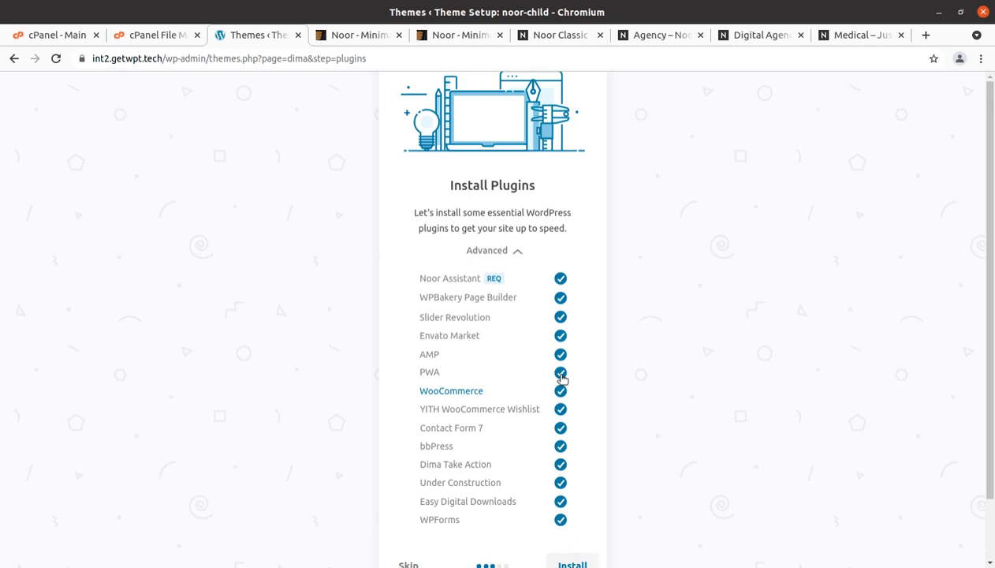
left_click(560, 297)
left_click(559, 319)
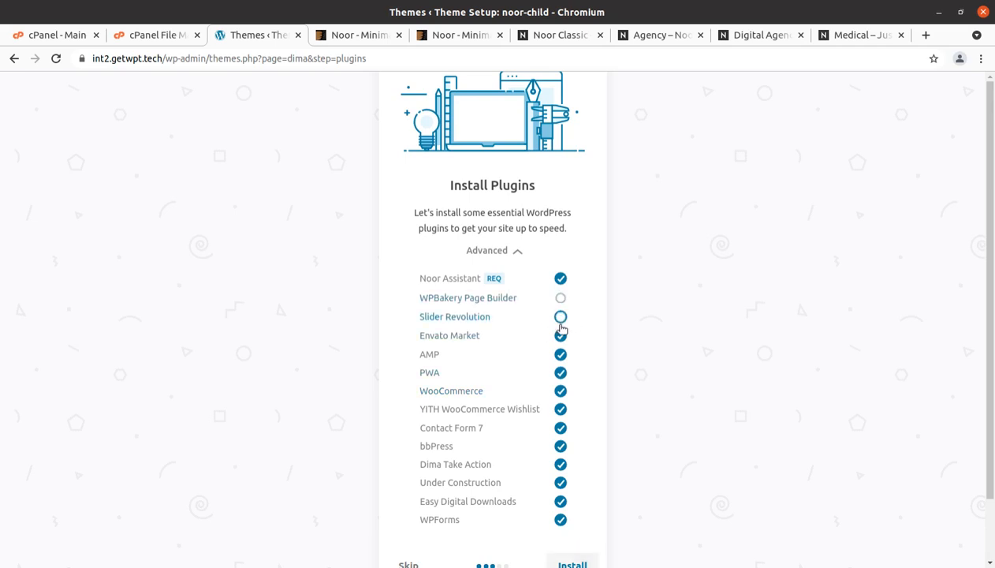
left_click(560, 297)
left_click(559, 318)
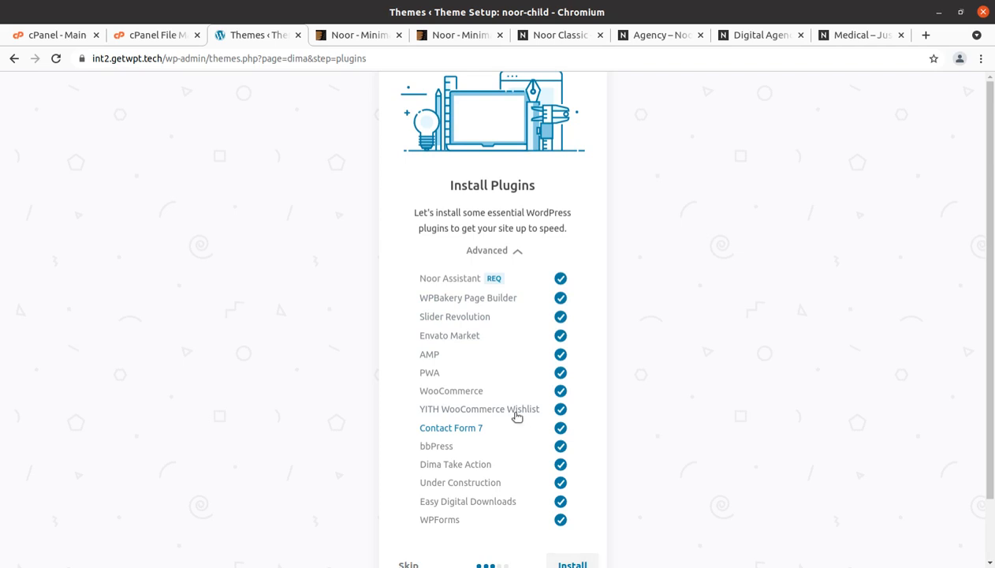
- Exclude WooCommerce, YITH WooCommerce Wishlist and bbPress from the plugin installation, and include all three again
left_click(560, 390)
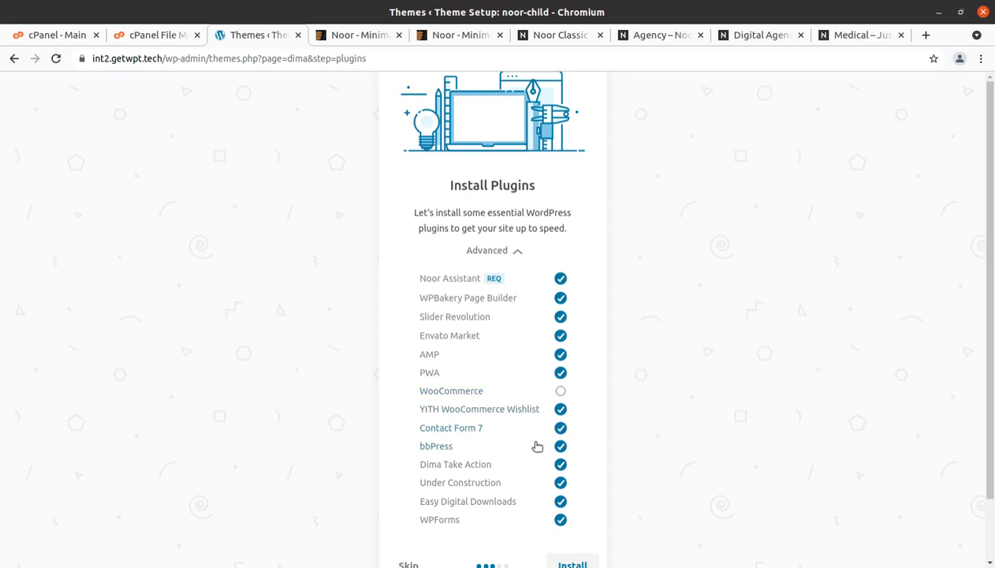
left_click(561, 409)
left_click(560, 447)
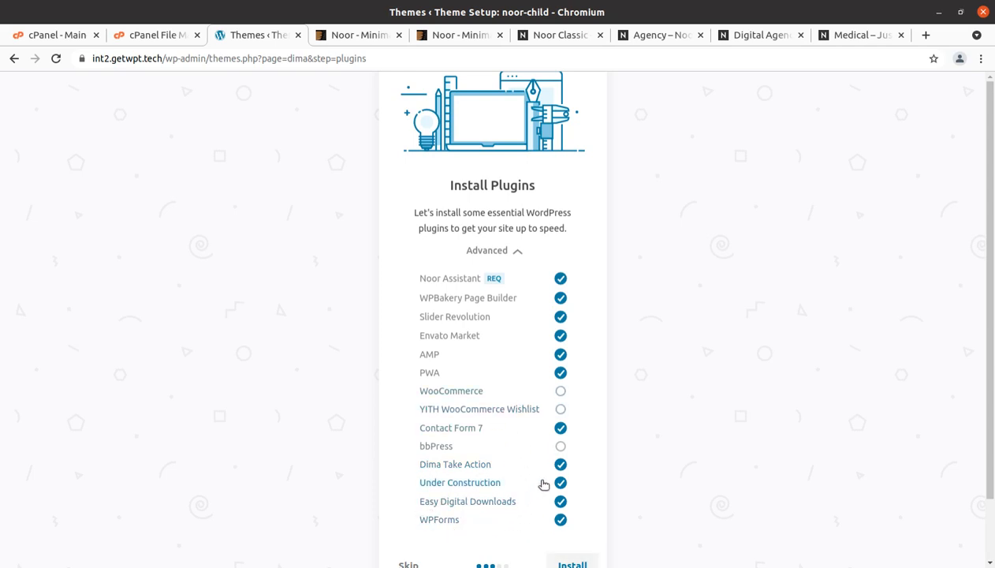
left_click(560, 446)
left_click(560, 409)
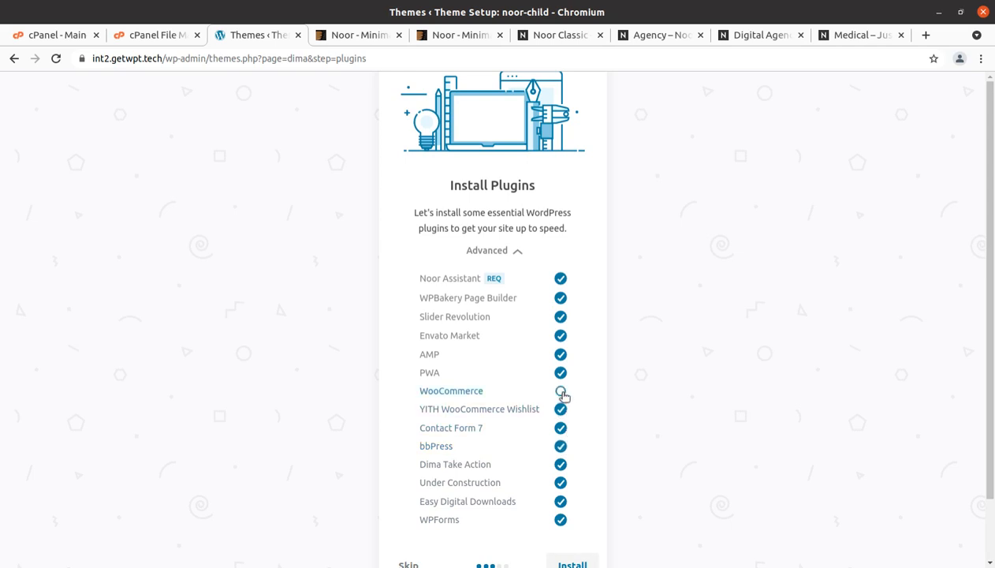
left_click(560, 391)
- Install all the listed plugins, from Noor Assistant to WPForms, through the setup wizard
scroll(611, 410, "down", 1)
scroll(612, 411, "down", 1)
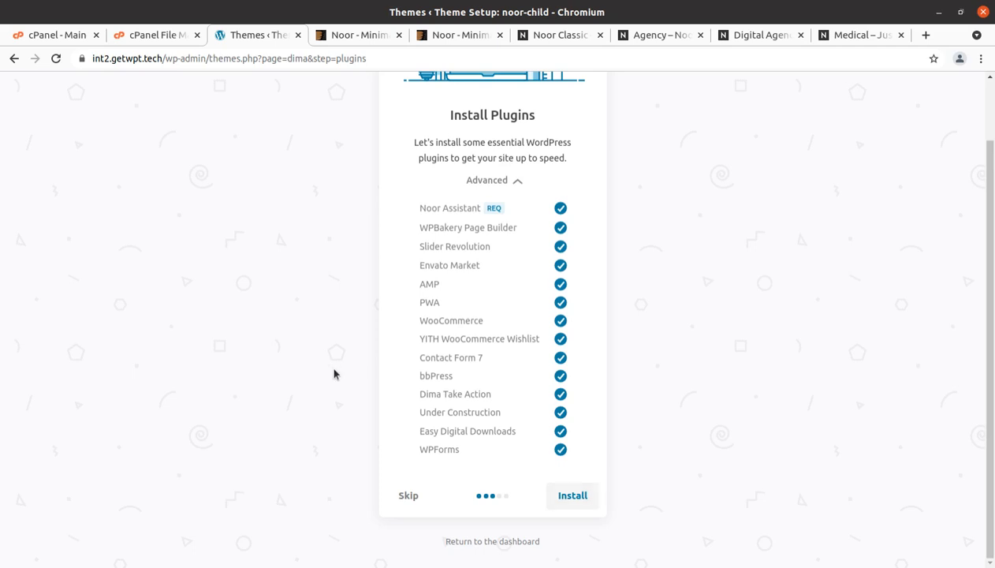
left_click(570, 496)
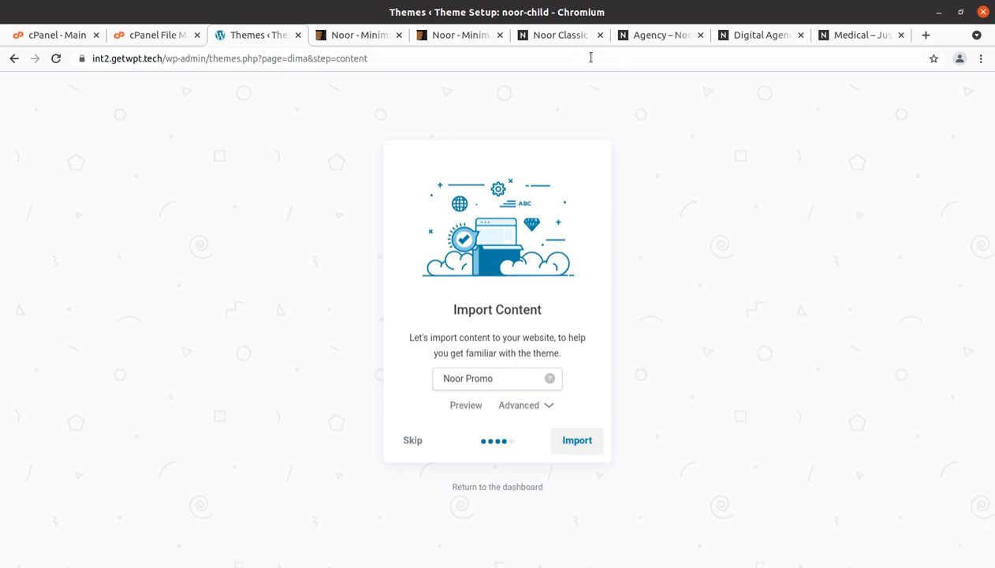
- Revisit the Noor Classic, Agency, Medical and Digital Agency demos and the Installable demos section of the ThemeForest preview
left_click(556, 34)
scroll(620, 238, "up", 3)
scroll(797, 220, "up", 15)
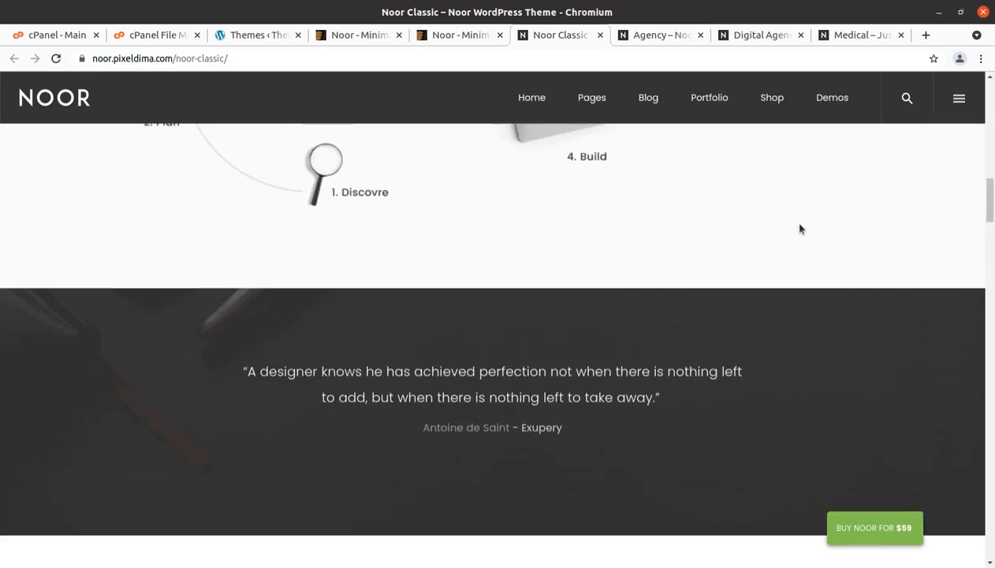
scroll(801, 219, "up", 3)
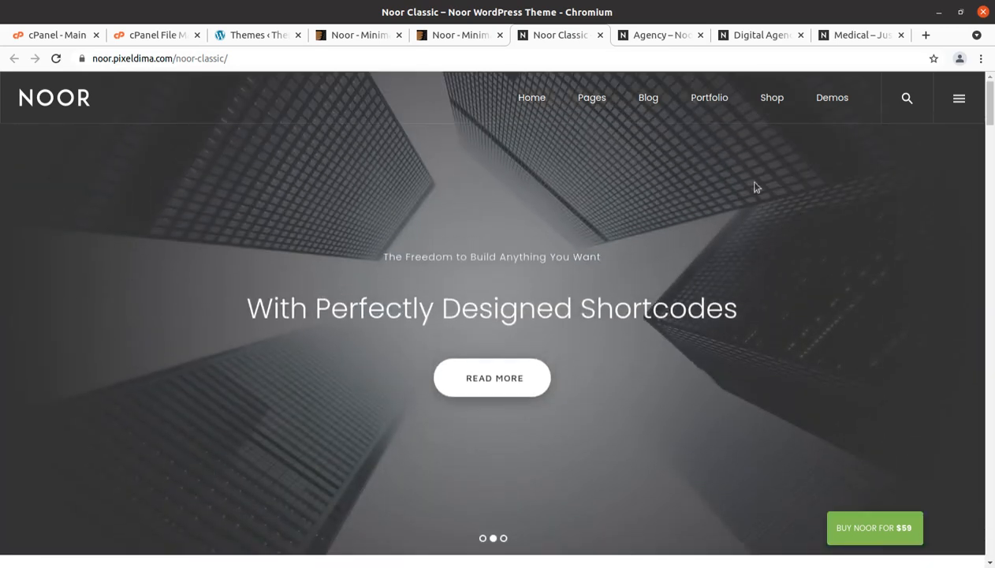
left_click(654, 38)
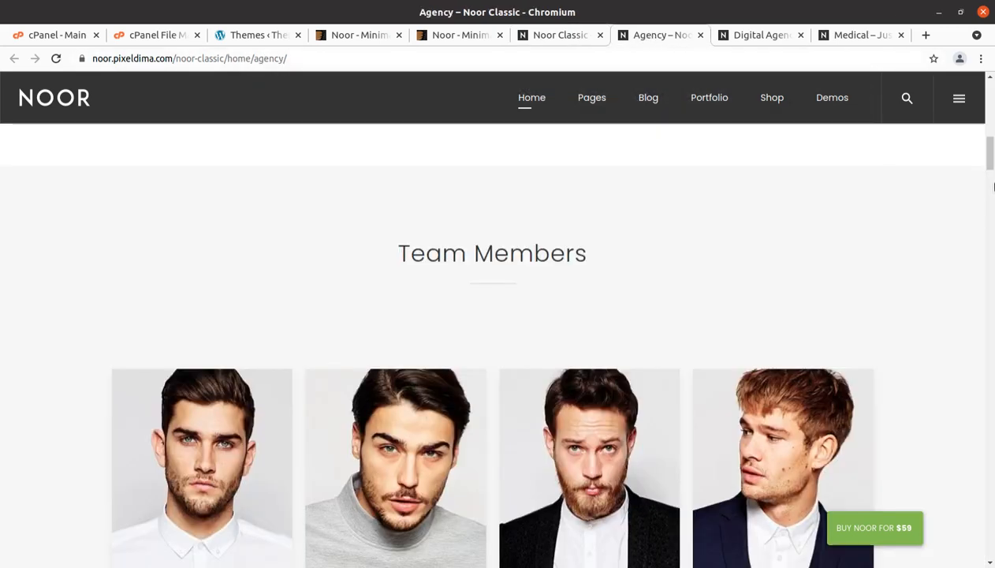
left_click_drag(991, 166, 987, 94)
left_click(860, 34)
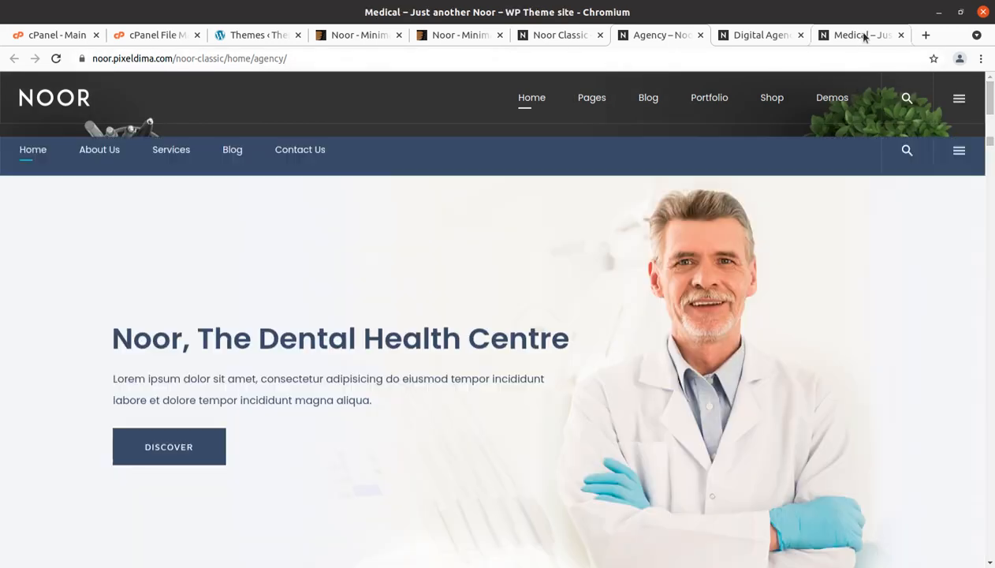
left_click(748, 37)
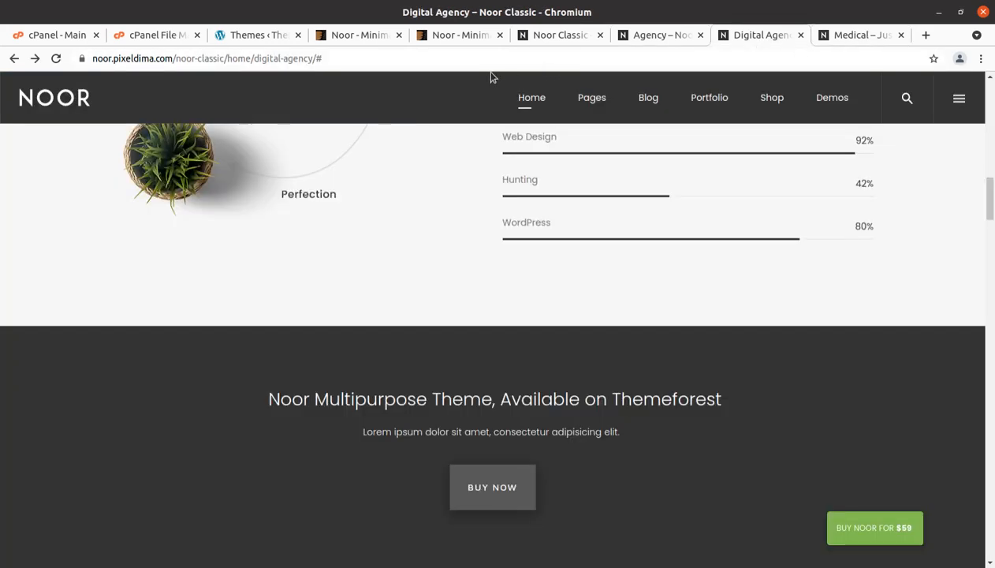
left_click(443, 36)
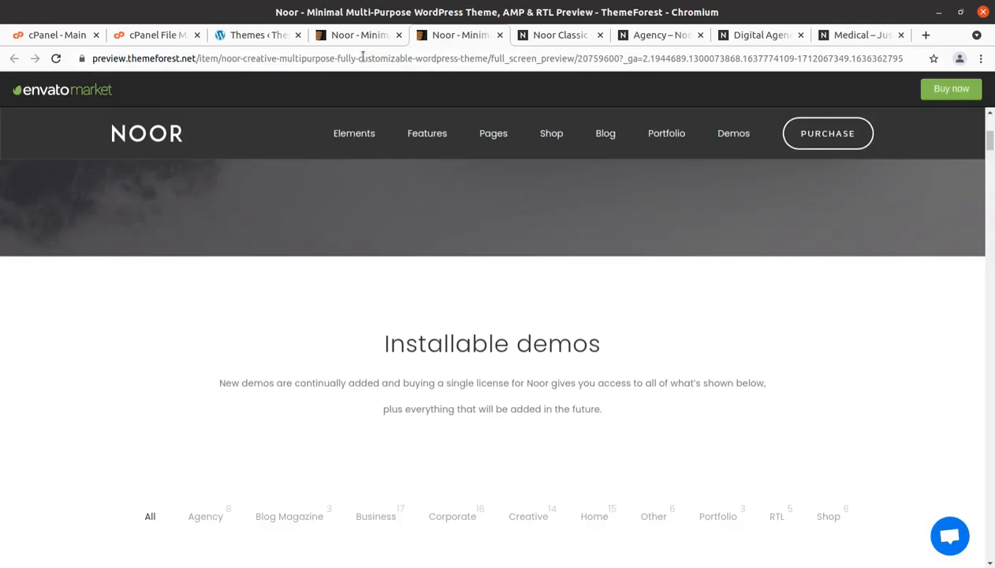
- Return to the theme setup wizard, browse the demos offered for content import and pick Noor Promo
left_click(237, 37)
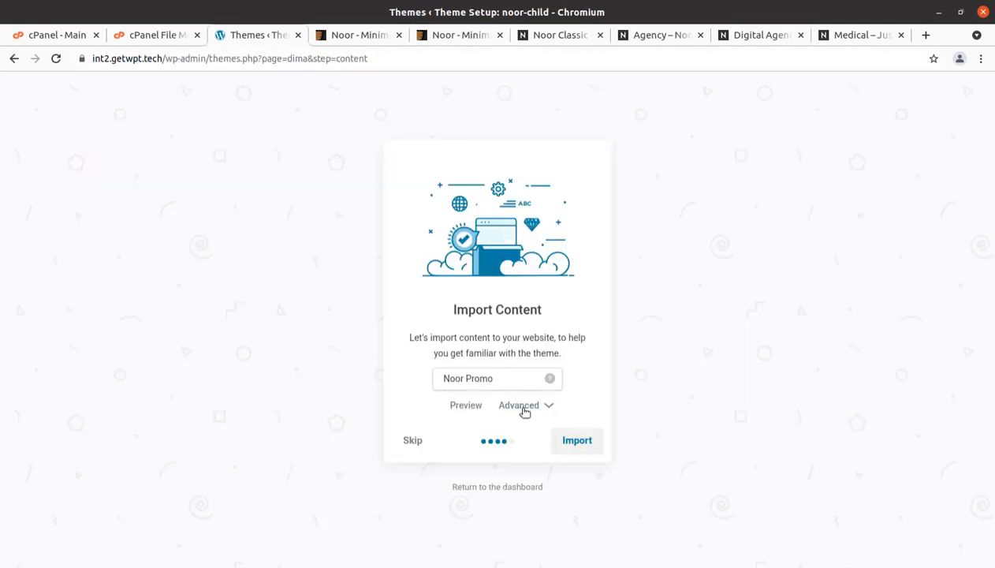
left_click(507, 387)
scroll(511, 315, "down", 1)
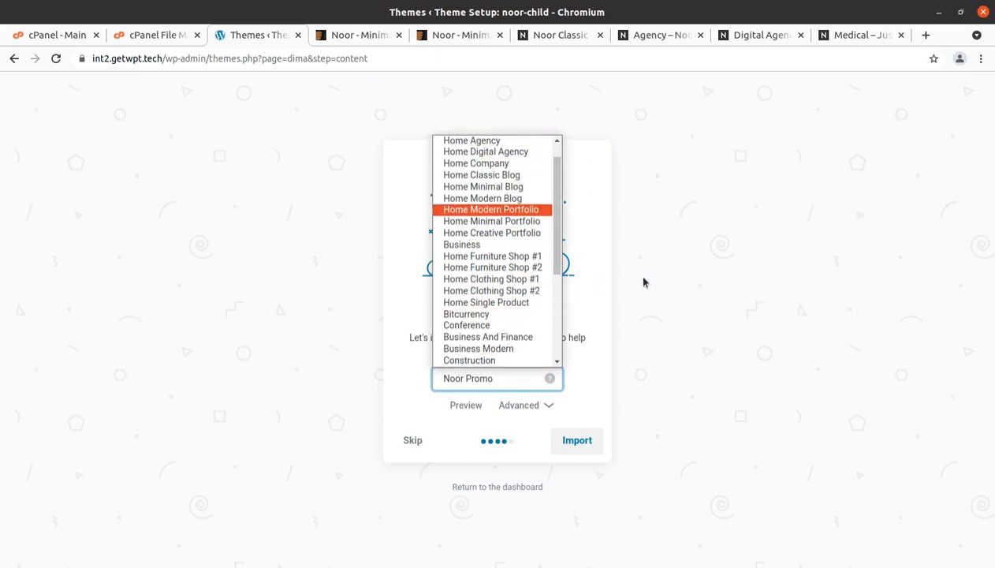
scroll(549, 175, "up", 1)
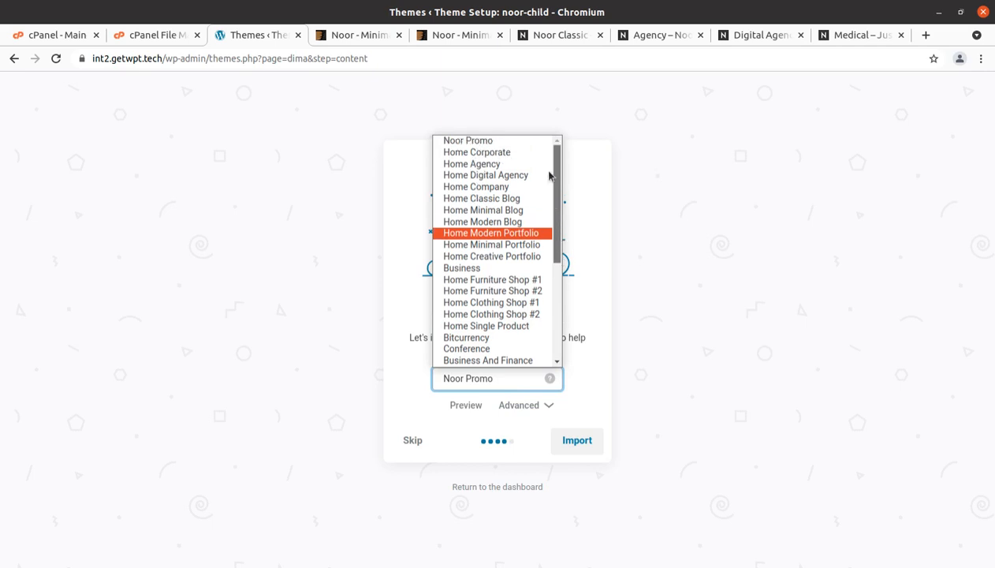
left_click(504, 141)
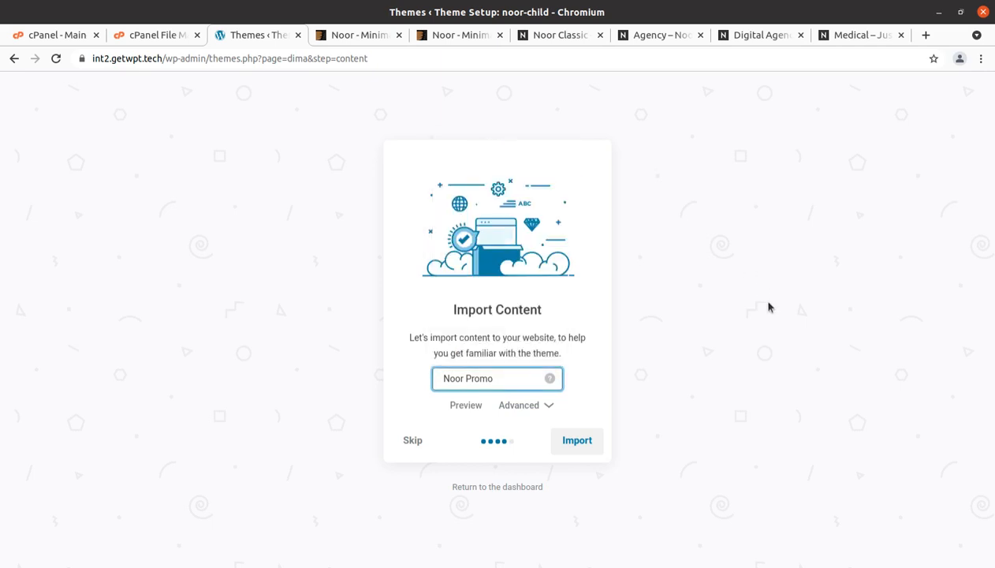
- Choose Home Agency as the demo content, open its preview in a new tab and close that tab again
left_click(518, 381)
scroll(513, 325, "down", 1)
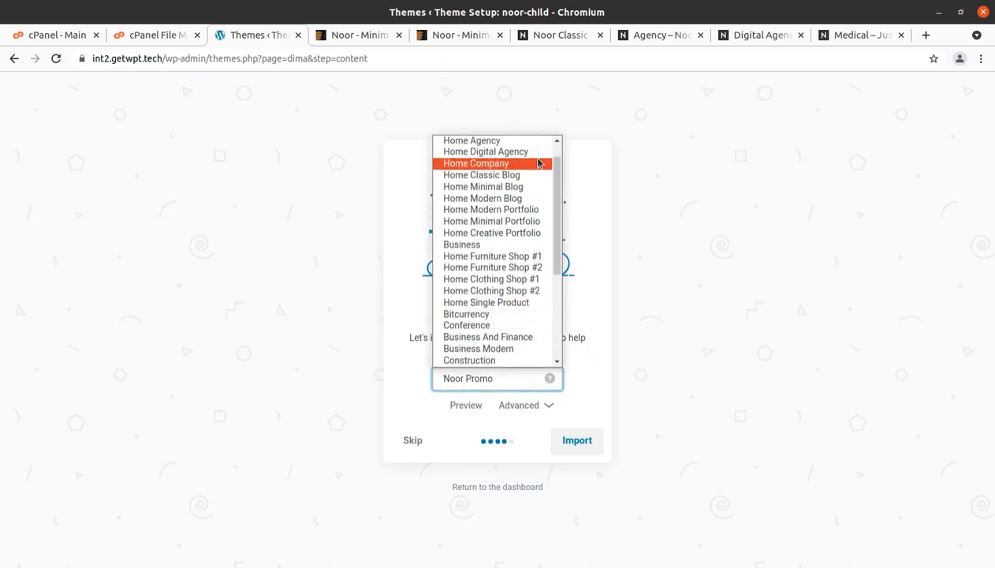
left_click(499, 142)
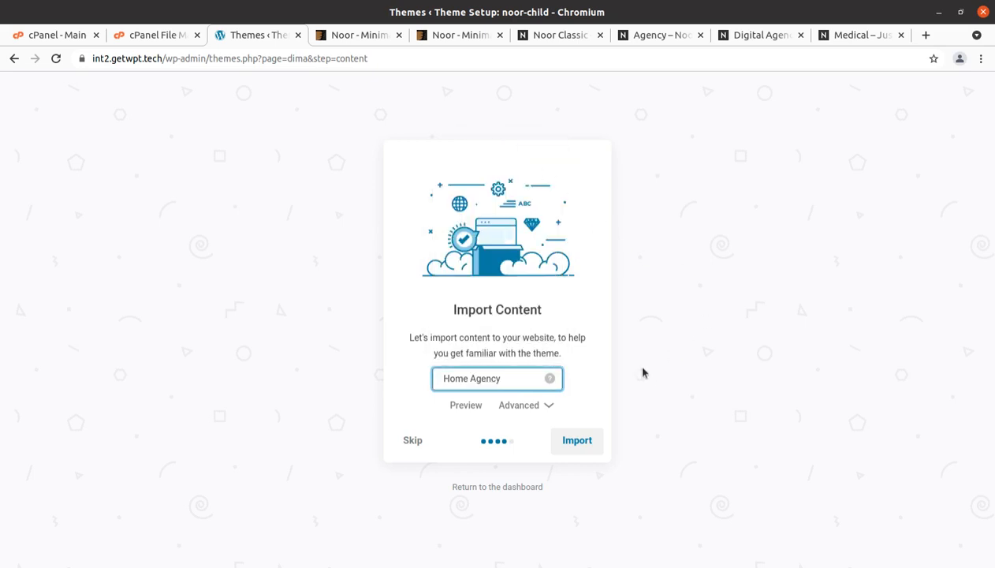
left_click(454, 406)
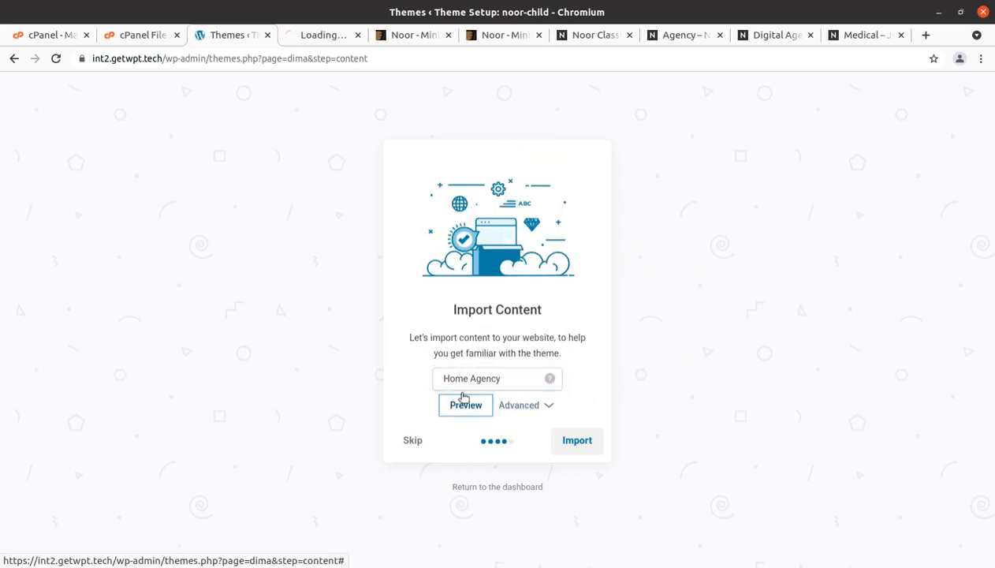
left_click(305, 36)
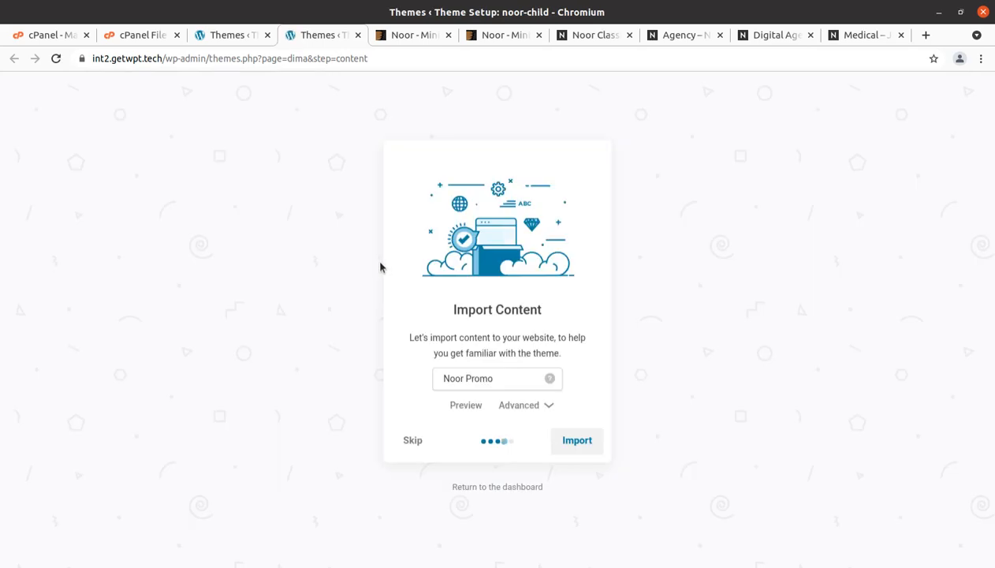
left_click(358, 35)
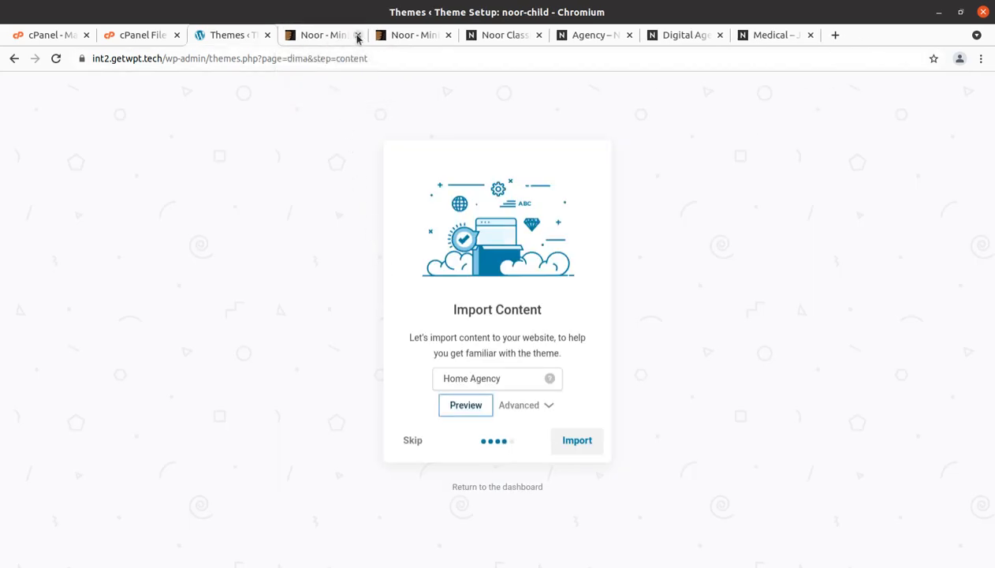
- Choose Home Corporate as the demo content to import and expand the advanced import options
left_click(392, 374)
left_click(509, 387)
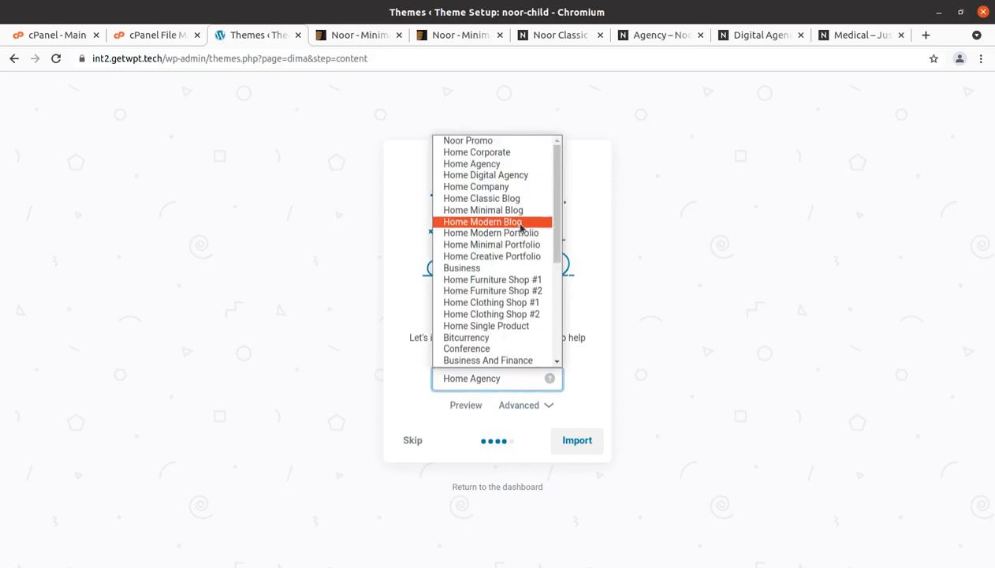
left_click(499, 152)
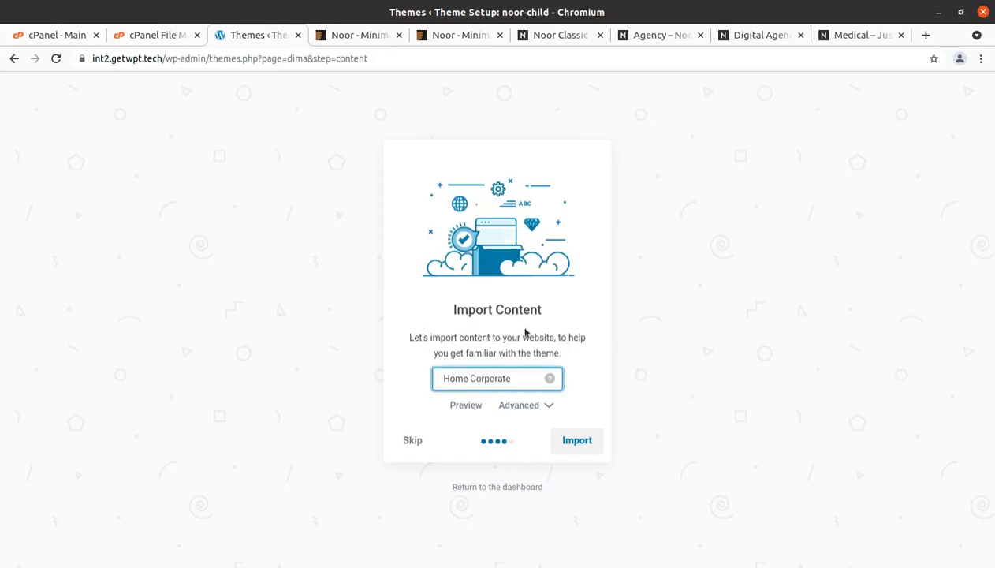
left_click(511, 380)
scroll(487, 325, "down", 5)
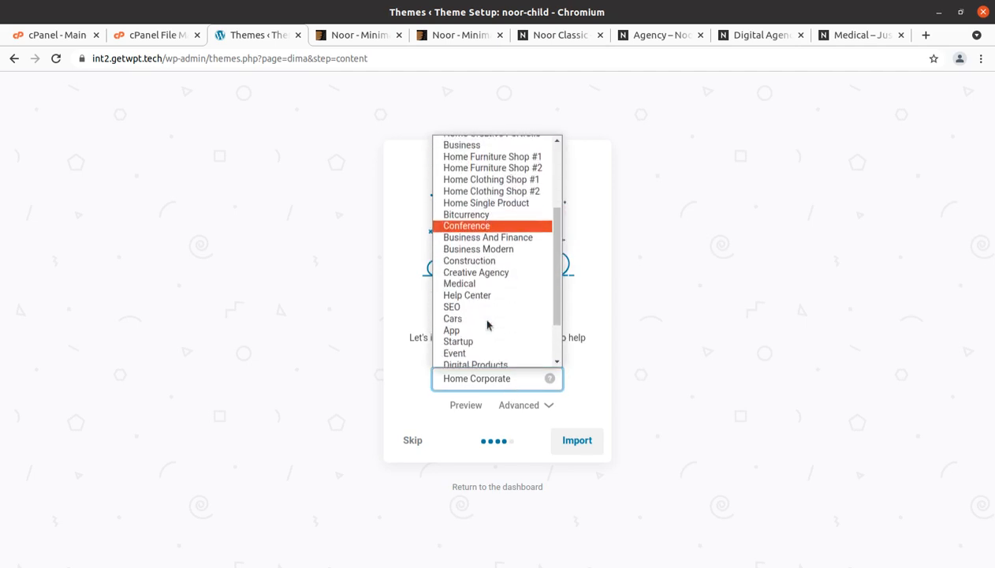
scroll(487, 324, "up", 5)
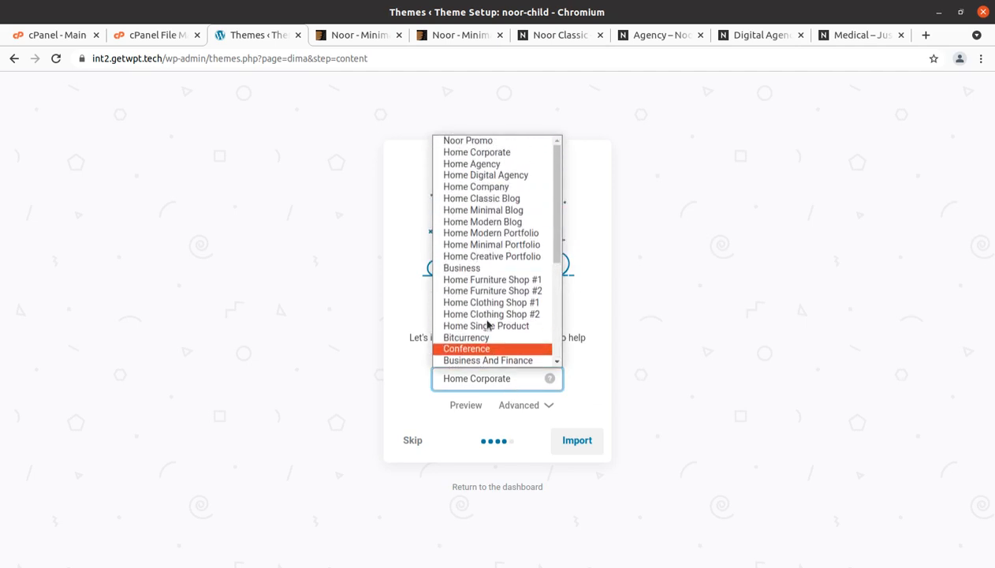
left_click(593, 221)
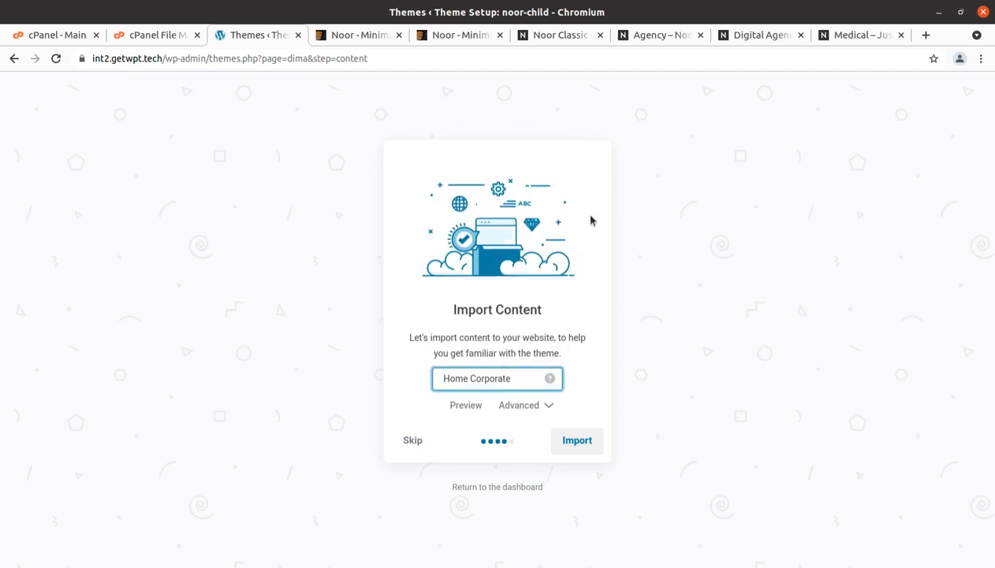
left_click(523, 384)
left_click(492, 153)
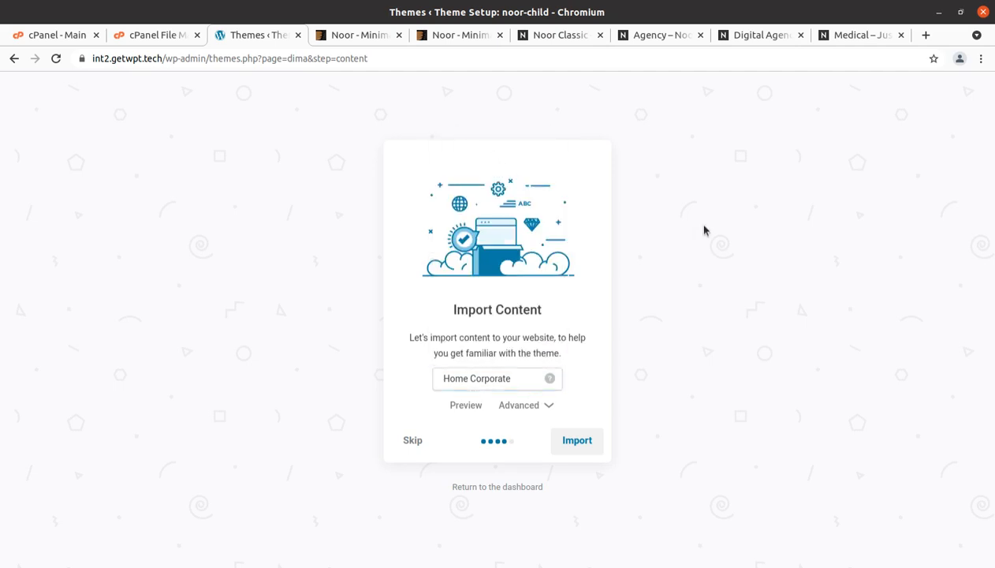
left_click(550, 406)
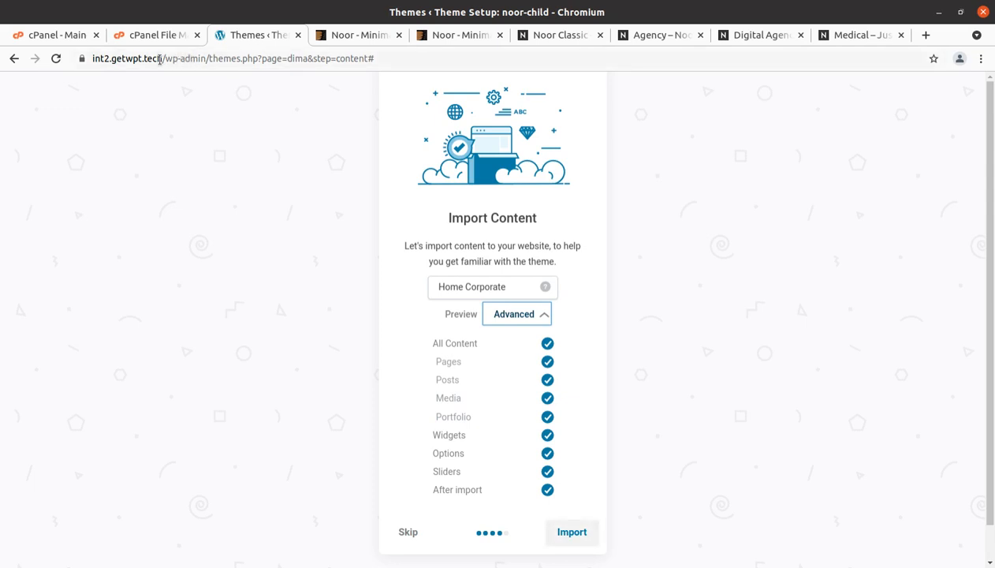
left_click_drag(160, 58, 82, 66)
key("ctrl+c")
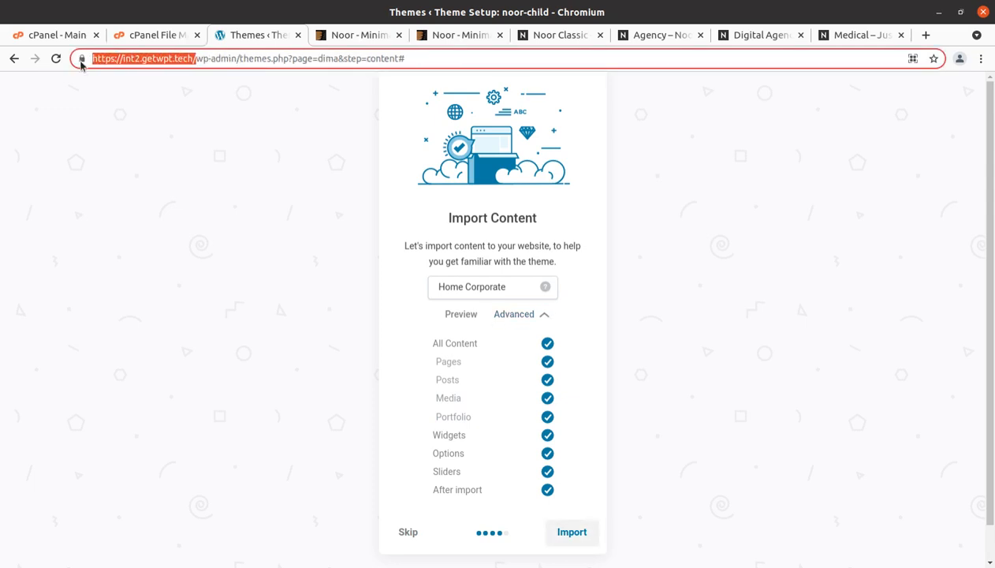
left_click(926, 35)
key("ctrl+v")
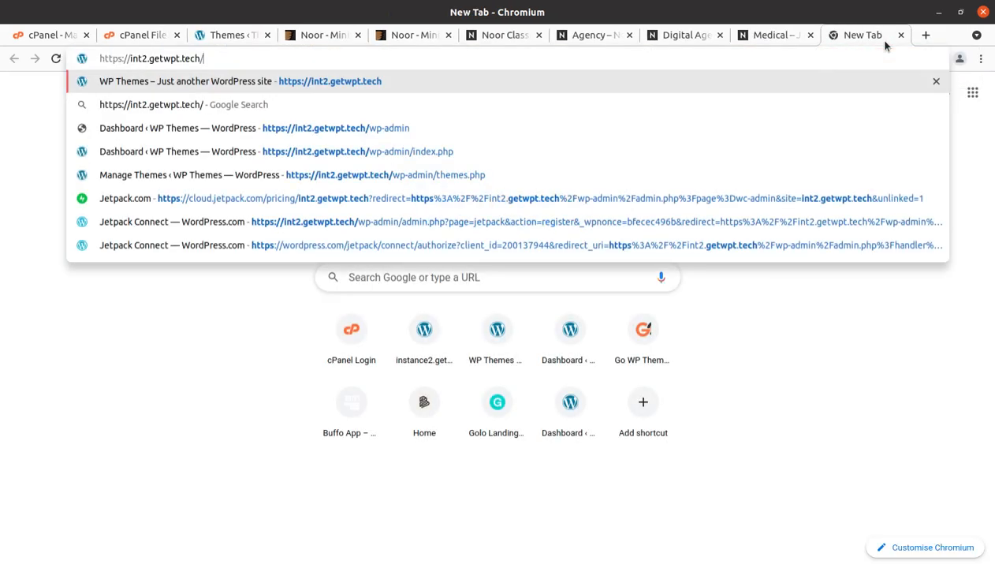
key("Return")
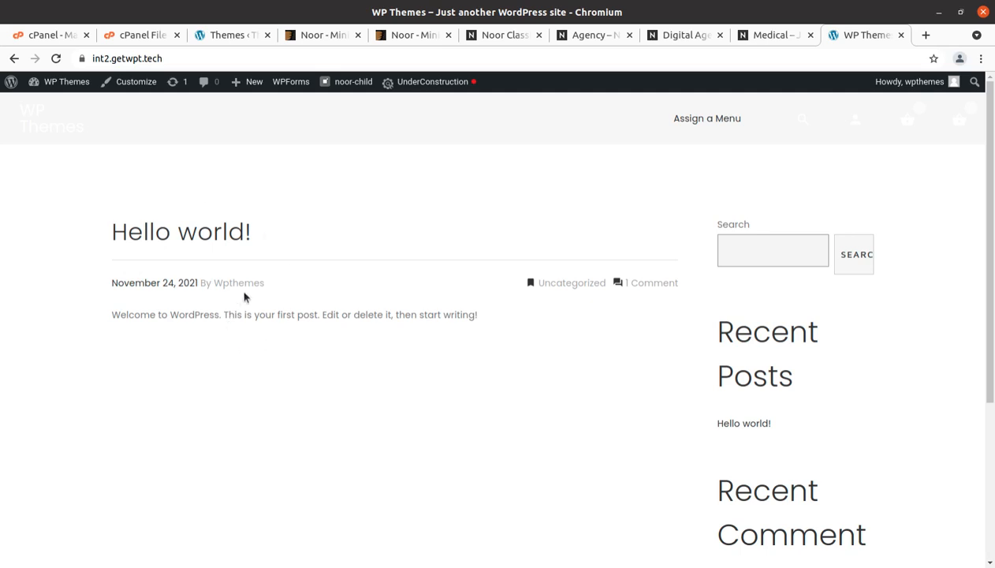
scroll(302, 309, "down", 1)
scroll(300, 309, "down", 4)
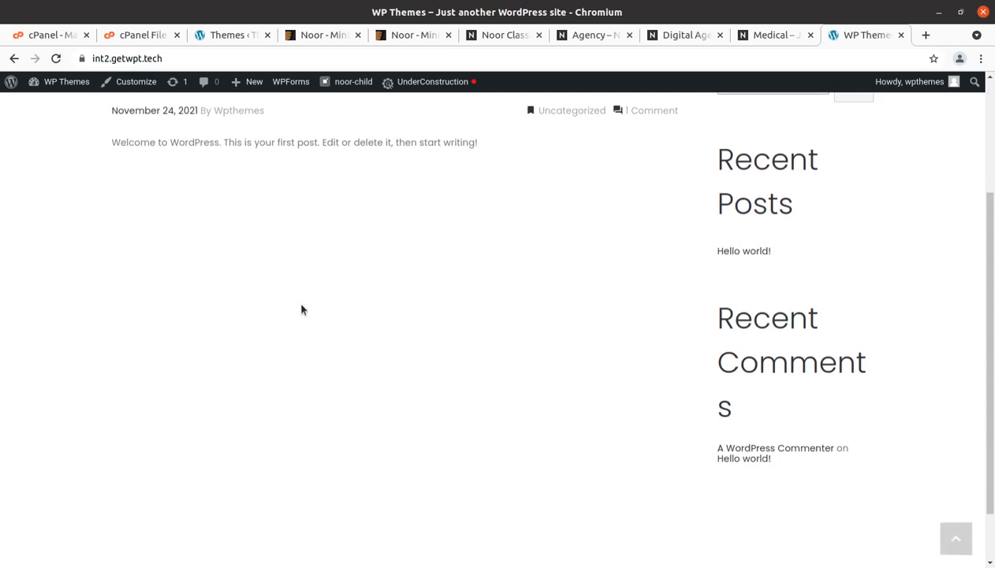
scroll(301, 310, "up", 5)
scroll(300, 310, "up", 1)
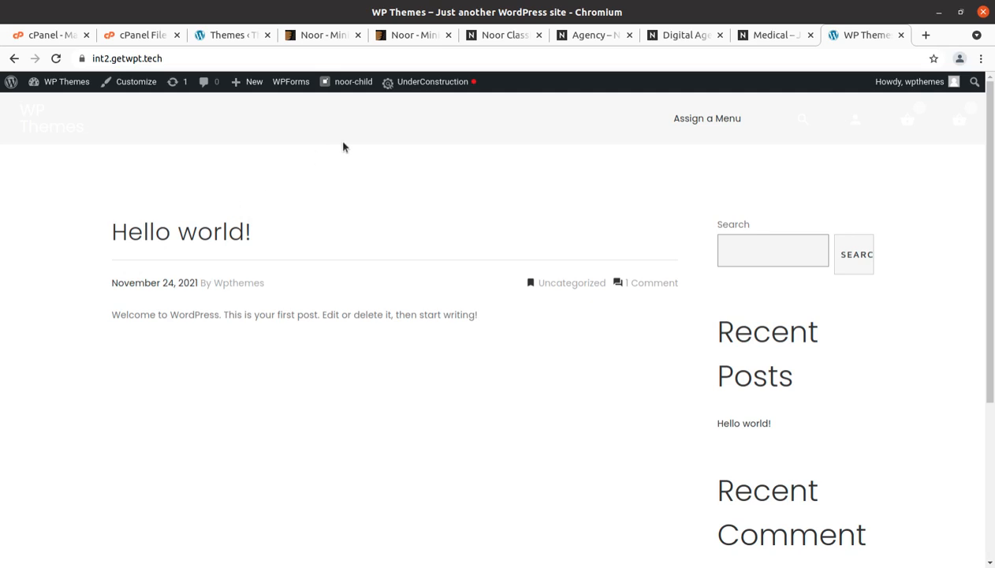
left_click(900, 34)
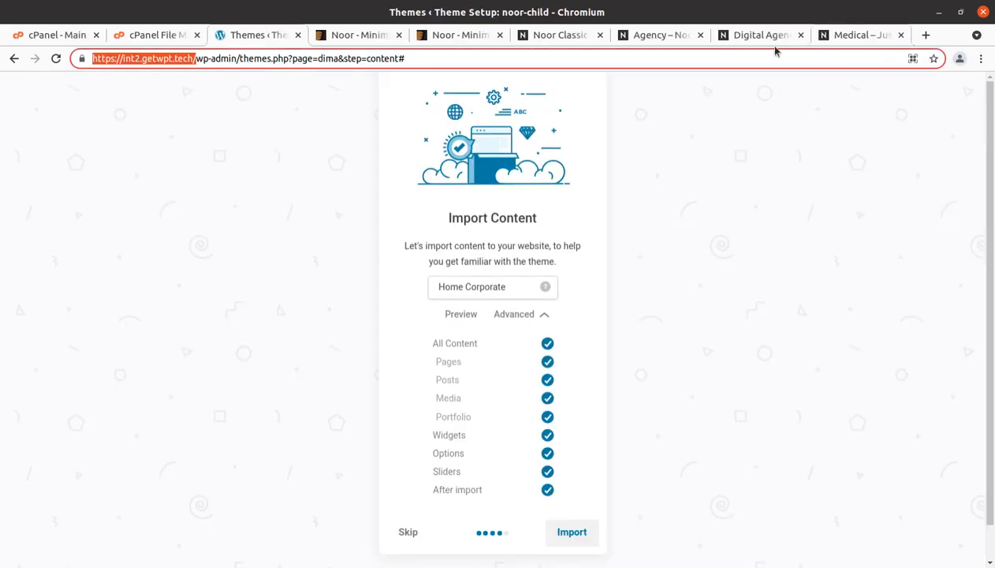
- Look at the open Medical demo and the Digital Agency demo, going back up to the Digital Agency hero section
left_click(660, 37)
left_click(764, 36)
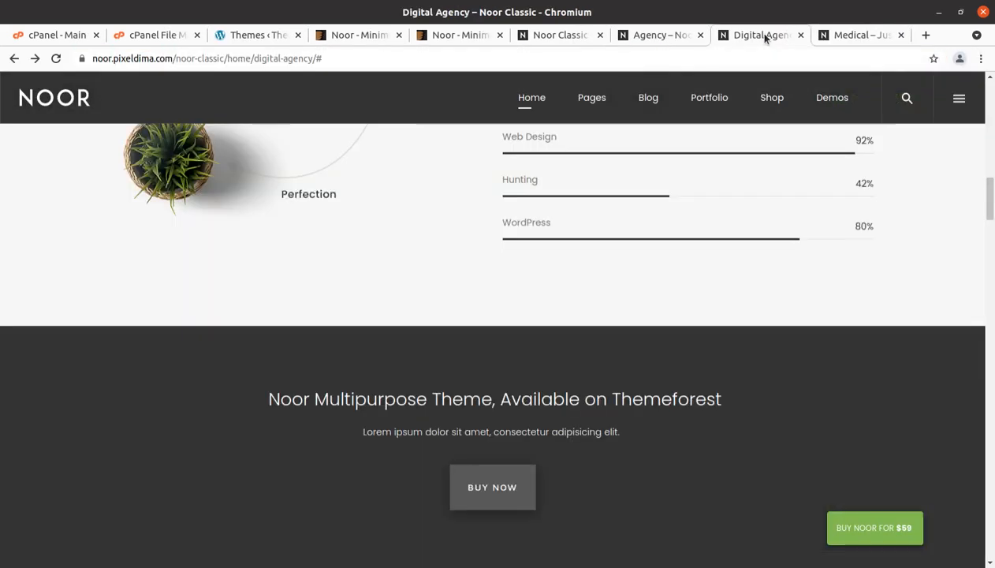
left_click(858, 35)
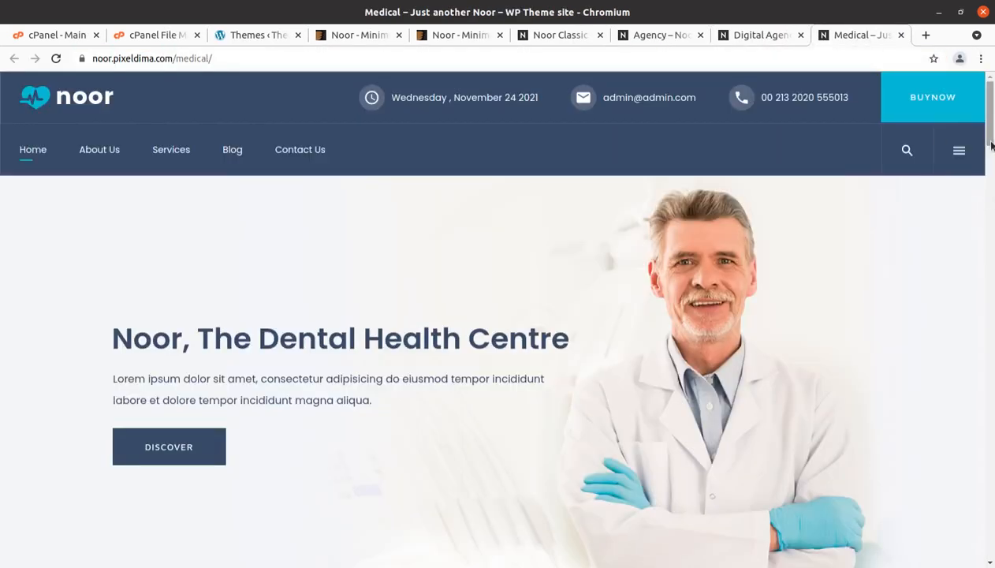
left_click(718, 40)
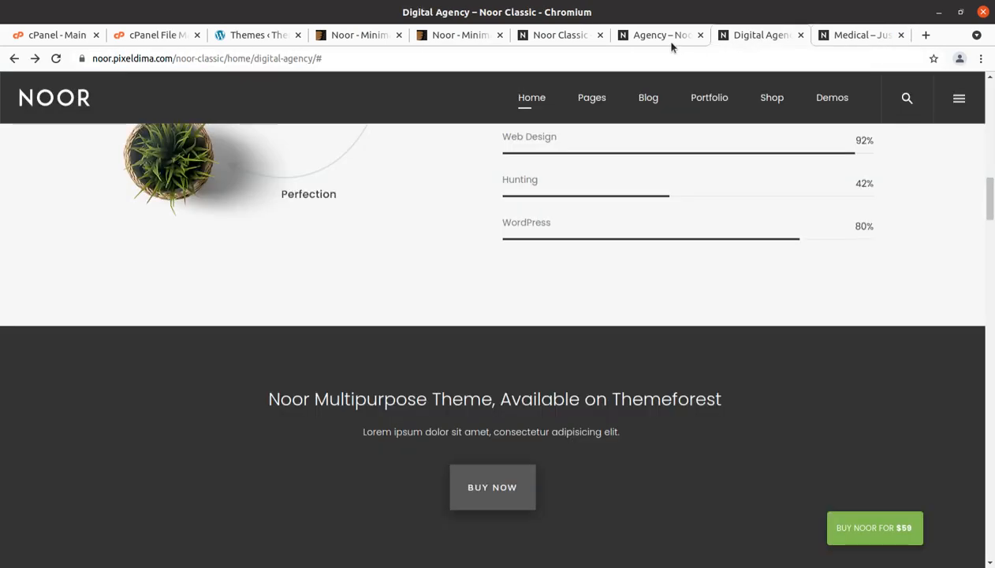
scroll(868, 287, "up", 10)
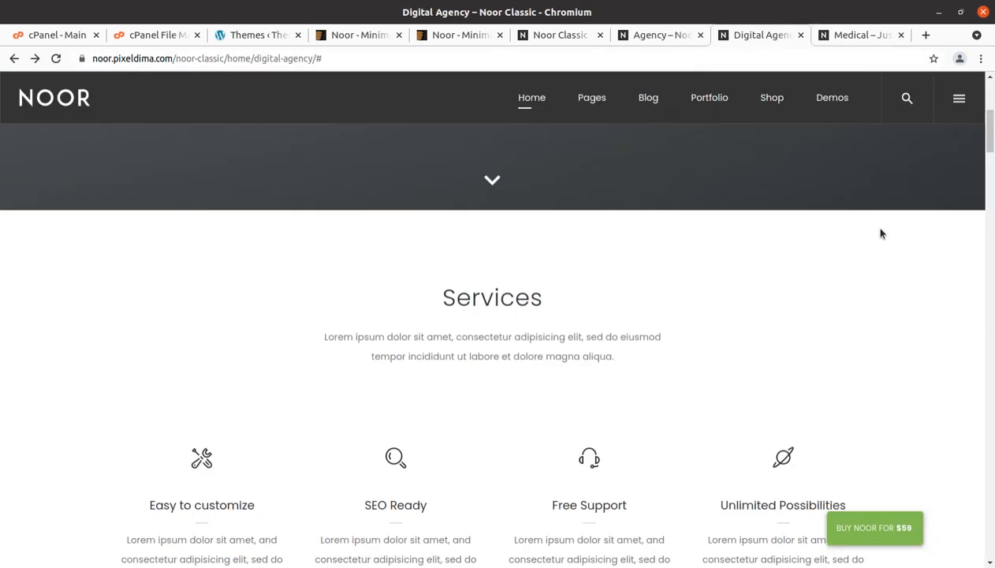
scroll(879, 231, "up", 4)
scroll(842, 191, "up", 2)
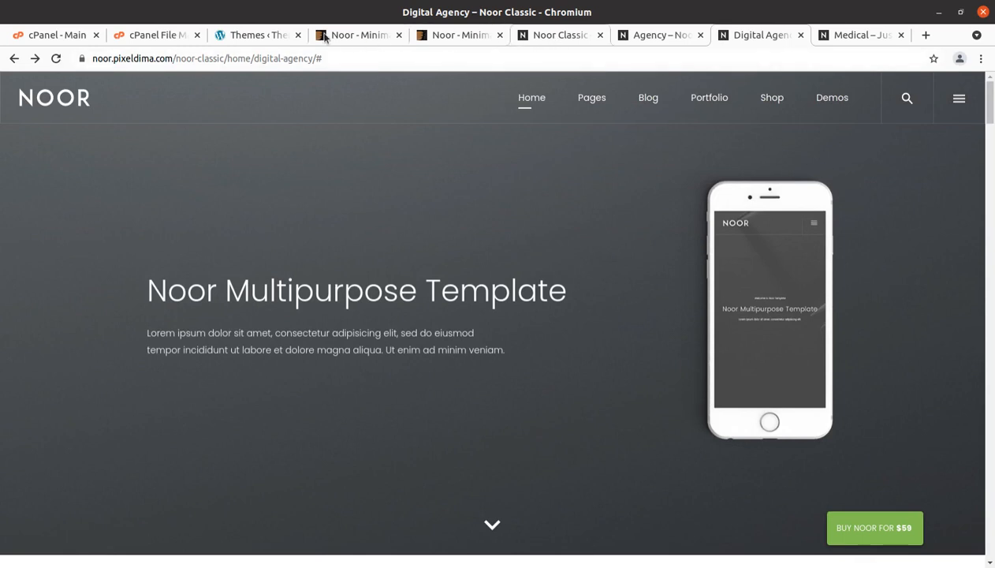
- Return to the theme setup wizard and import the Home Corporate demo with all content, widgets, options, sliders and after-import setup
left_click(248, 35)
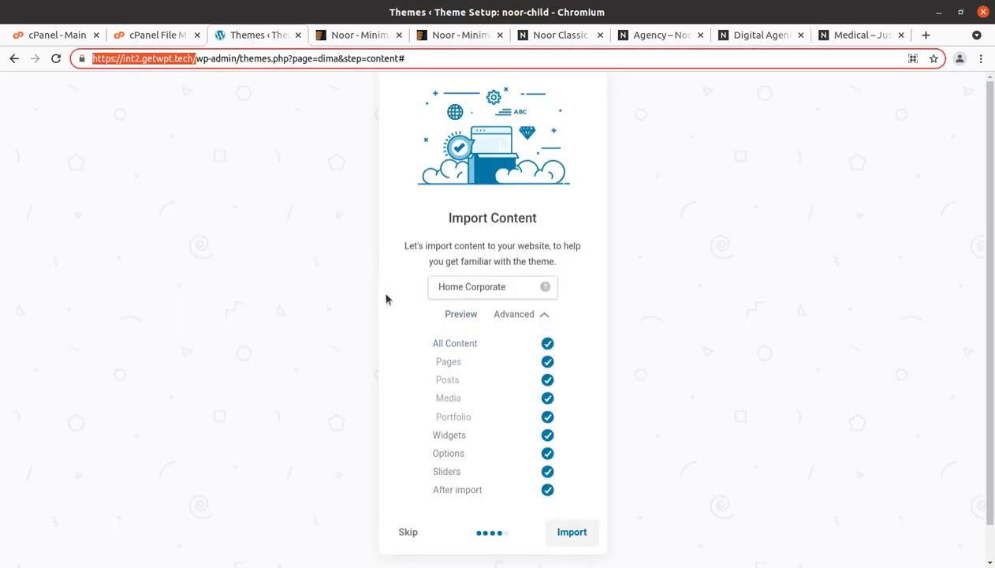
scroll(611, 530, "down", 1)
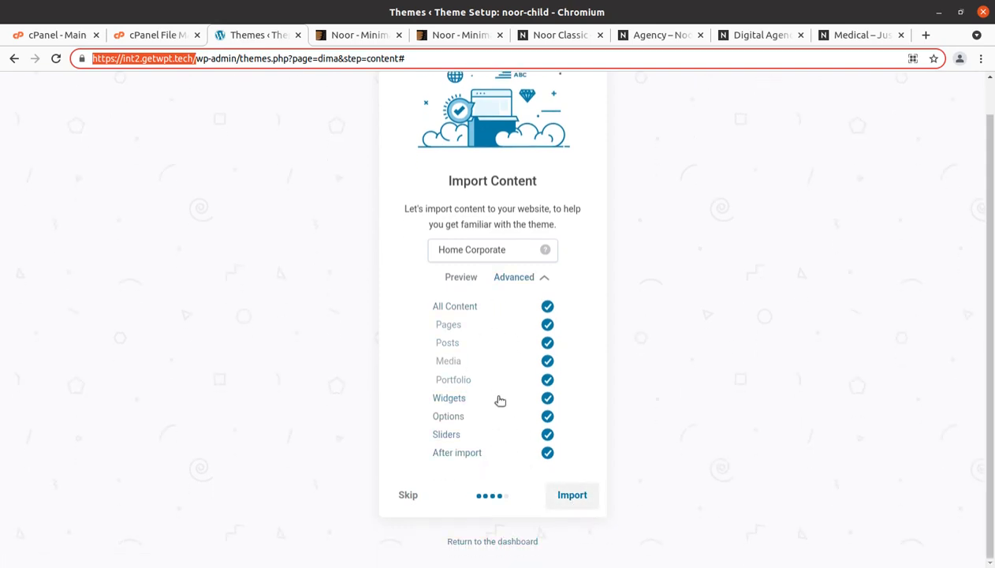
left_click(576, 495)
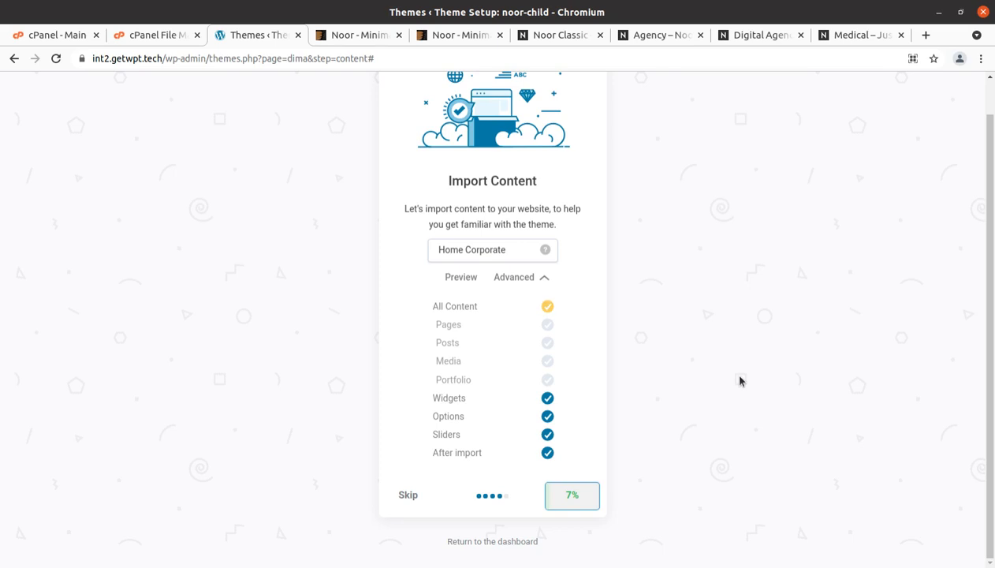
- While the import runs, compare the open Noor Classic, Agency, Digital Agency and Medical demo home pages
left_click(542, 38)
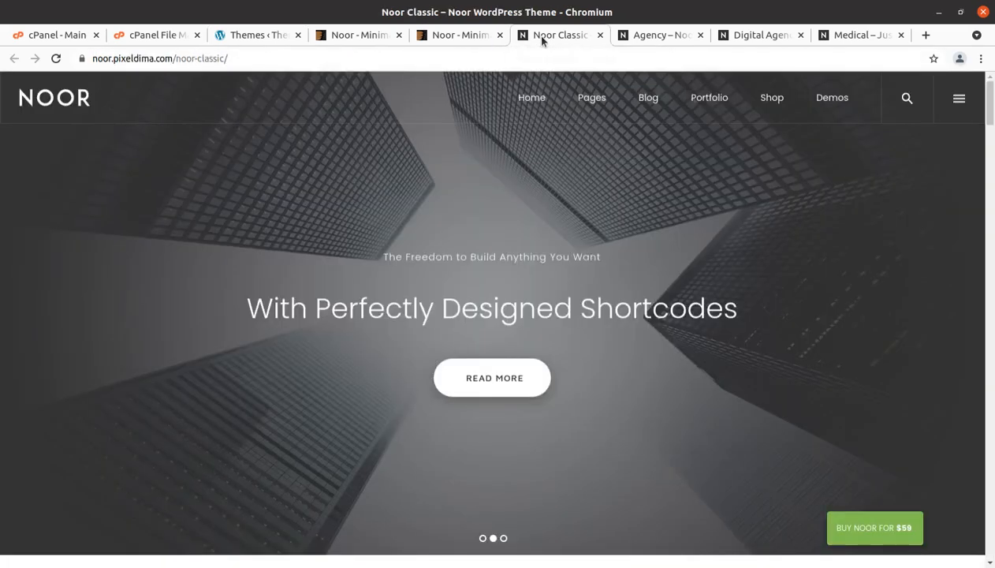
left_click(653, 38)
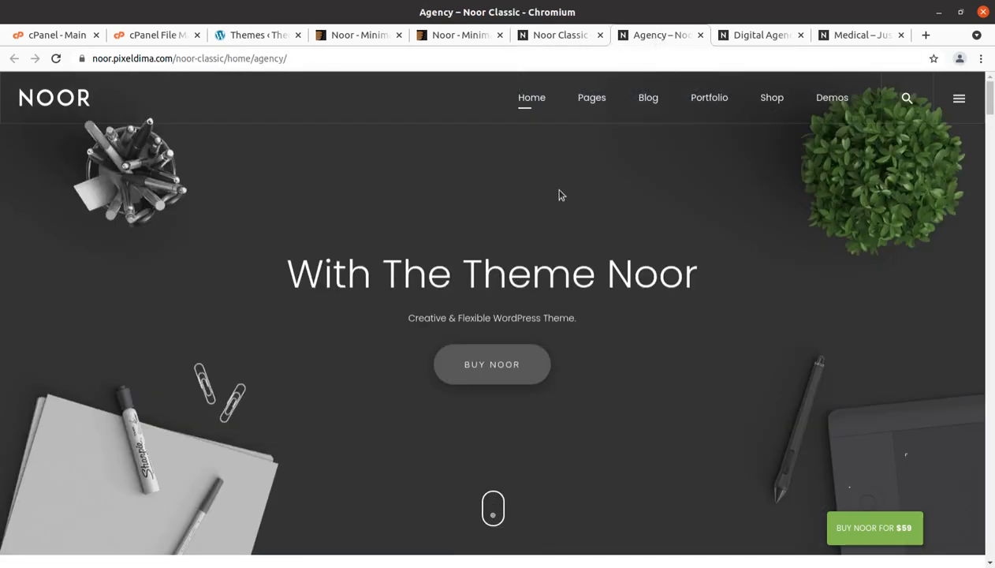
left_click(753, 37)
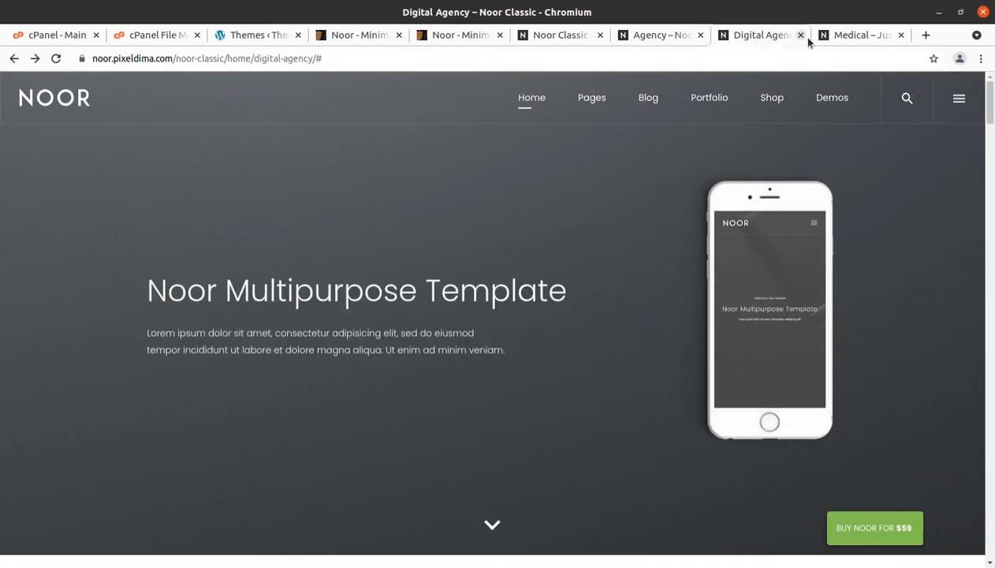
left_click(856, 38)
left_click(763, 36)
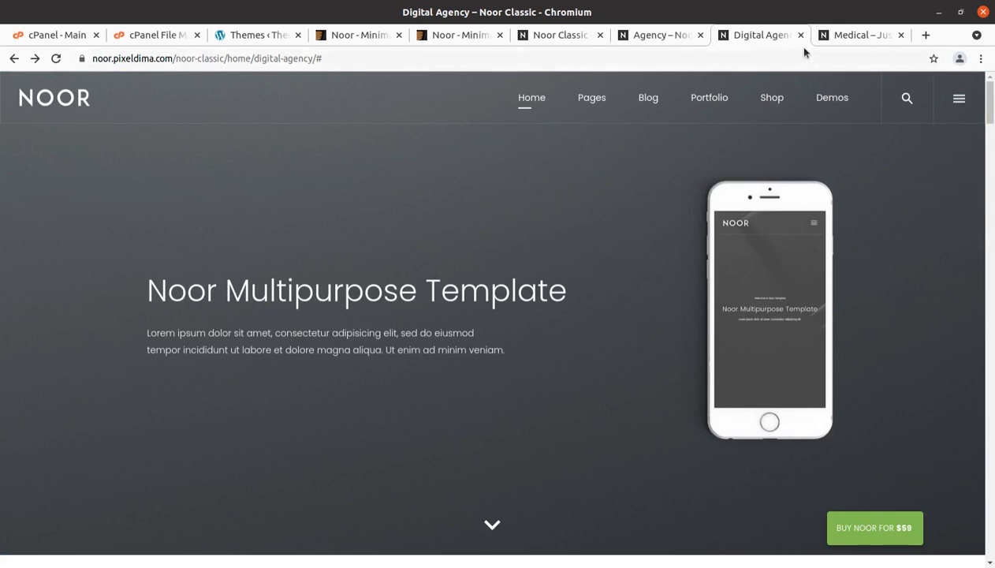
left_click(858, 38)
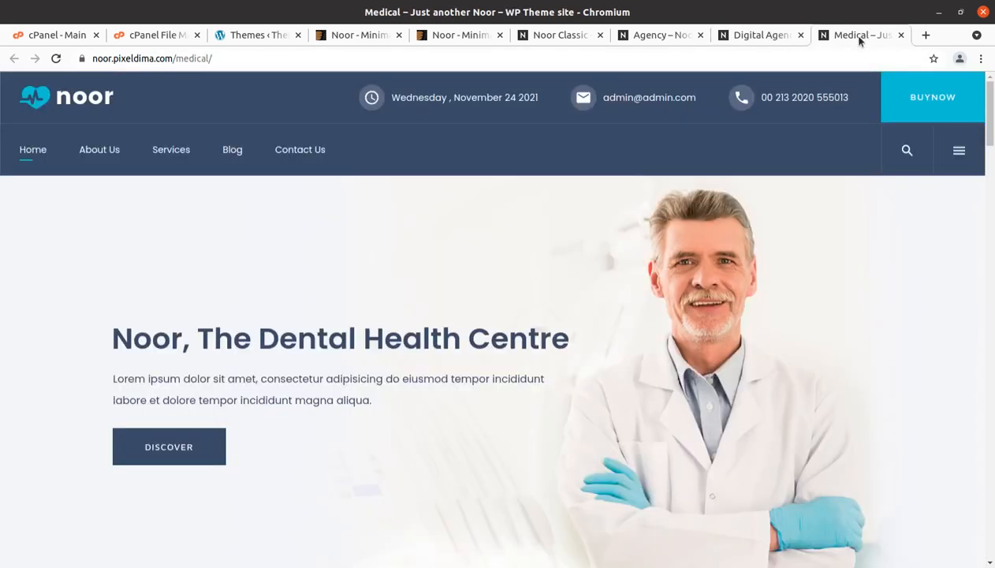
- Open the Company home page from the Agency demo's site navigation and look through its sections
left_click(651, 40)
mouse_move(531, 105)
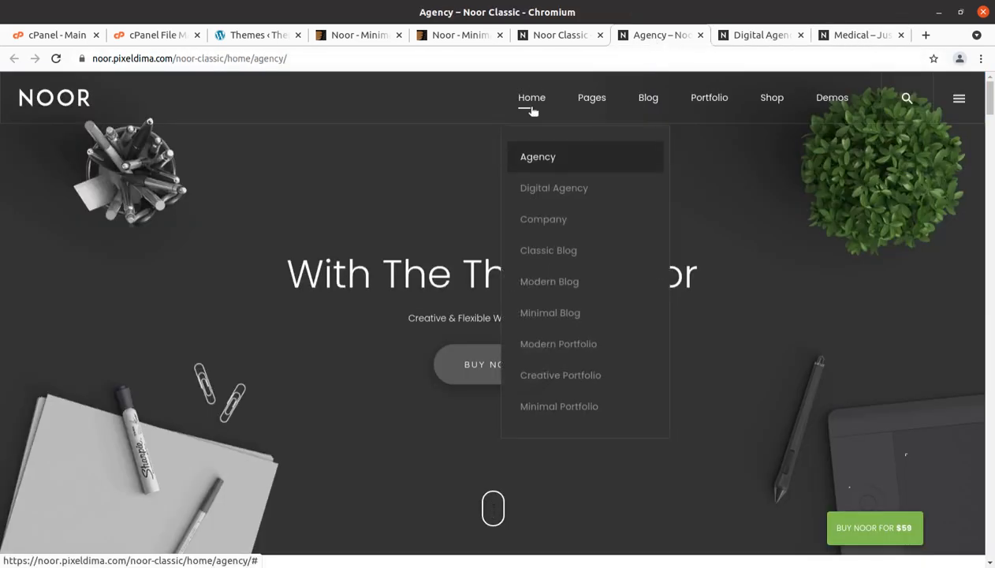
left_click(543, 221)
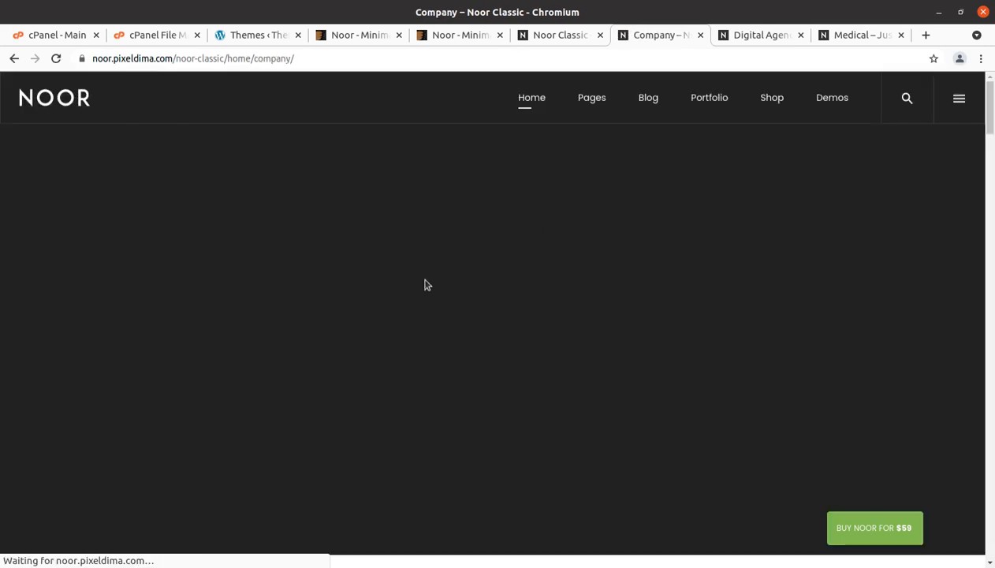
scroll(432, 276, "down", 7)
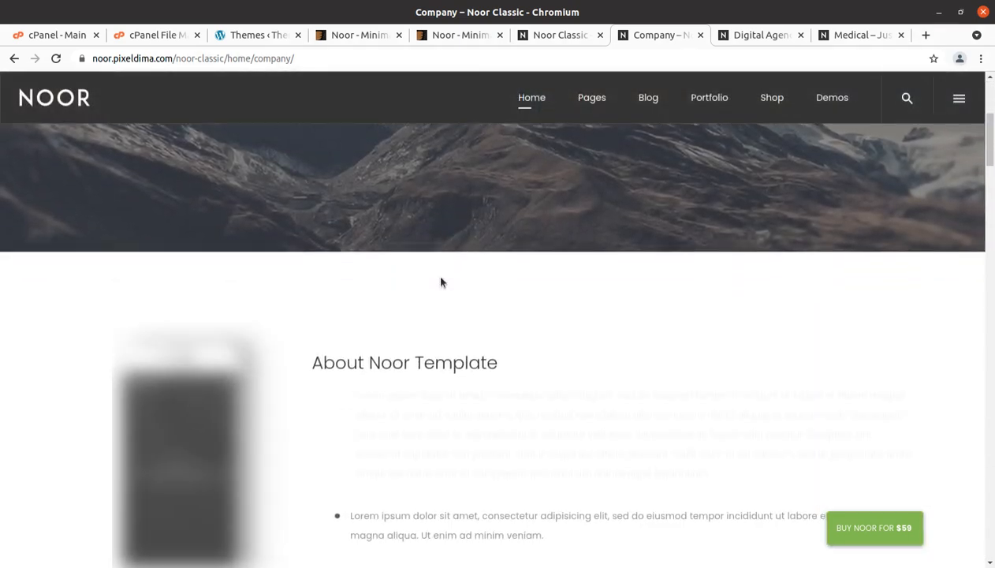
scroll(441, 281, "down", 8)
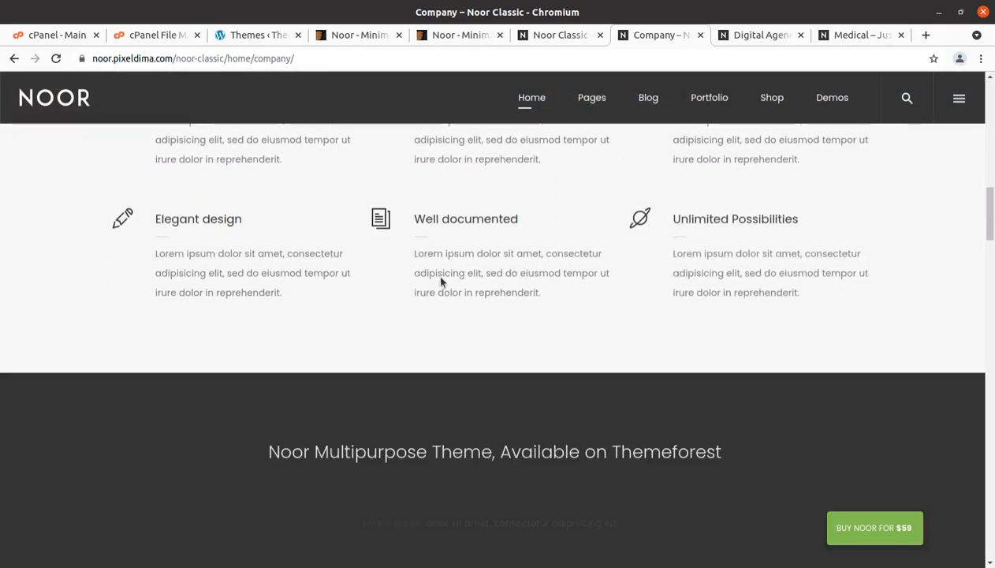
scroll(441, 282, "down", 4)
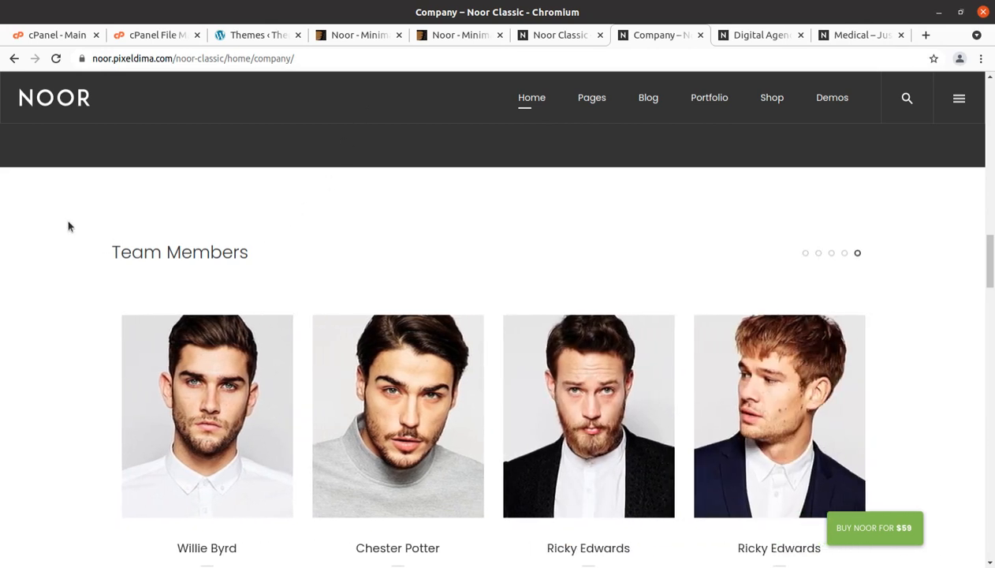
left_click(268, 38)
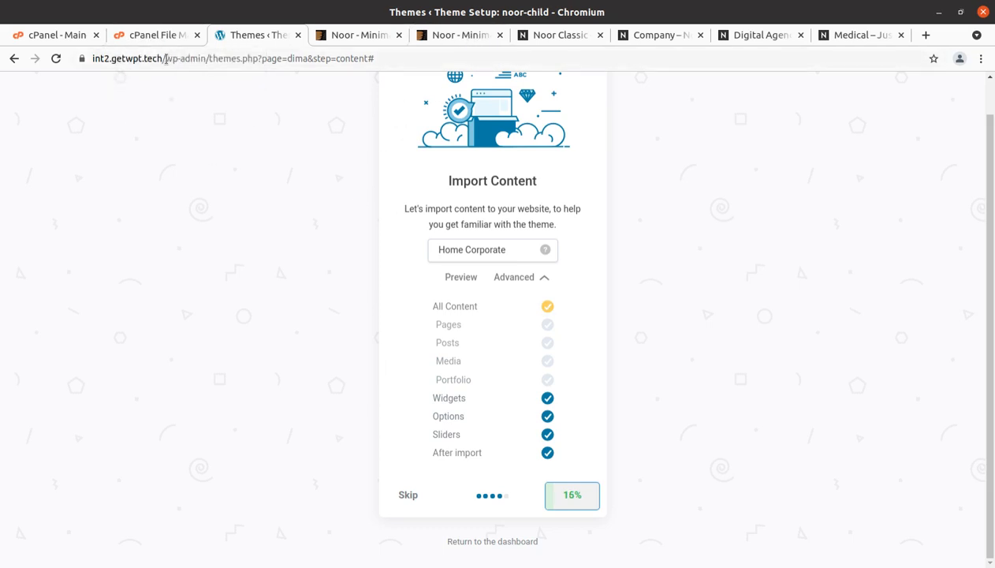
left_click_drag(209, 58, 59, 60)
key("ctrl+c")
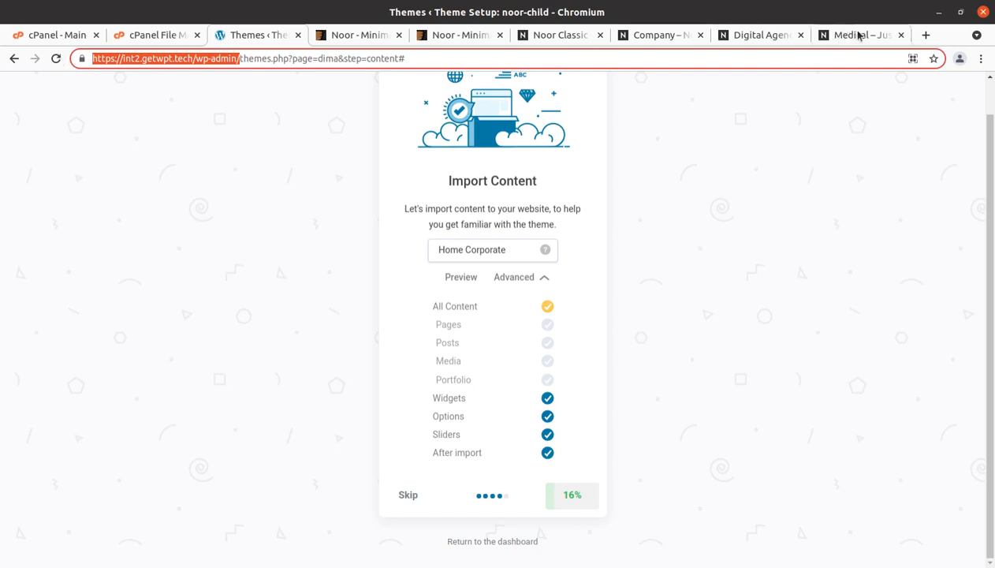
left_click(927, 34)
key("ctrl+v")
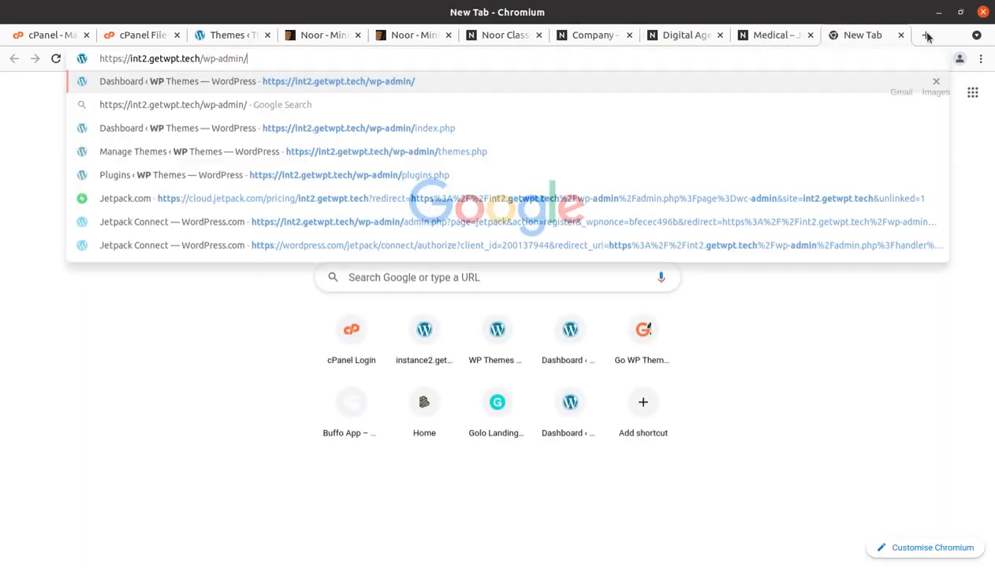
key("Return")
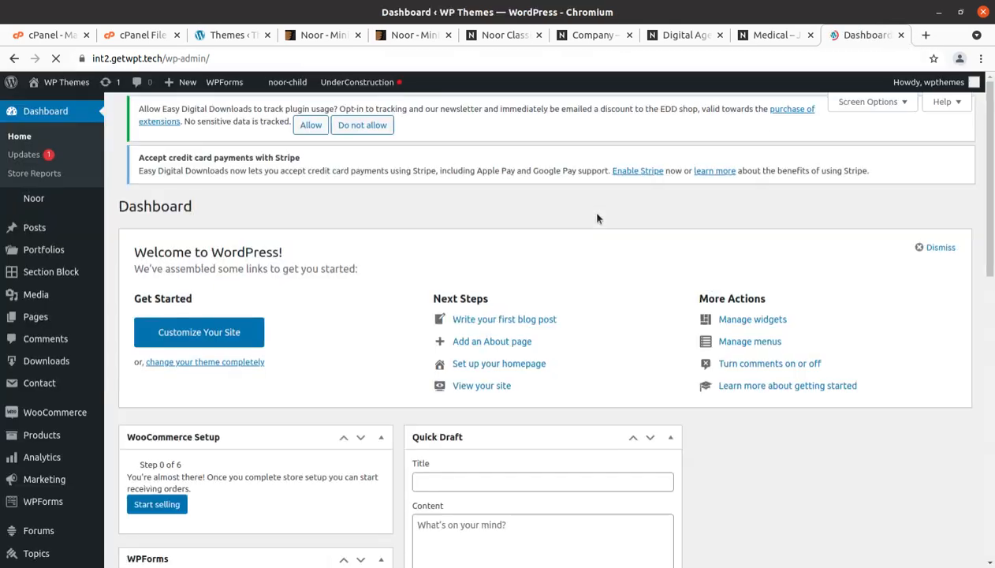
- Open the WordPress Media Library in its own browser tab and dismiss the PWA offline browsing notice
mouse_move(41, 313)
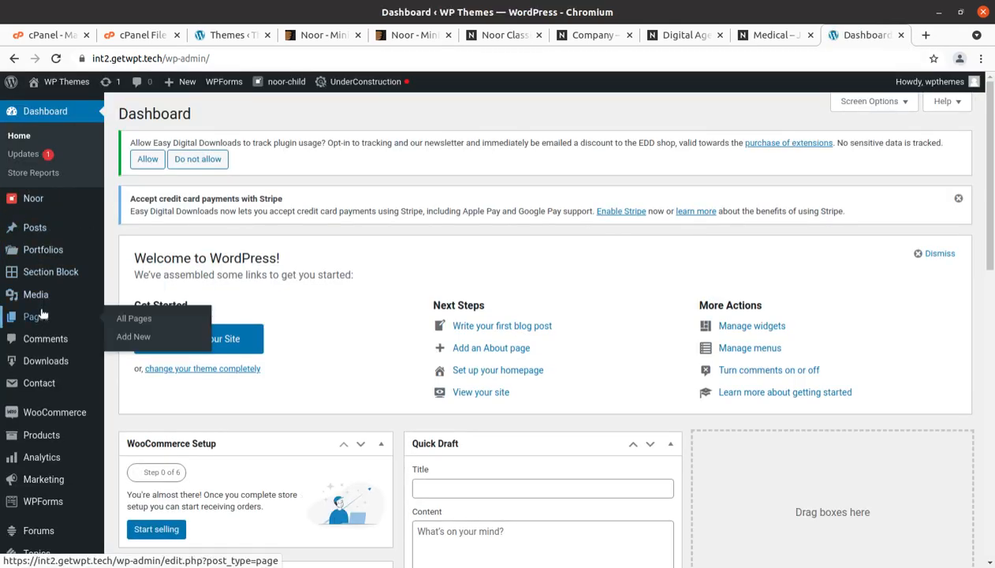
middle_click(127, 296)
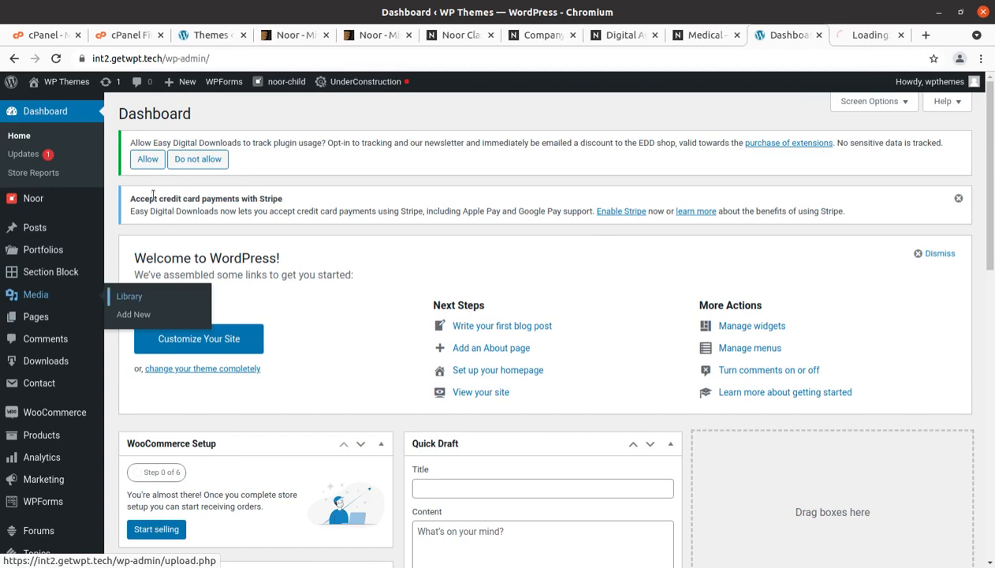
left_click(869, 36)
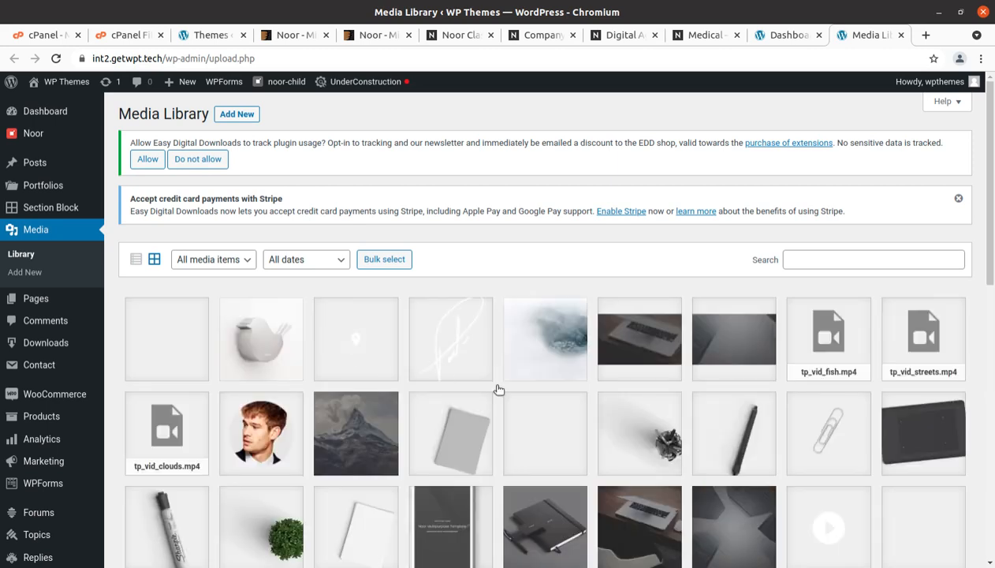
scroll(621, 403, "down", 2)
scroll(622, 408, "down", 8)
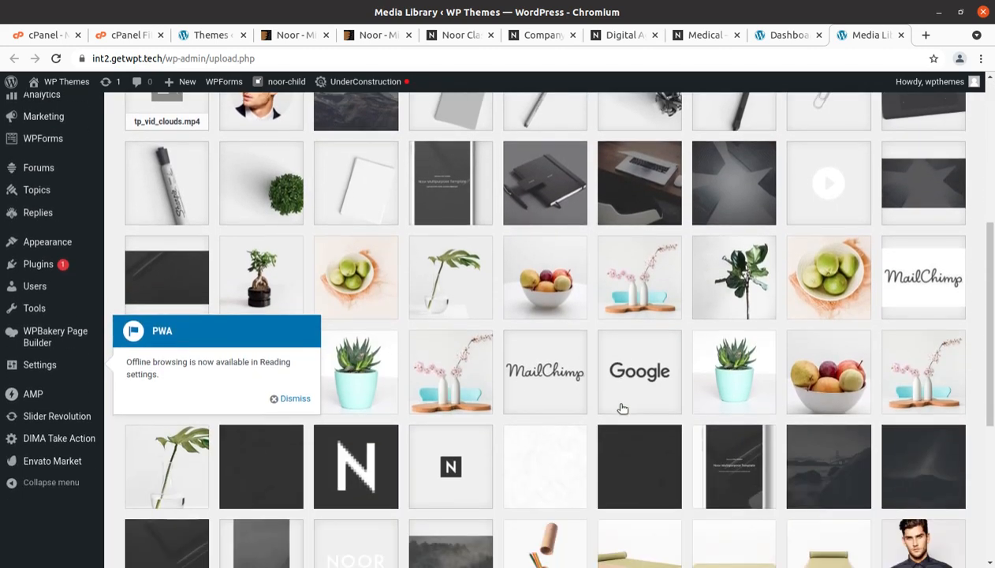
left_click(276, 397)
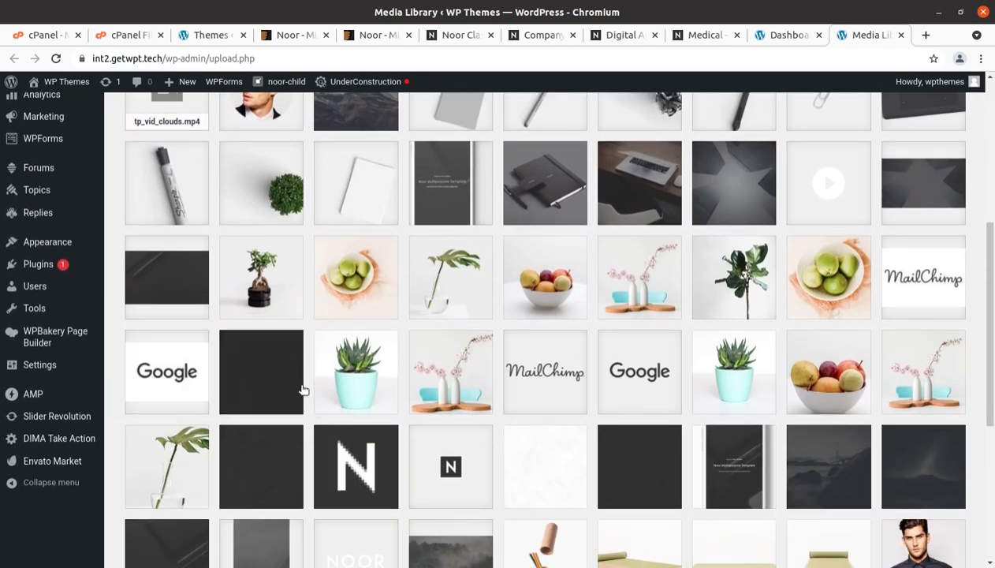
- Look through the imported demo images and videos down to the end of the Media Library and back up
scroll(550, 374, "down", 7)
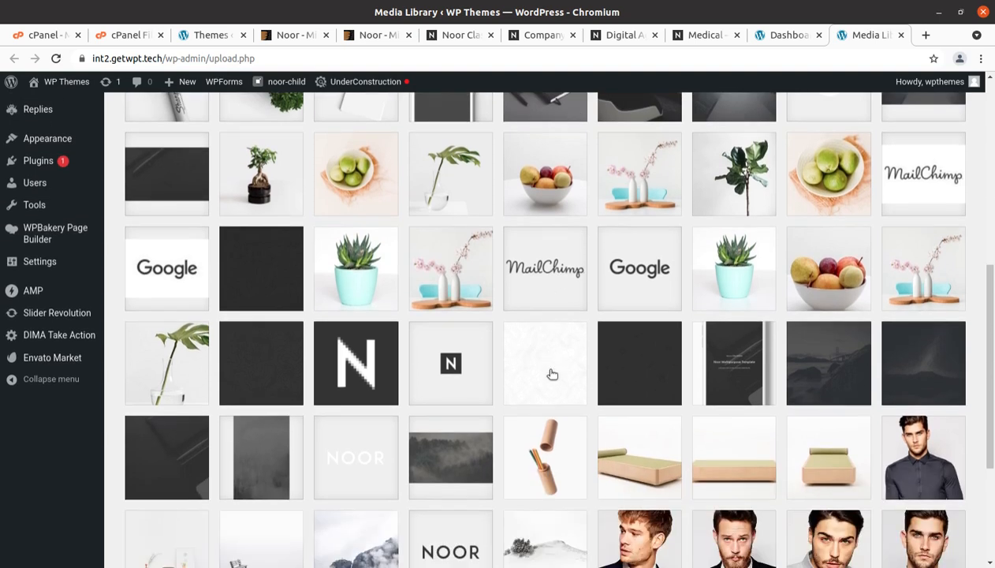
scroll(552, 374, "down", 1)
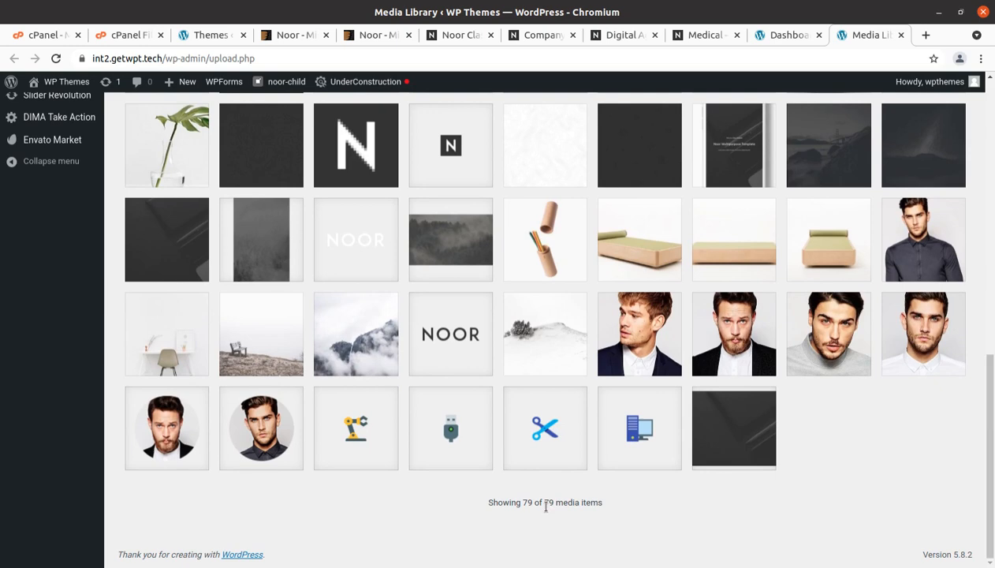
scroll(546, 507, "up", 10)
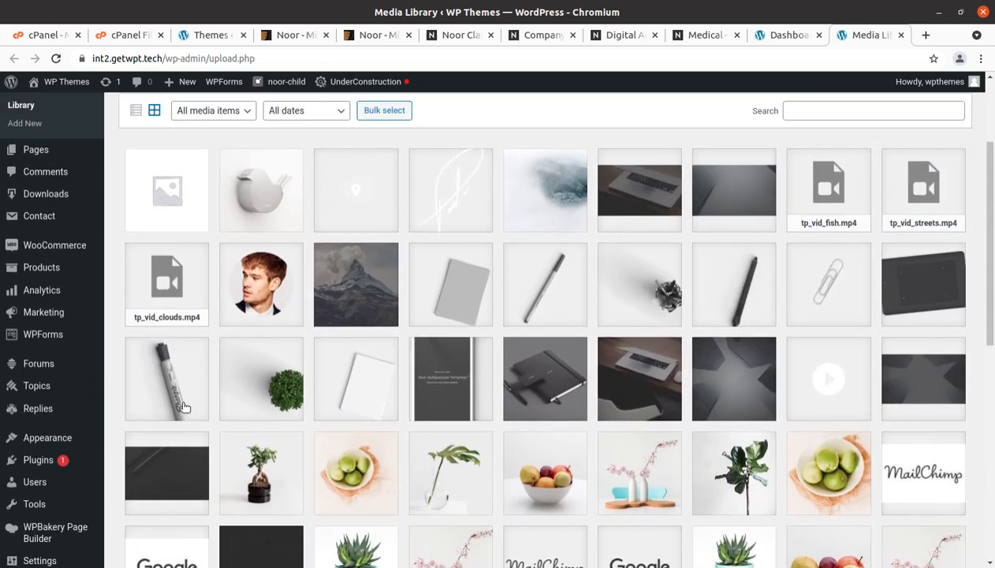
mouse_move(66, 440)
scroll(76, 374, "up", 1)
scroll(76, 374, "up", 3)
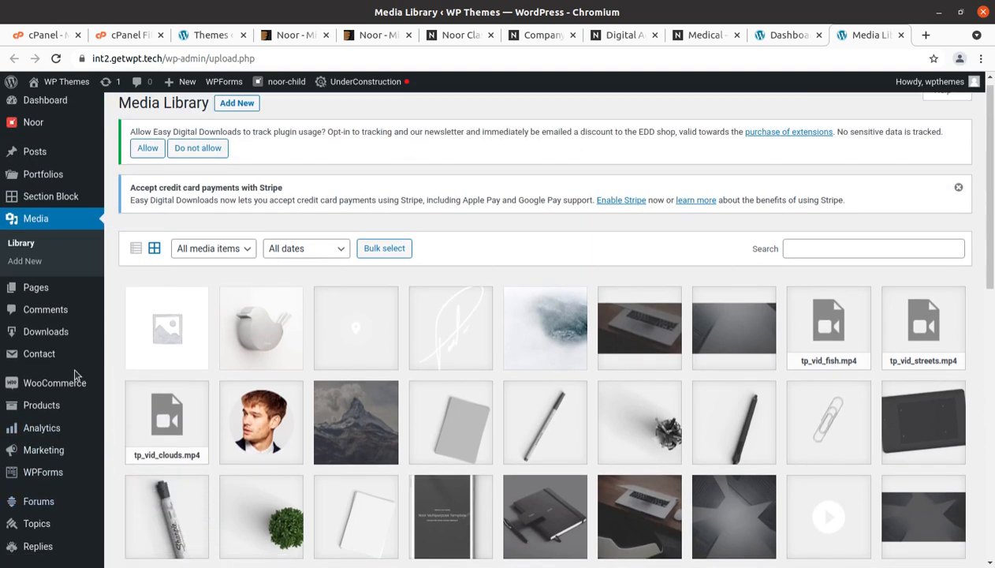
mouse_move(65, 211)
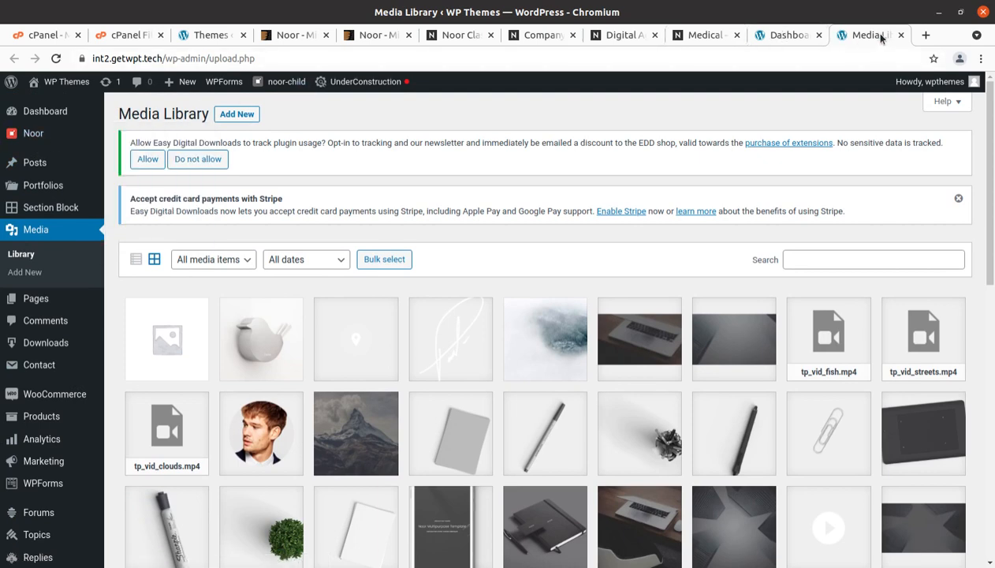
- Go back to the theme setup wizard, view the finished website from it and check the two cart icons in the site header
left_click(788, 34)
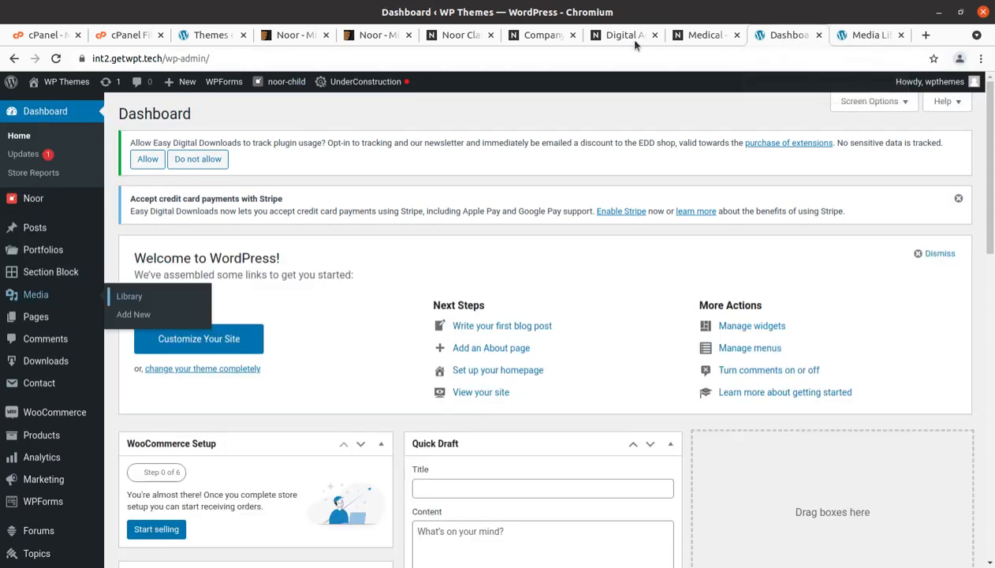
left_click(219, 39)
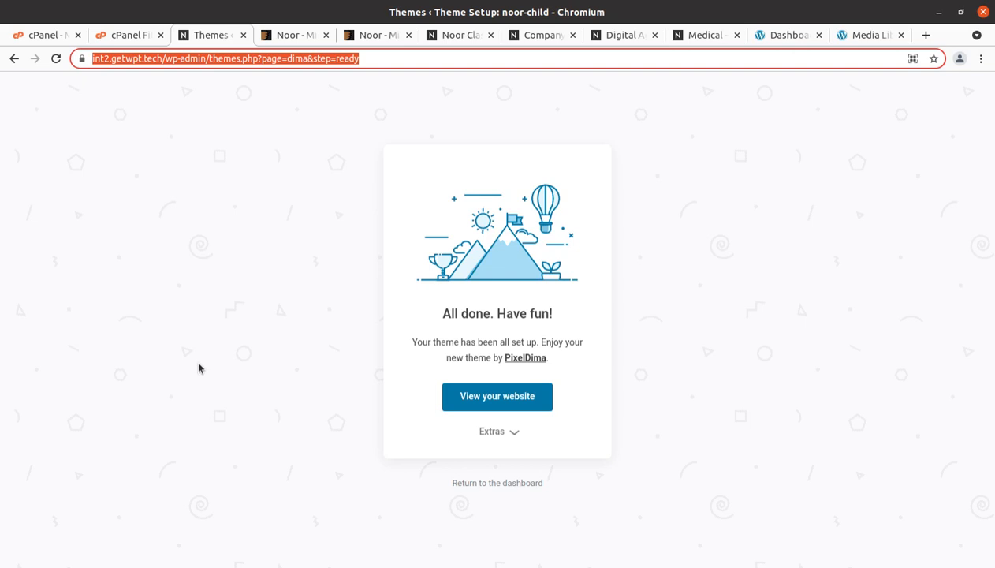
left_click(488, 405)
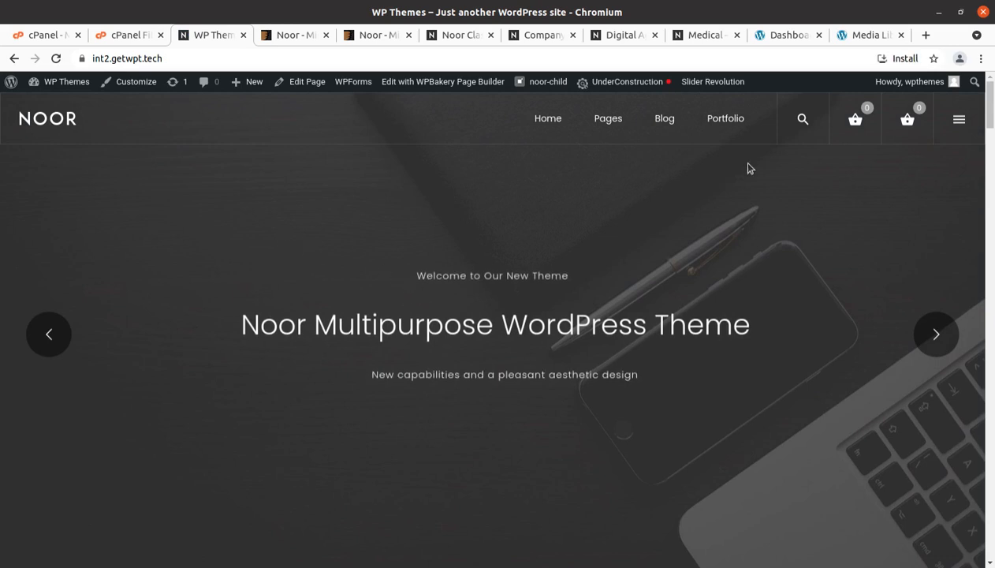
mouse_move(856, 126)
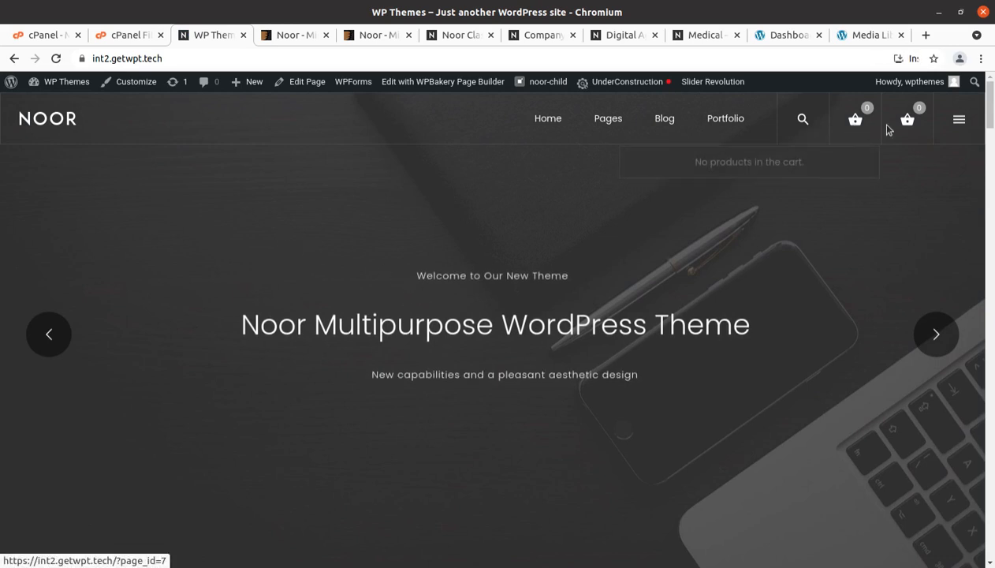
mouse_move(909, 124)
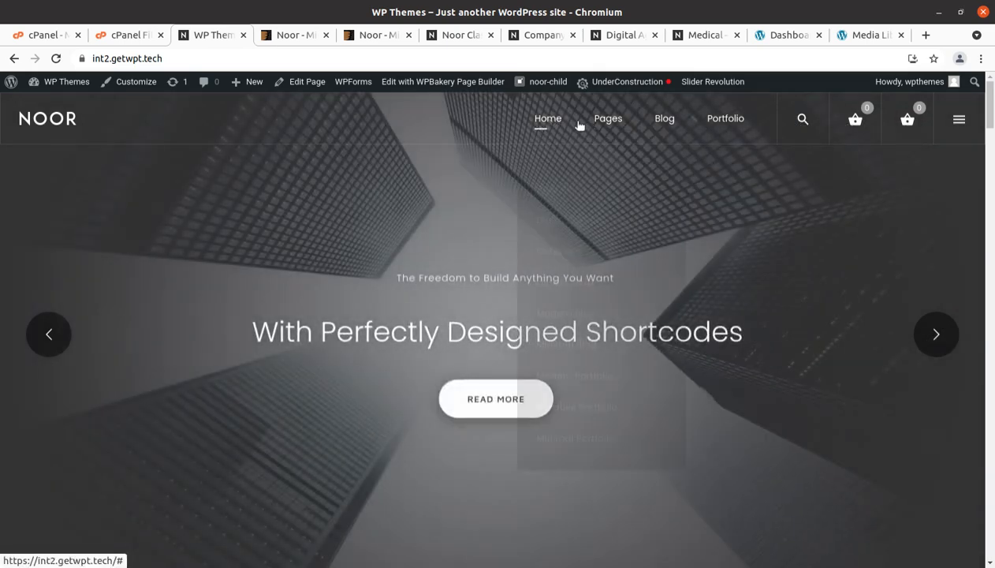
- Try the Pages and Home links in the site's full-screen navigation overlay, and reload the home page at int2.getwpt.tech
left_click(958, 124)
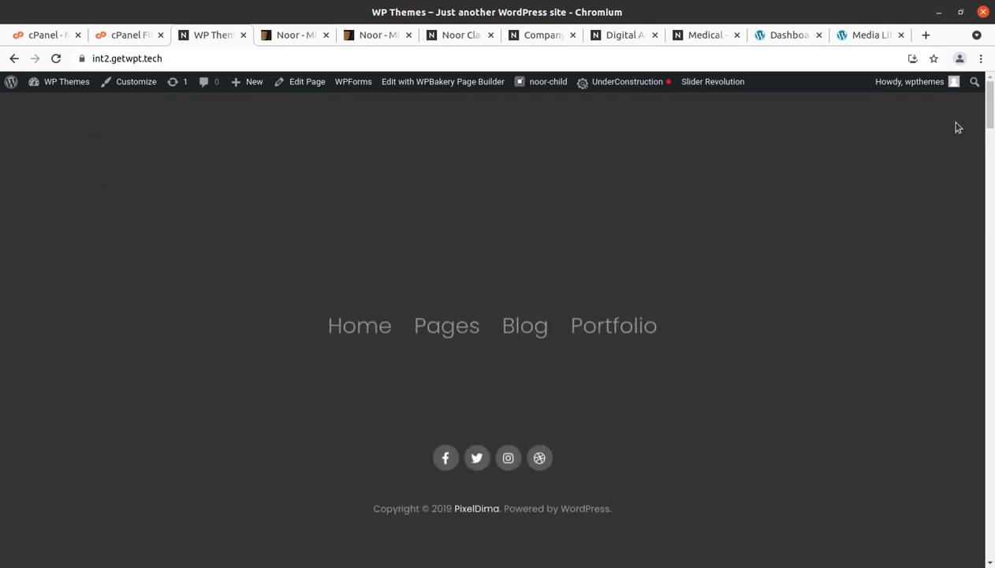
left_click(440, 322)
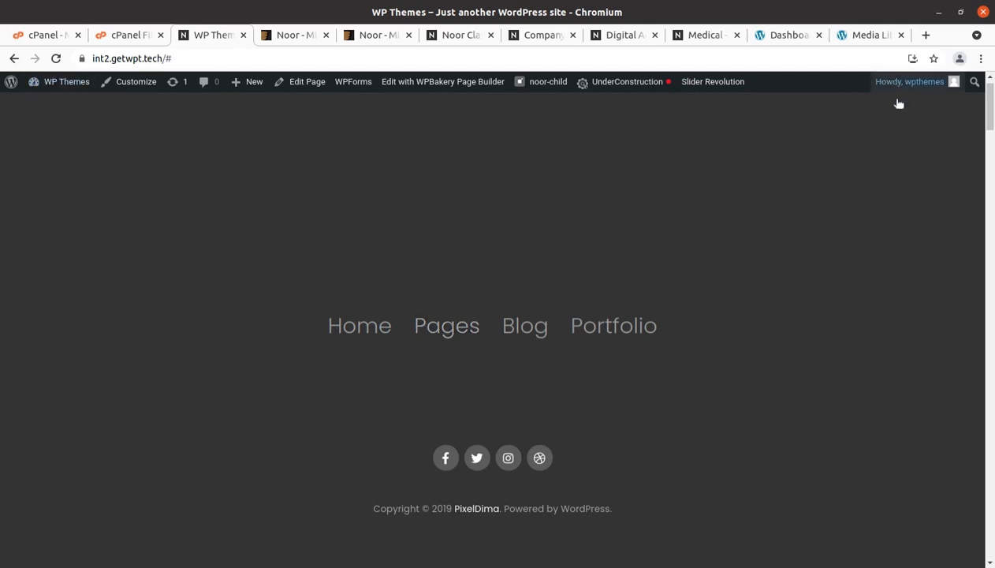
scroll(681, 367, "down", 5)
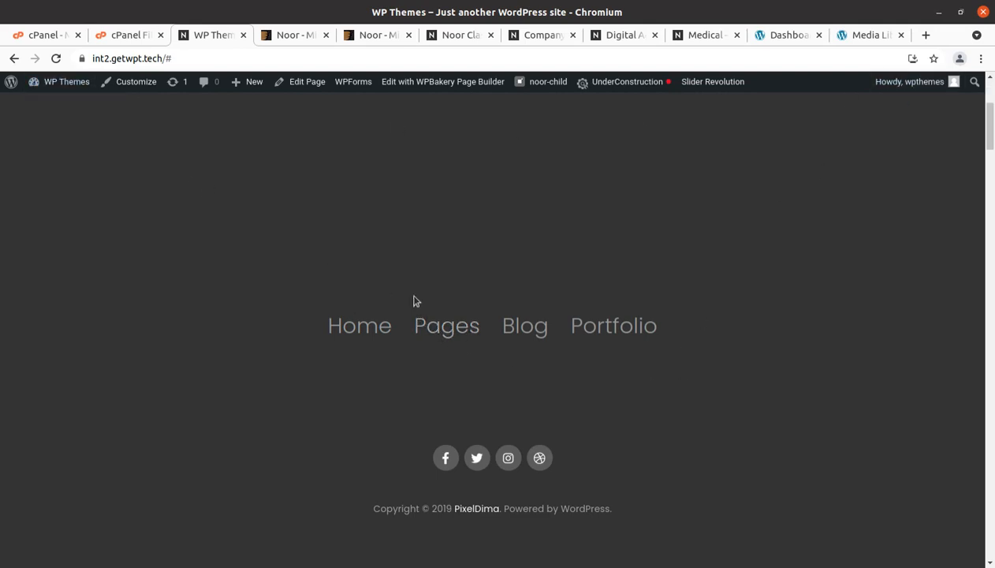
left_click(13, 59)
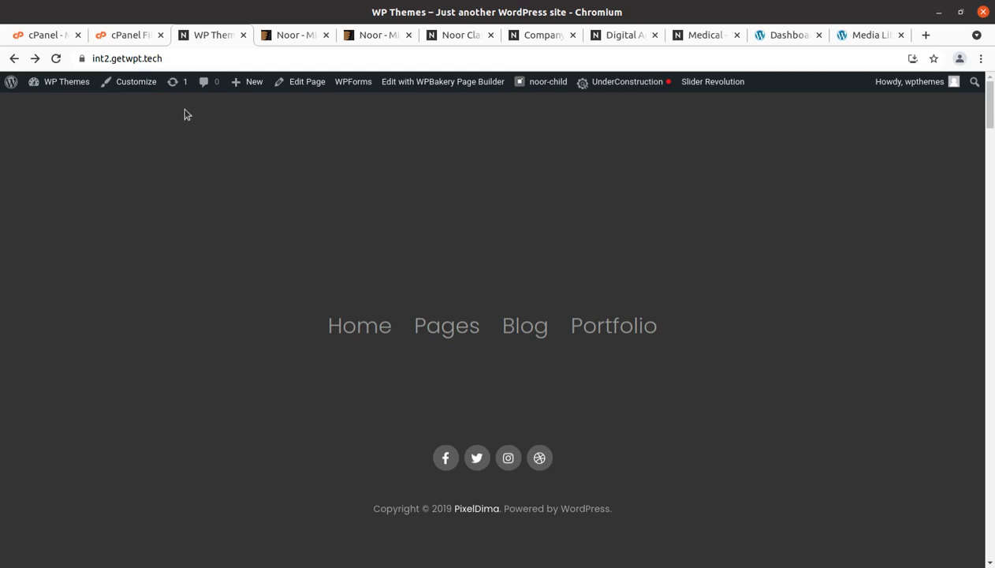
left_click(377, 330)
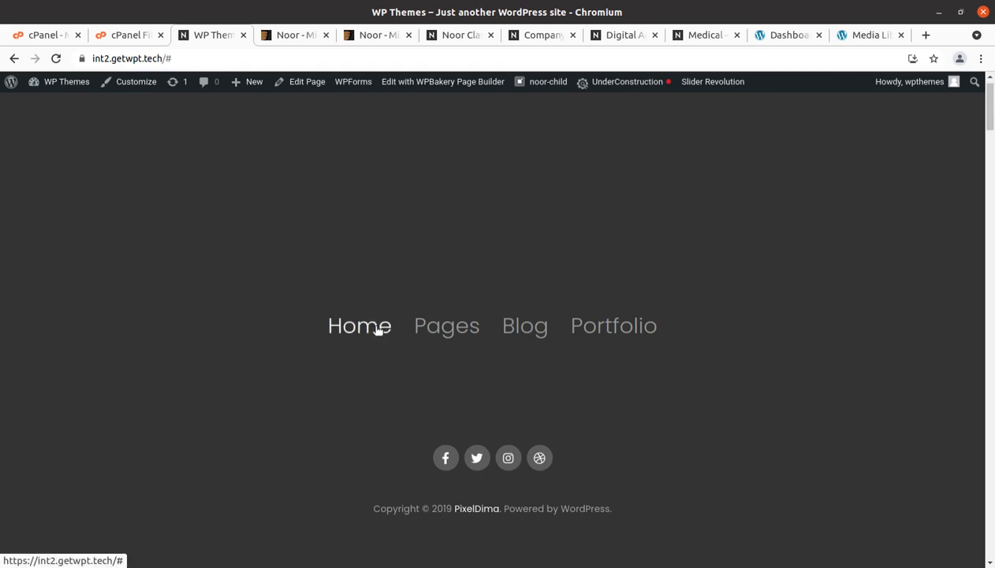
double_click(182, 59)
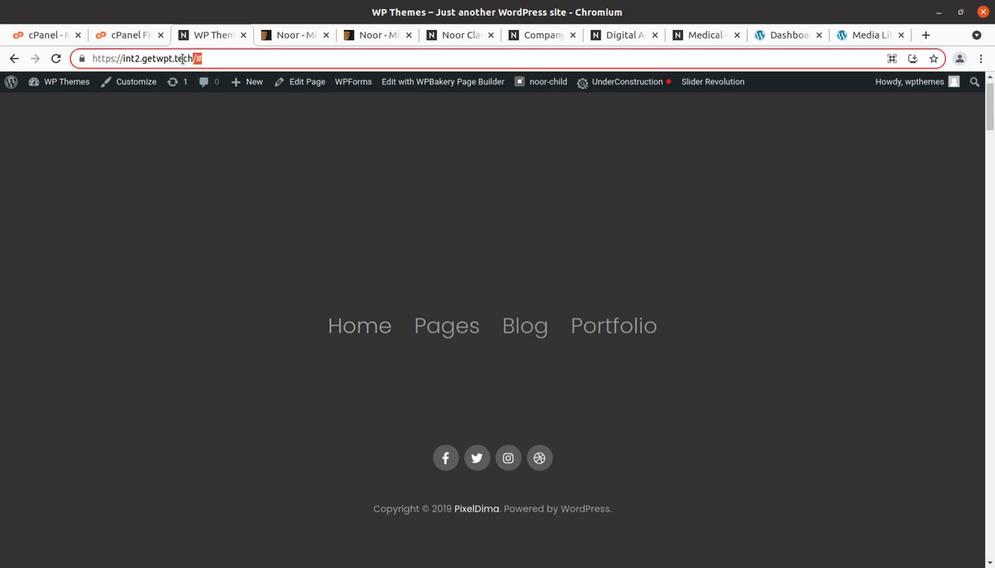
key("BackSpace")
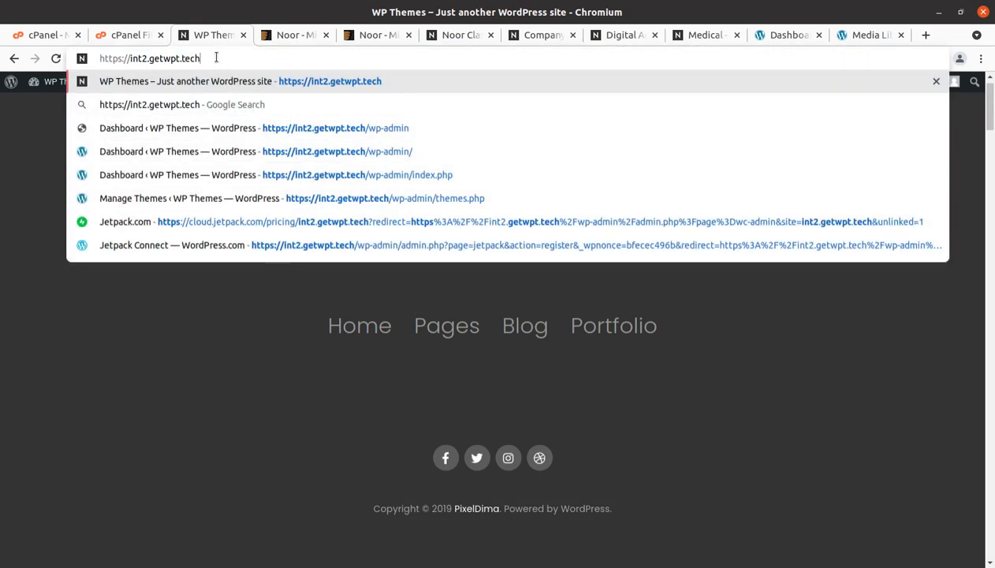
key("Return")
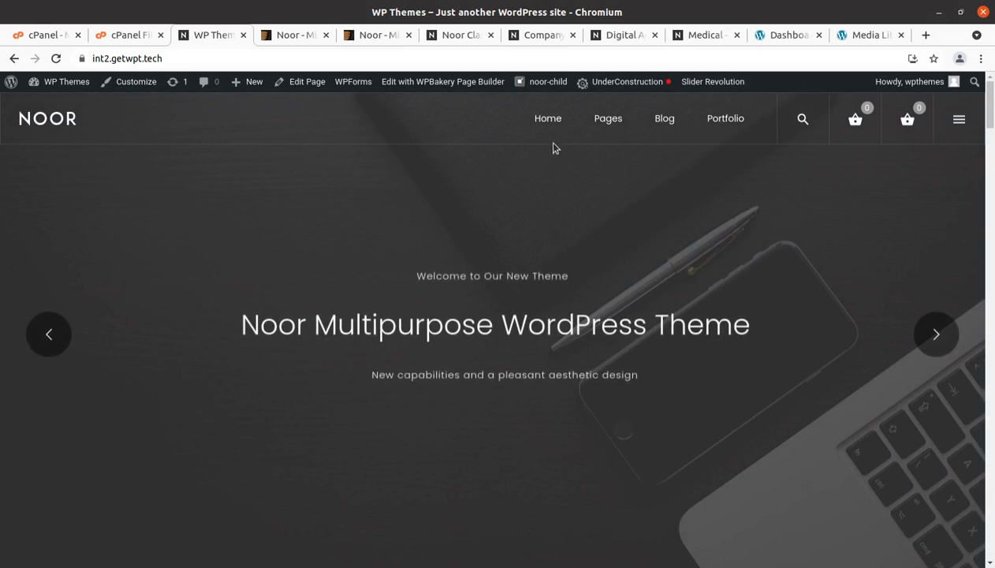
- Explore the Pages entries in the site's navigation, open the About us Modern page and look at its first sections
mouse_move(601, 126)
mouse_move(618, 191)
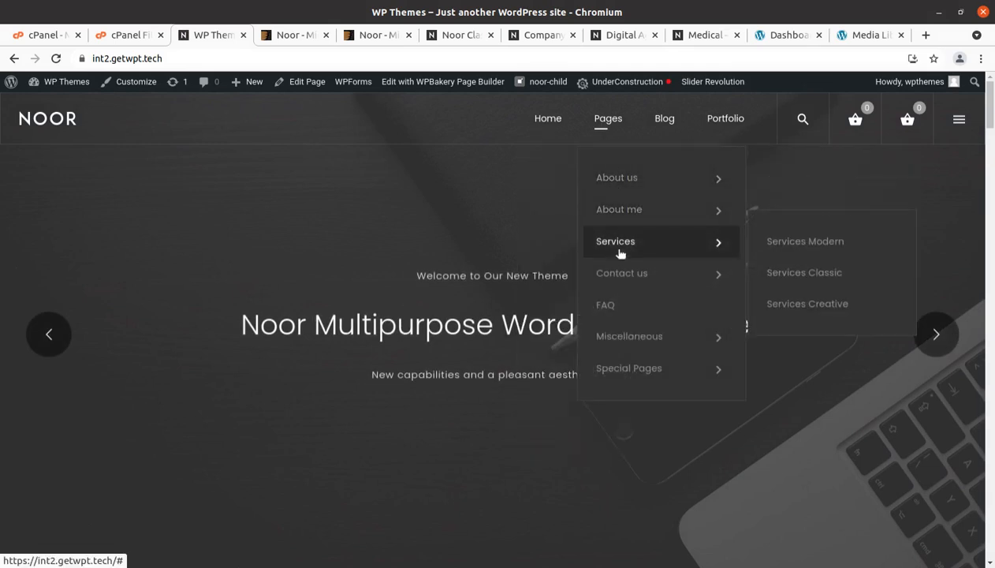
mouse_move(621, 279)
mouse_move(749, 184)
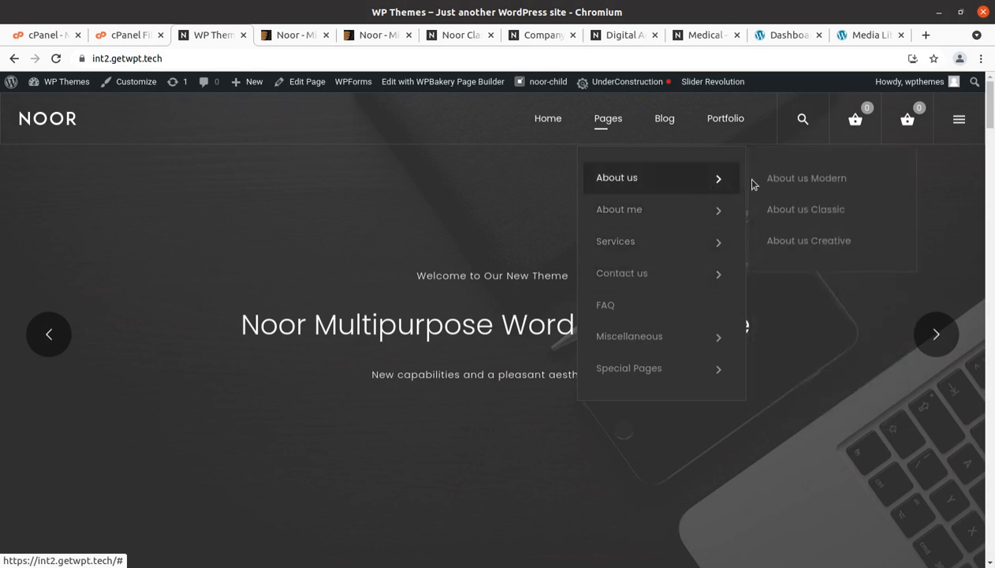
left_click(806, 180)
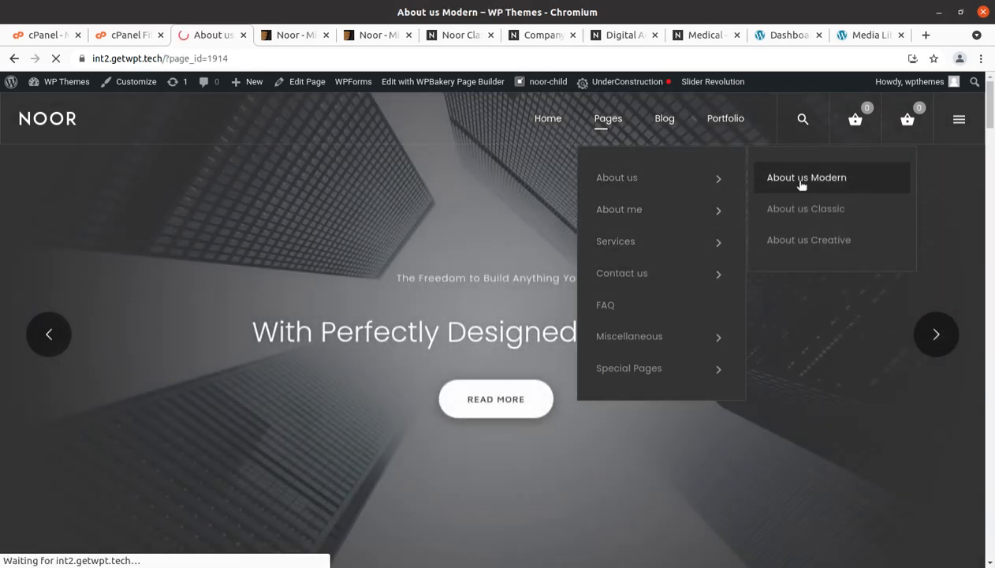
scroll(755, 272, "down", 3)
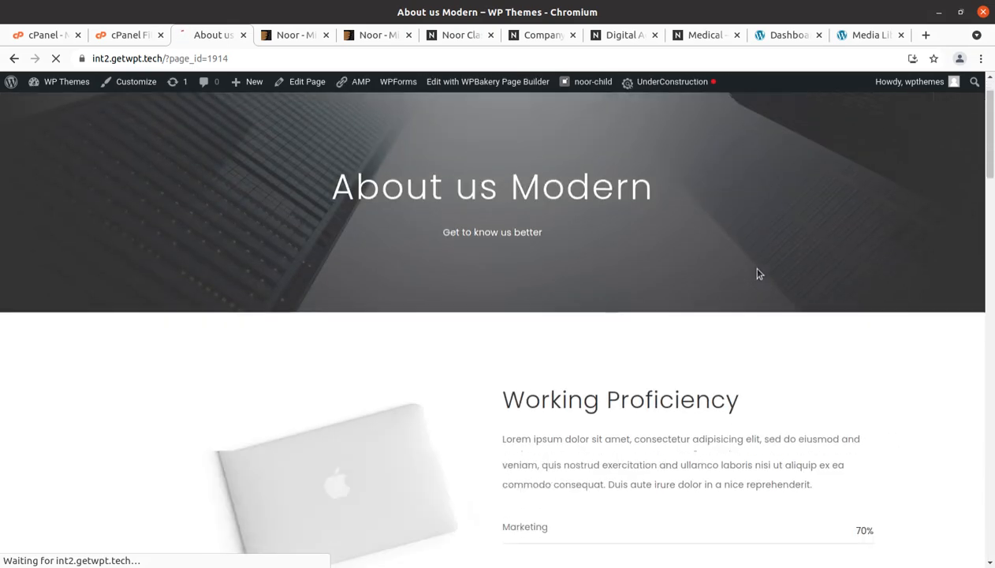
- Look over the About us Modern page and its Home submenu, and go to the site's home page
scroll(757, 273, "down", 5)
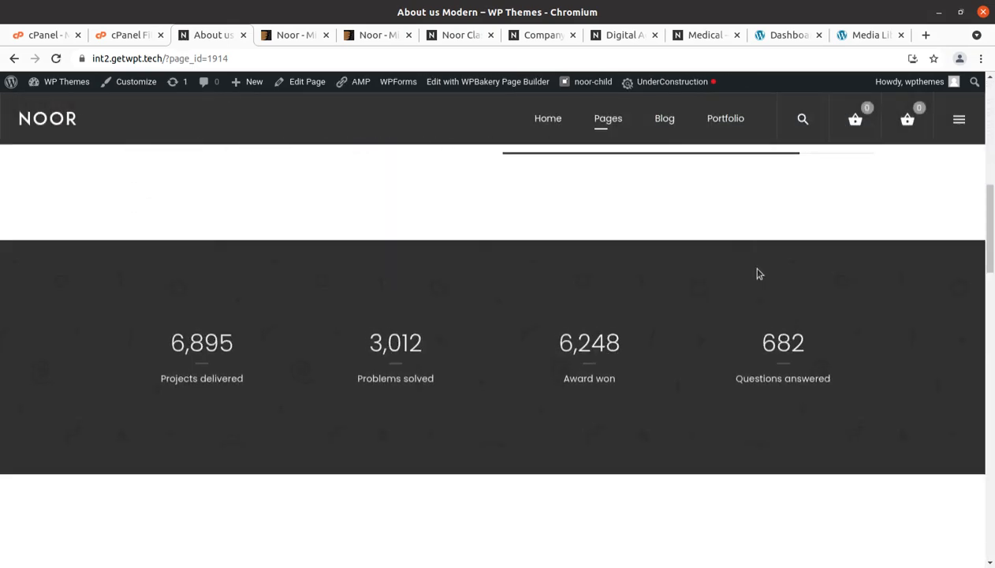
left_click(550, 120)
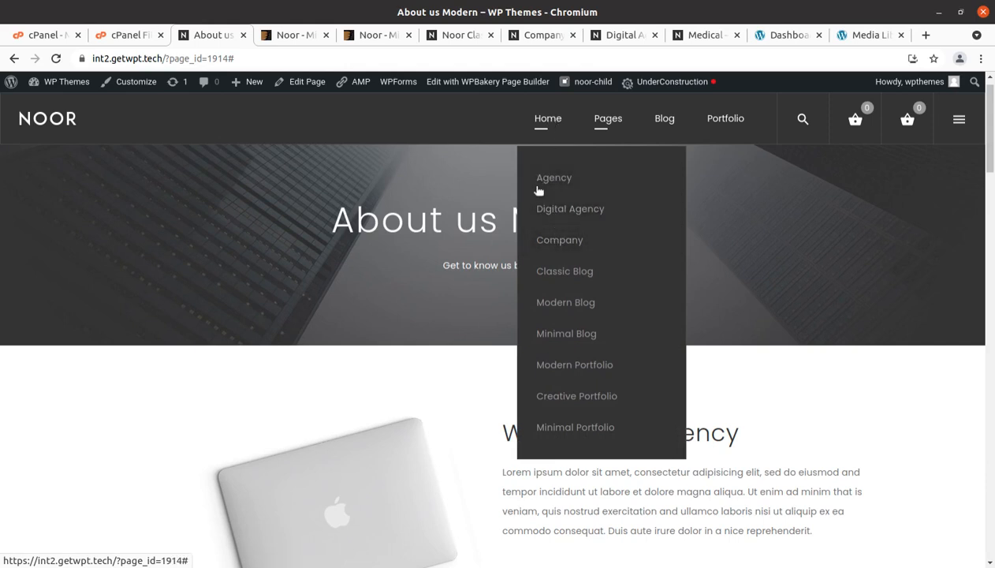
left_click(24, 123)
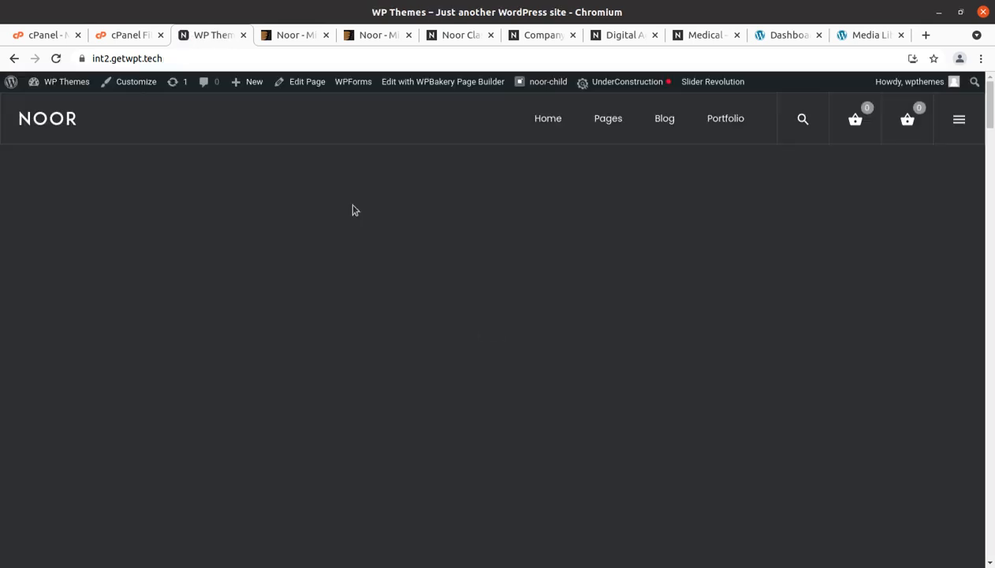
- Examine the imported home page's sections, from the feature icons down to the testimonials
scroll(352, 208, "down", 7)
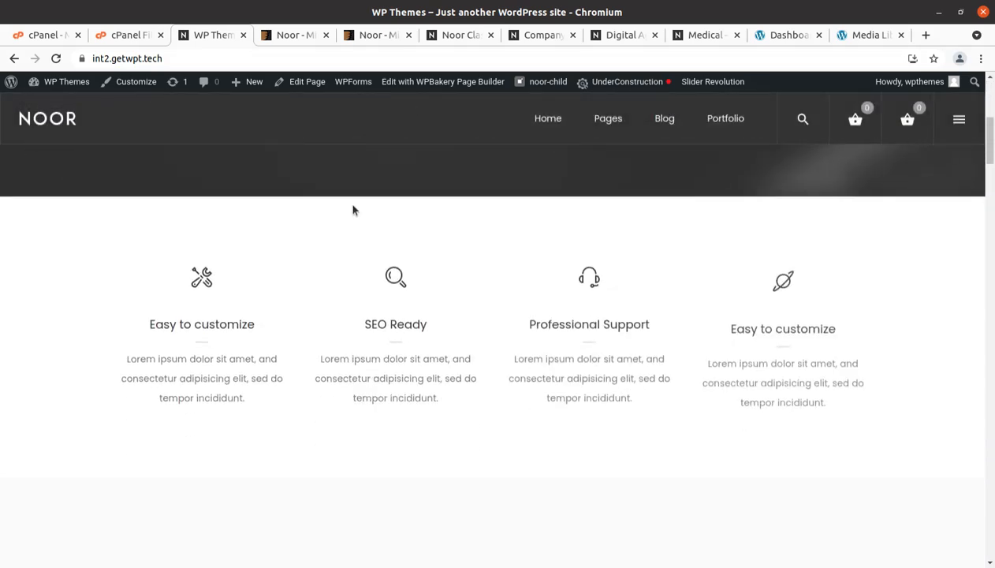
scroll(353, 209, "down", 5)
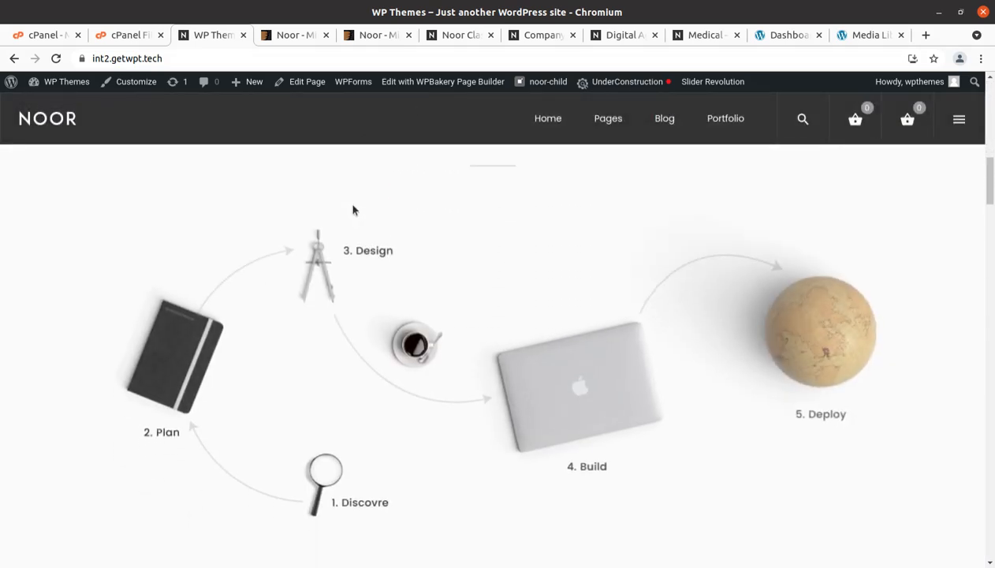
scroll(352, 209, "down", 6)
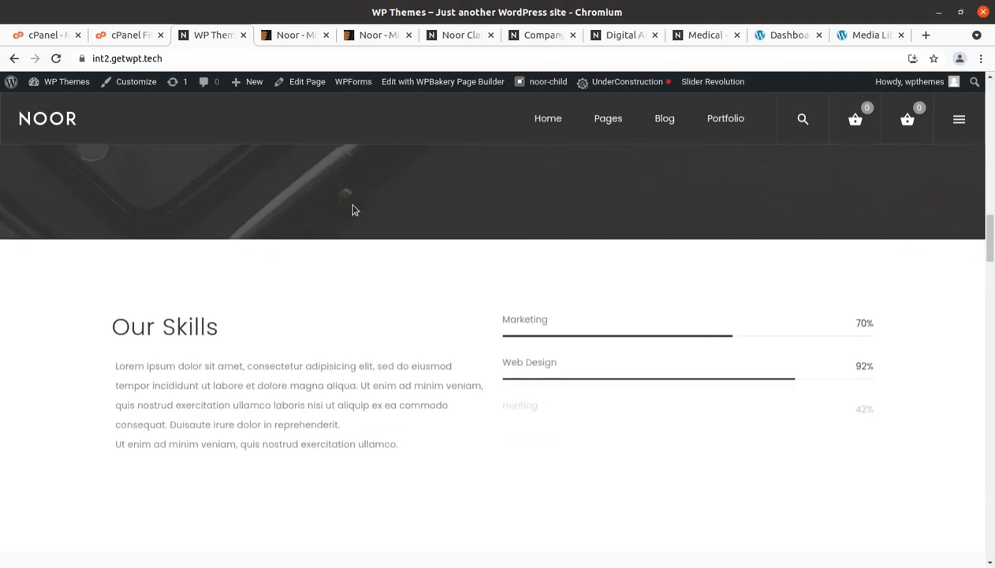
scroll(353, 209, "down", 6)
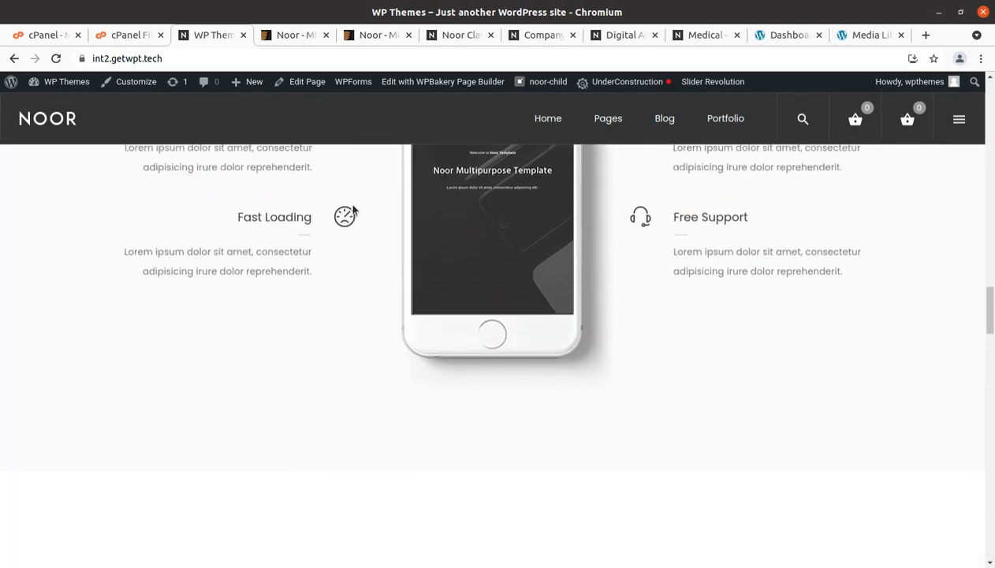
scroll(353, 209, "up", 3)
scroll(352, 209, "down", 7)
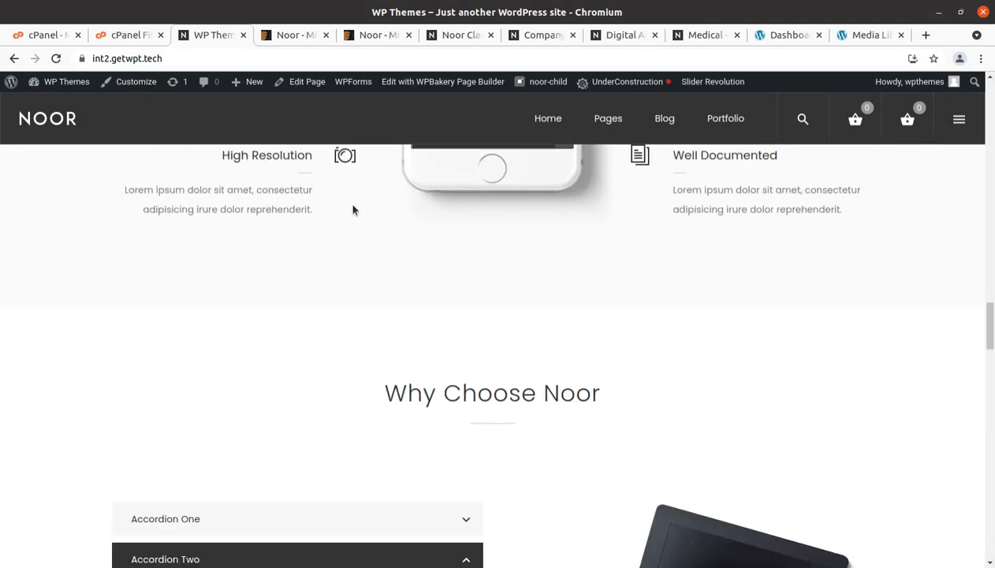
scroll(352, 209, "down", 4)
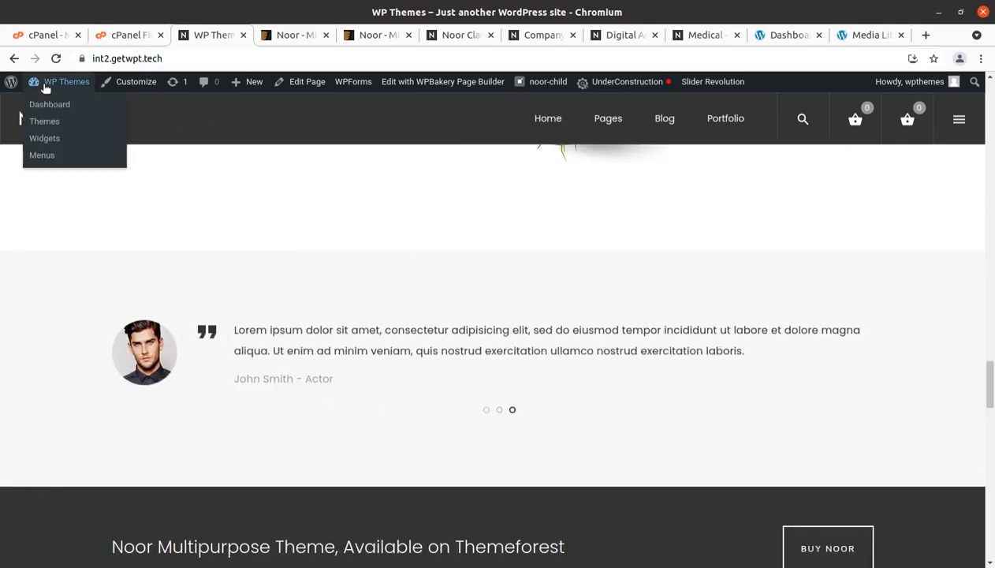
- Open the WordPress admin dashboard and dismiss the notice about accepting credit card payments with Stripe
left_click(40, 107)
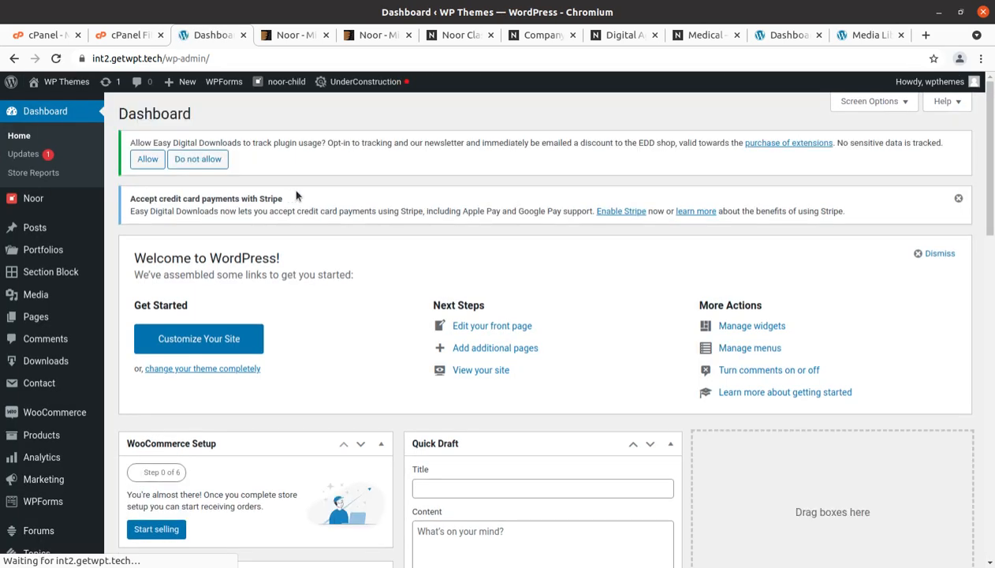
left_click(958, 198)
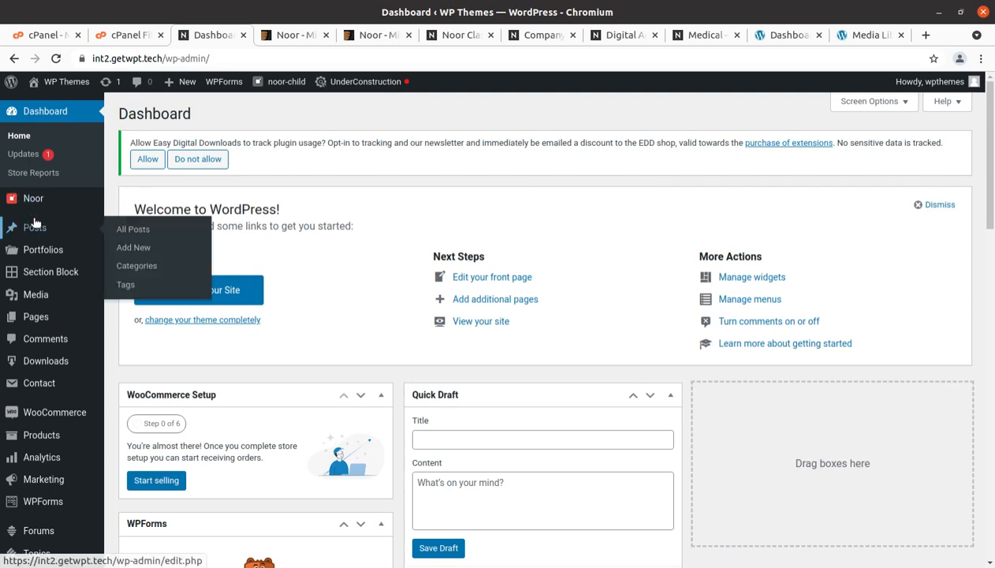
- Open the list of all pages in a new browser tab and switch to it
mouse_move(35, 235)
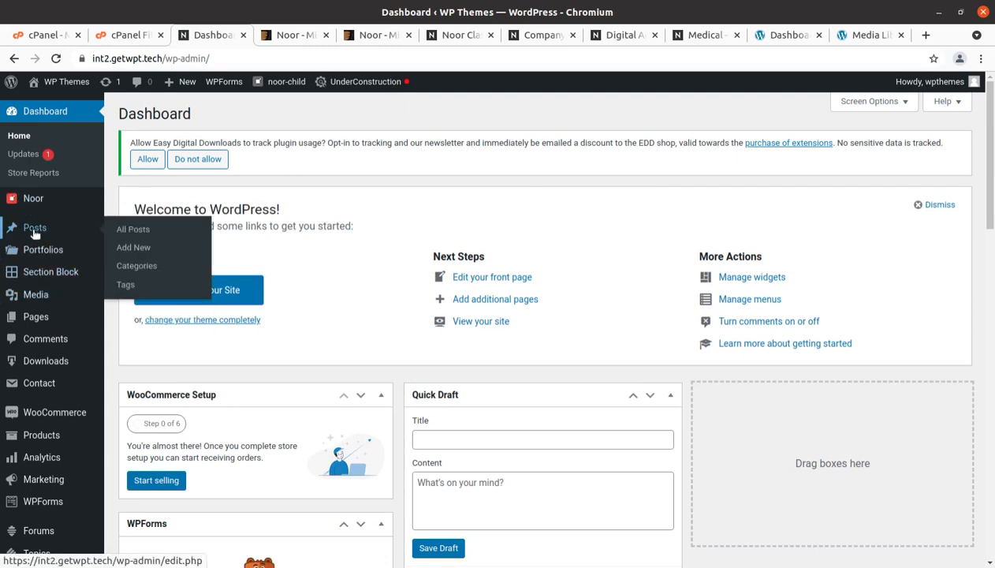
mouse_move(35, 317)
middle_click(143, 317)
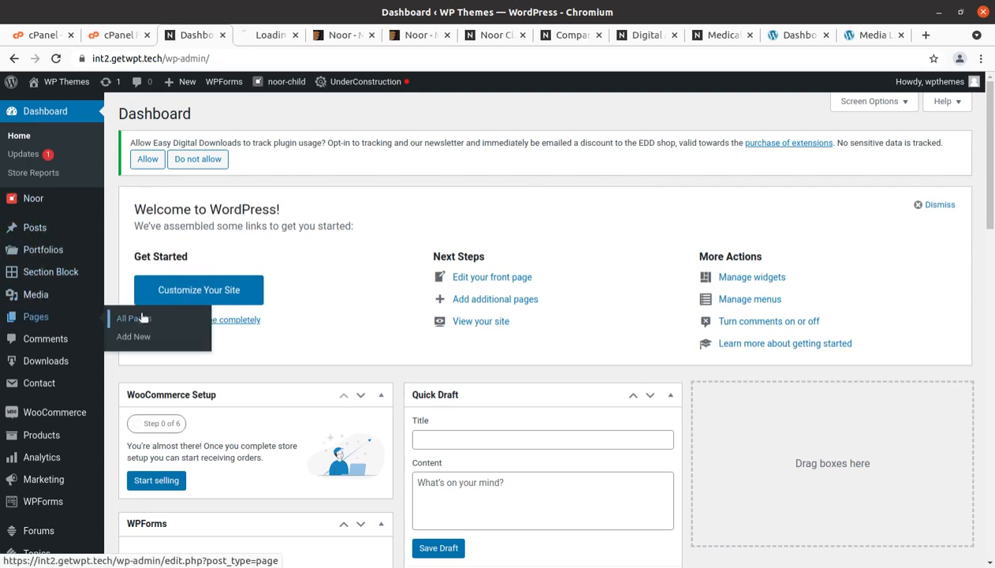
left_click(273, 42)
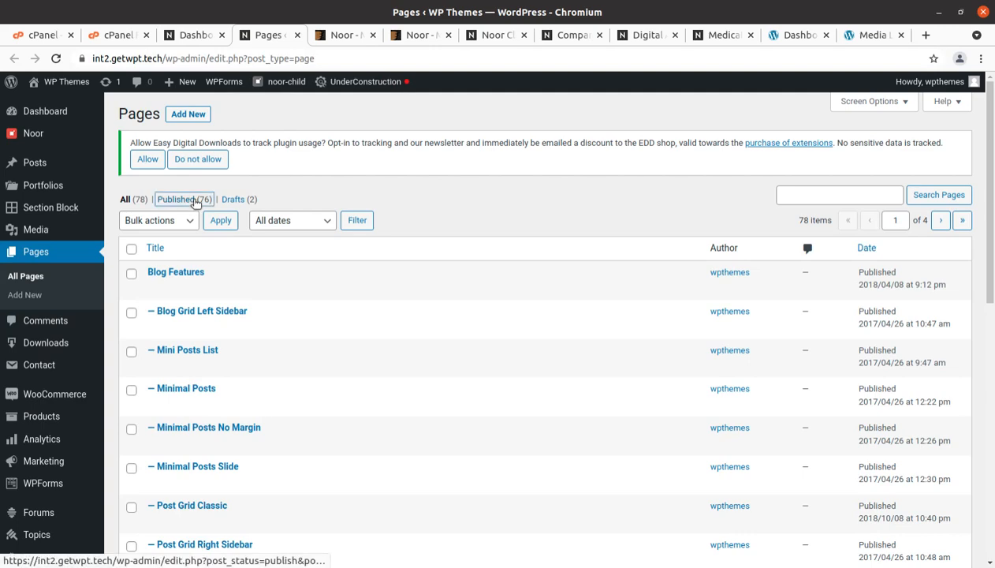
- Look through the imported site pages on the first three screens of the Pages list
scroll(276, 188, "down", 5)
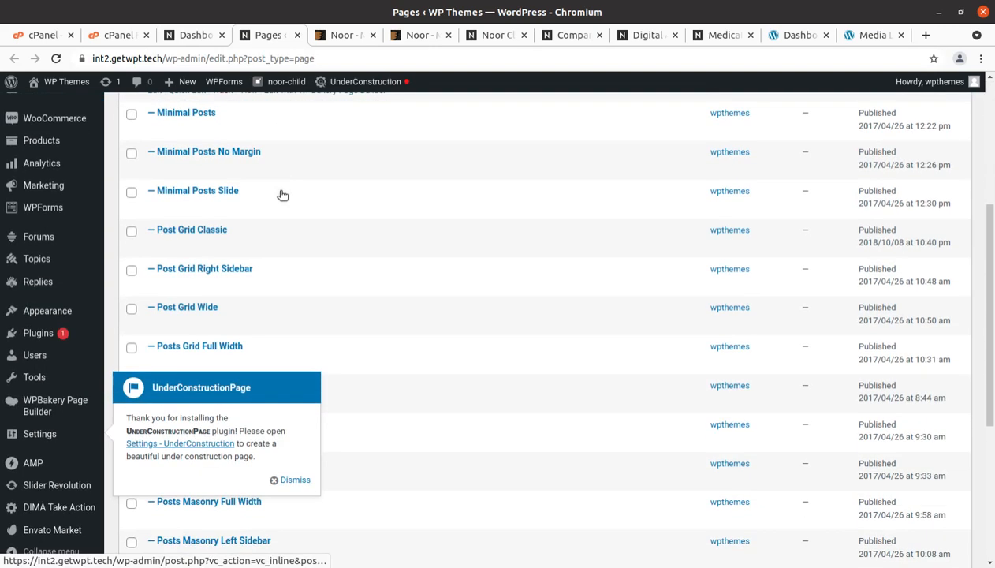
scroll(282, 195, "down", 4)
left_click(276, 272)
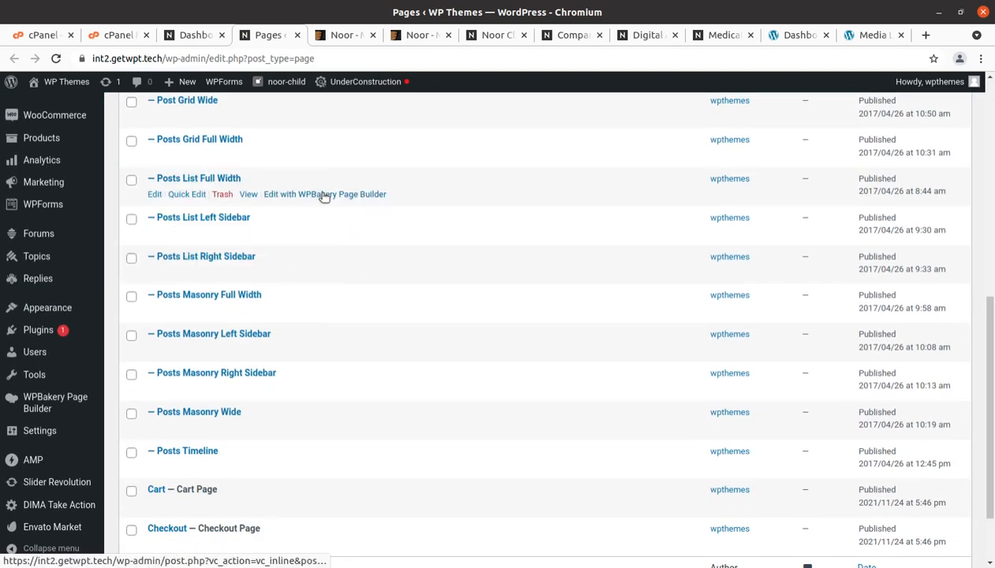
scroll(323, 197, "down", 2)
scroll(322, 197, "up", 10)
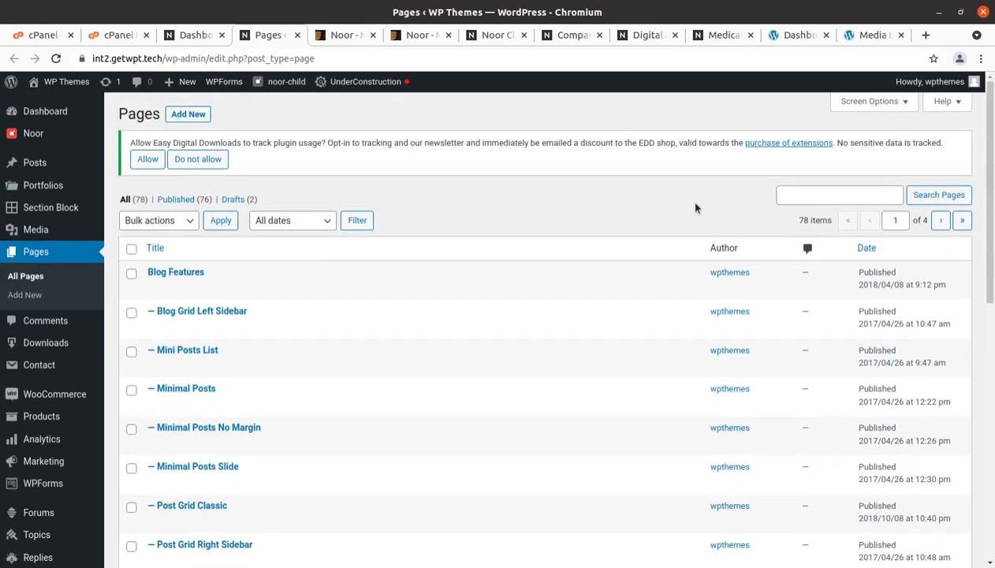
left_click(937, 223)
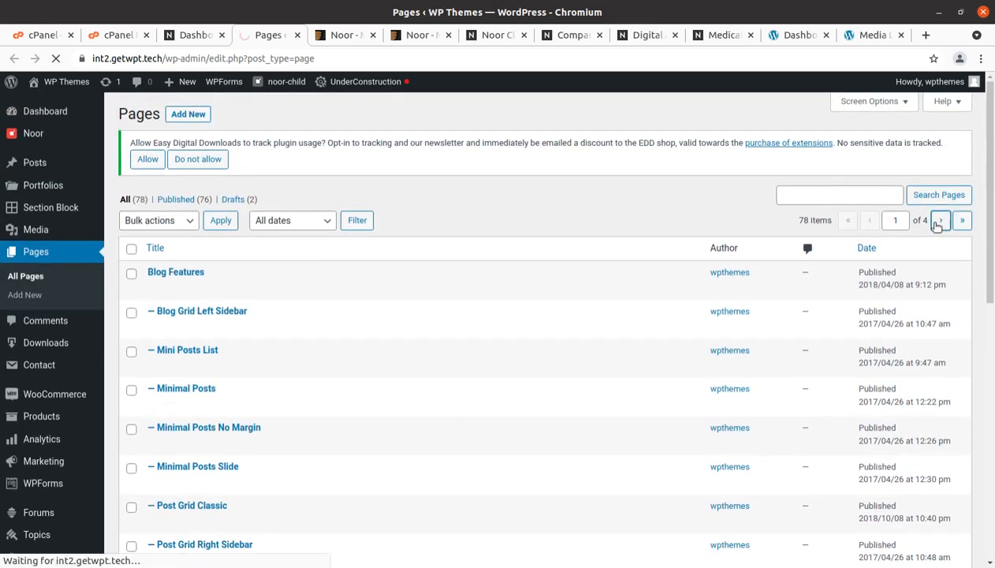
scroll(408, 326, "down", 3)
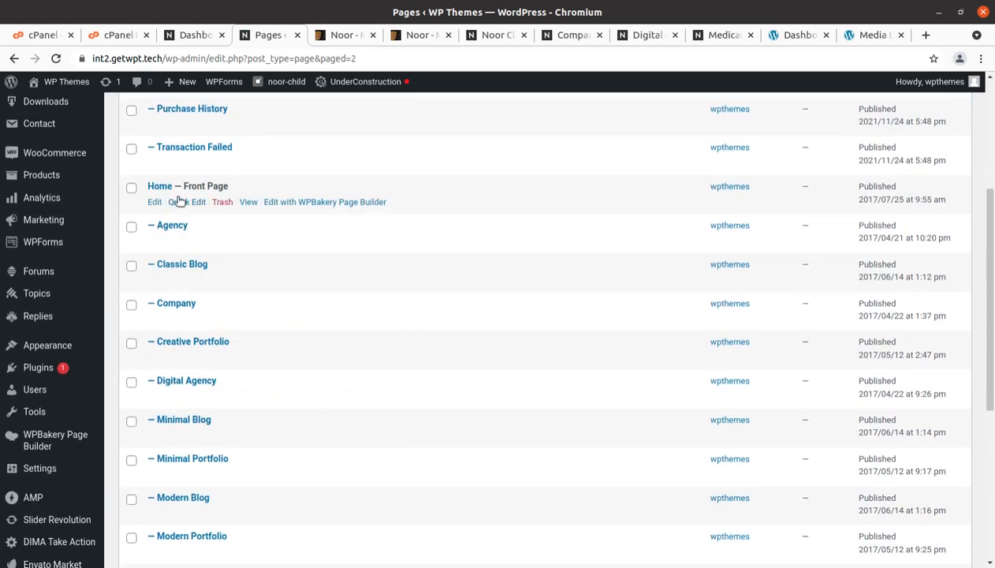
scroll(200, 269, "down", 5)
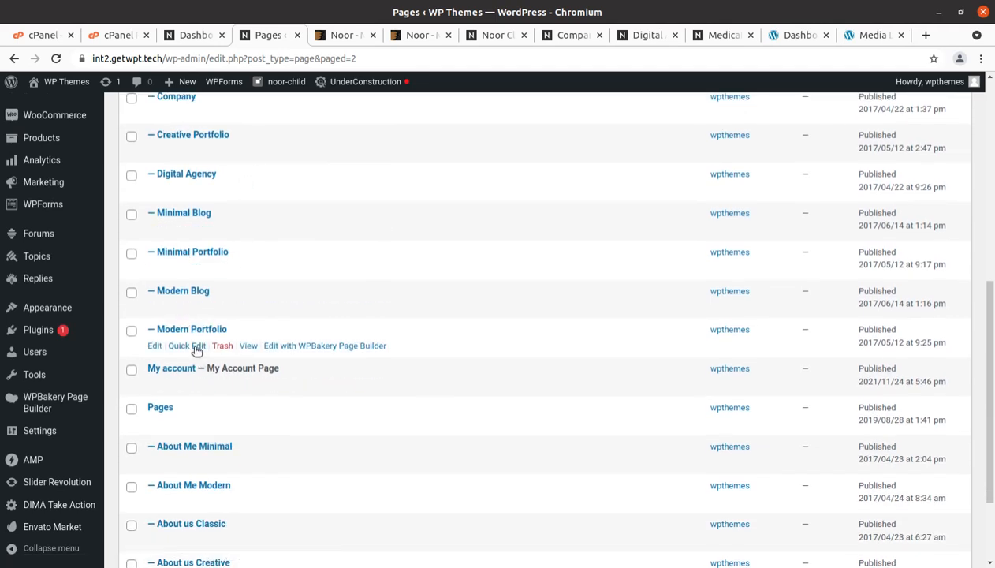
scroll(276, 307, "down", 3)
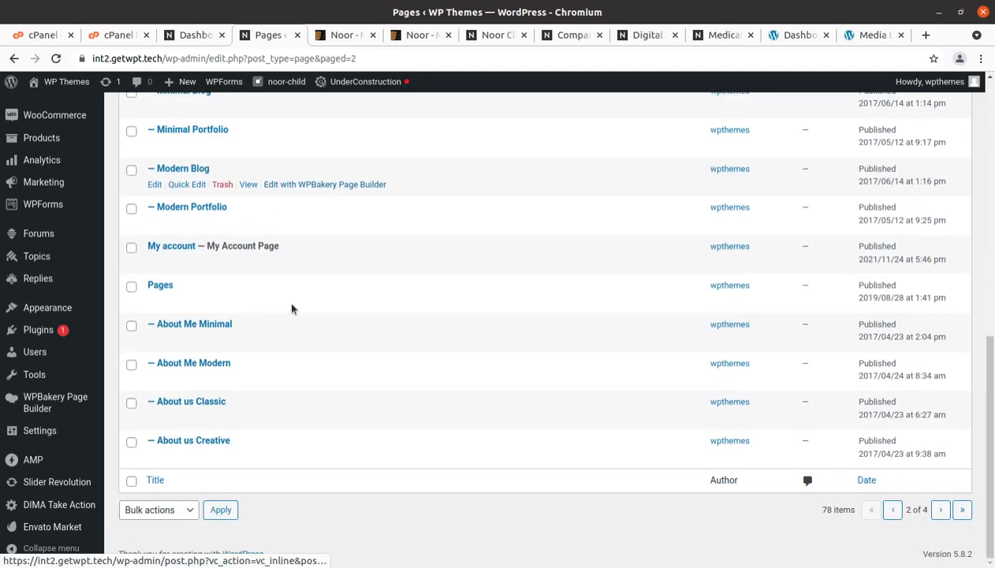
left_click(942, 511)
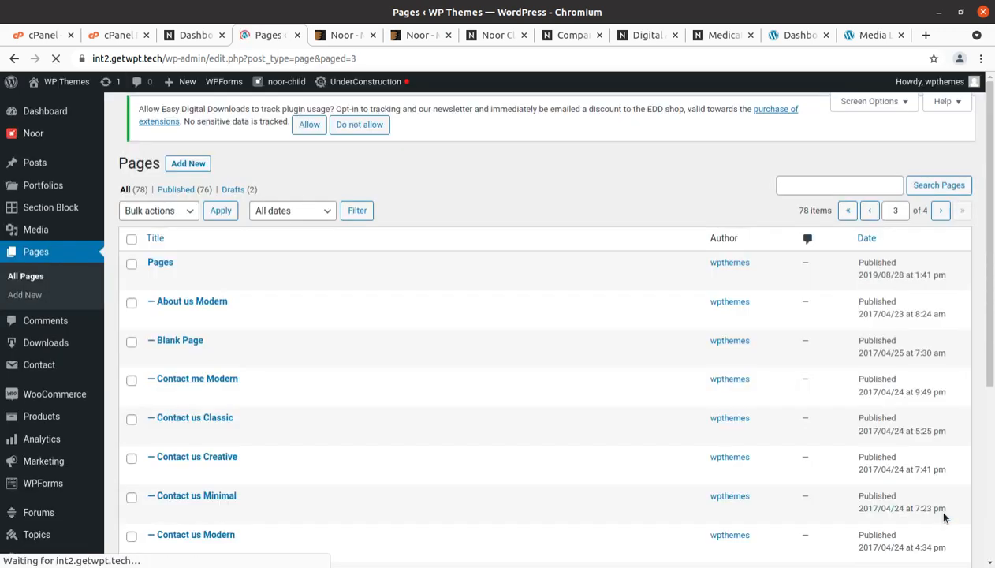
scroll(481, 361, "down", 5)
scroll(481, 361, "up", 5)
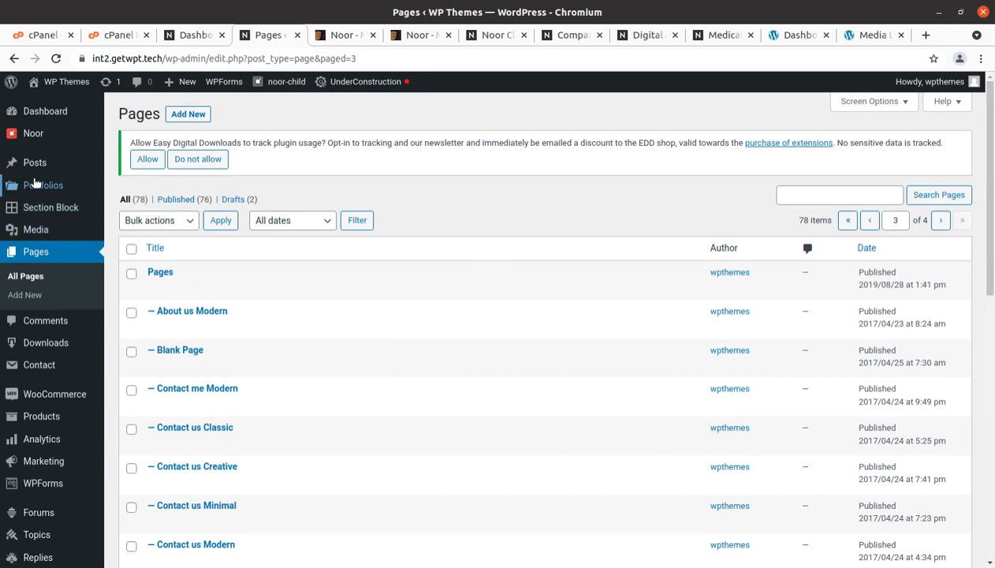
- Open the list of all posts in place of the Pages list
mouse_move(98, 154)
left_click(128, 165)
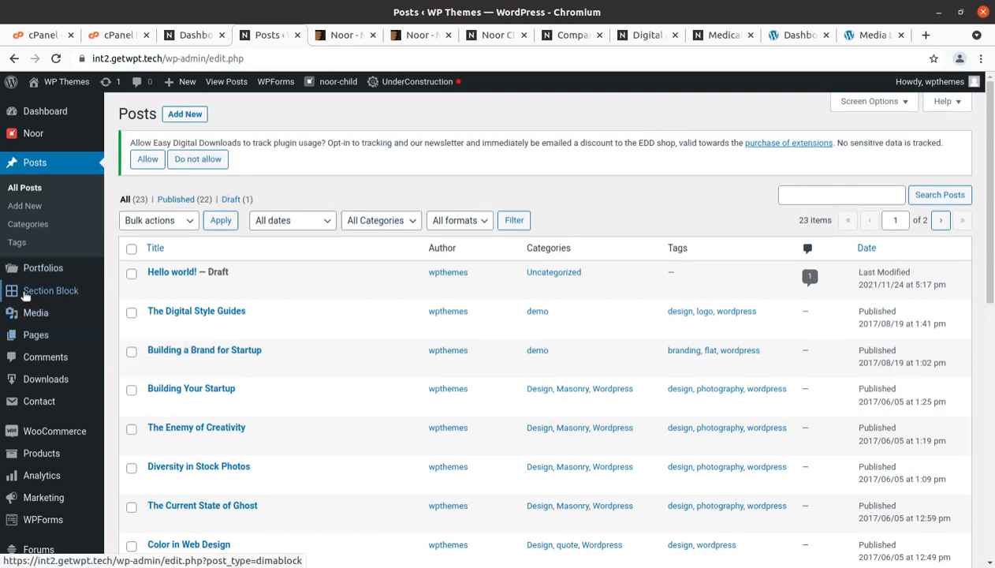
- Open the Media Library in a new browser tab, switch to it and close the older Dashboard and Media Library tabs
mouse_move(26, 317)
middle_click(129, 315)
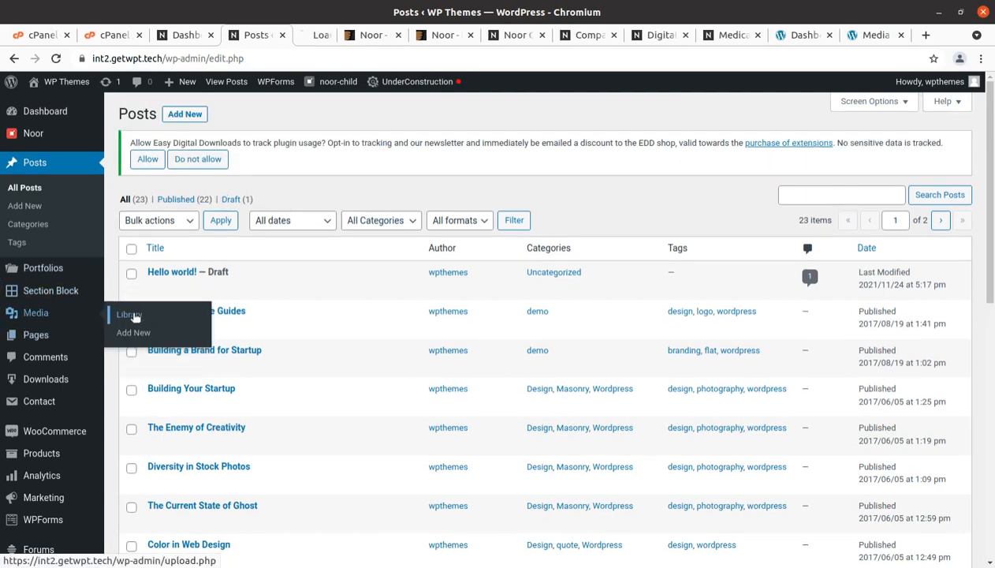
left_click(327, 39)
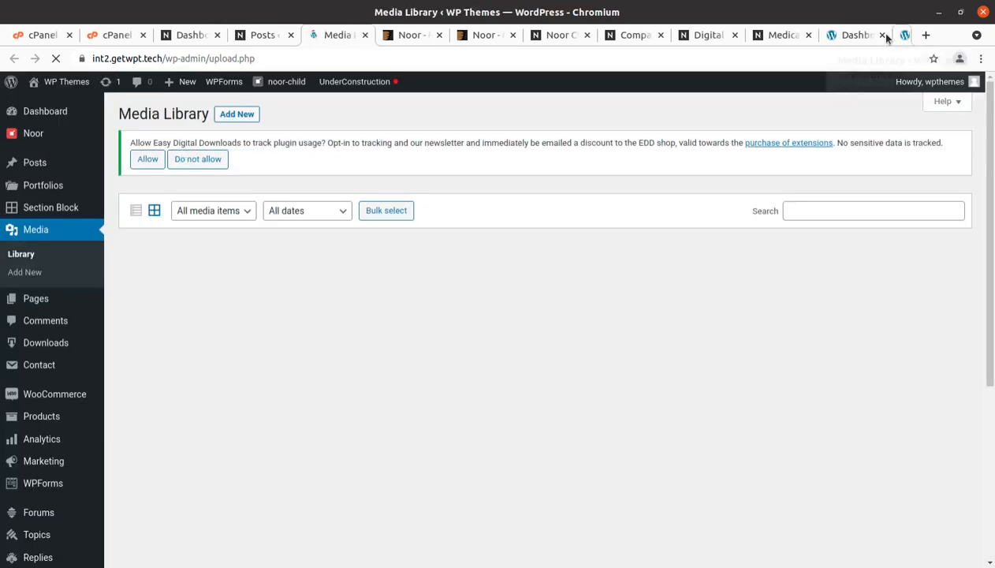
left_click(900, 36)
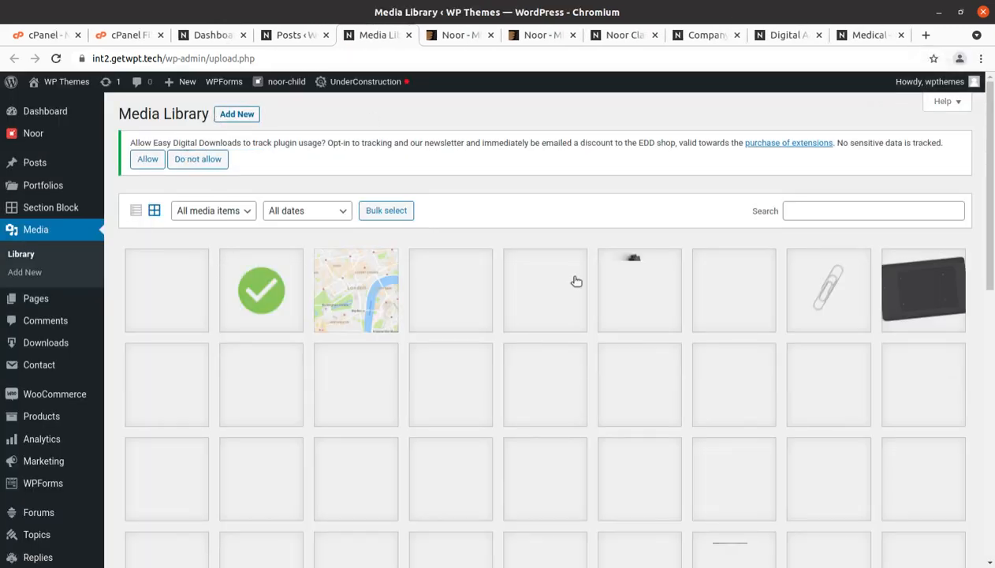
- Look through the imported image thumbnails in the Media Library
scroll(652, 300, "down", 10)
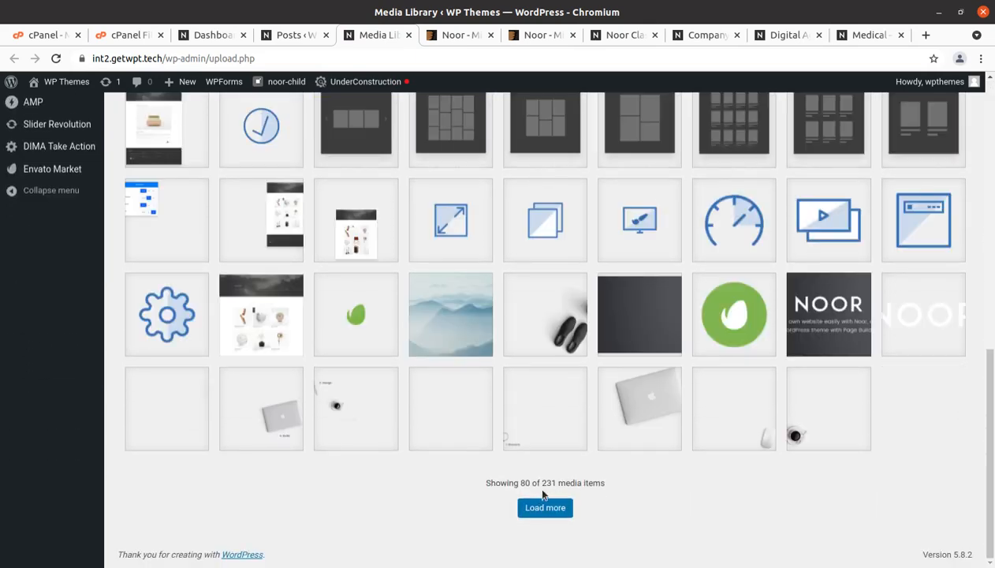
scroll(374, 373, "up", 8)
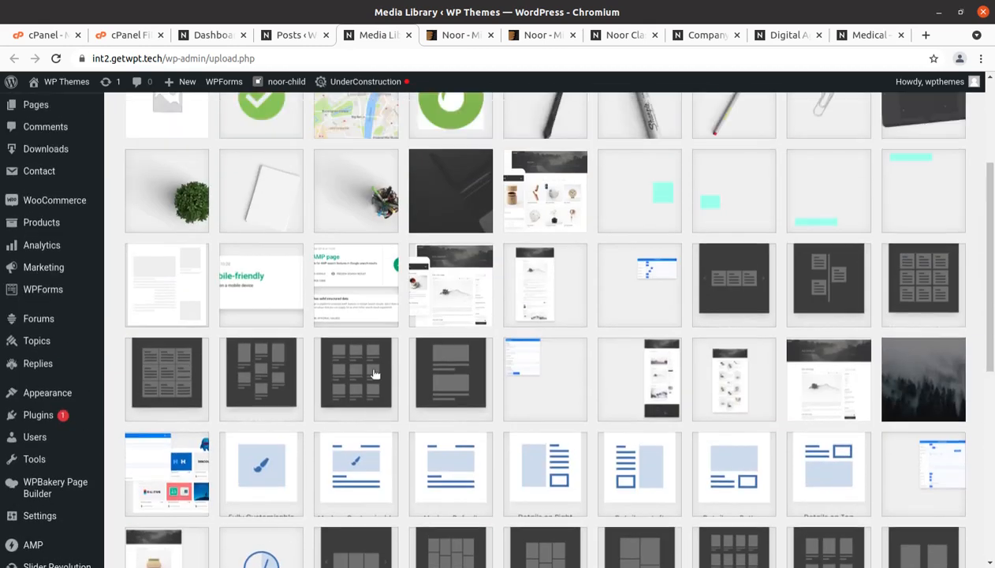
scroll(375, 373, "up", 2)
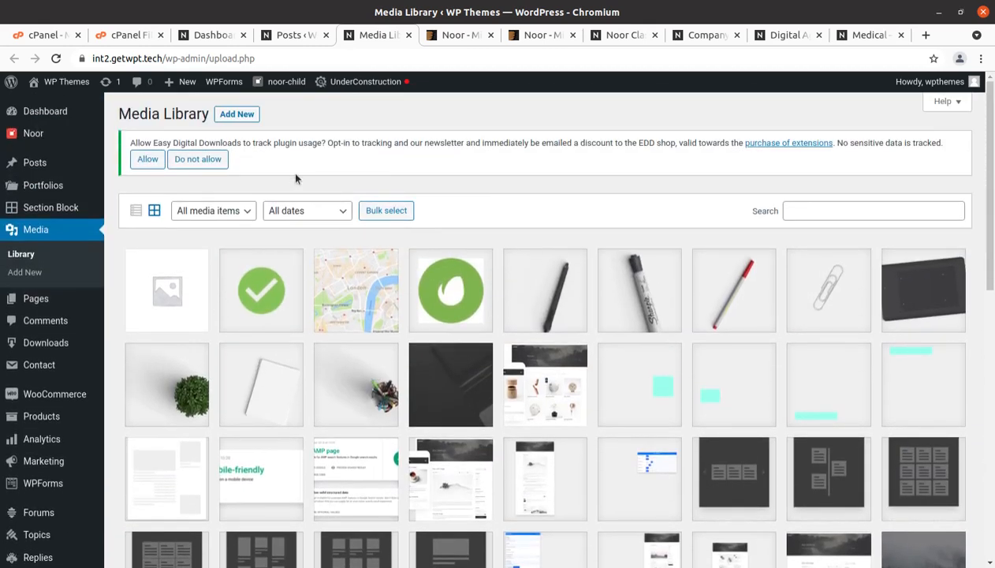
scroll(21, 370, "down", 1)
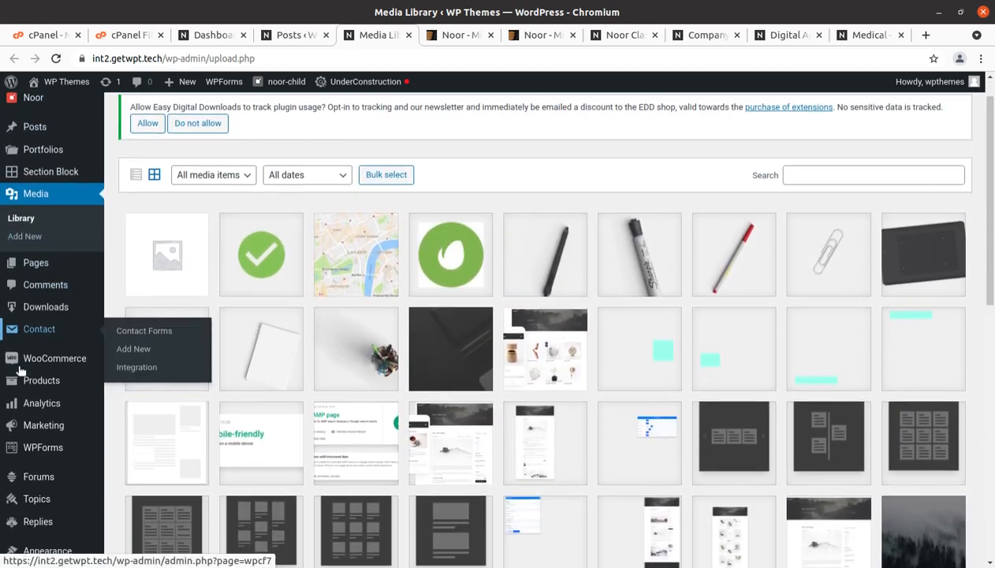
scroll(22, 371, "up", 1)
- Return to the admin dashboard and open the Noor theme's Customizer Backup page in a new browser tab
left_click(34, 113)
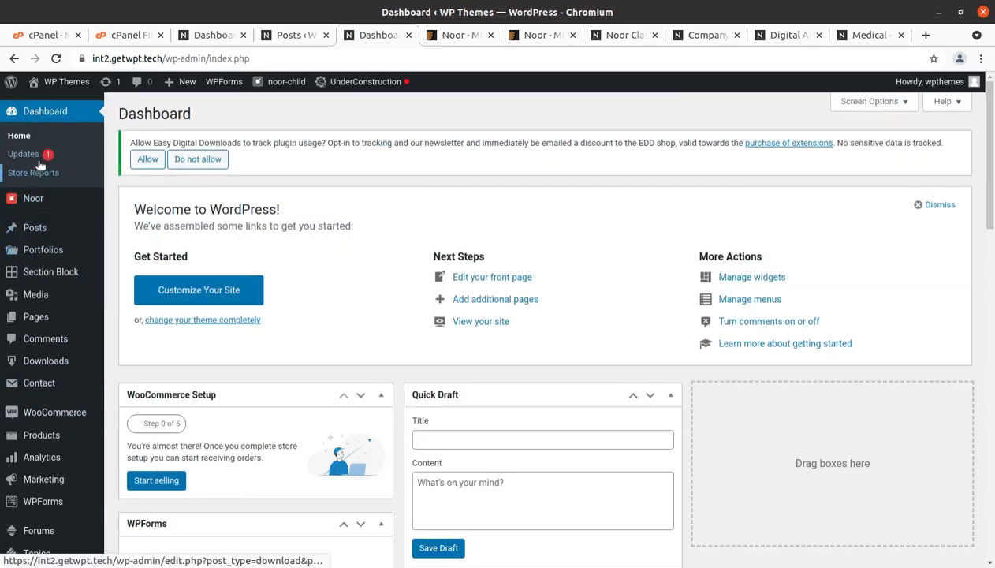
mouse_move(31, 202)
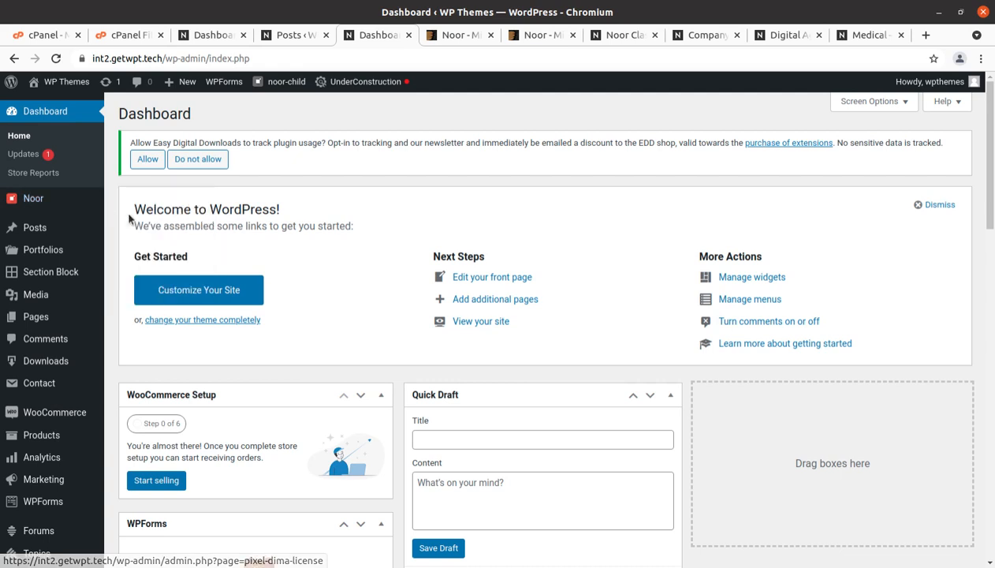
mouse_move(38, 201)
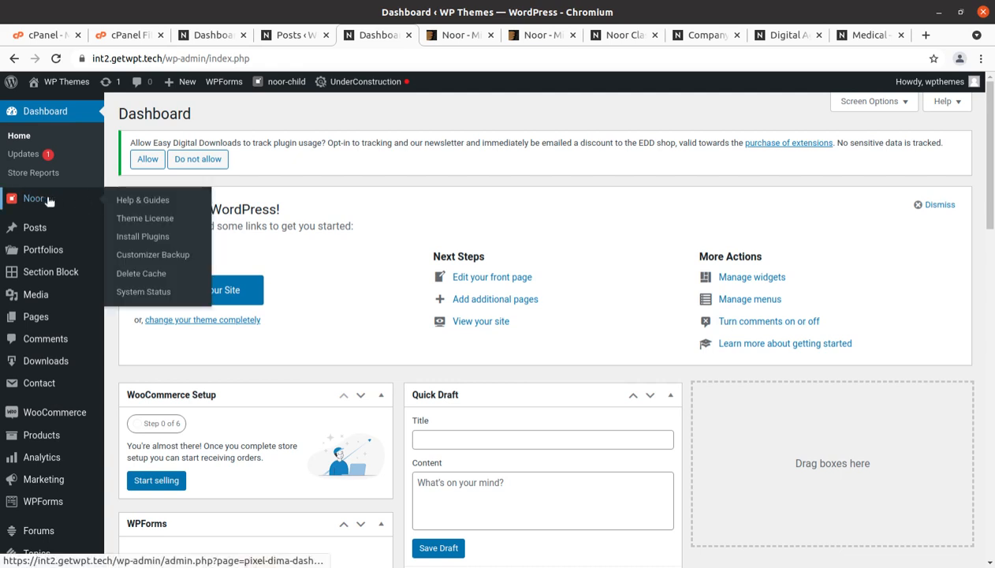
middle_click(138, 260)
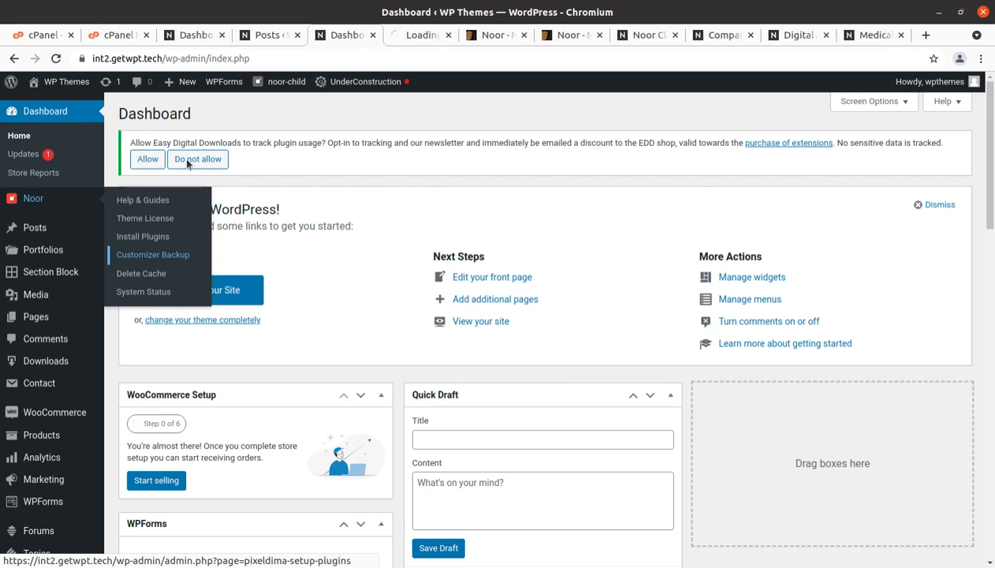
- Switch to the newly opened Customizer Backup page and view its export, import and reset options
left_click(416, 41)
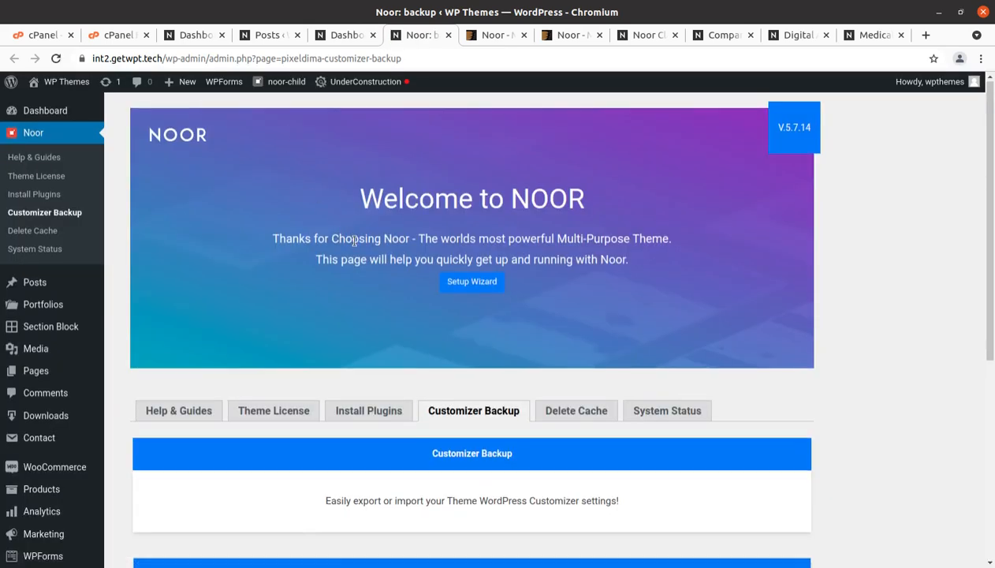
scroll(355, 240, "down", 3)
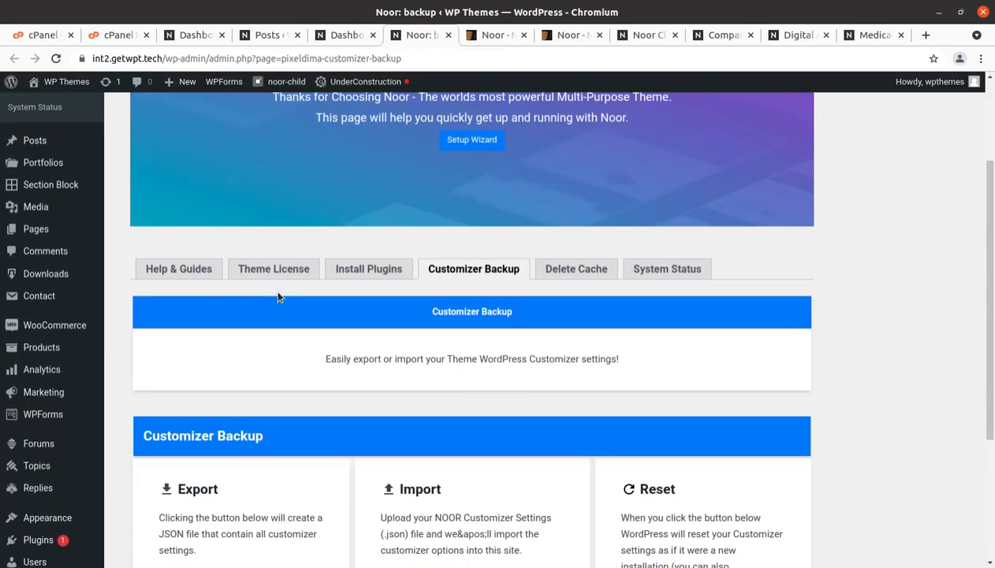
scroll(278, 296, "down", 3)
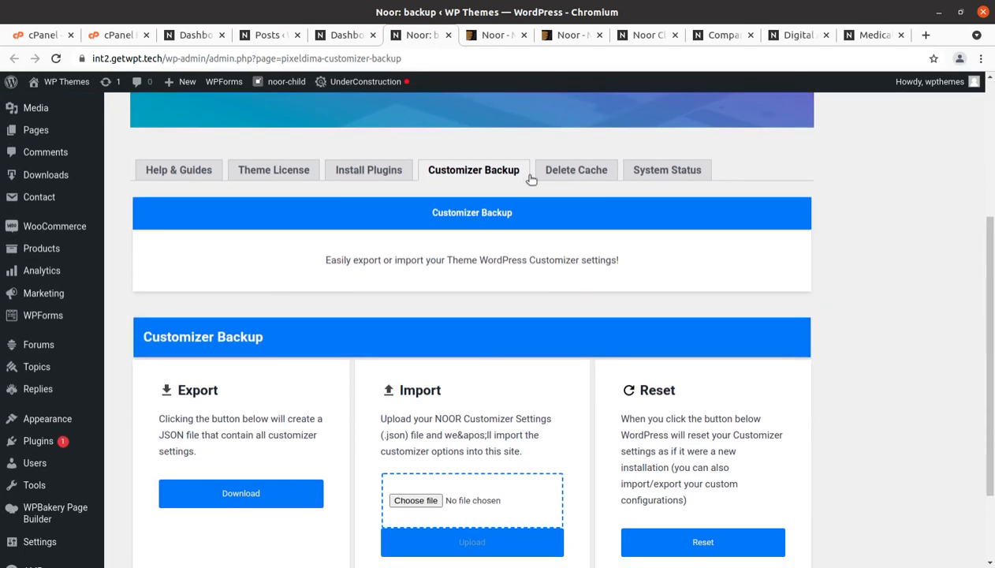
- Open the Noor theme's System Status page and review the theme config, server environment and WordPress and plugins sections
left_click(659, 170)
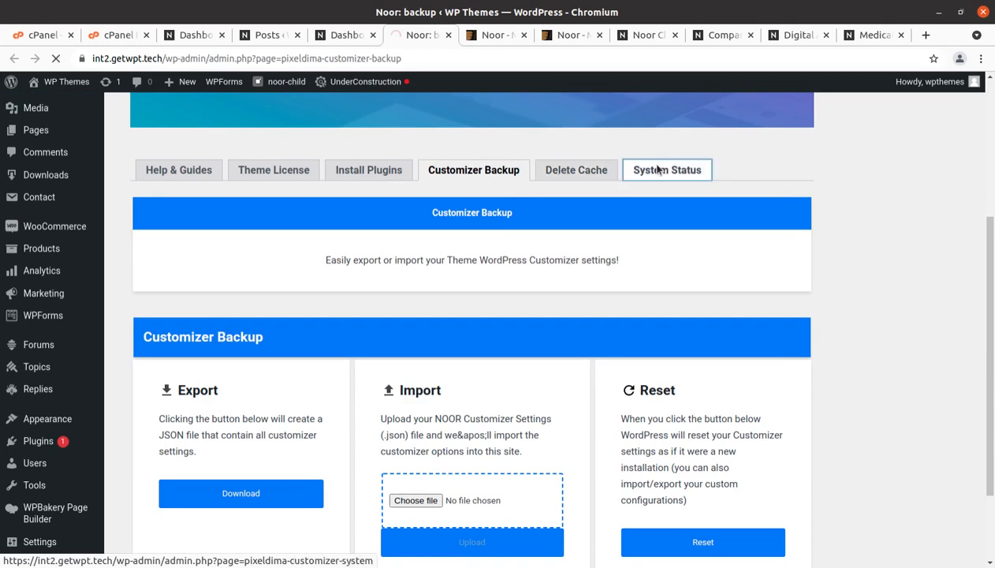
scroll(611, 307, "down", 8)
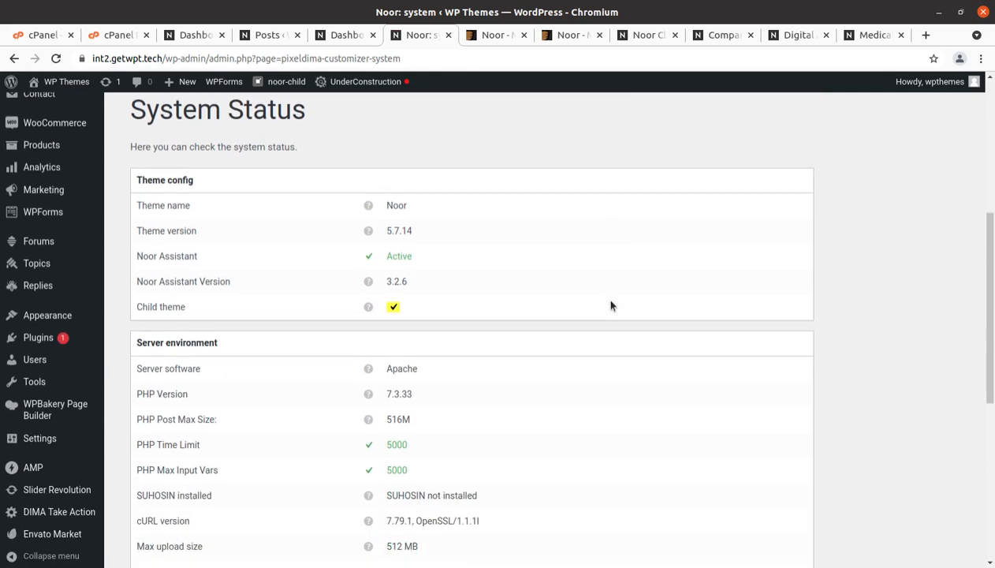
scroll(611, 306, "down", 10)
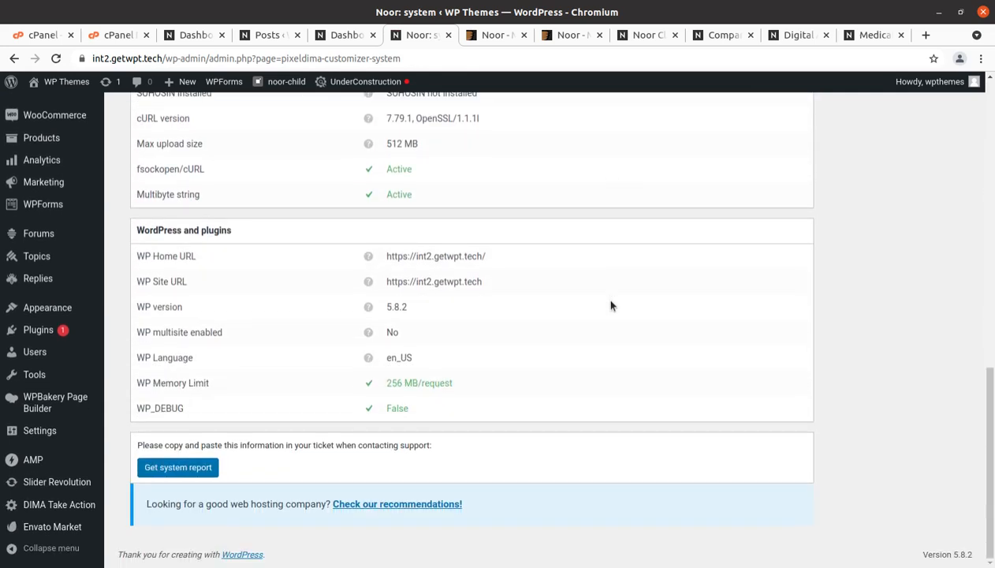
scroll(611, 306, "up", 5)
scroll(611, 306, "down", 4)
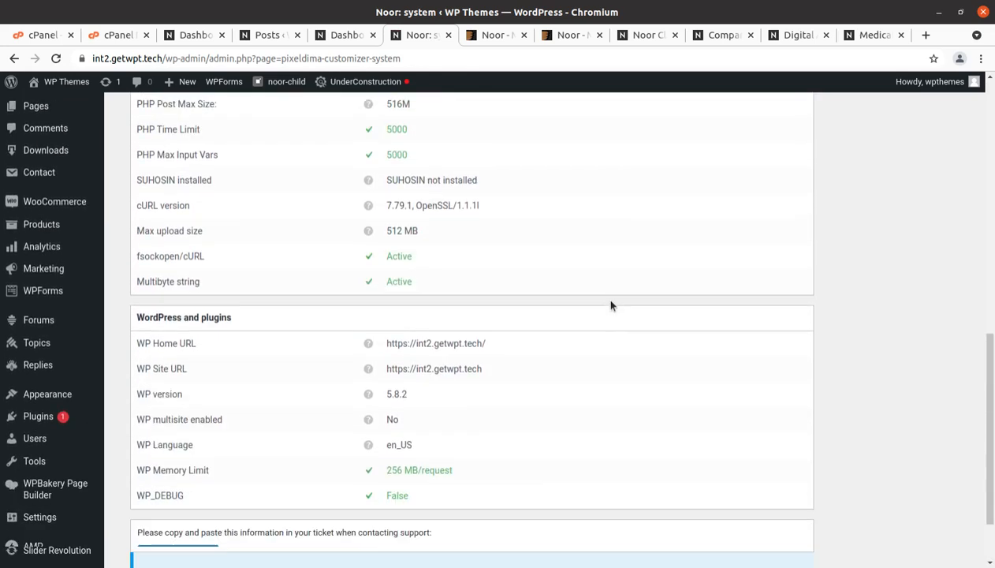
scroll(611, 305, "up", 11)
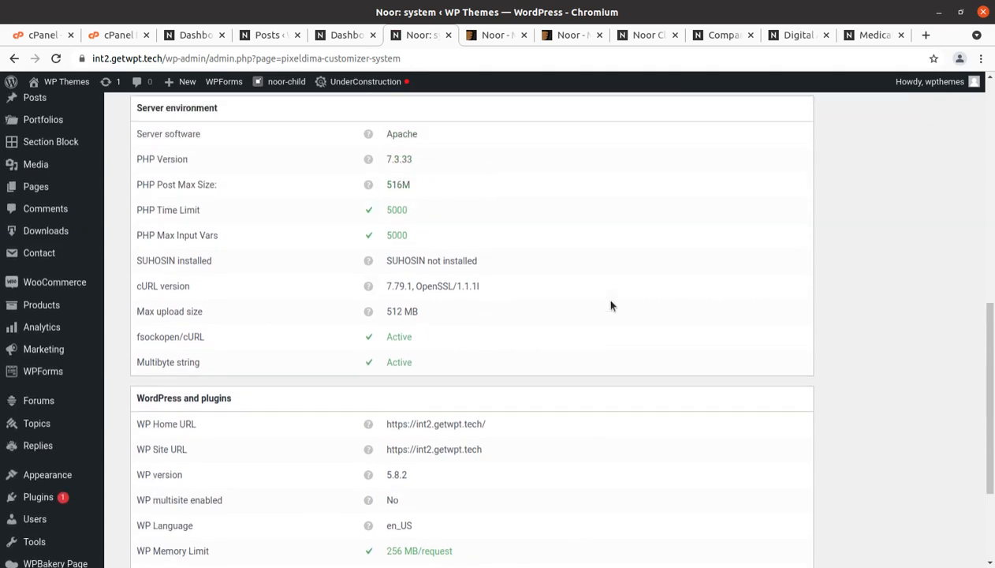
scroll(611, 306, "up", 4)
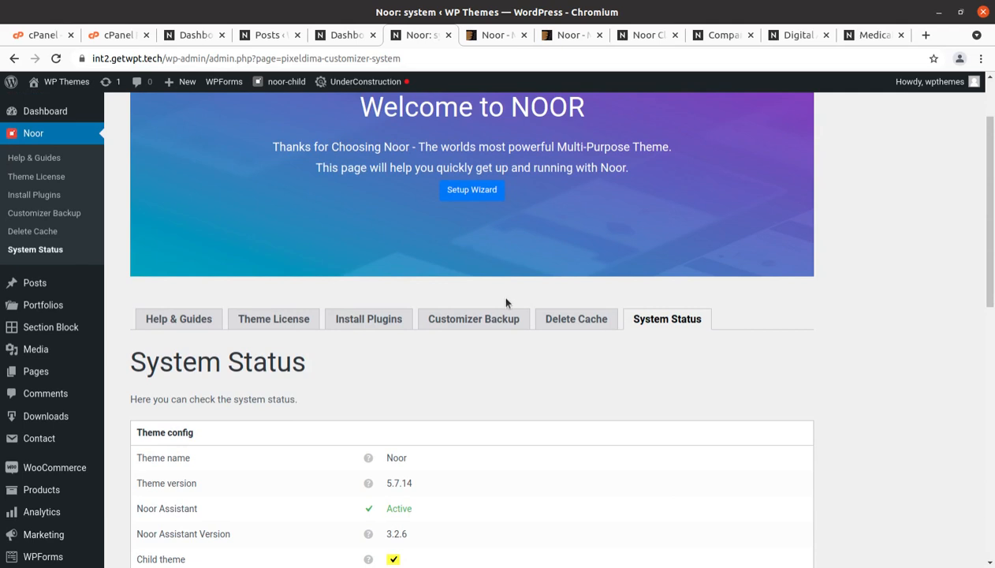
- Open the Noor theme's Install Plugins page and look through the bundled plugins and their activation status
left_click(380, 332)
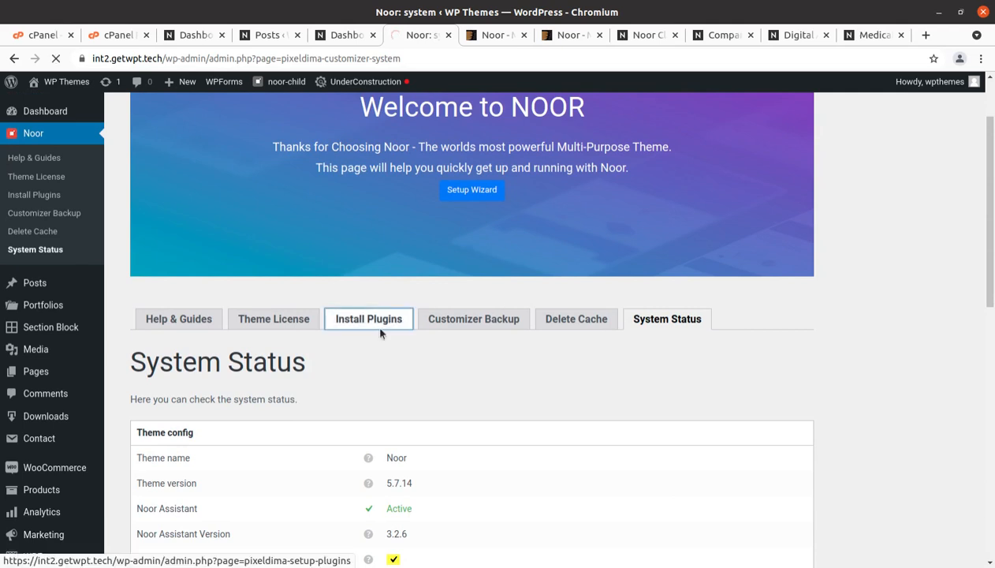
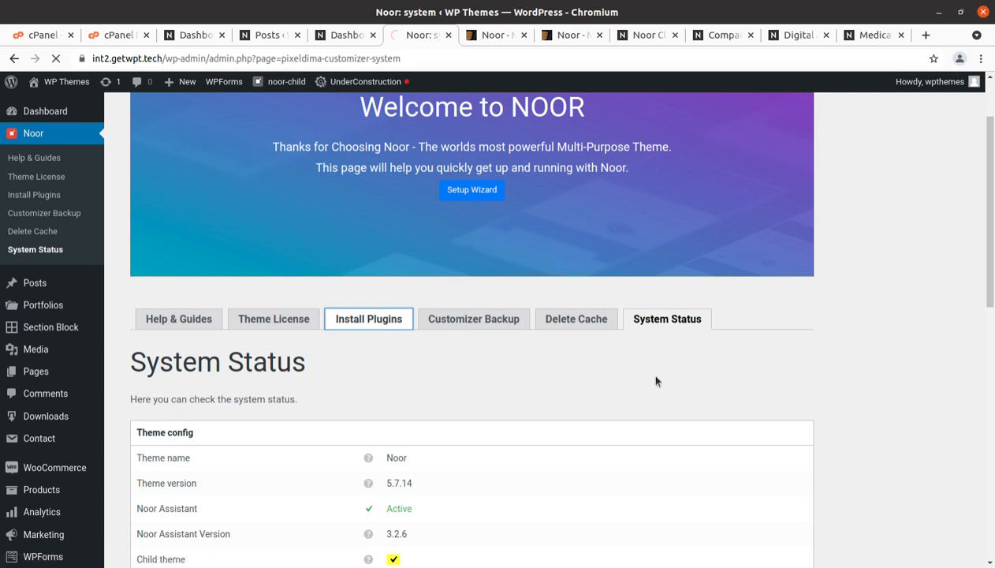
scroll(469, 197, "up", 2)
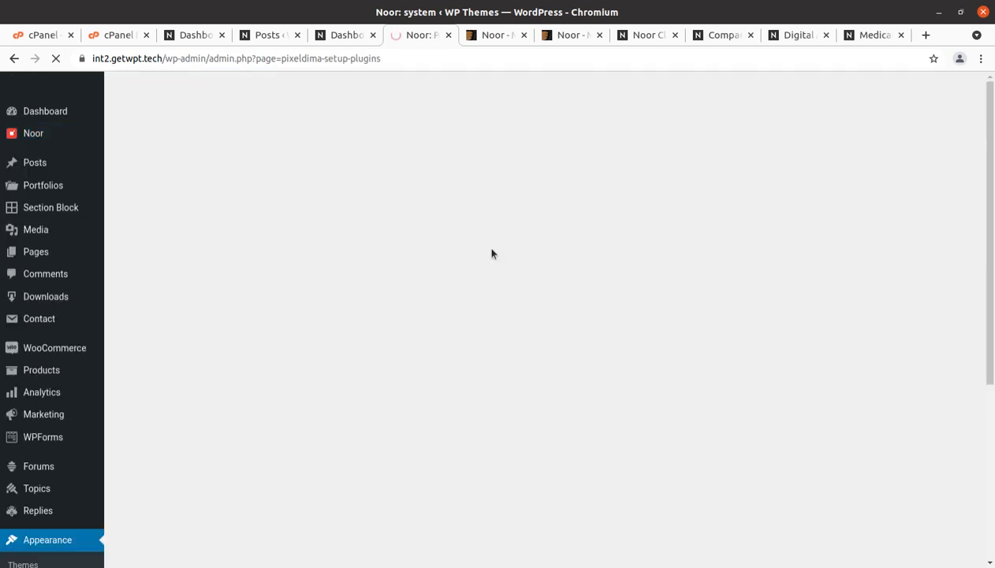
scroll(497, 345, "down", 3)
scroll(495, 347, "down", 5)
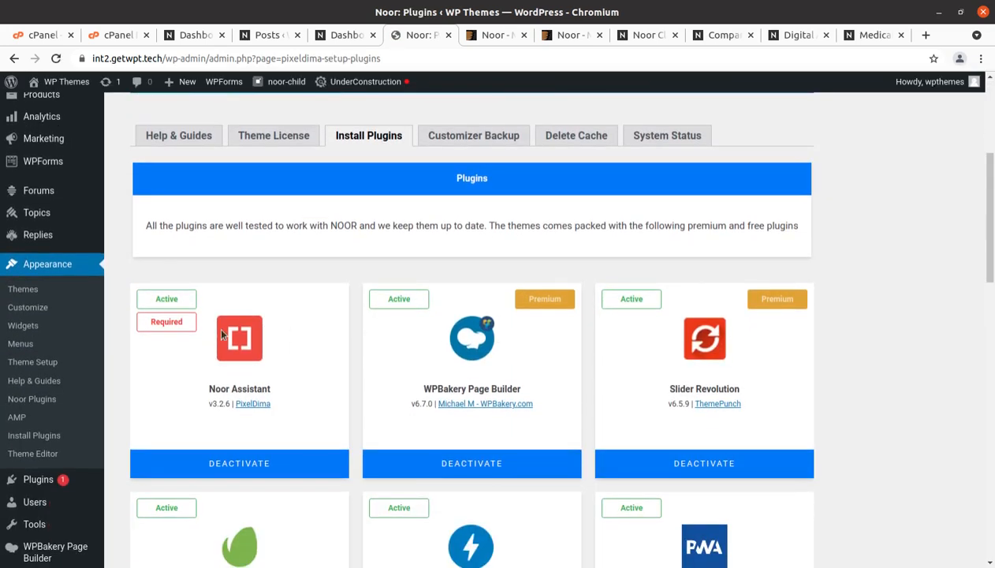
scroll(370, 342, "down", 4)
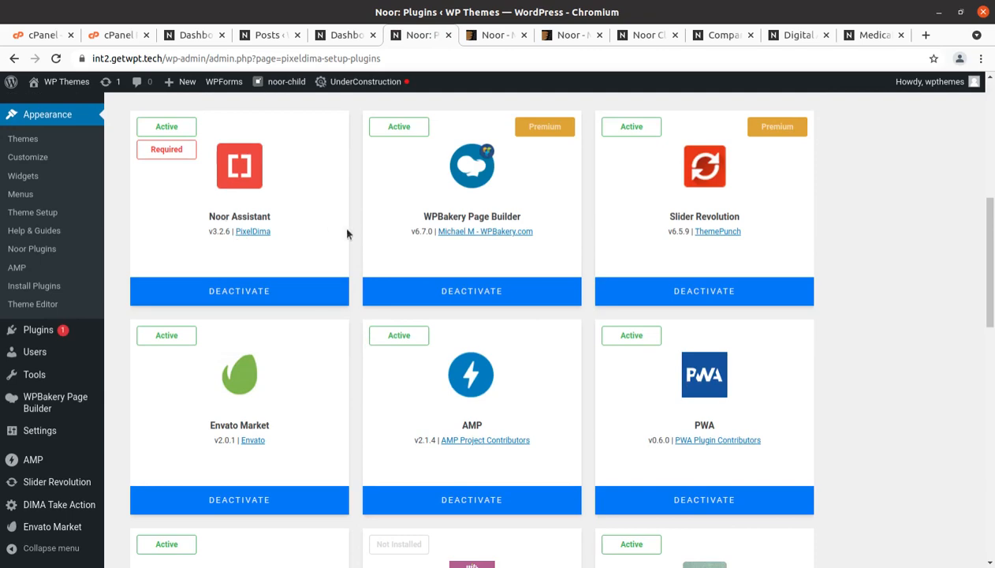
scroll(695, 183, "down", 6)
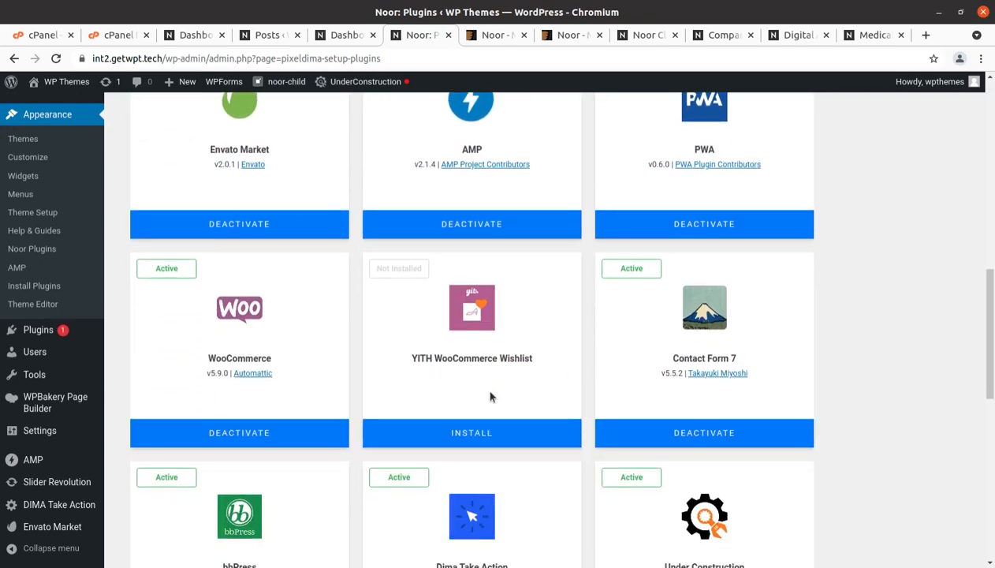
scroll(490, 398, "down", 5)
scroll(490, 396, "up", 15)
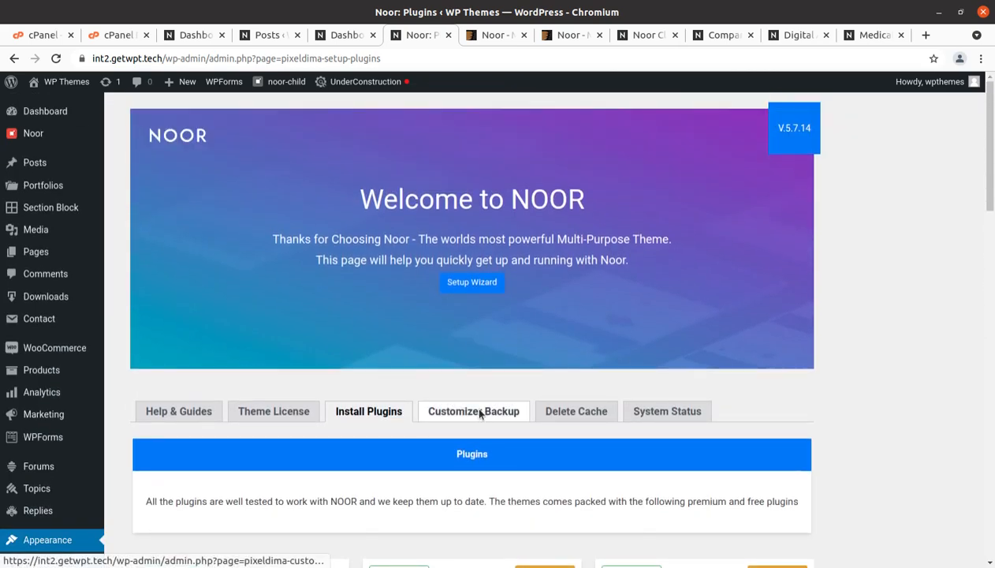
- Return to the Customizer Backup page and examine its Export, Import and Reset sections again
left_click(479, 412)
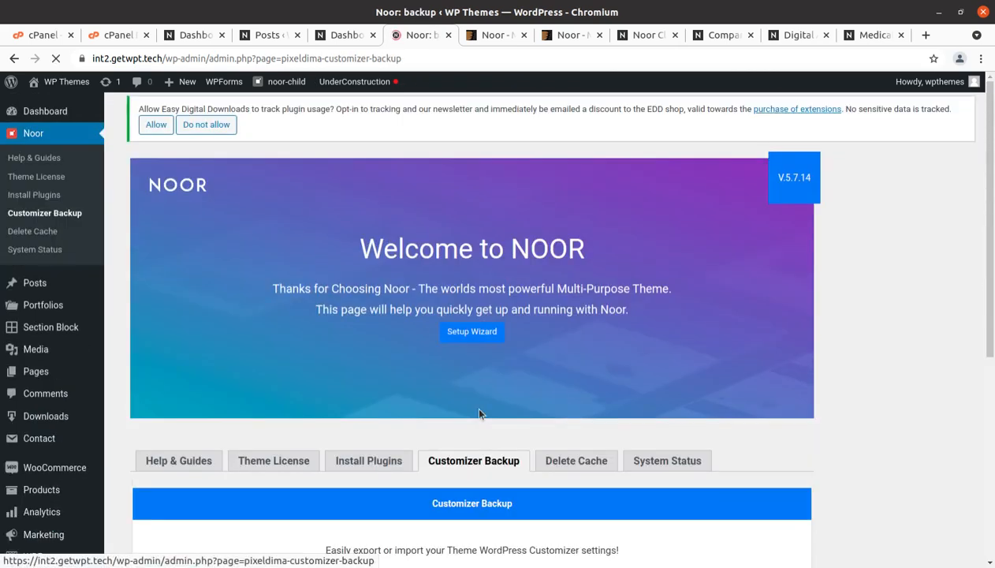
scroll(481, 413, "down", 3)
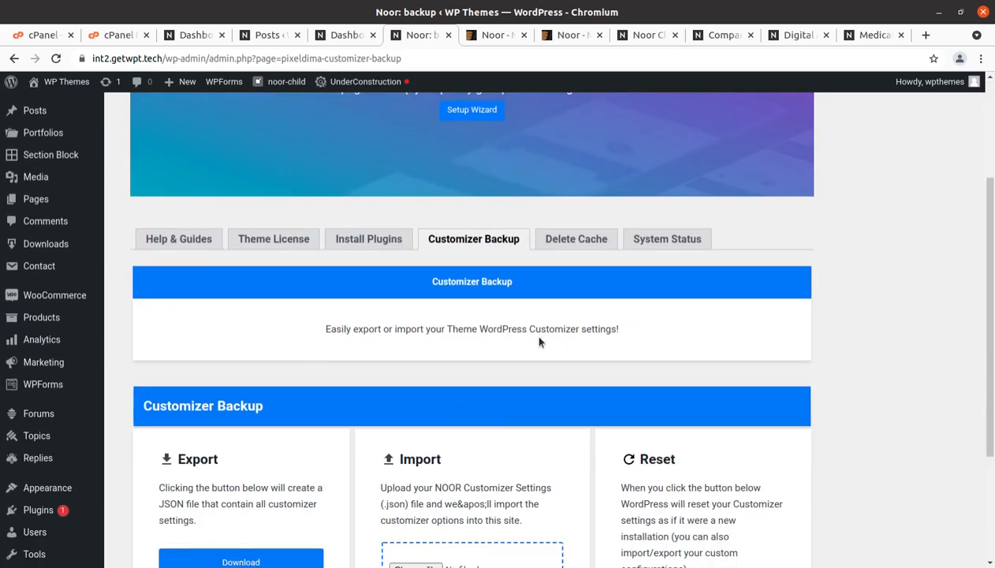
scroll(539, 340, "down", 2)
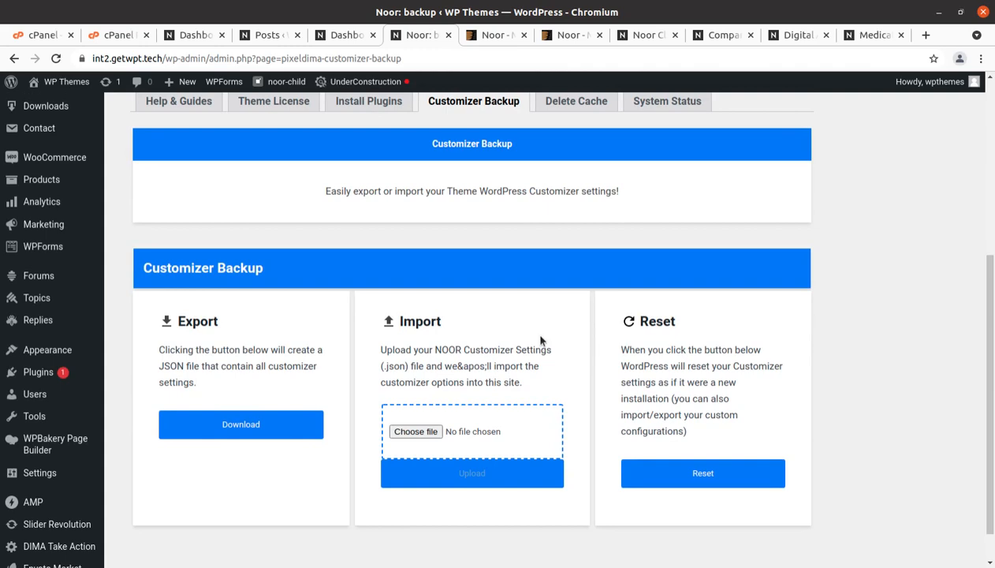
scroll(541, 340, "up", 3)
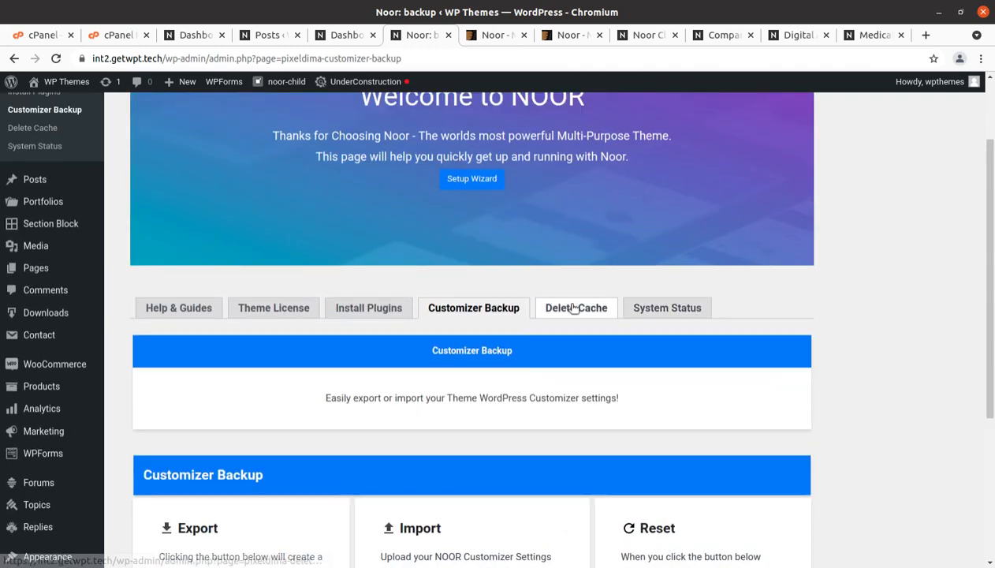
- Open the Noor theme's Delete Cache page and dismiss the Important notice above the Delete All Cache section
left_click(574, 308)
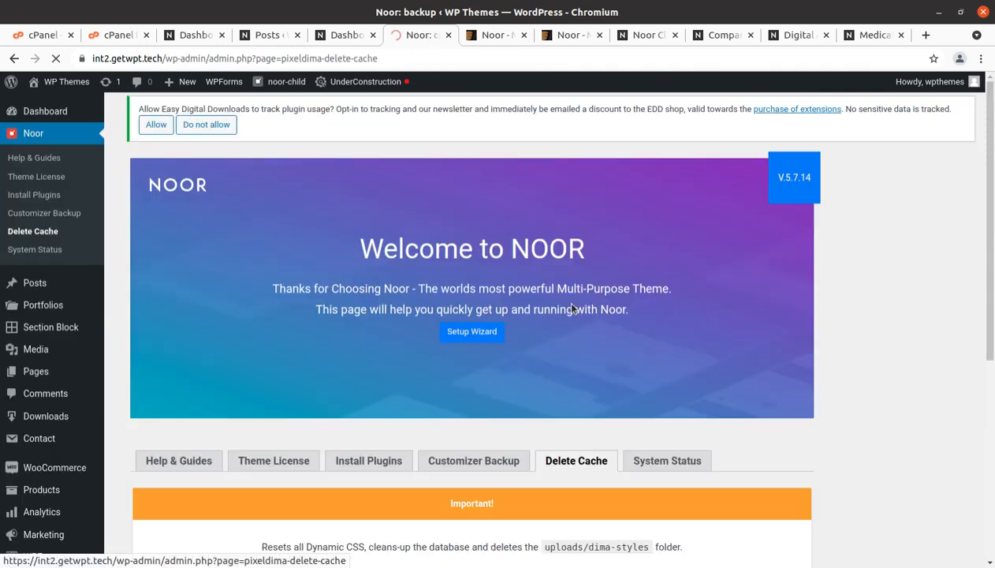
scroll(573, 308, "down", 3)
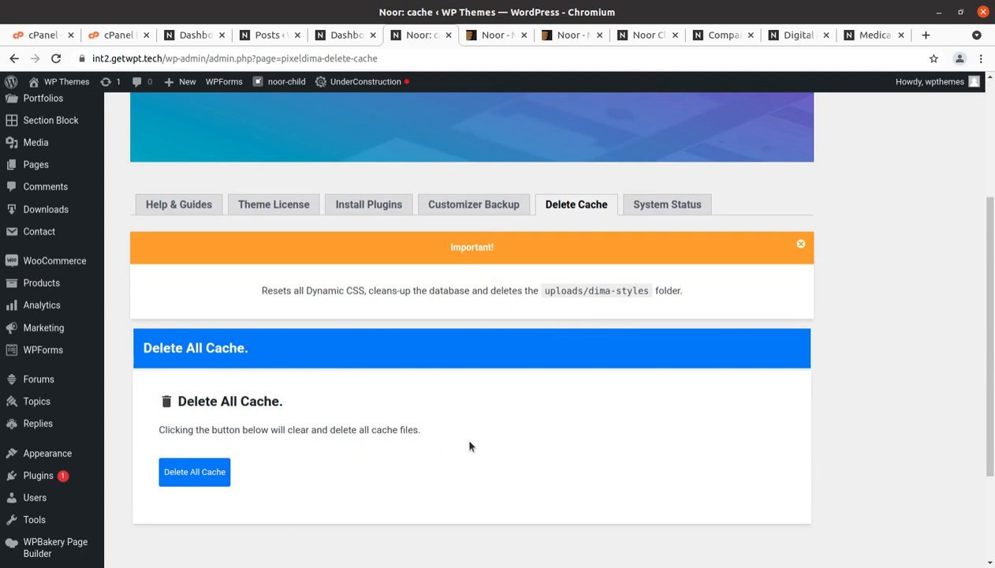
scroll(420, 446, "down", 2)
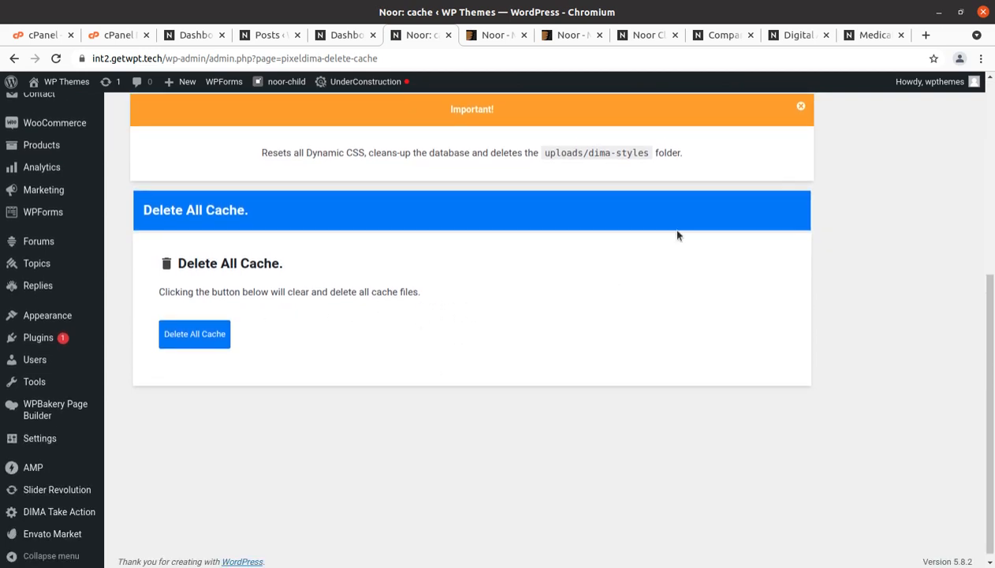
left_click(800, 107)
scroll(486, 381, "up", 3)
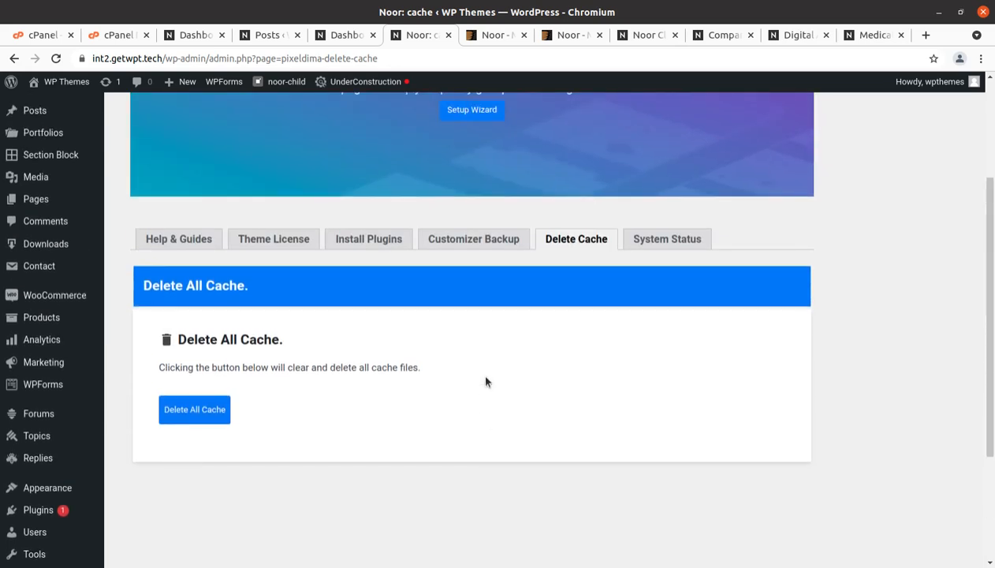
scroll(485, 382, "up", 2)
scroll(488, 381, "down", 2)
scroll(486, 381, "up", 3)
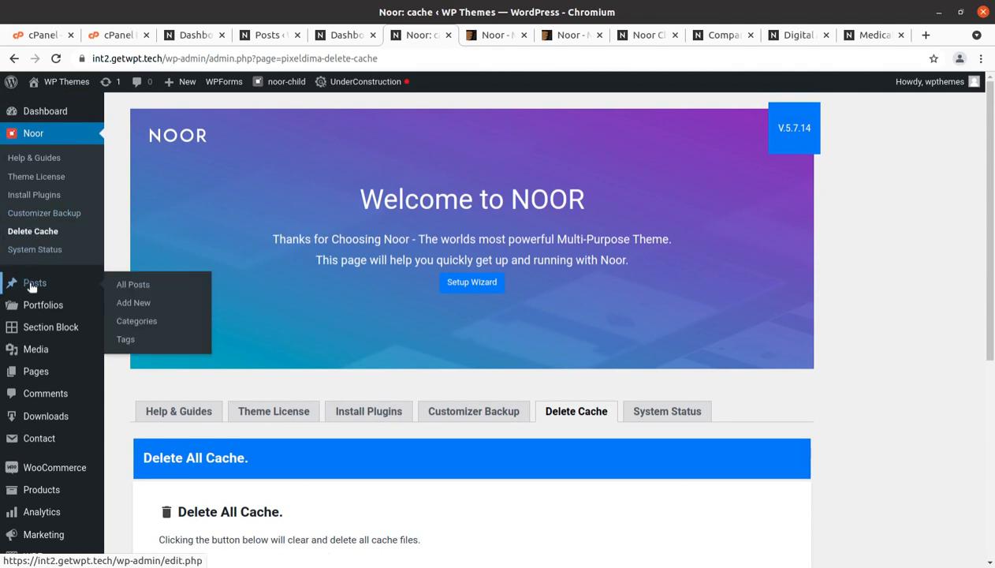
- Open the list of all portfolio items in a new browser tab, close the older Posts and Dashboard tabs and switch to the list
mouse_move(34, 309)
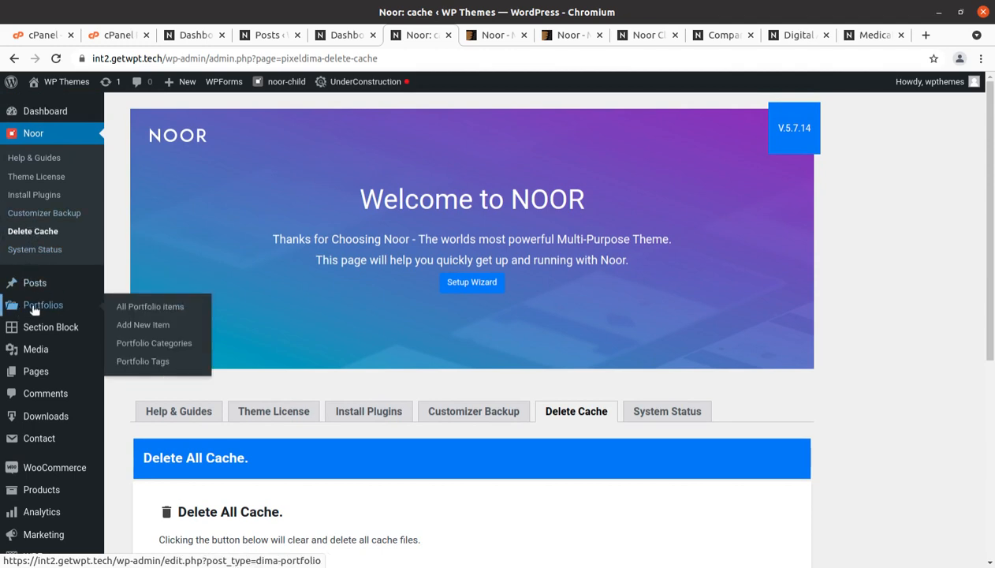
middle_click(134, 307)
left_click(456, 36)
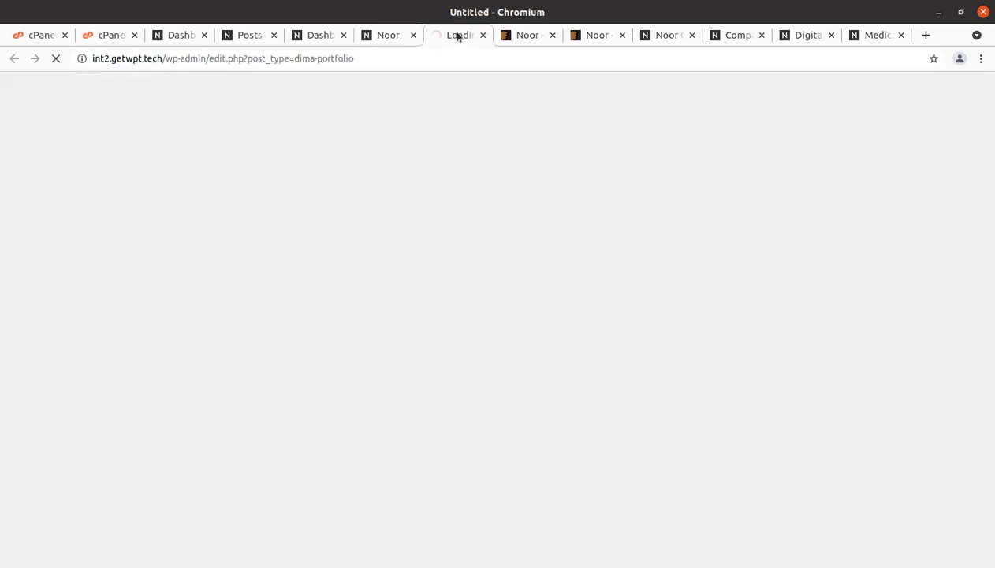
left_click(374, 39)
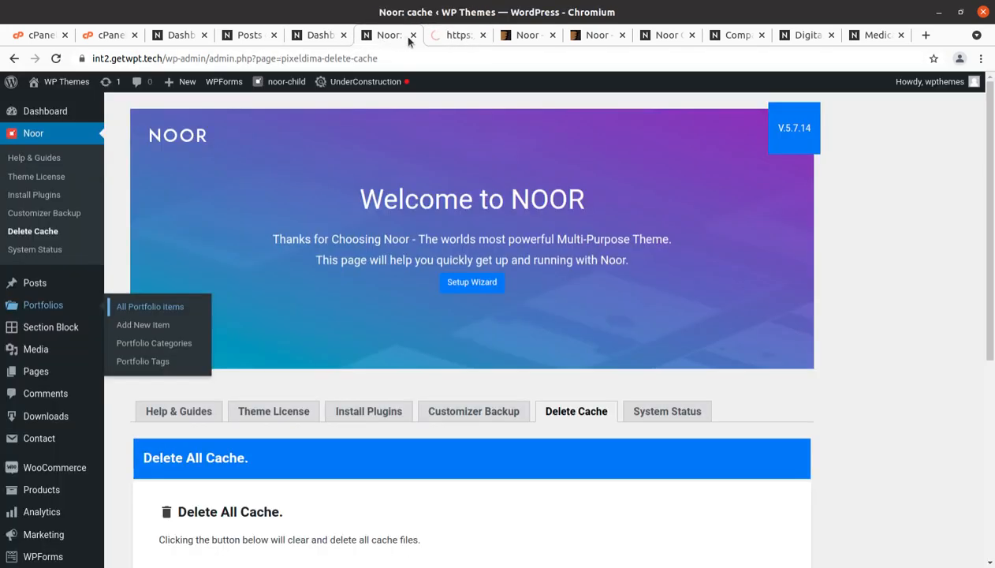
left_click(308, 38)
left_click(251, 36)
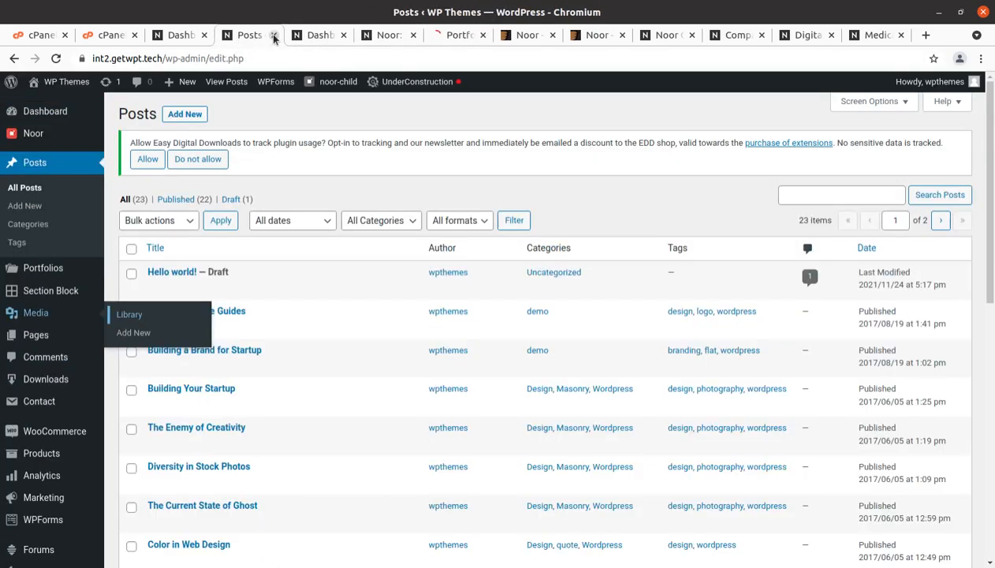
left_click(273, 35)
left_click(315, 36)
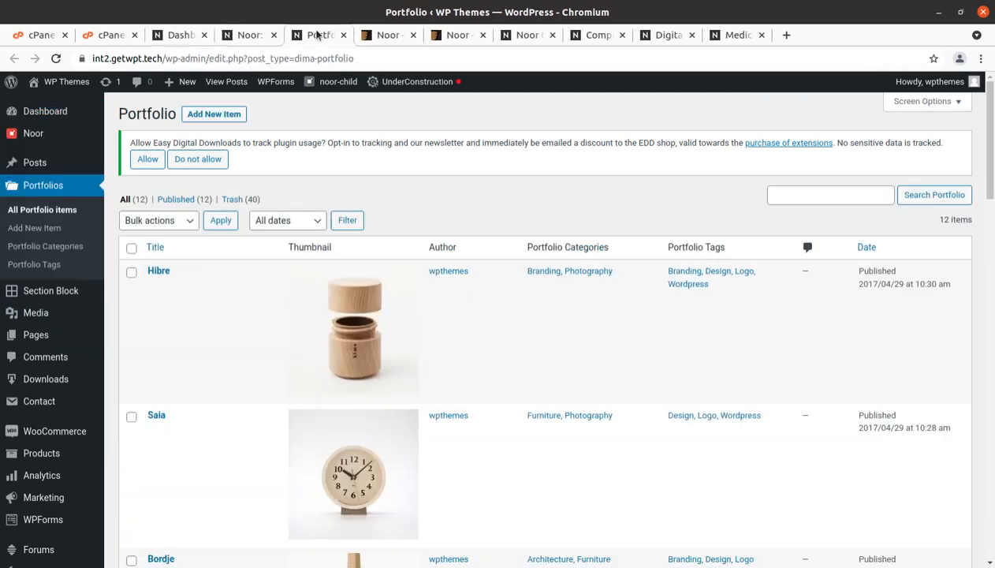
- Open the Sigwa portfolio item for editing and view its content and Portfolio Settings
scroll(277, 364, "down", 10)
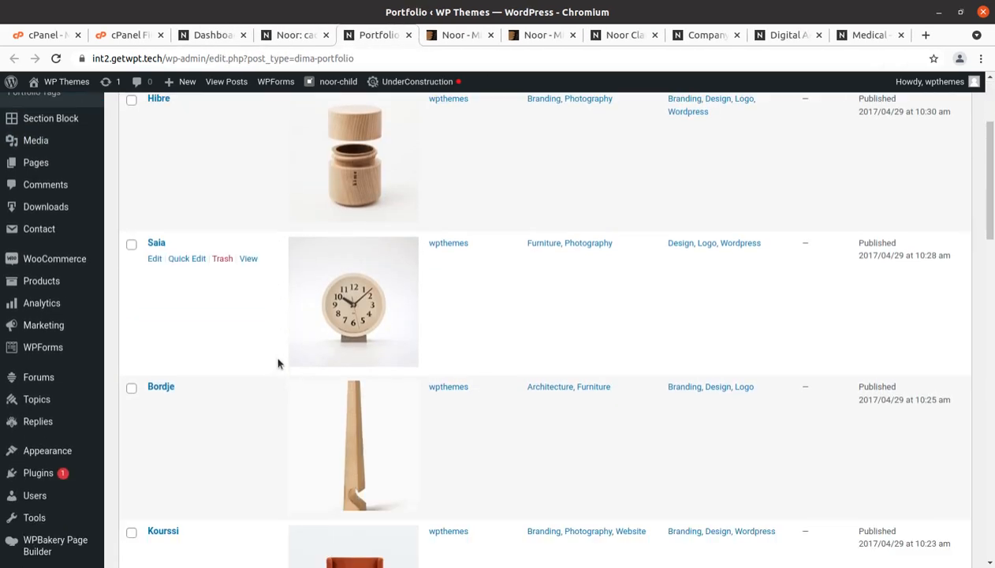
scroll(277, 363, "down", 4)
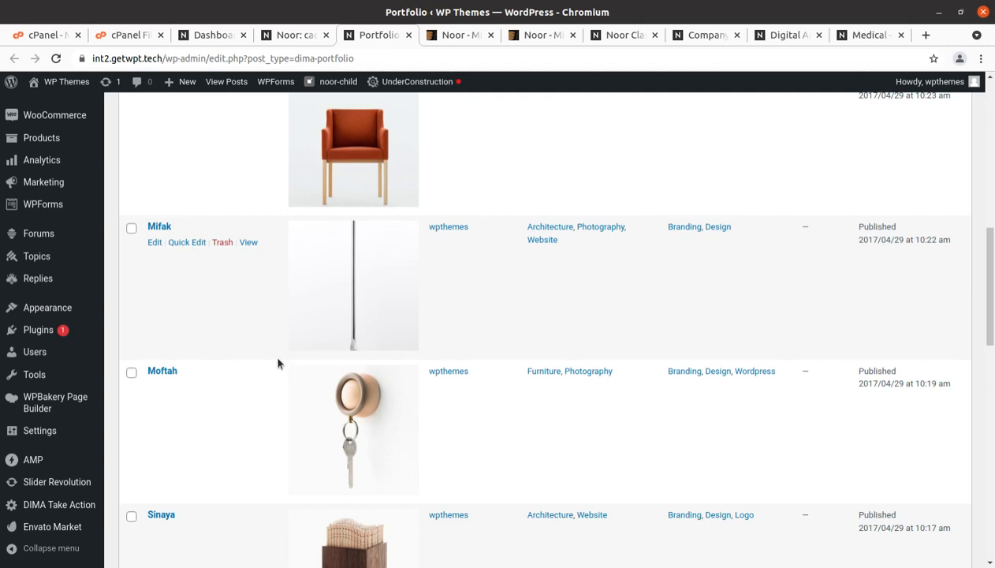
scroll(278, 363, "down", 7)
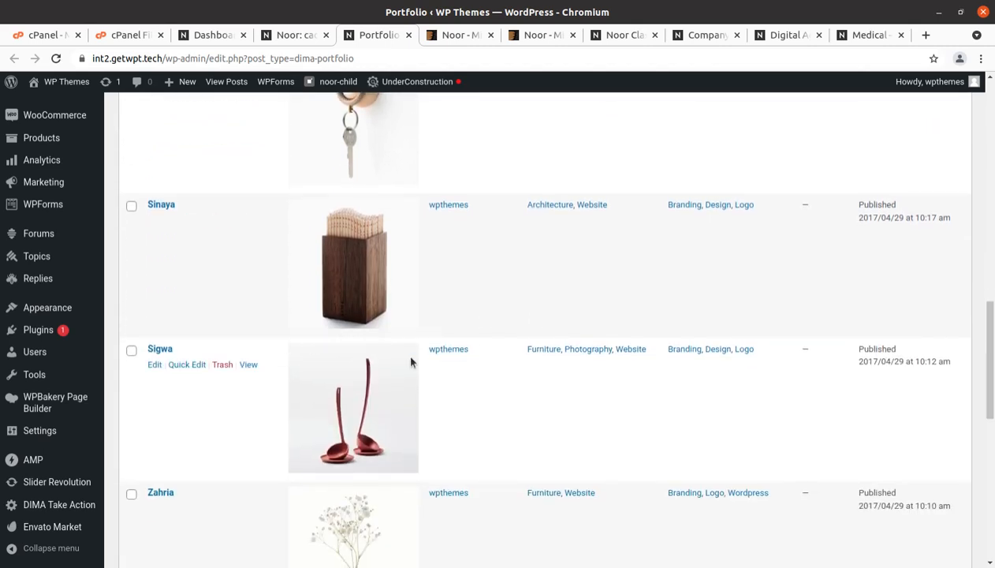
left_click(156, 365)
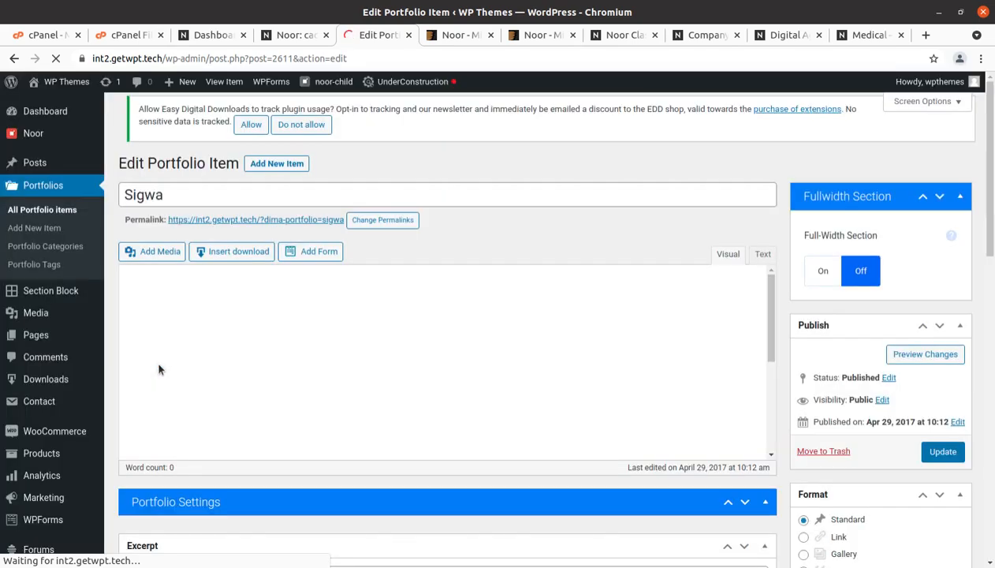
scroll(360, 378, "down", 3)
scroll(359, 378, "down", 4)
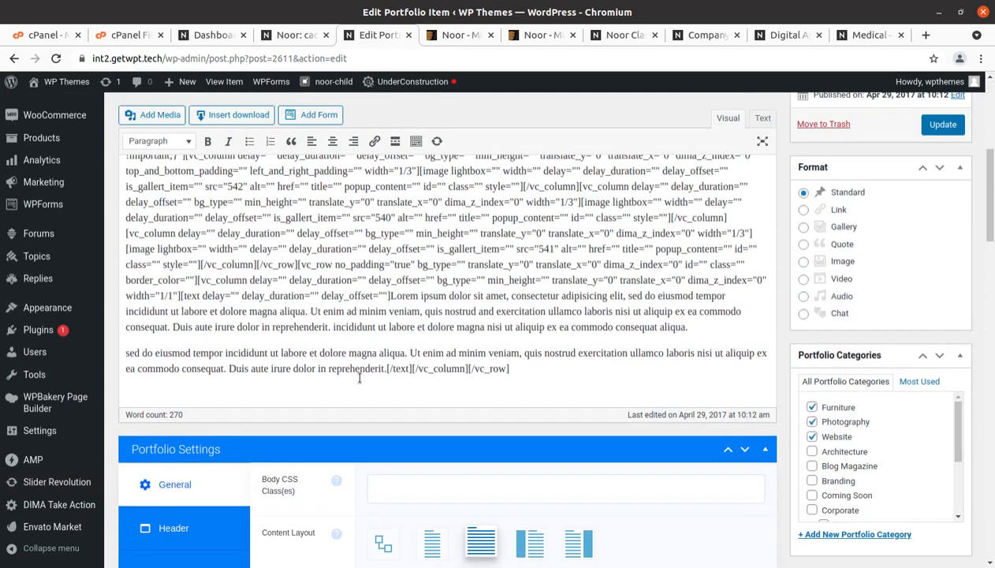
- Examine the Sigwa portfolio item's shortcode content together with its title, publishing and format settings
scroll(359, 377, "up", 4)
scroll(217, 320, "up", 3)
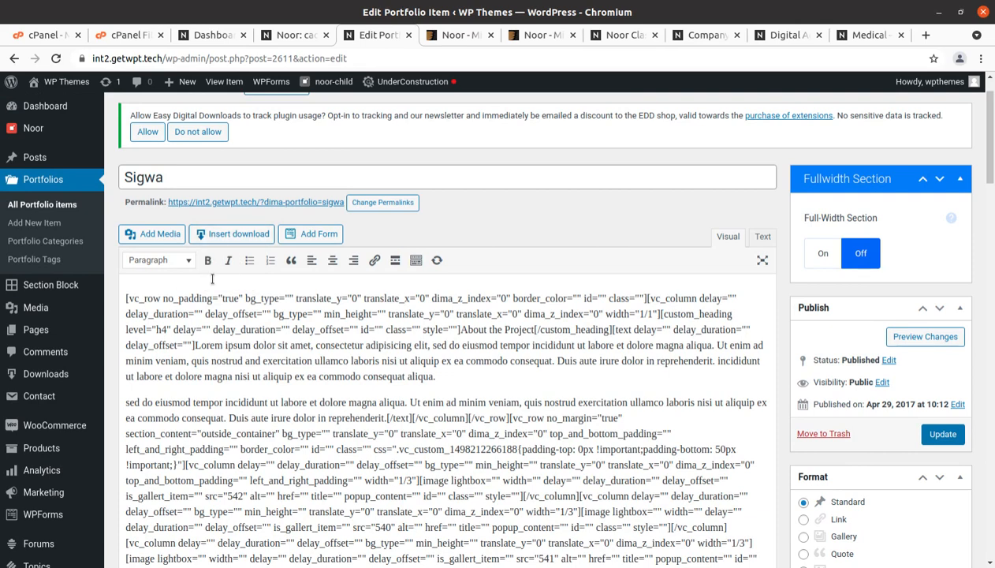
scroll(217, 236, "up", 1)
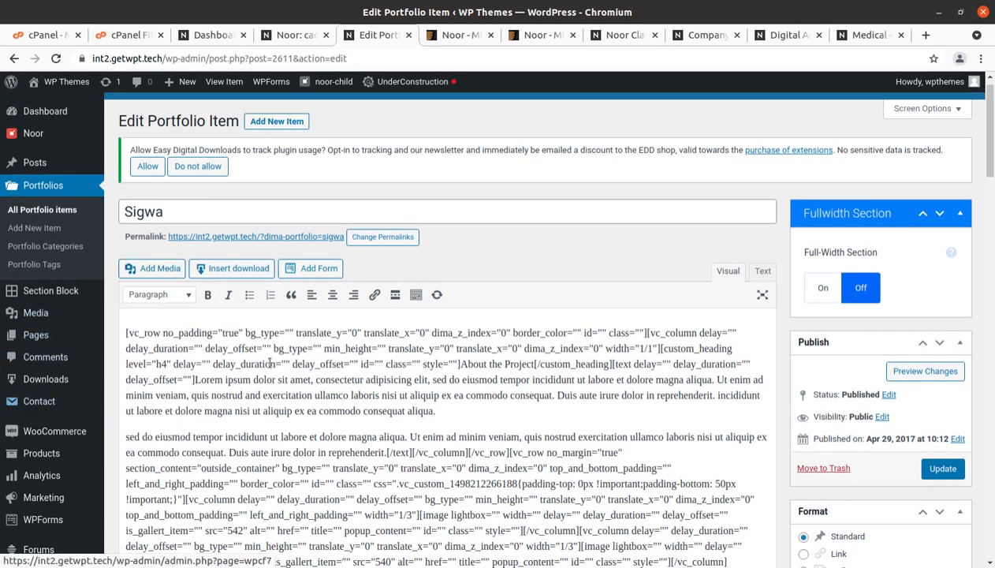
scroll(271, 363, "down", 3)
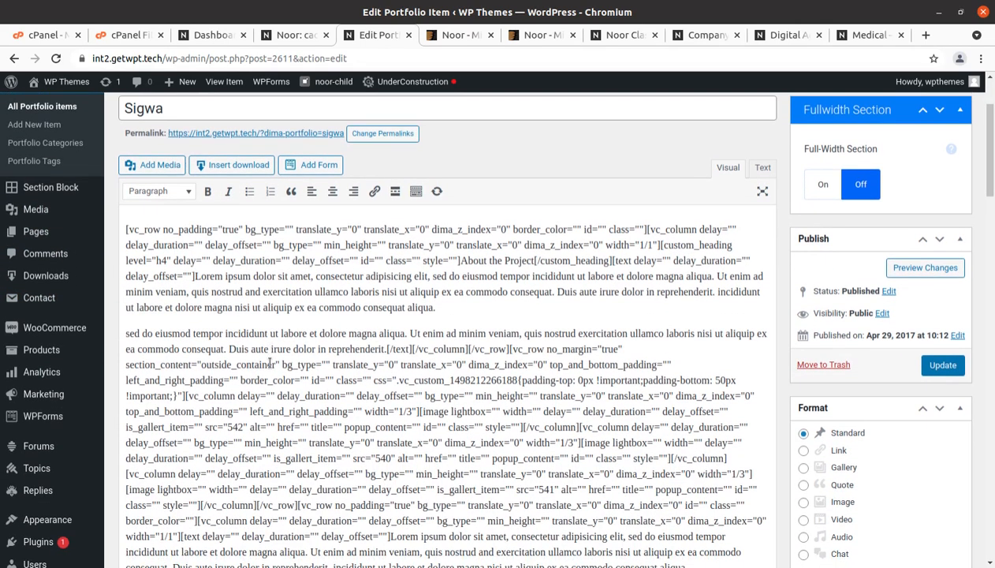
scroll(270, 363, "down", 4)
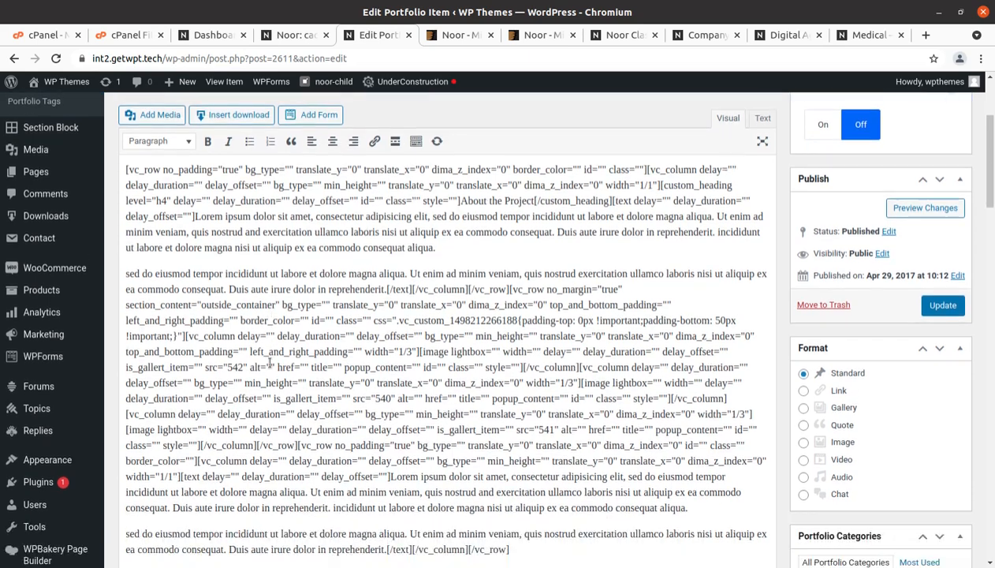
scroll(68, 367, "up", 6)
scroll(69, 367, "up", 2)
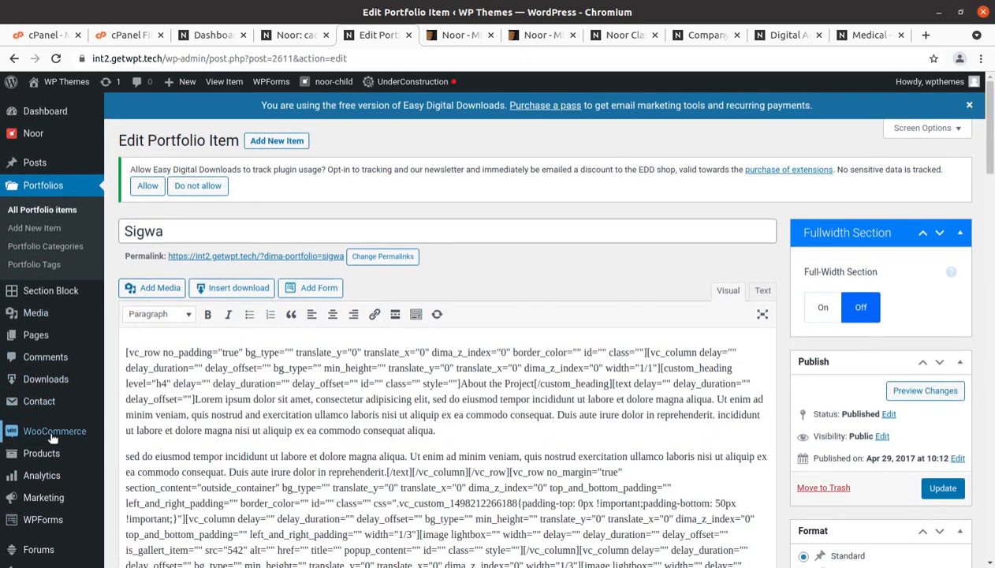
- Open WPBakery Page Builder's Role Manager in a new browser tab and switch to it
scroll(49, 438, "down", 3)
scroll(52, 438, "down", 3)
mouse_move(32, 509)
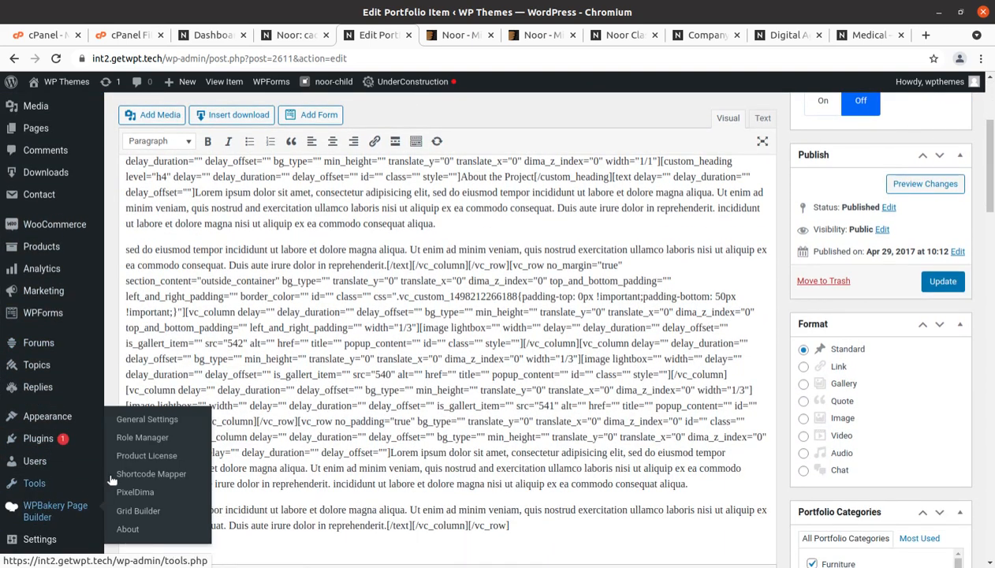
middle_click(131, 439)
left_click(409, 35)
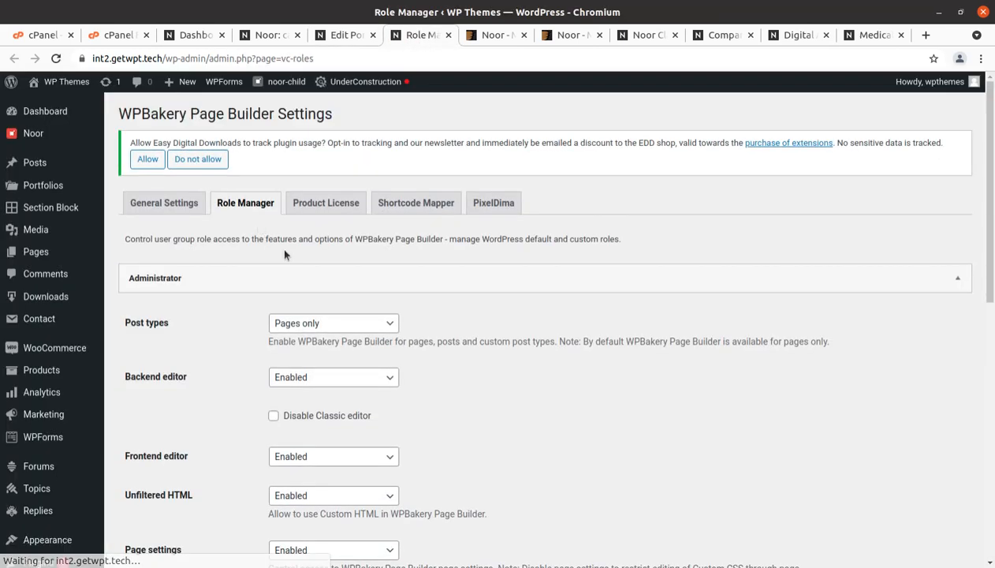
- Set the Administrator role's post types to Custom, enable dima-portfolio and dimablock, and save the changes
left_click(360, 330)
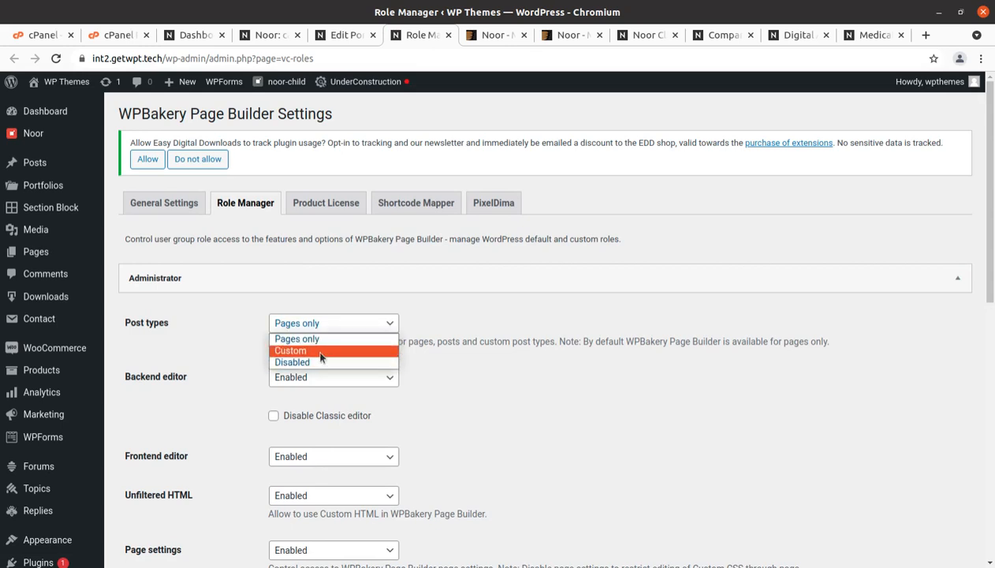
left_click(318, 350)
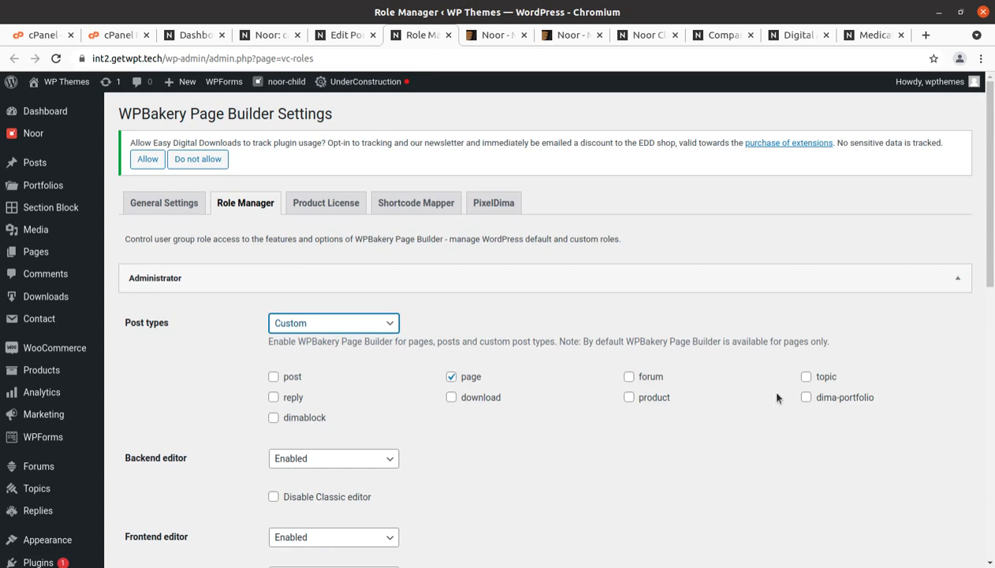
left_click(805, 398)
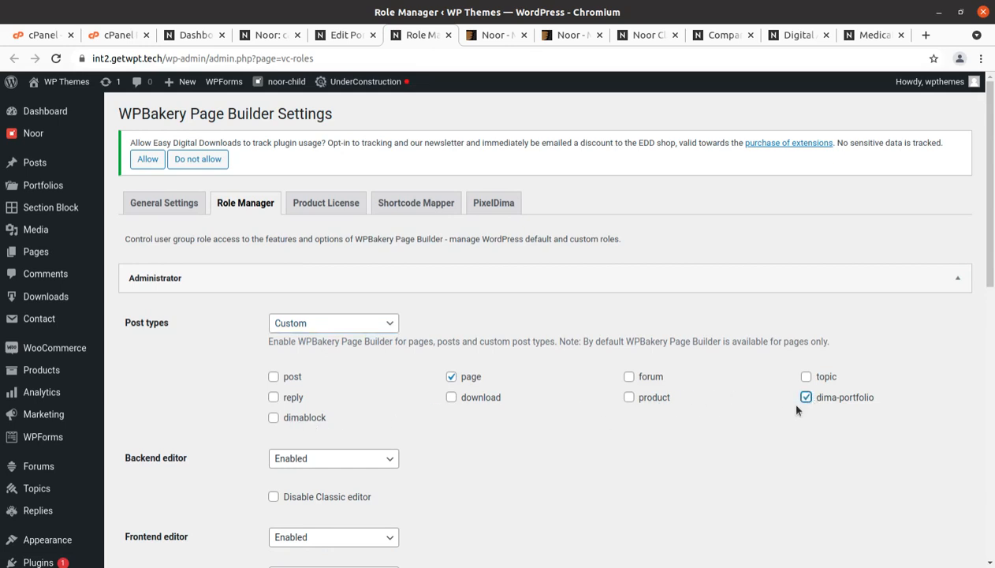
left_click(274, 420)
scroll(298, 414, "down", 3)
scroll(297, 415, "down", 6)
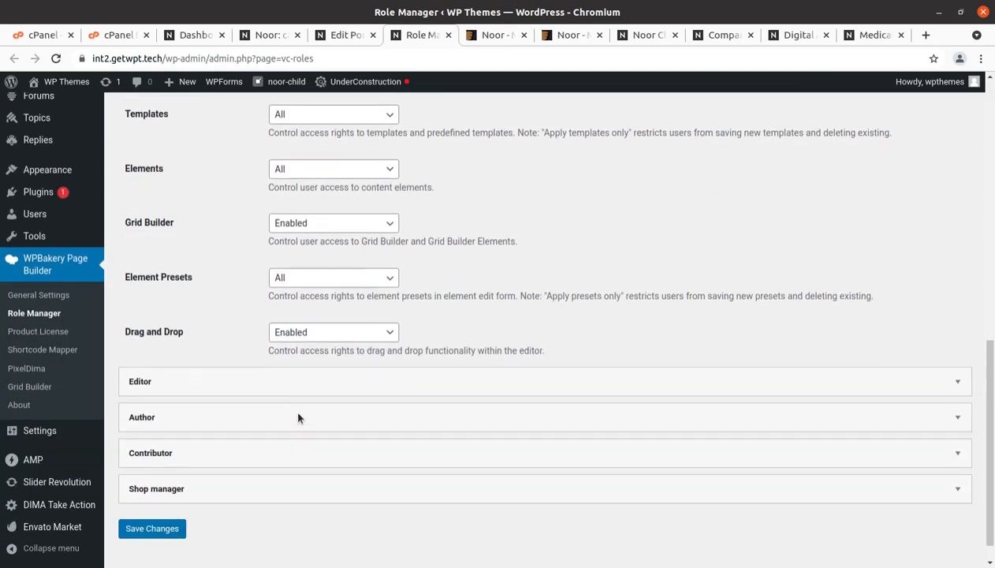
left_click(165, 502)
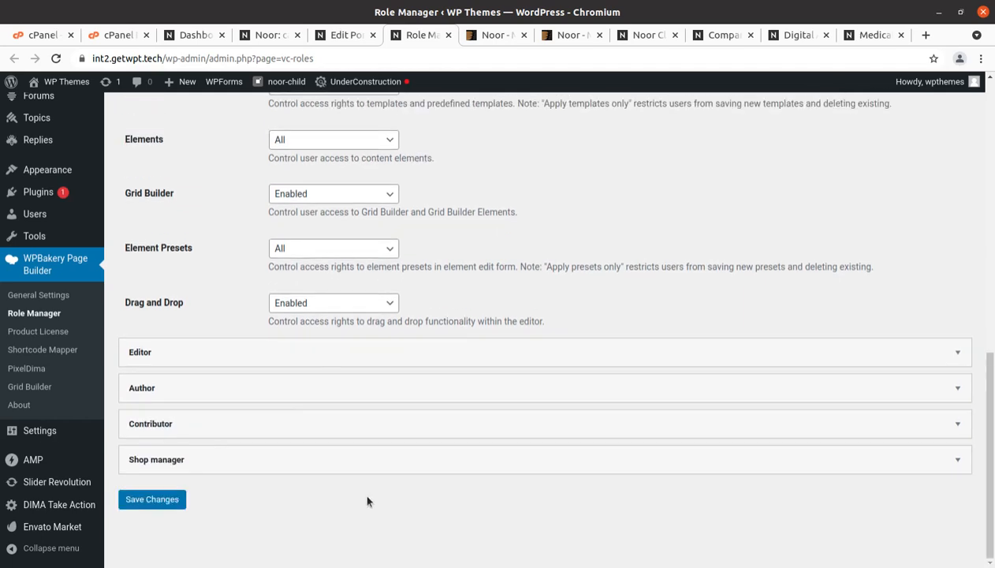
- Reload the Sigwa portfolio item's edit page, examine its WPBakery Page Builder layout, and close its tab
scroll(361, 488, "up", 5)
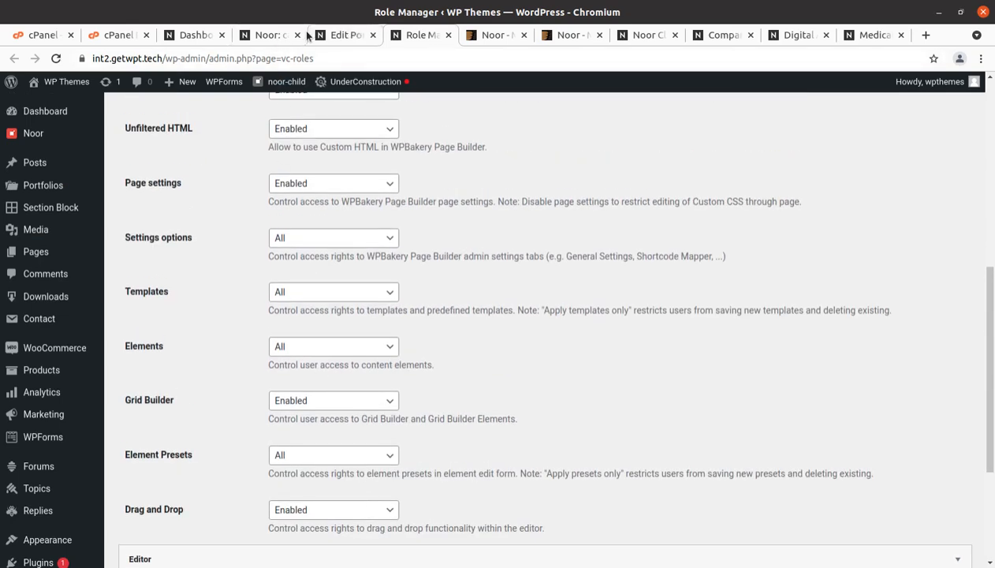
left_click(266, 34)
left_click(325, 38)
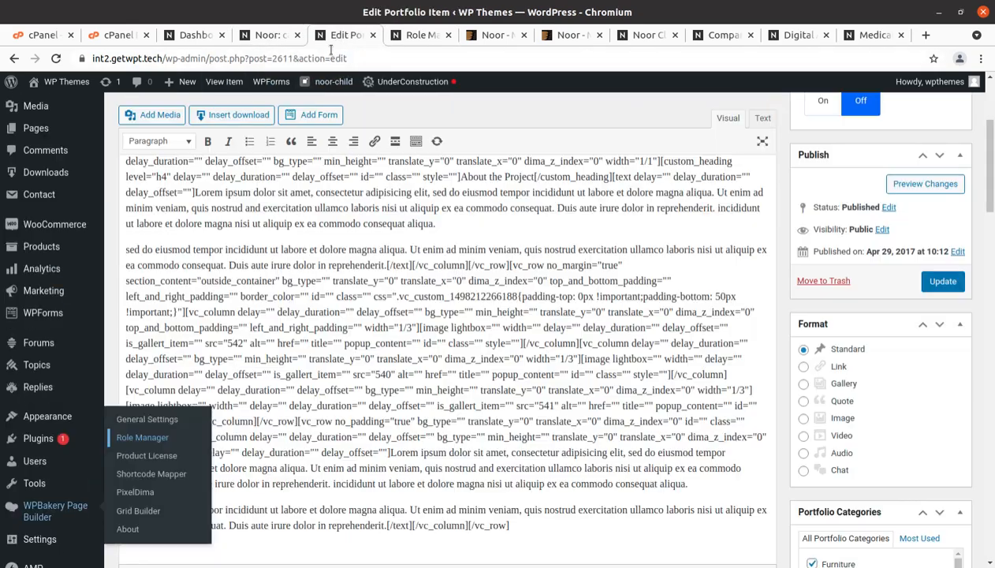
left_click(57, 58)
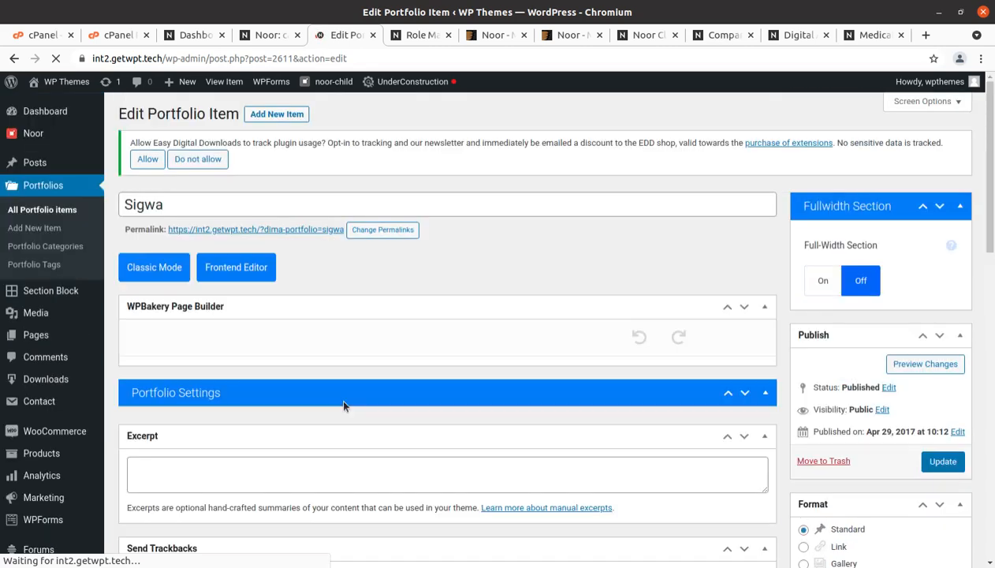
scroll(343, 406, "down", 4)
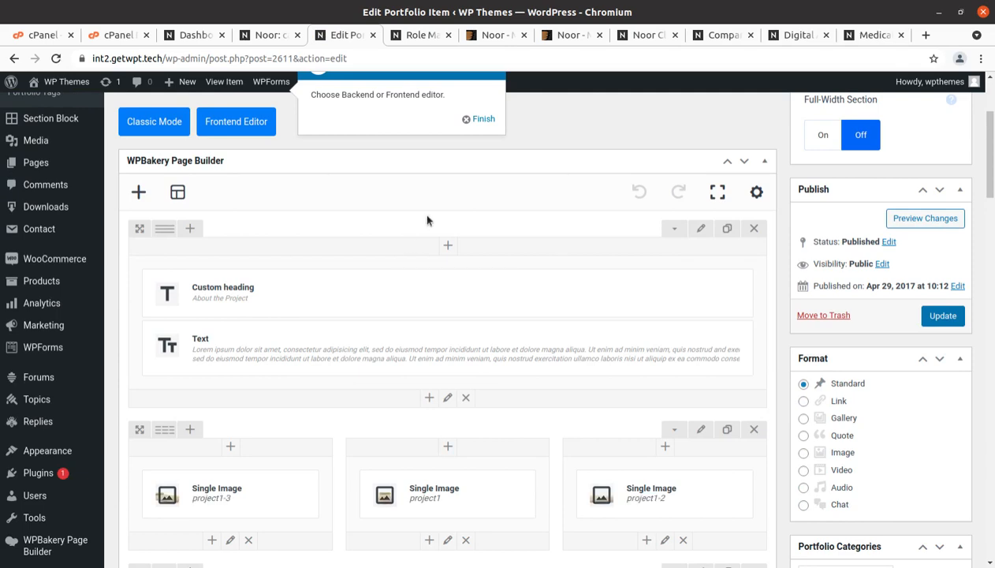
scroll(387, 362, "down", 6)
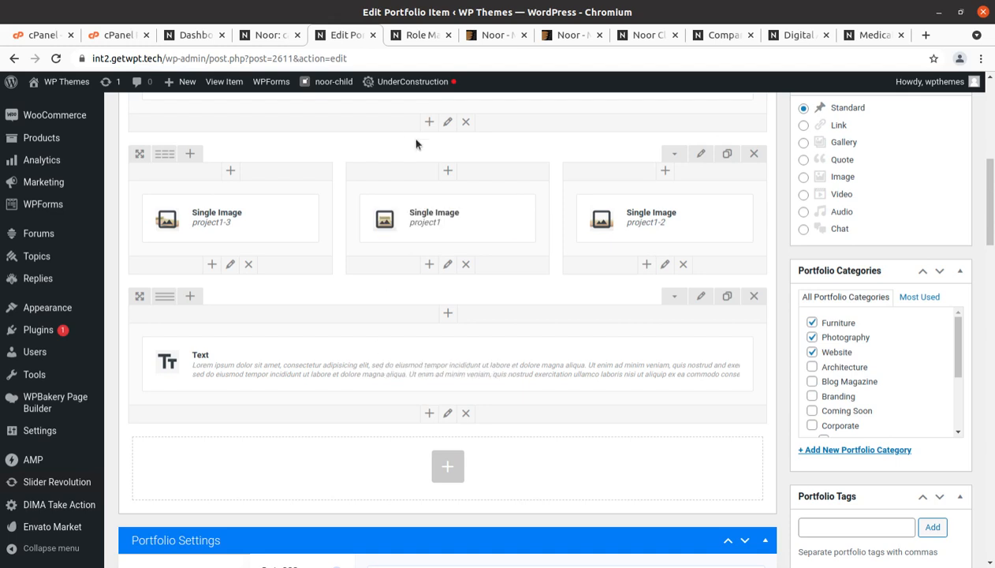
left_click(374, 36)
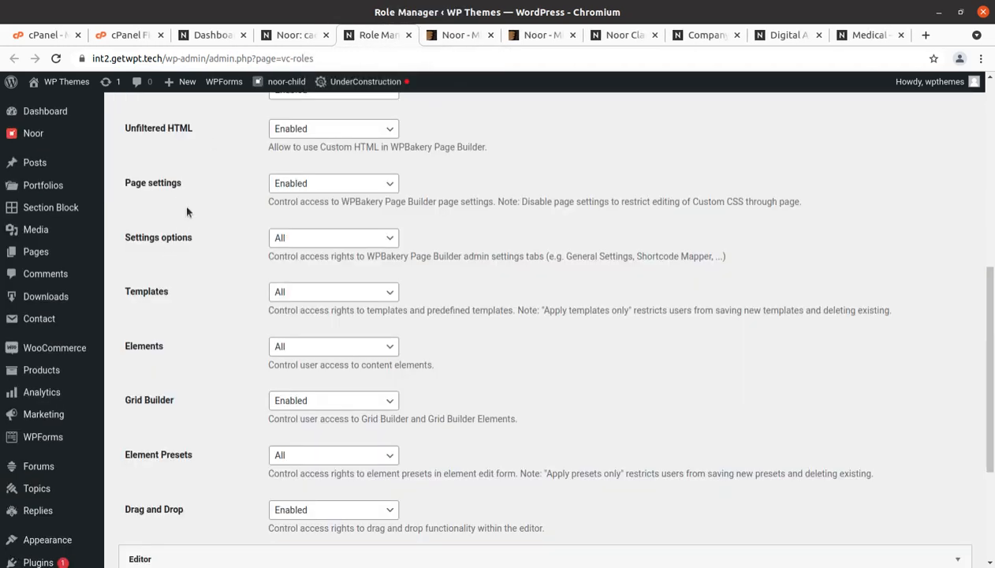
mouse_move(102, 370)
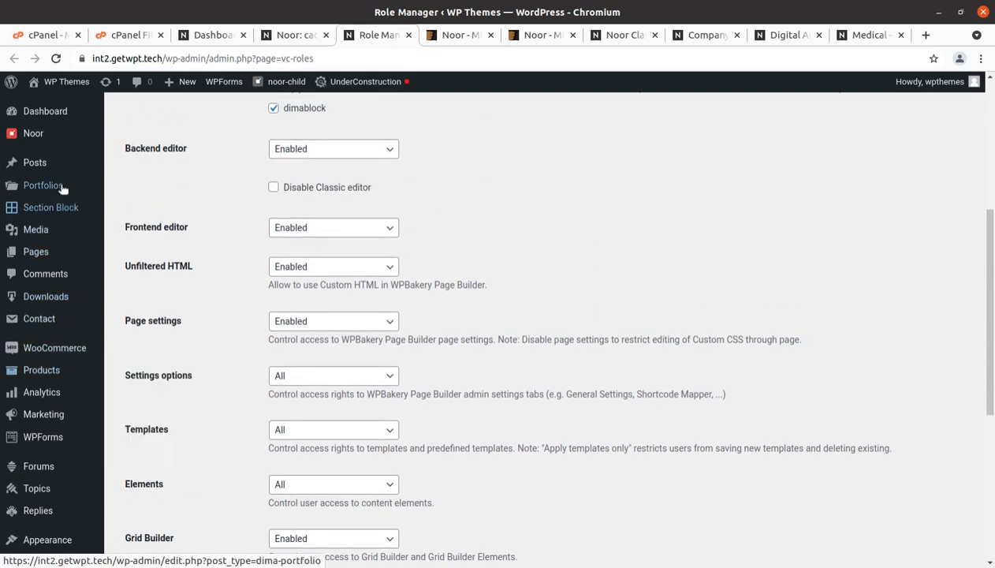
mouse_move(41, 145)
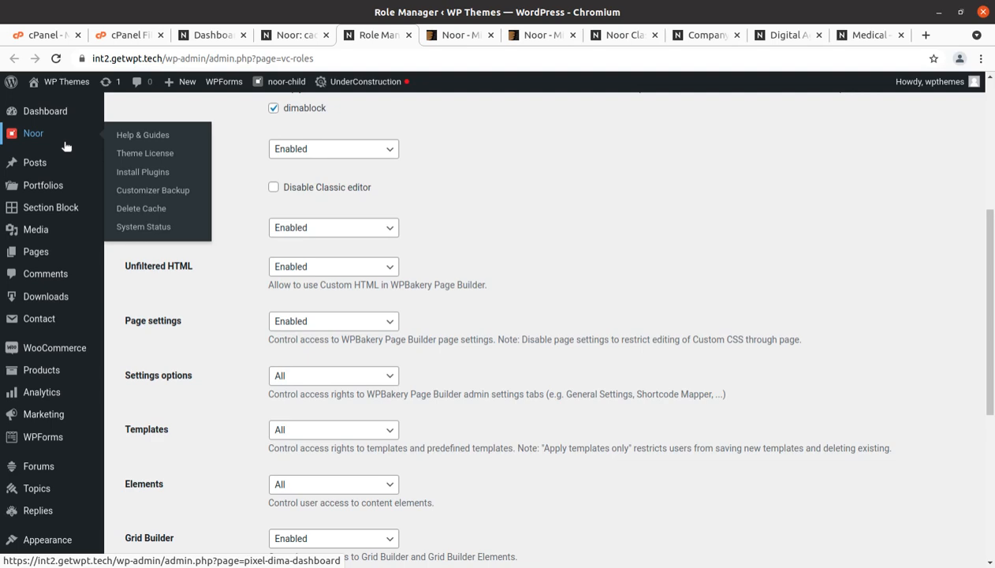
scroll(67, 147, "down", 3)
mouse_move(81, 327)
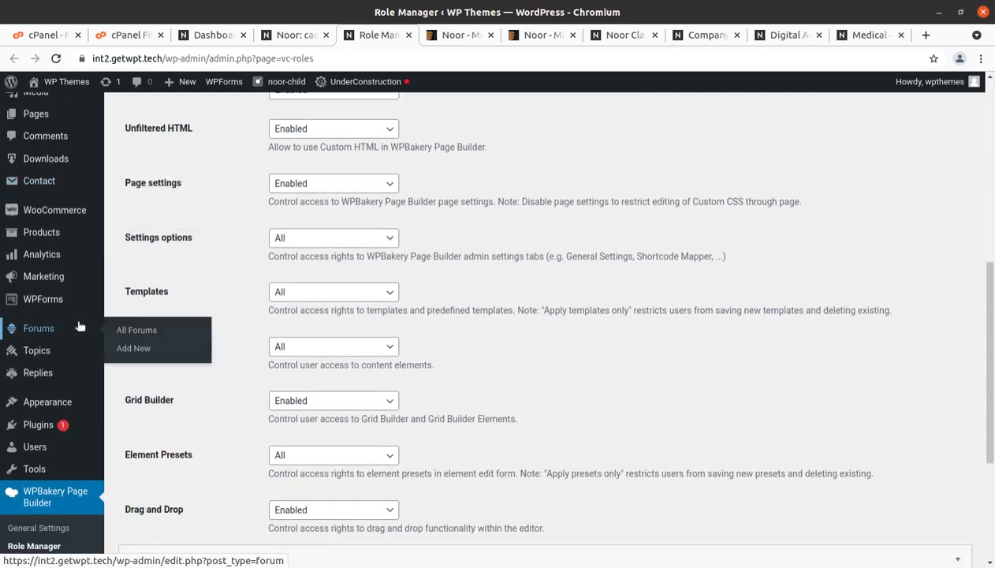
scroll(79, 327, "down", 4)
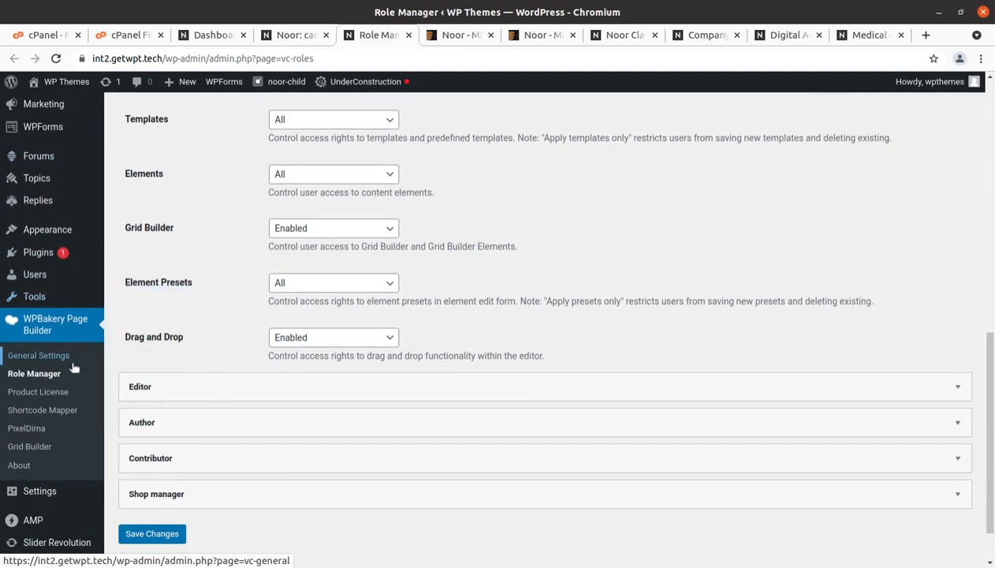
scroll(73, 367, "up", 10)
mouse_move(73, 368)
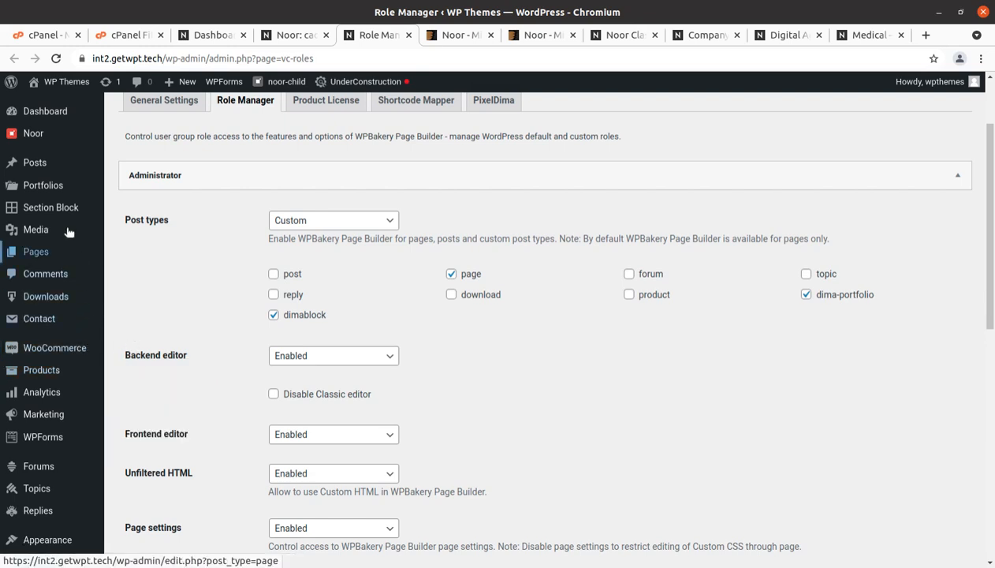
- Open the list of all section blocks in a new browser tab and switch to it
scroll(38, 229, "up", 3)
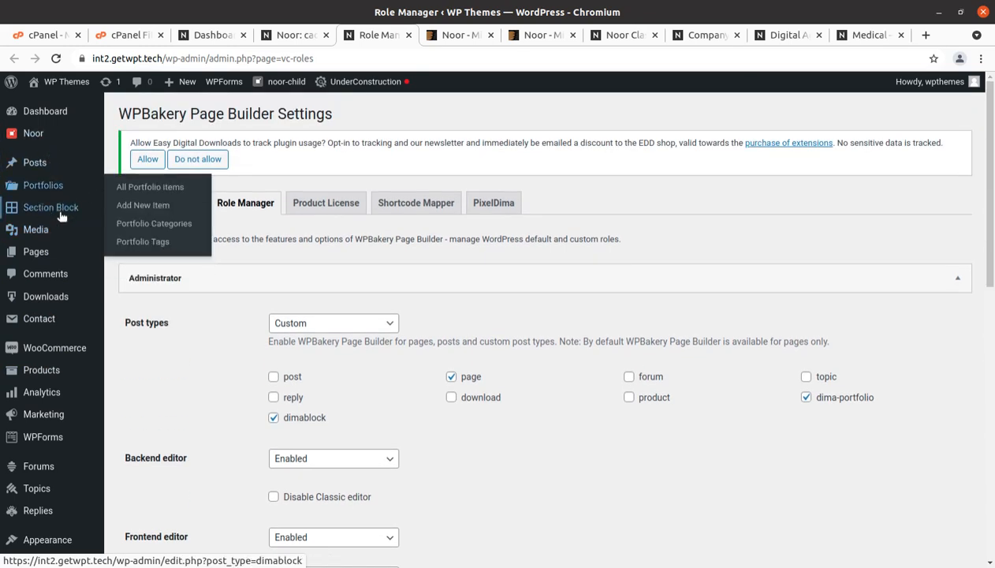
mouse_move(51, 208)
middle_click(120, 209)
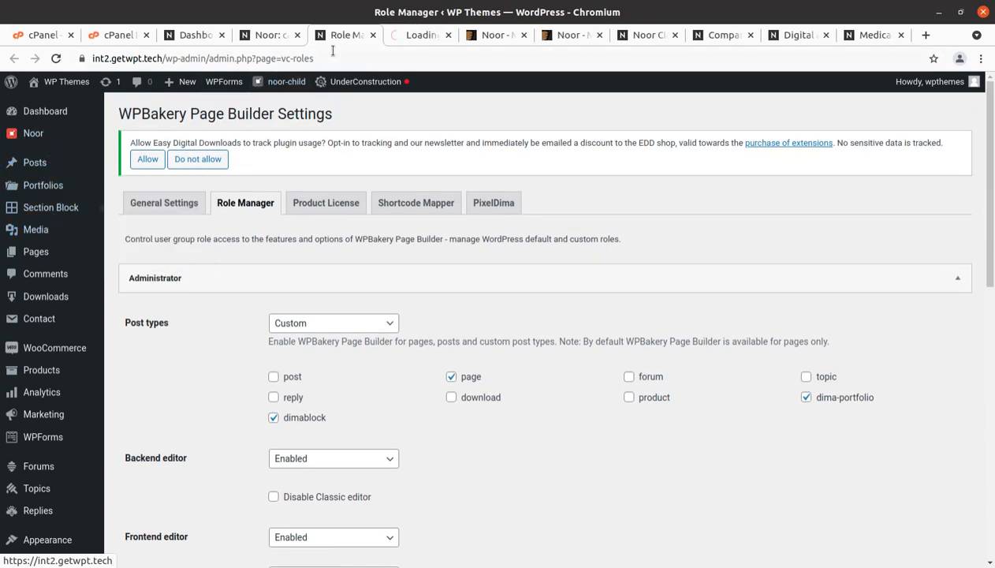
key("ctrl+Tab")
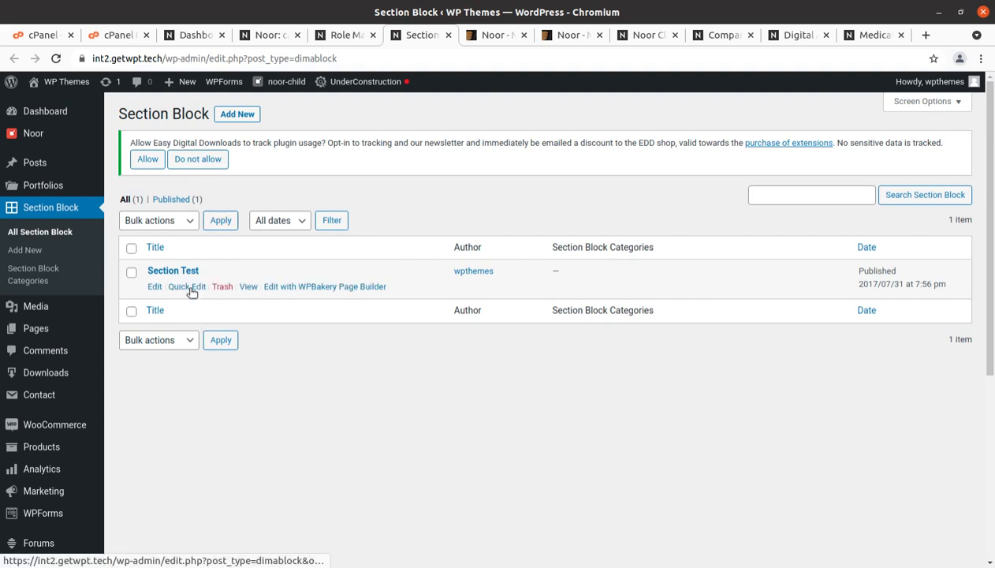
- Open the All Downloads list in a new browser tab, view it, and close that tab
scroll(67, 338, "down", 2)
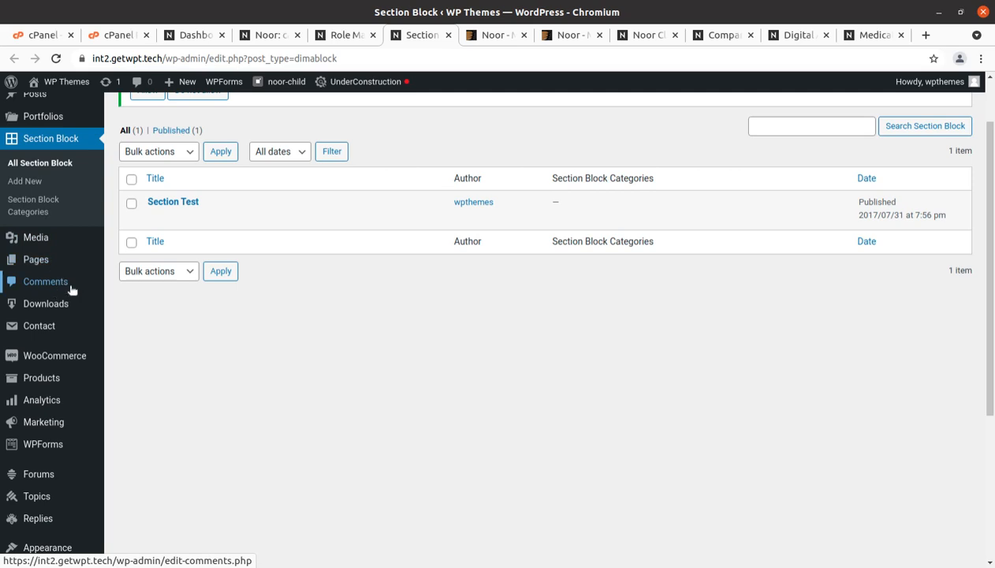
mouse_move(48, 315)
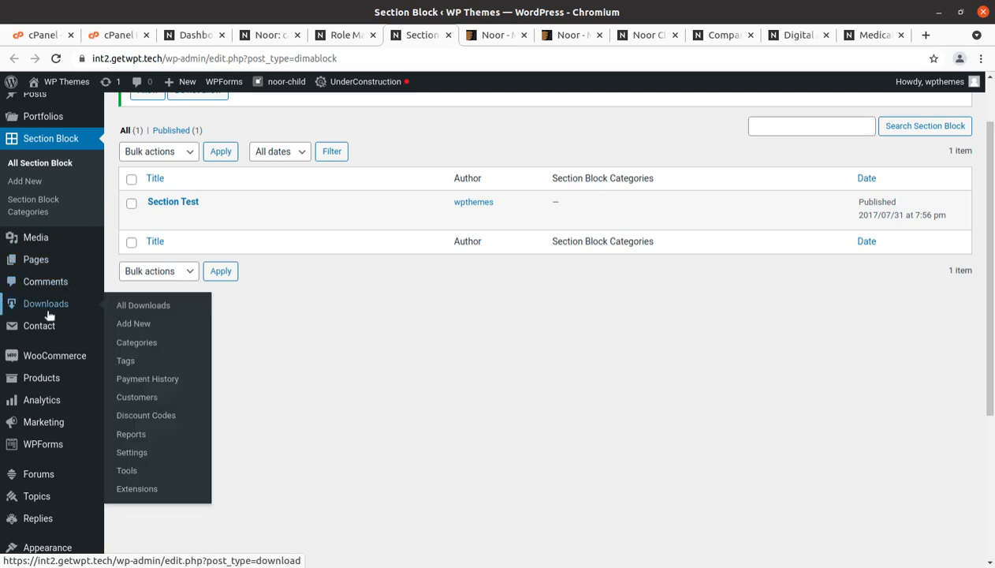
middle_click(135, 311)
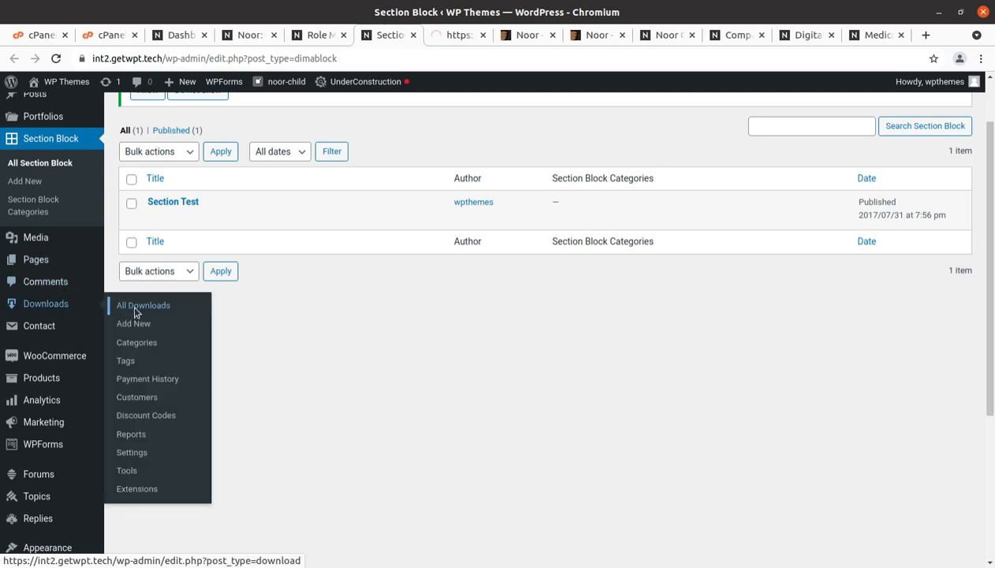
left_click(455, 36)
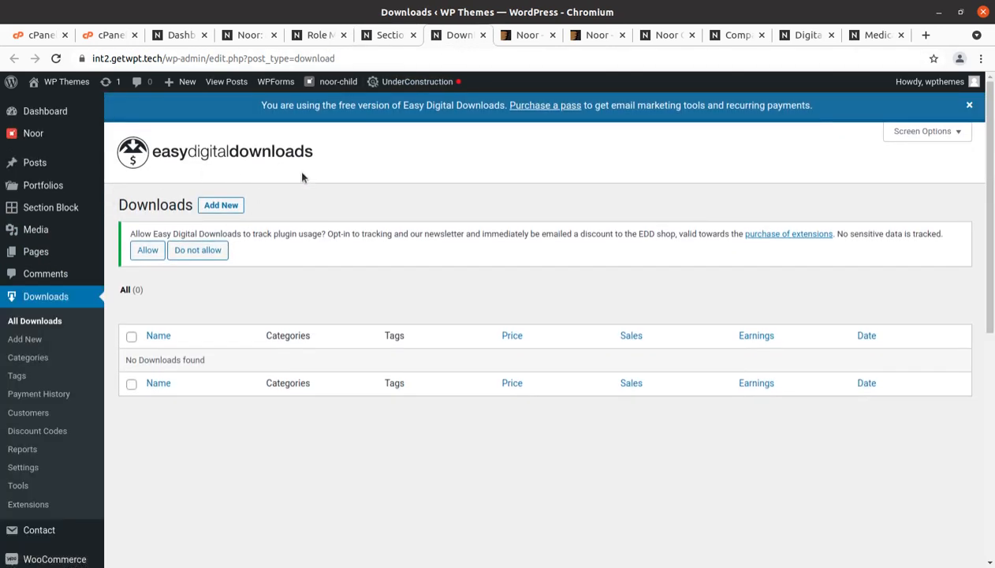
left_click(483, 34)
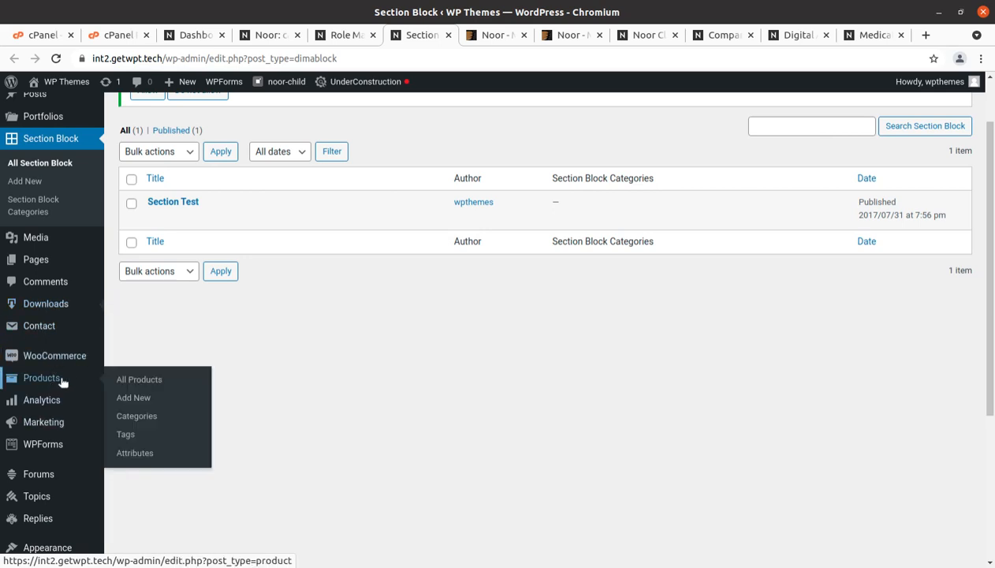
- Open the Theme Setup wizard in a new browser tab and switch to it
scroll(61, 371, "down", 1)
scroll(54, 377, "down", 2)
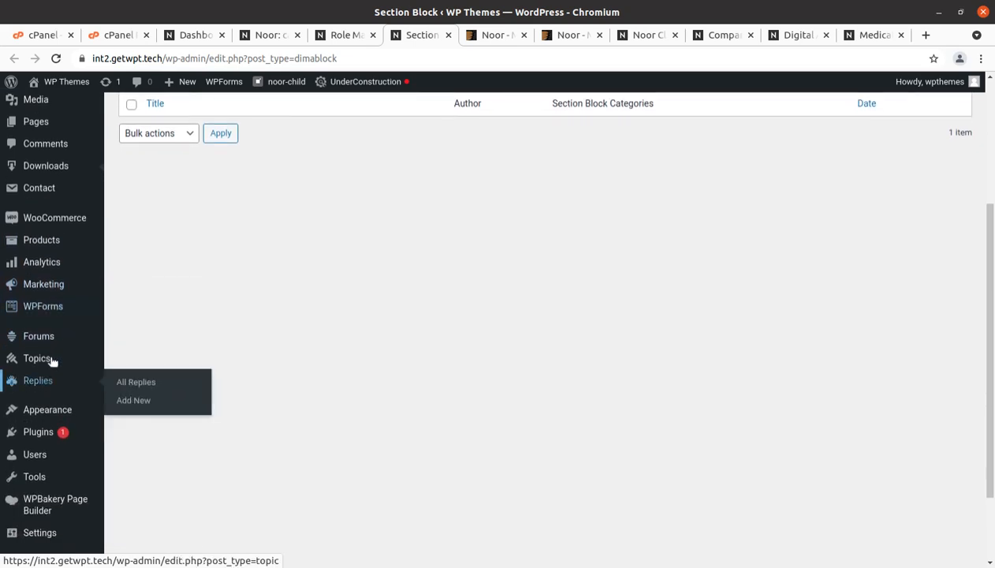
mouse_move(52, 341)
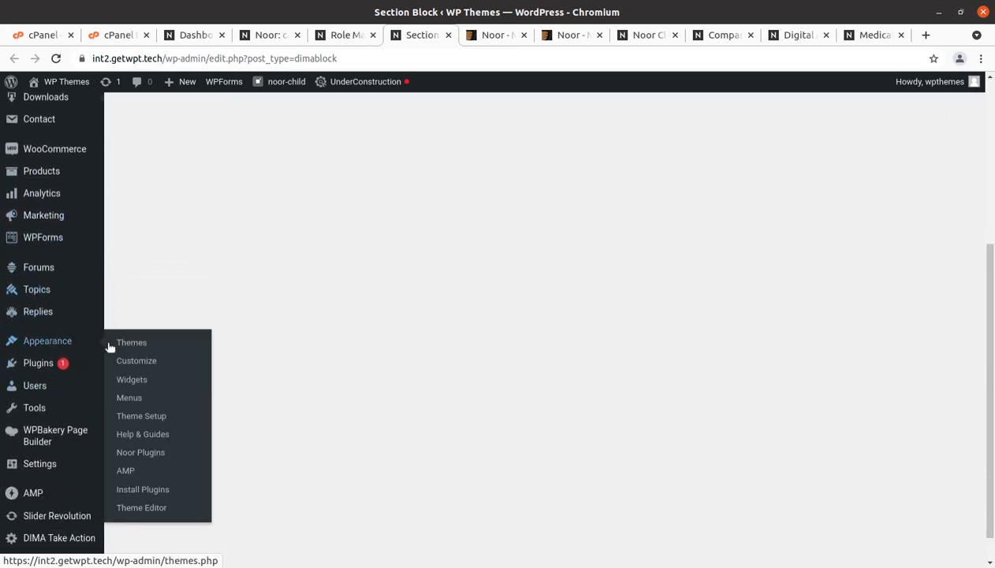
middle_click(160, 417)
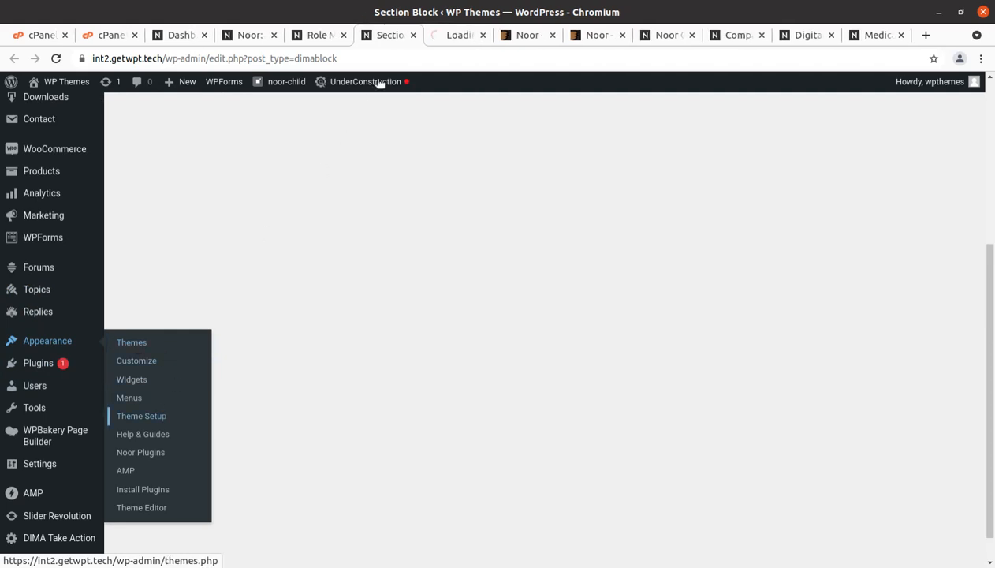
left_click(451, 35)
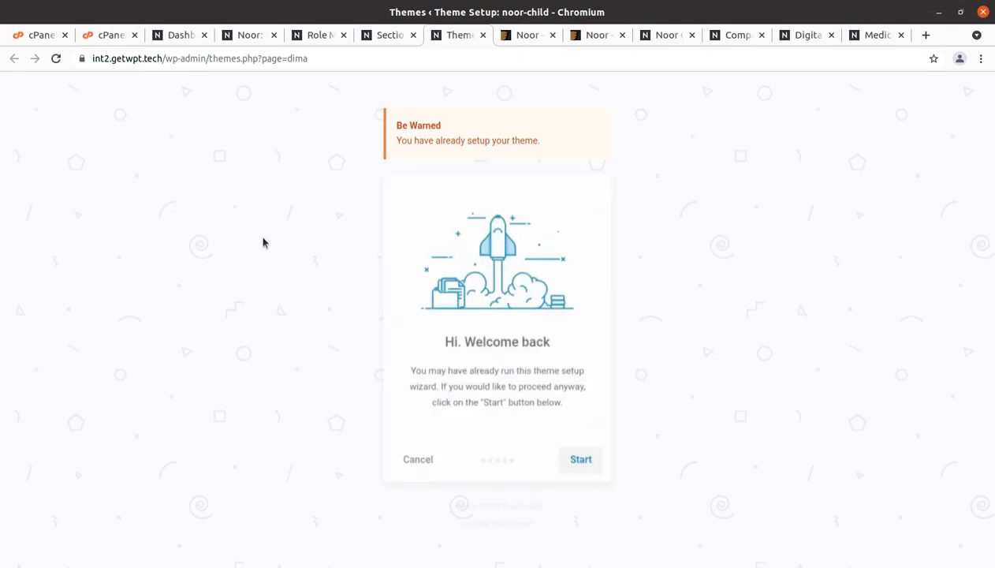
- Close the Theme Setup tab, open the DIMA Take Action settings in a new browser tab and switch to it
left_click(483, 35)
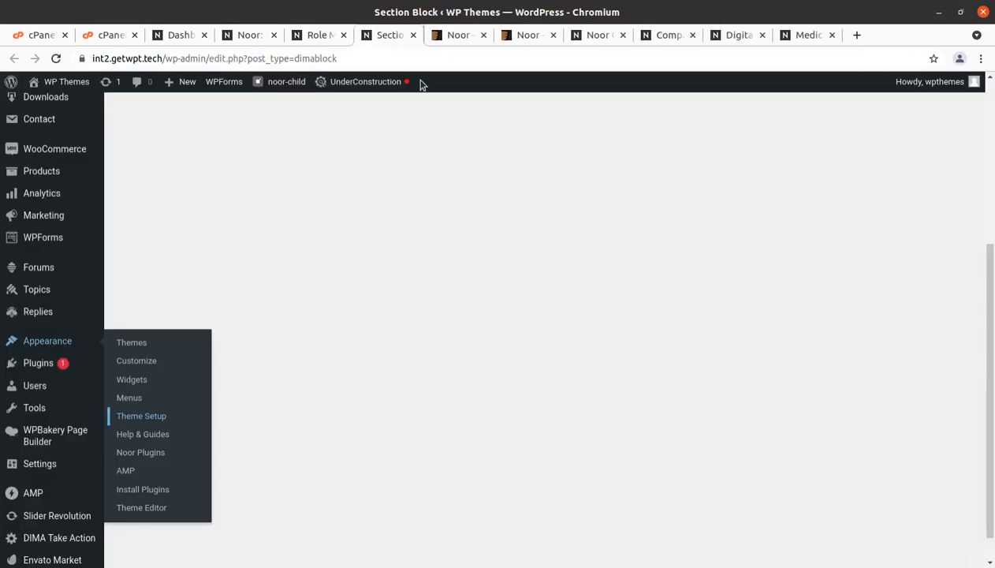
mouse_move(75, 471)
scroll(71, 471, "down", 1)
mouse_move(32, 465)
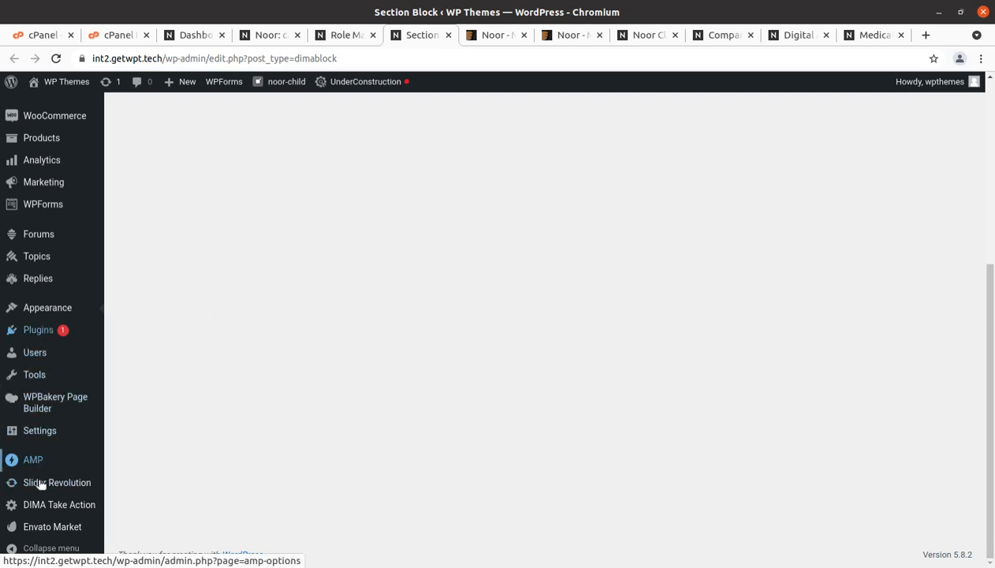
mouse_move(45, 512)
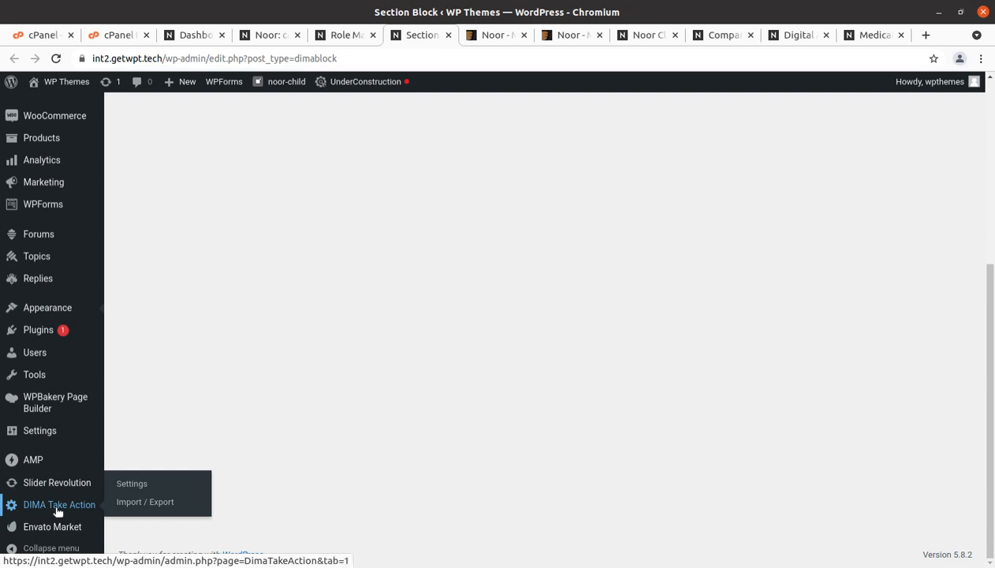
middle_click(134, 484)
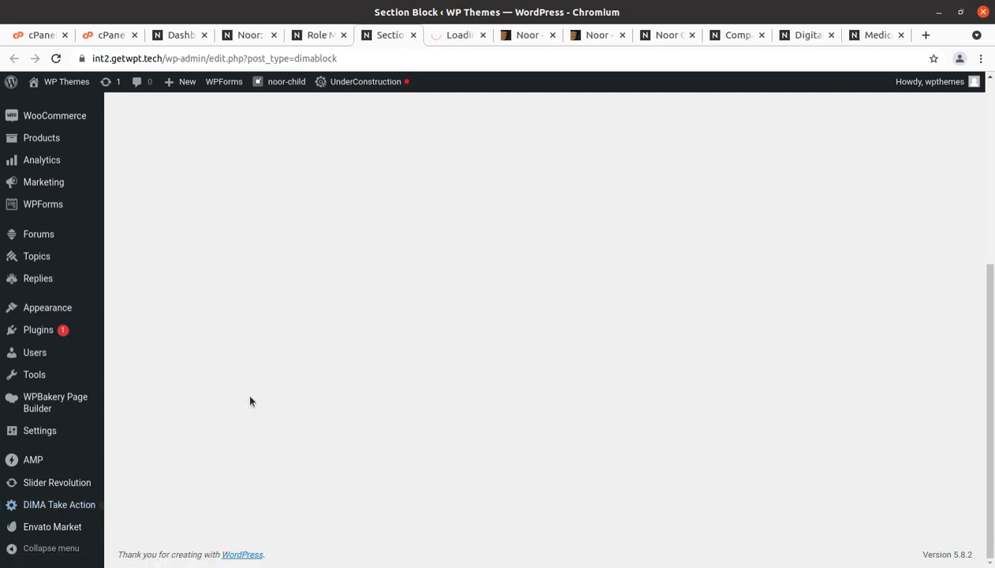
left_click(452, 35)
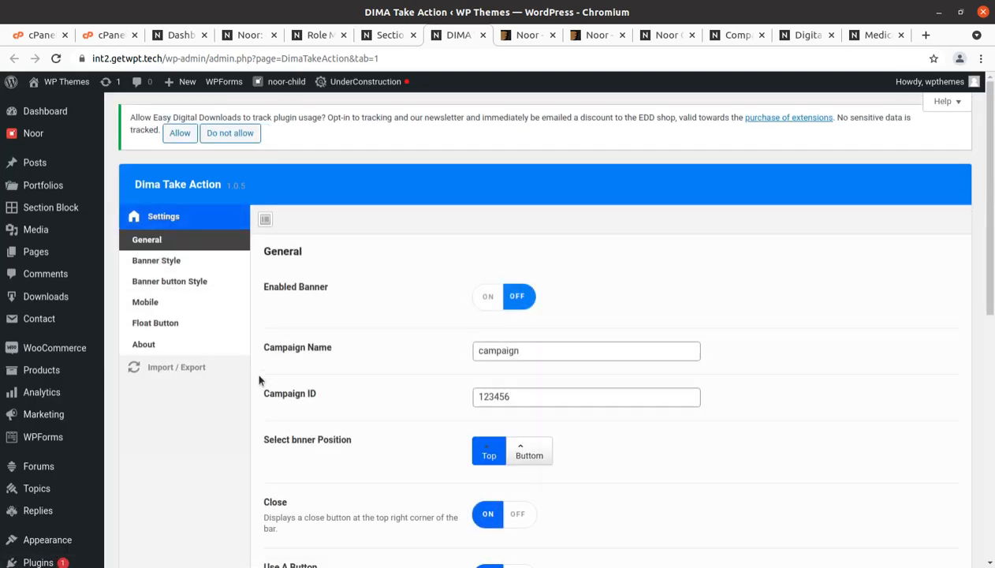
- View the Banner Style, Banner button Style, Float Button and About sections of the Dima Take Action settings
left_click(159, 261)
left_click(175, 285)
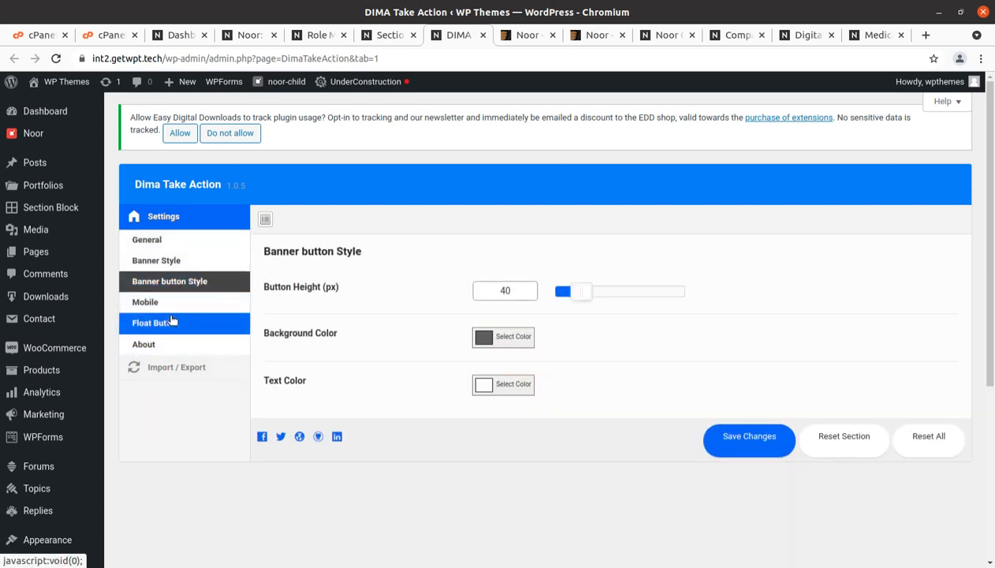
left_click(167, 326)
left_click(158, 344)
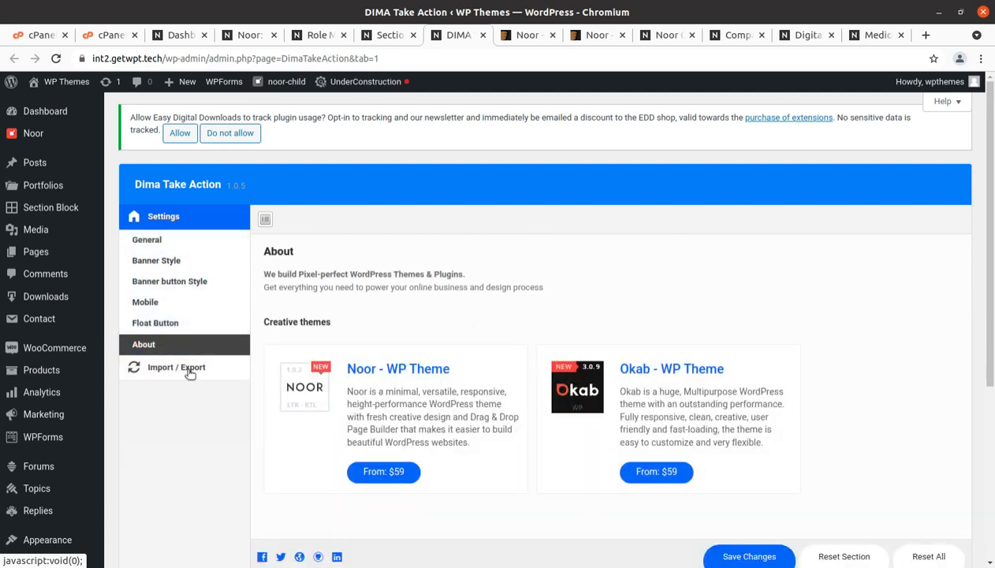
- Examine the General section of the Dima Take Action settings, from the banner and campaign options to the message text
left_click(175, 241)
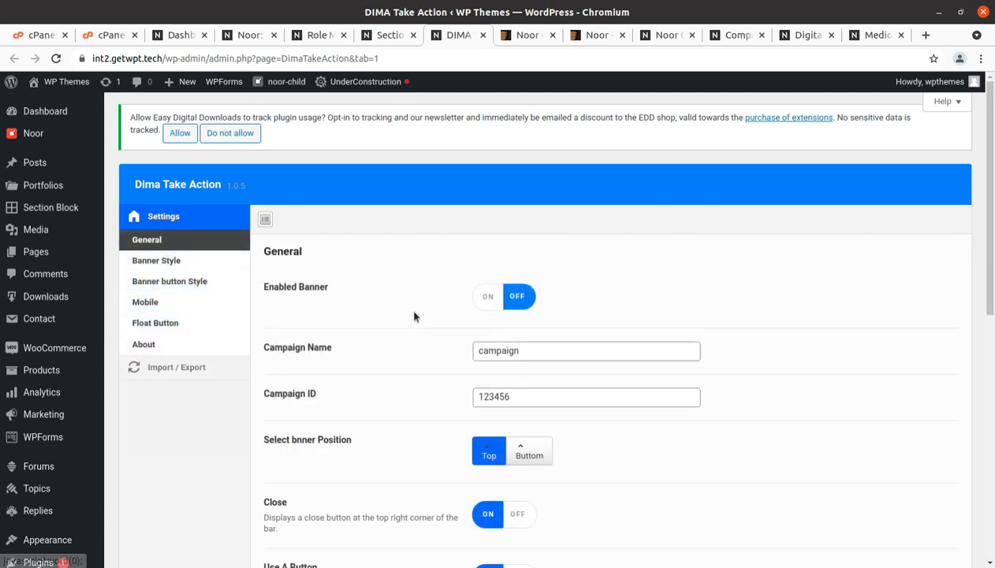
scroll(414, 315, "down", 5)
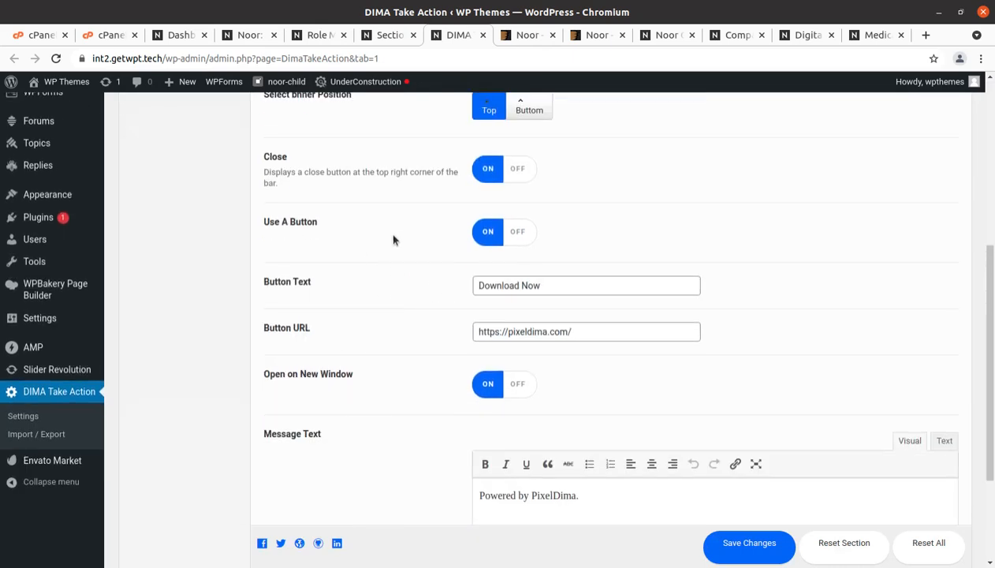
scroll(393, 237, "down", 2)
scroll(520, 359, "up", 4)
scroll(520, 359, "up", 3)
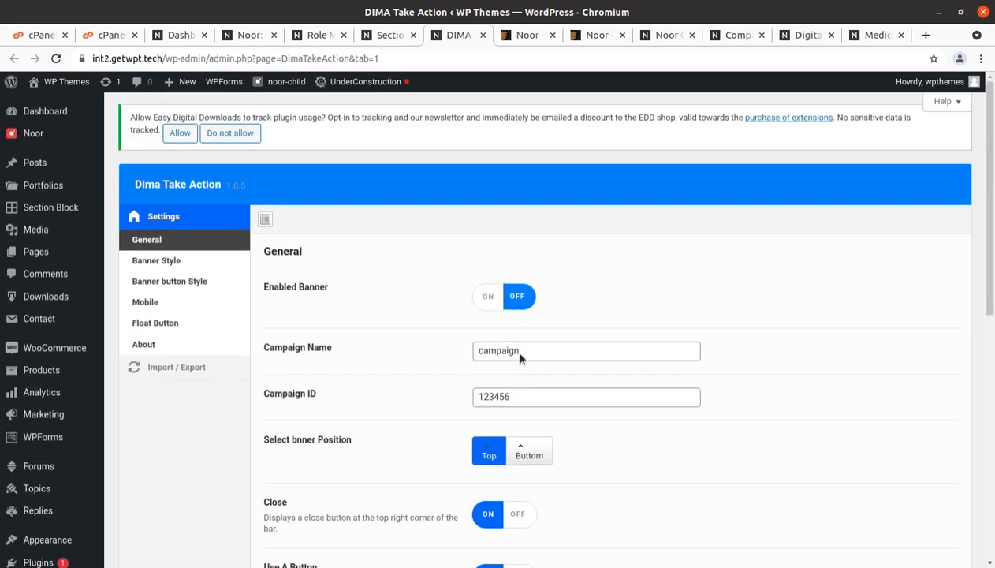
scroll(344, 316, "down", 2)
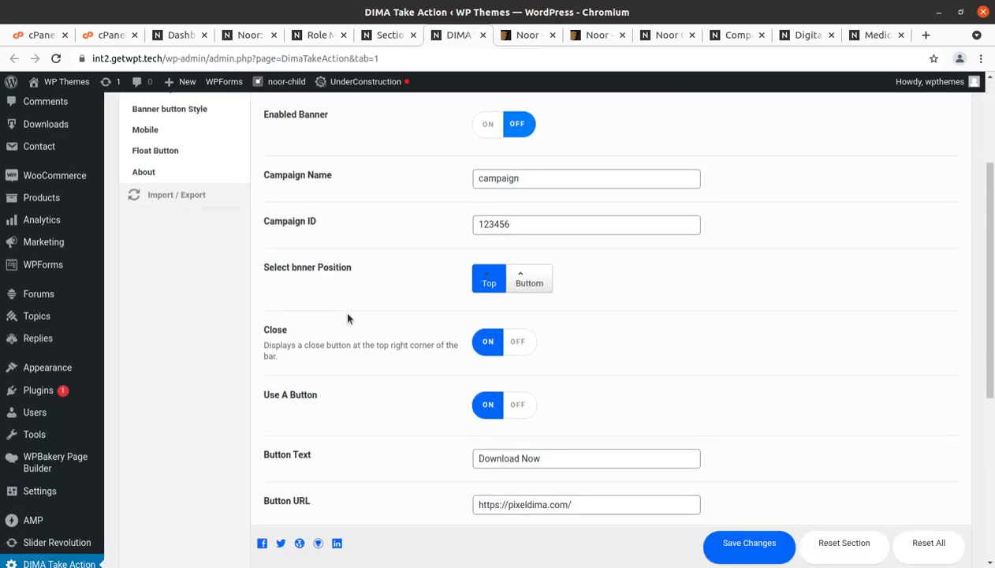
scroll(152, 320, "down", 2)
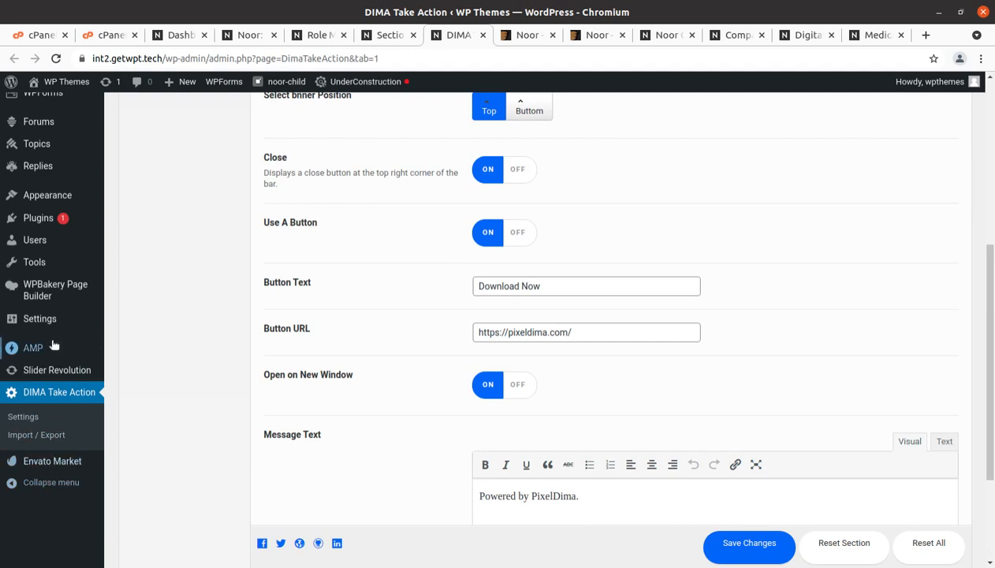
- Open the theme Customizer for the noor-child theme
scroll(47, 475, "up", 1)
mouse_move(42, 307)
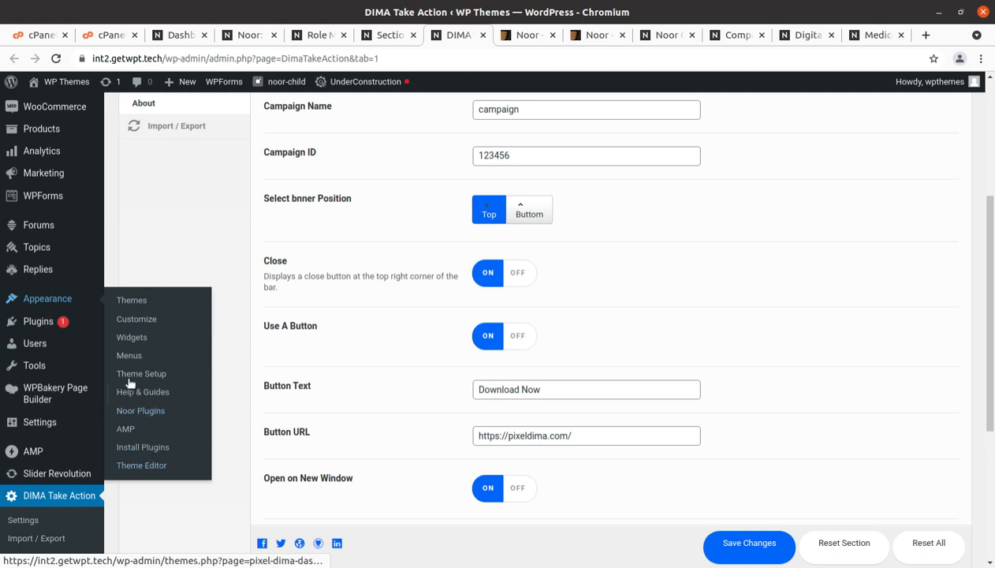
left_click(134, 321)
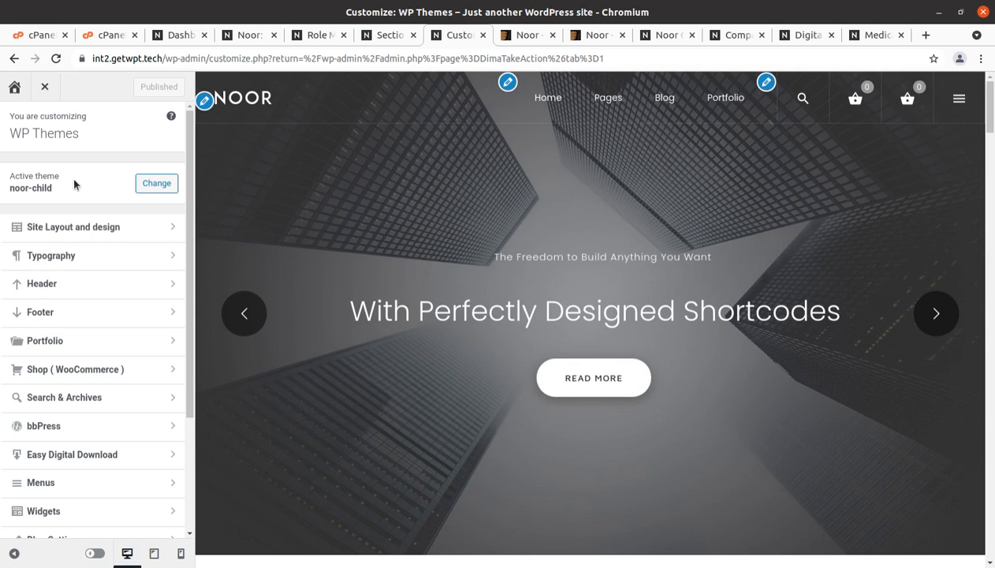
- Review the Layout Settings, Frame & Boxed Settings and Site Style options under the Customizer's Site Layout and design
left_click(109, 229)
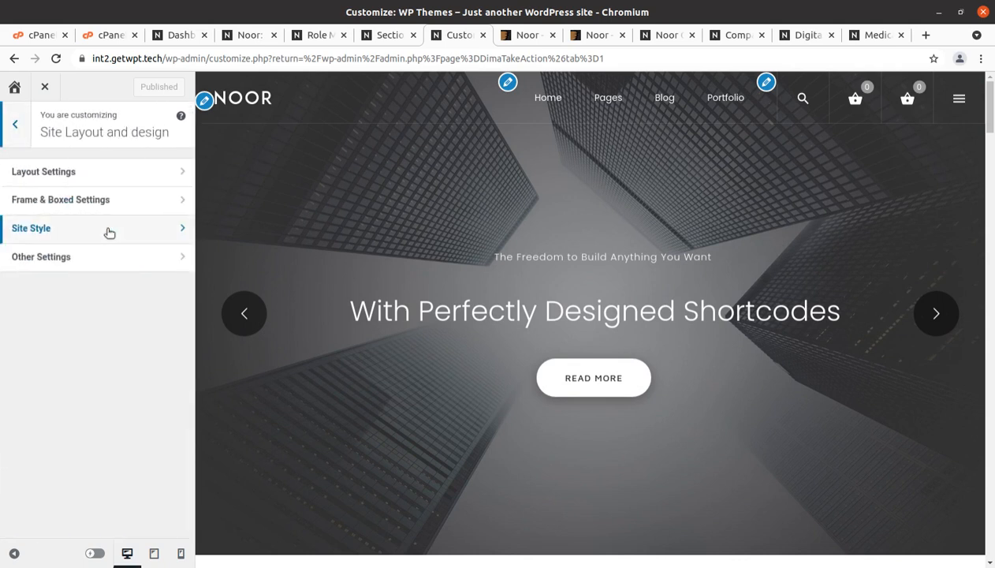
left_click(105, 175)
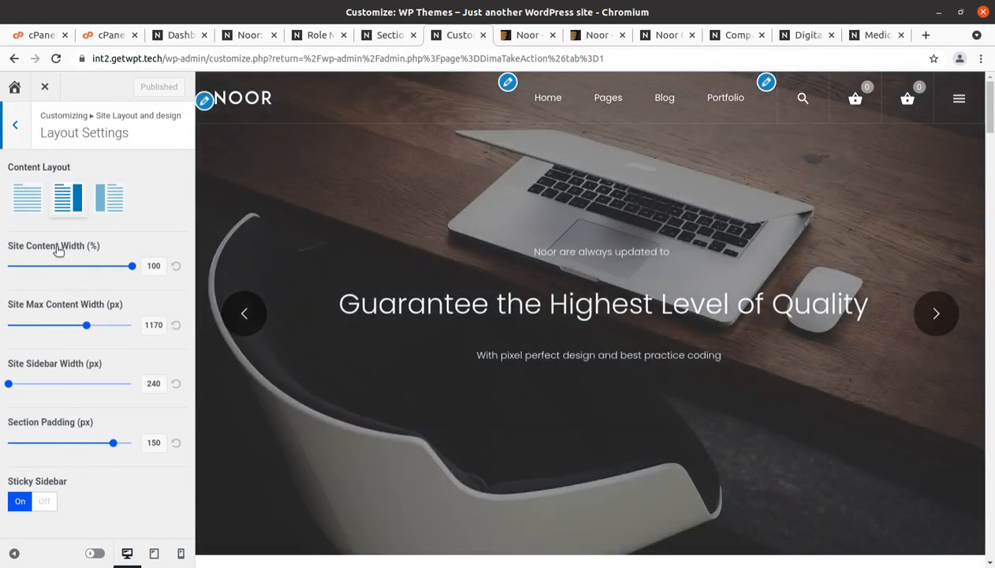
left_click(16, 128)
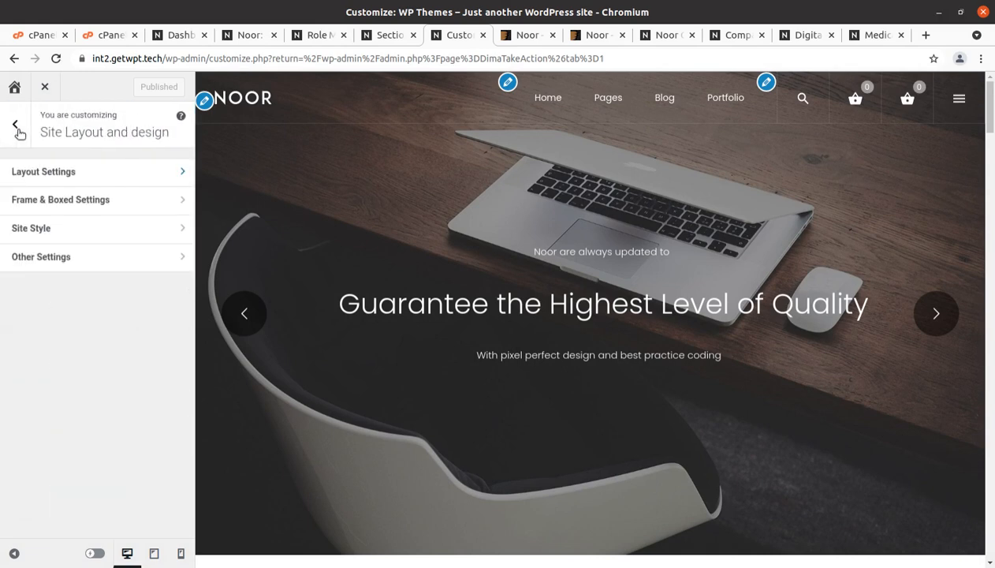
left_click(72, 202)
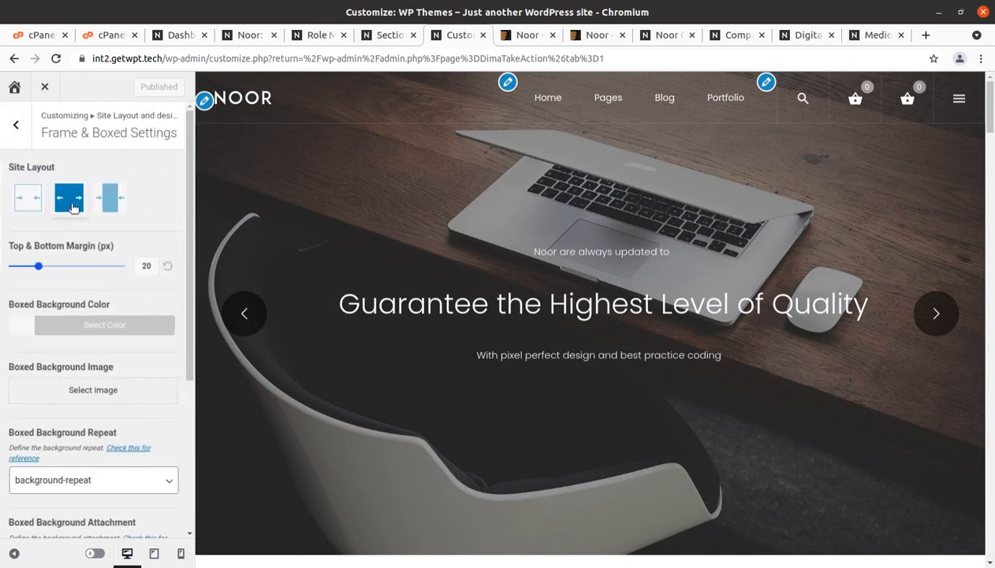
left_click(17, 128)
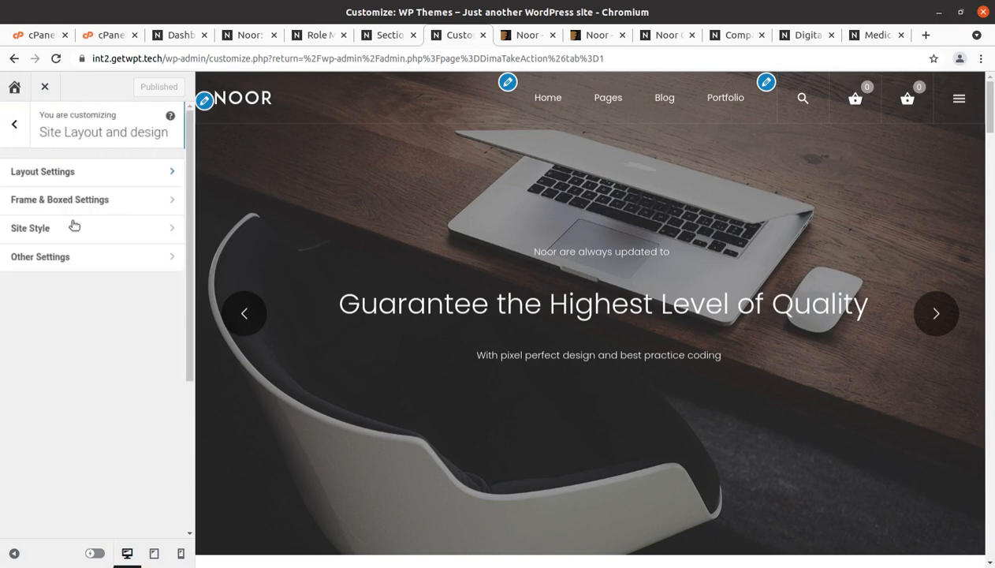
left_click(83, 232)
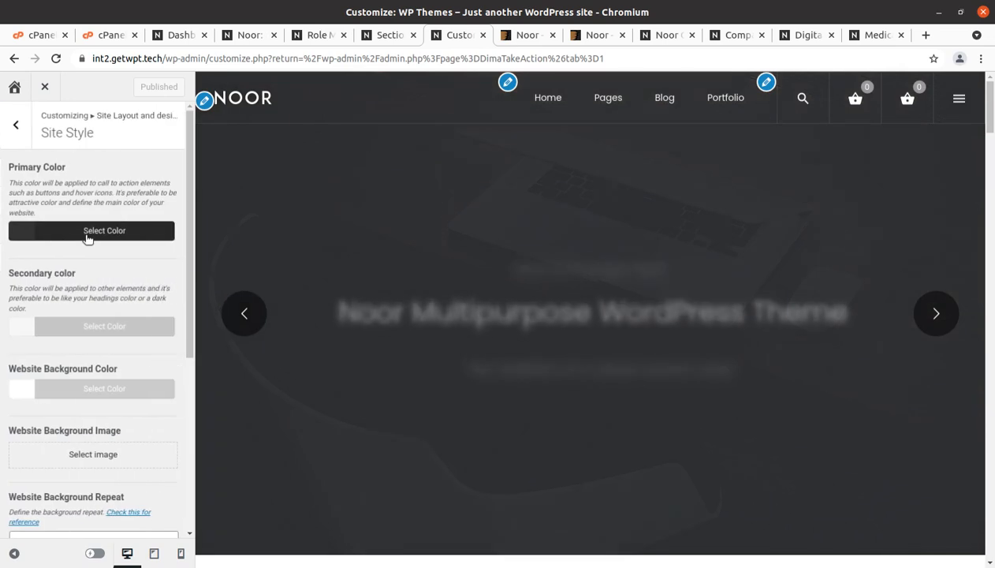
left_click(16, 125)
- Examine the smooth scroll and SVG icon options in Other Settings, and return to the main Customizer list
left_click(82, 257)
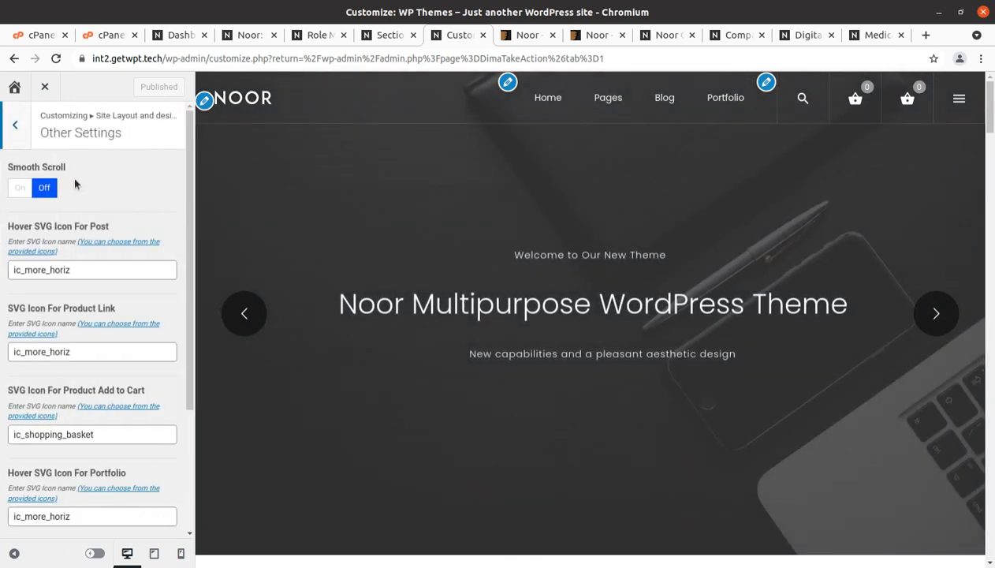
scroll(95, 246, "down", 4)
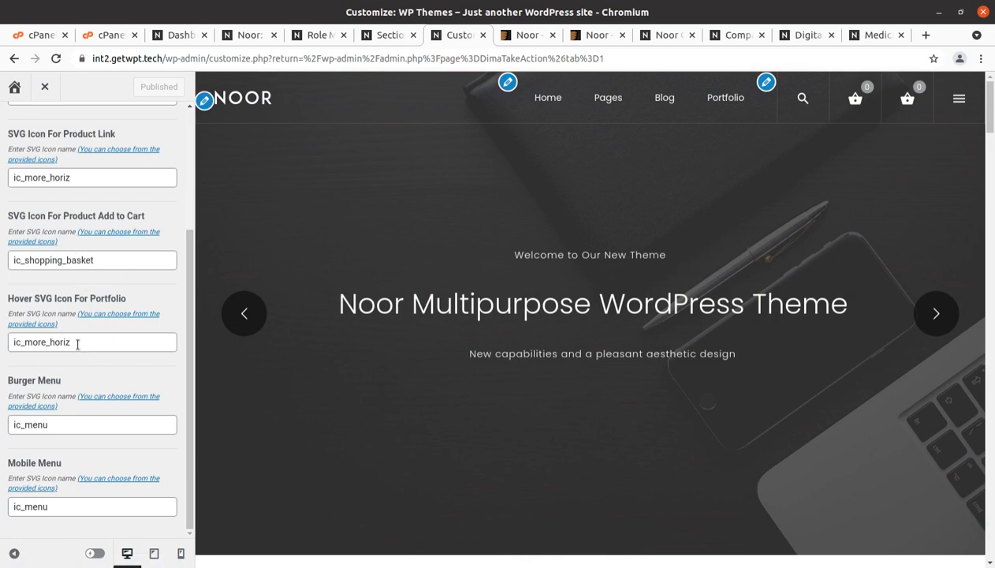
scroll(75, 347, "up", 5)
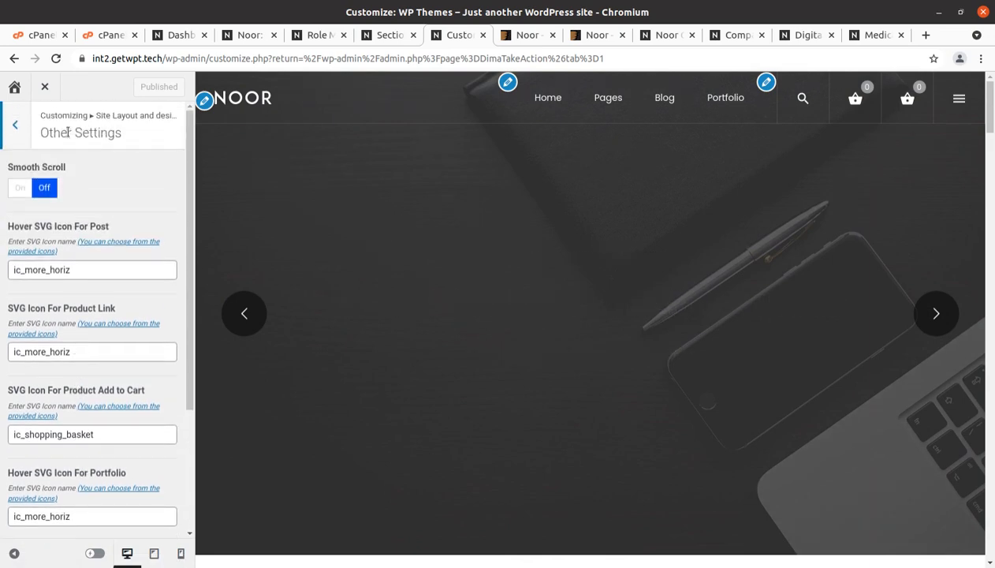
left_click(15, 126)
left_click(19, 125)
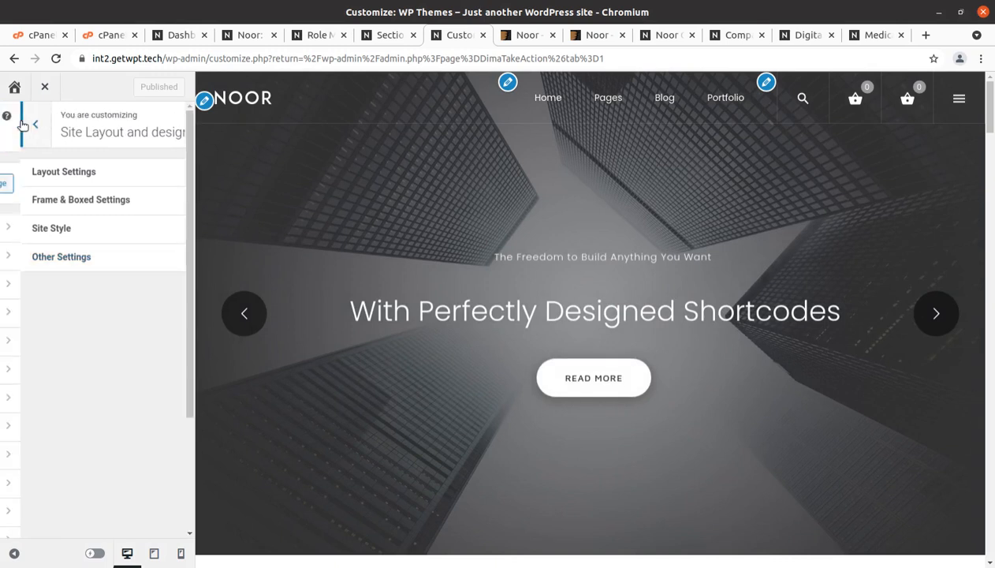
- Examine the Logo font options in the Customizer's Typography settings
left_click(98, 257)
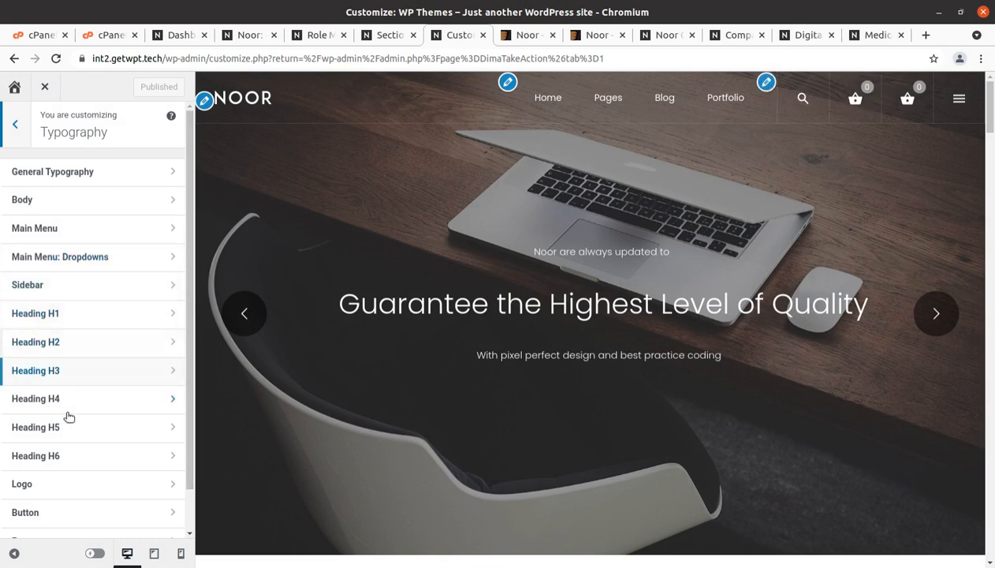
left_click(69, 485)
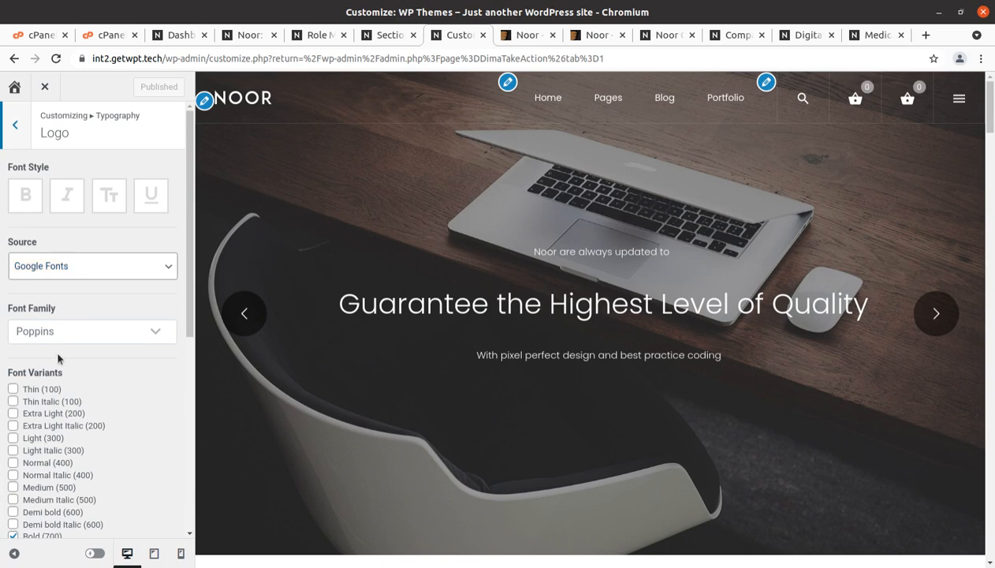
scroll(69, 360, "down", 2)
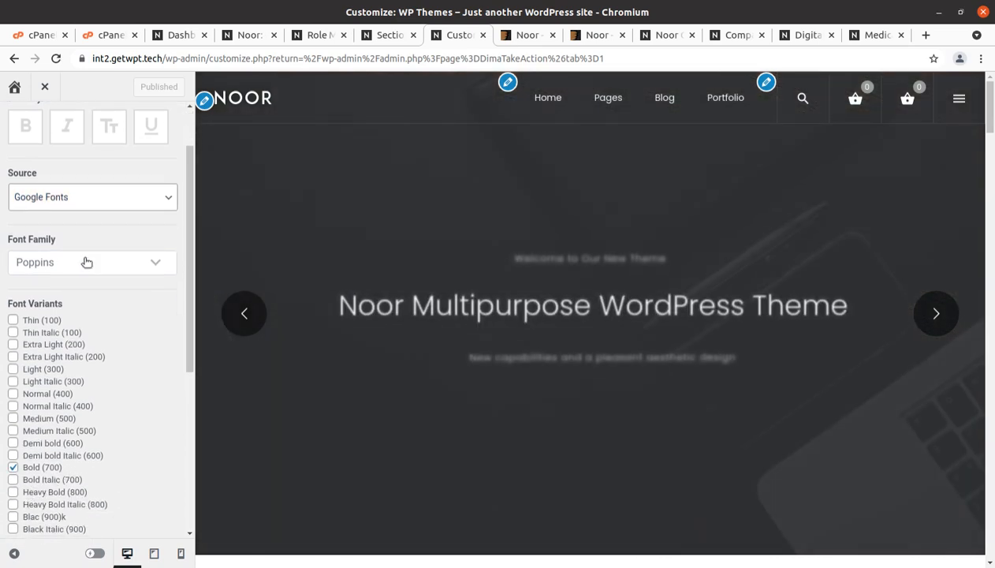
scroll(84, 246, "up", 2)
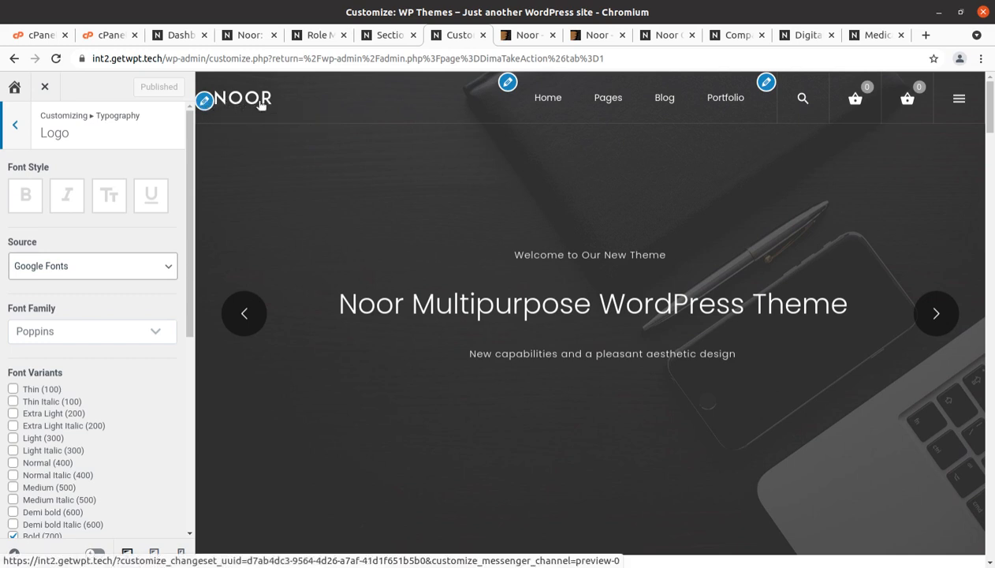
- View the Logo & Site Identity settings from the previewed site logo, and return to the main Customizer list
left_click(207, 100)
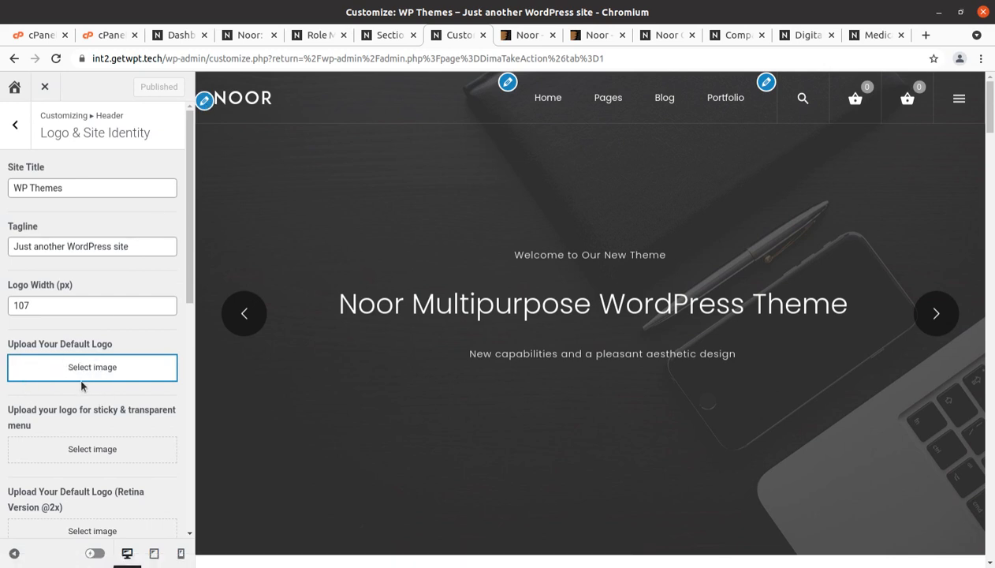
left_click(15, 126)
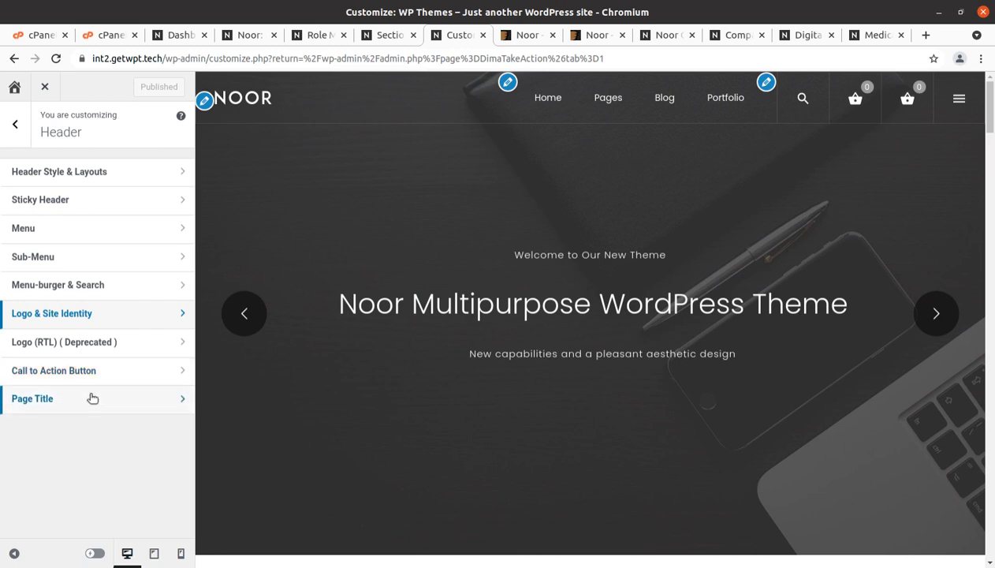
left_click(15, 126)
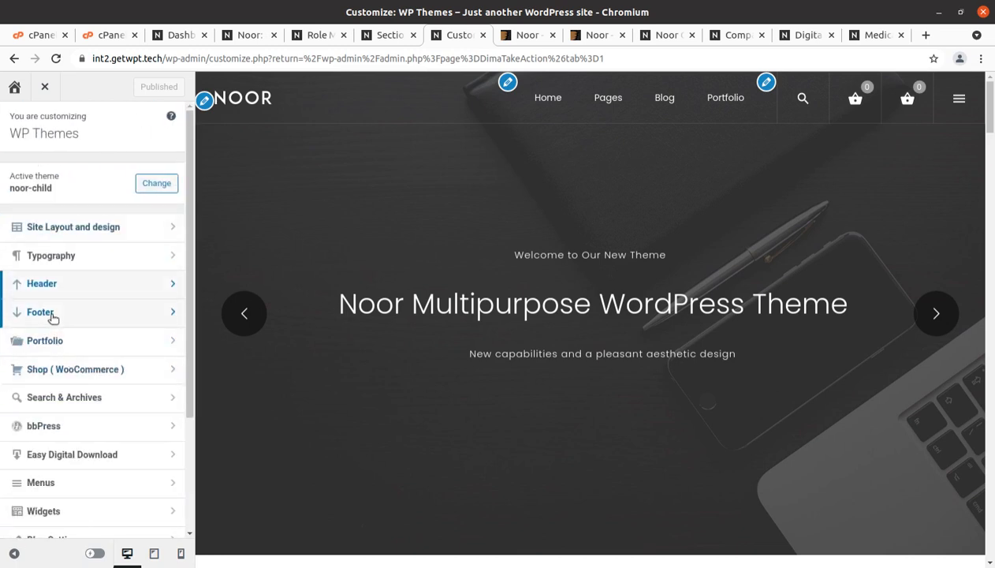
- View the footer's Featured Area and General Settings options in the Customizer, and return to the Footer section list
left_click(46, 313)
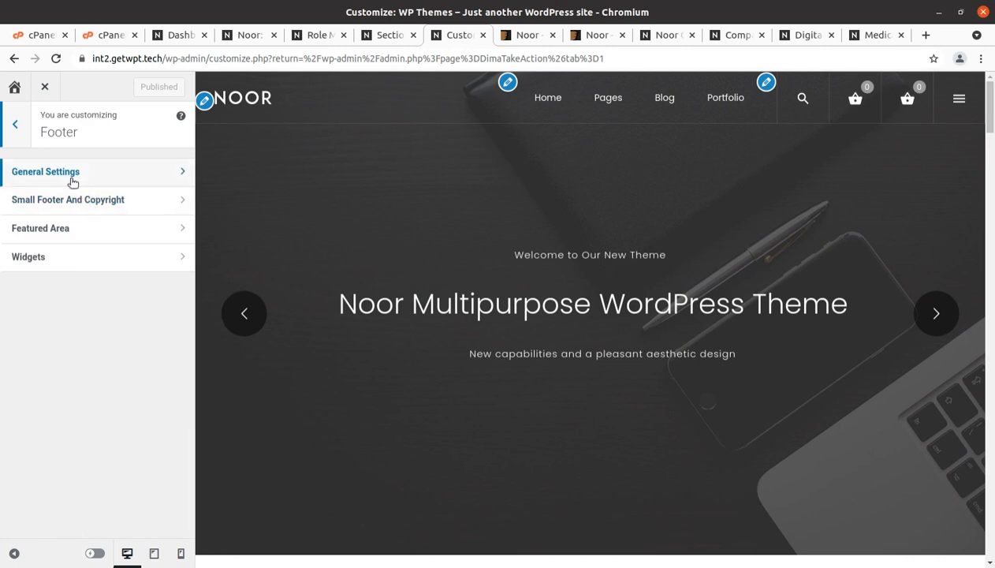
left_click(112, 235)
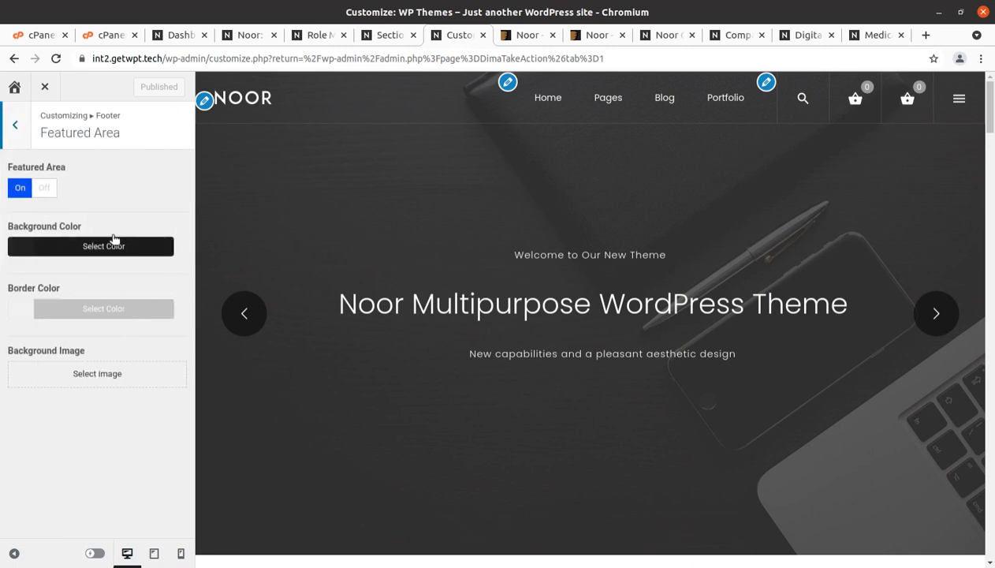
left_click(20, 114)
left_click(98, 179)
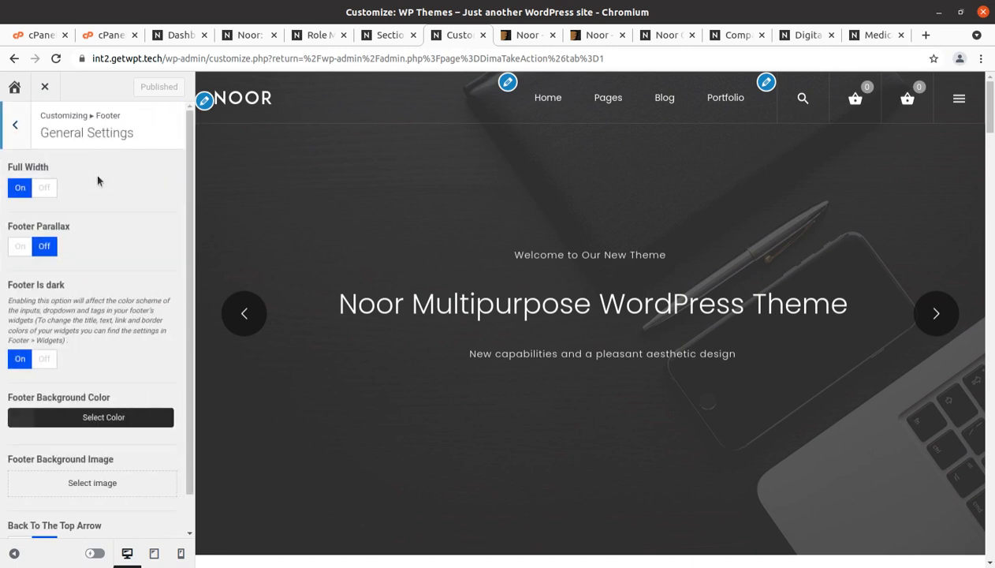
left_click(17, 126)
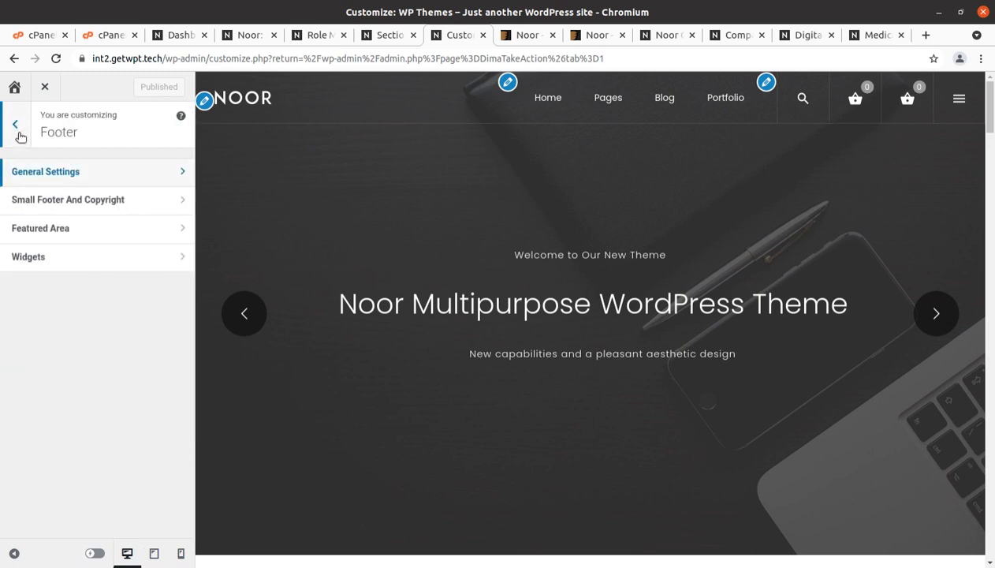
- View the Portfolio and Shop (WooCommerce) section lists in the Customizer, and return to the main Customizer list
left_click(16, 128)
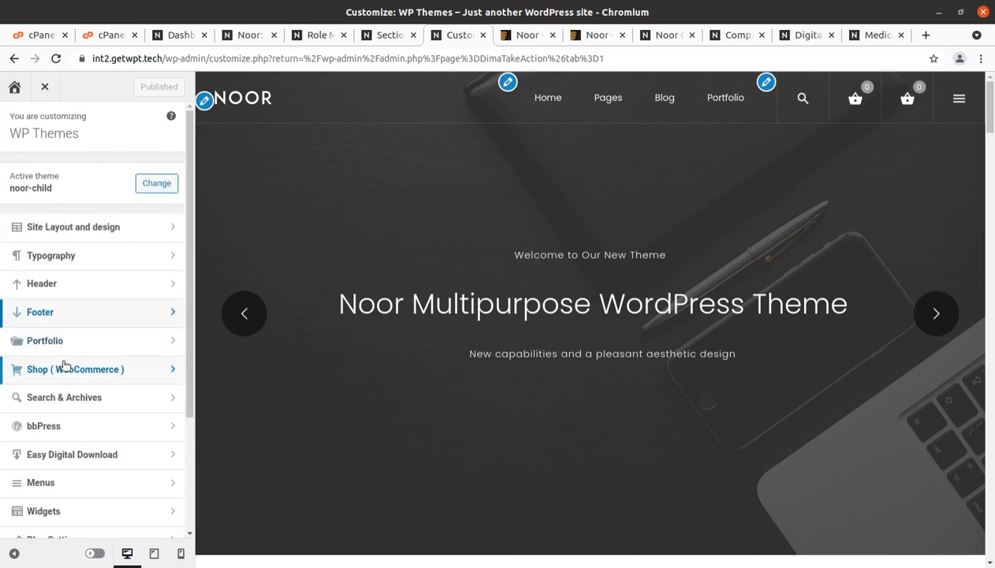
left_click(85, 343)
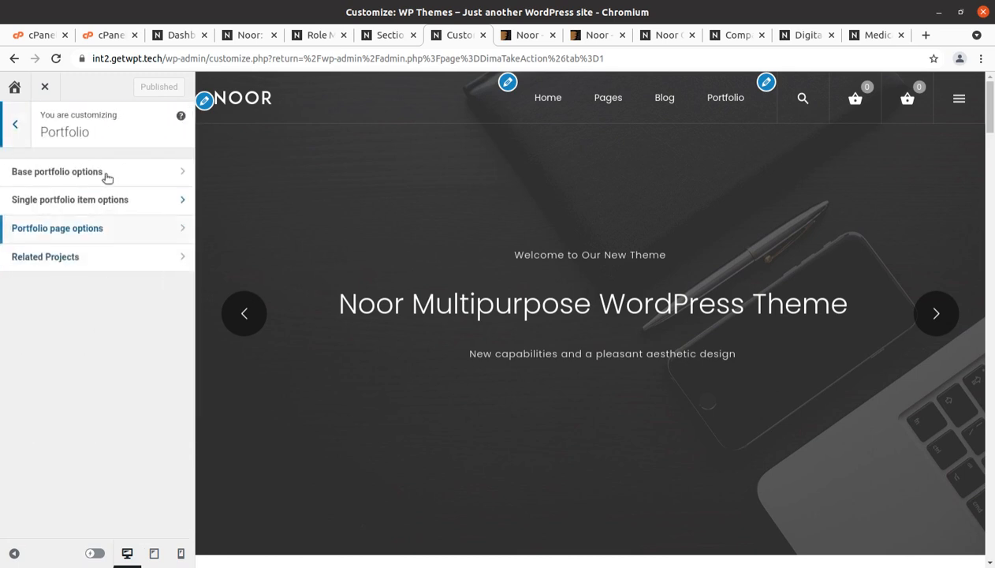
left_click(15, 131)
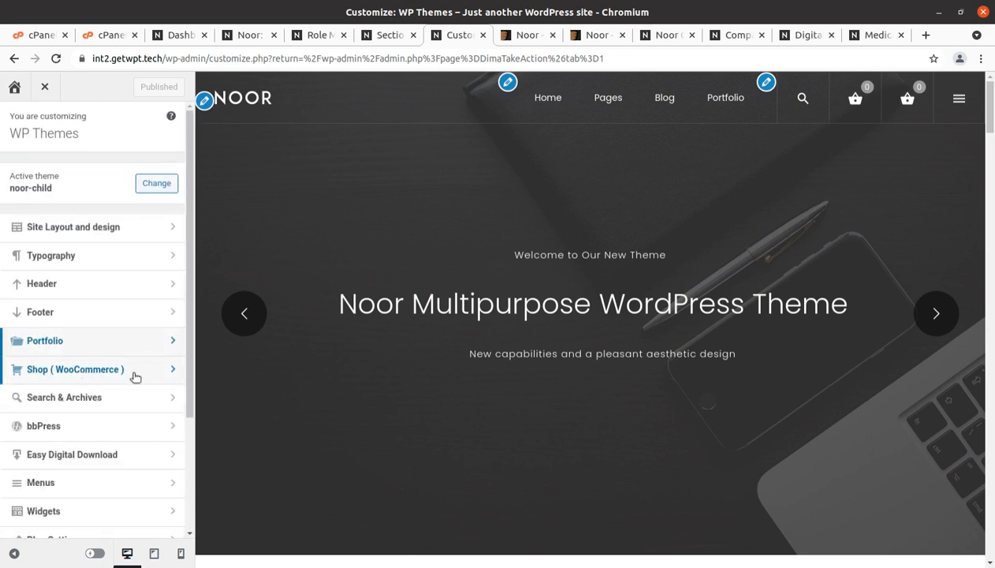
left_click(135, 372)
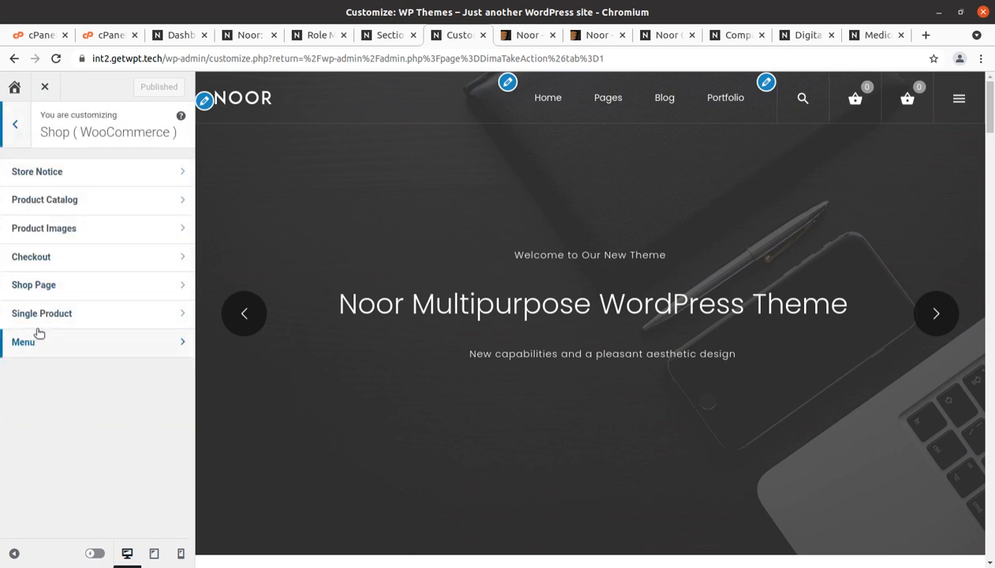
left_click(15, 127)
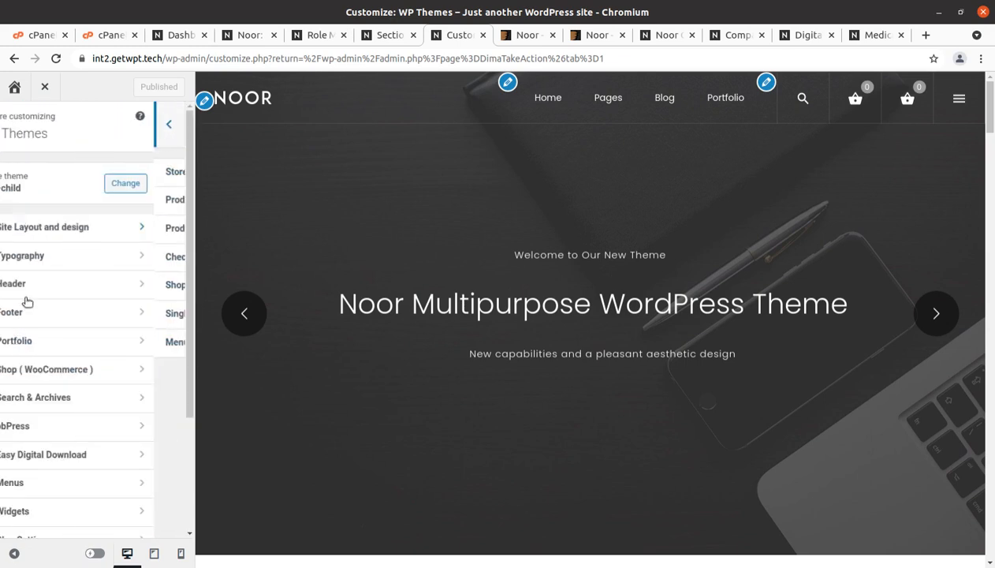
- View the Search & Archives, bbPress and Easy Digital Download options, and return to the main Customizer list
left_click(101, 399)
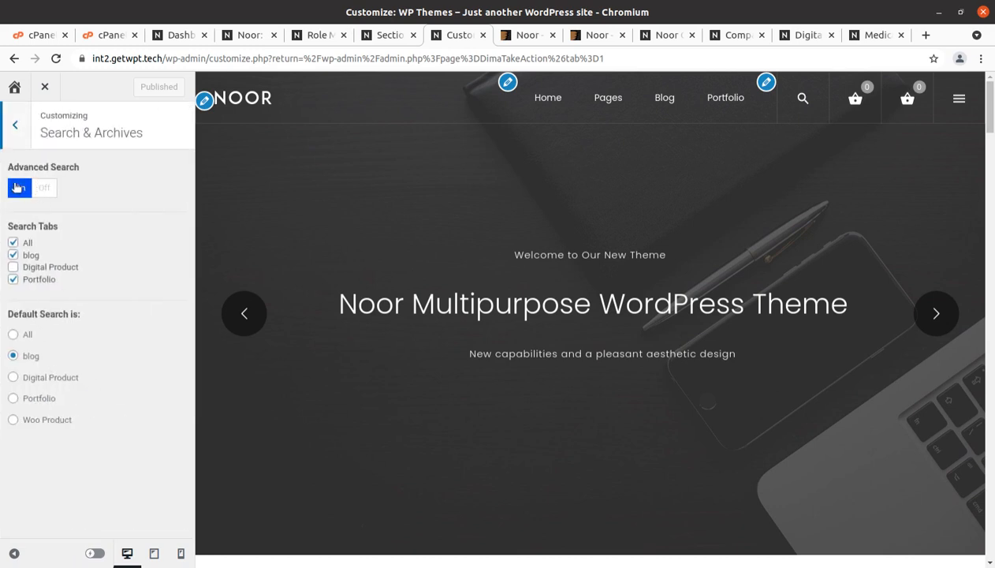
left_click(14, 128)
left_click(68, 429)
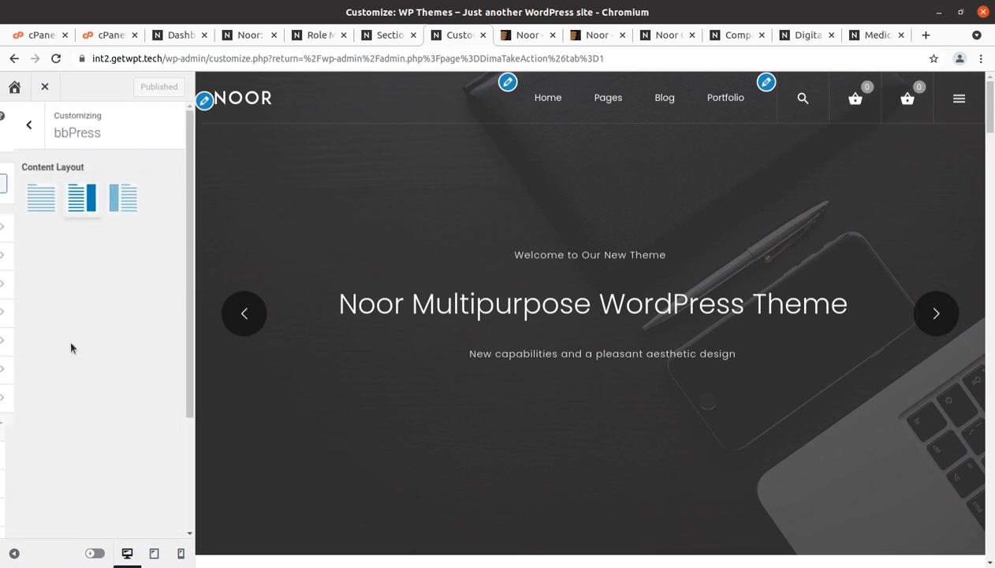
left_click(22, 133)
left_click(93, 455)
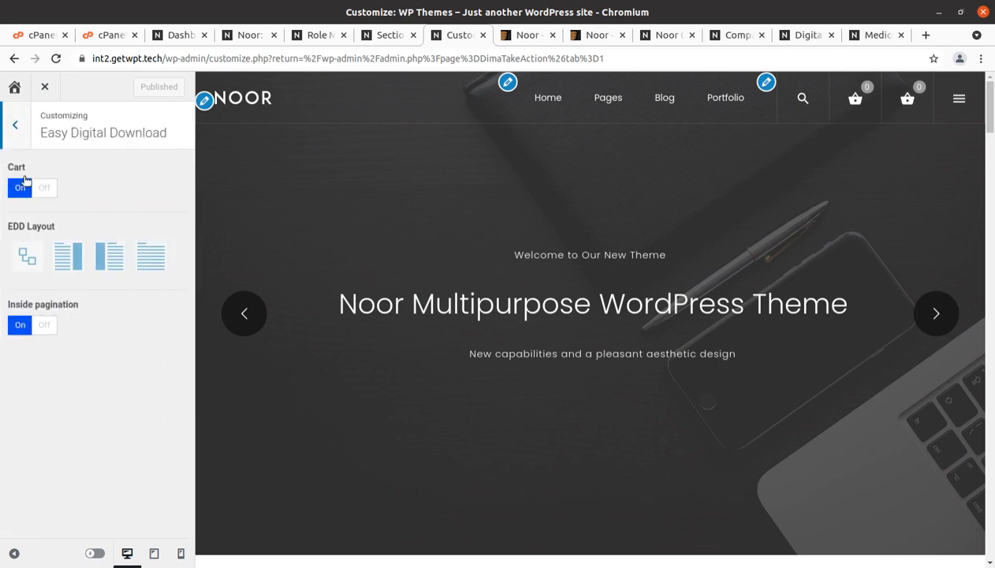
left_click(21, 132)
- View the Customizer's Menus and Widgets sections, and return to the main Customizer list
left_click(76, 481)
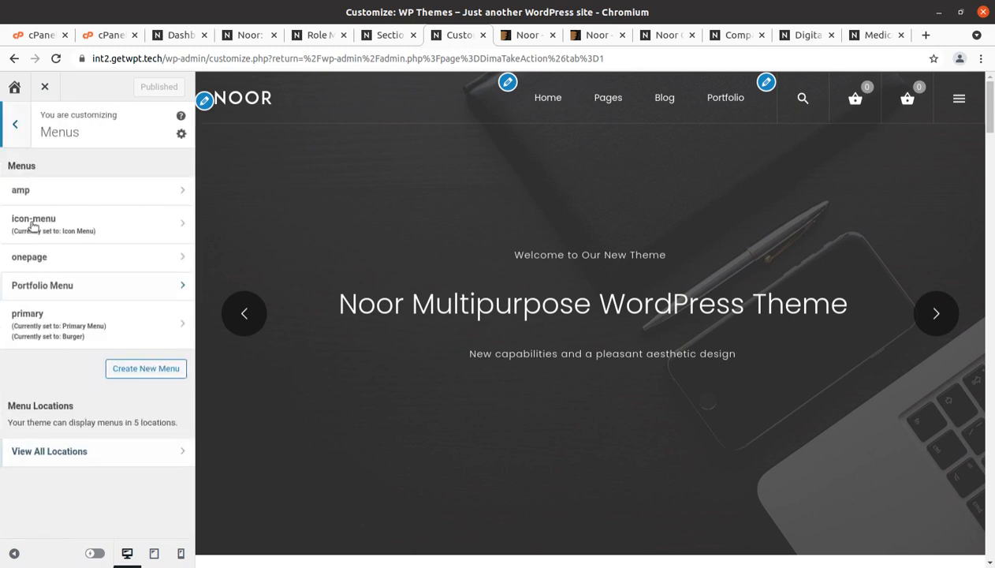
left_click(16, 126)
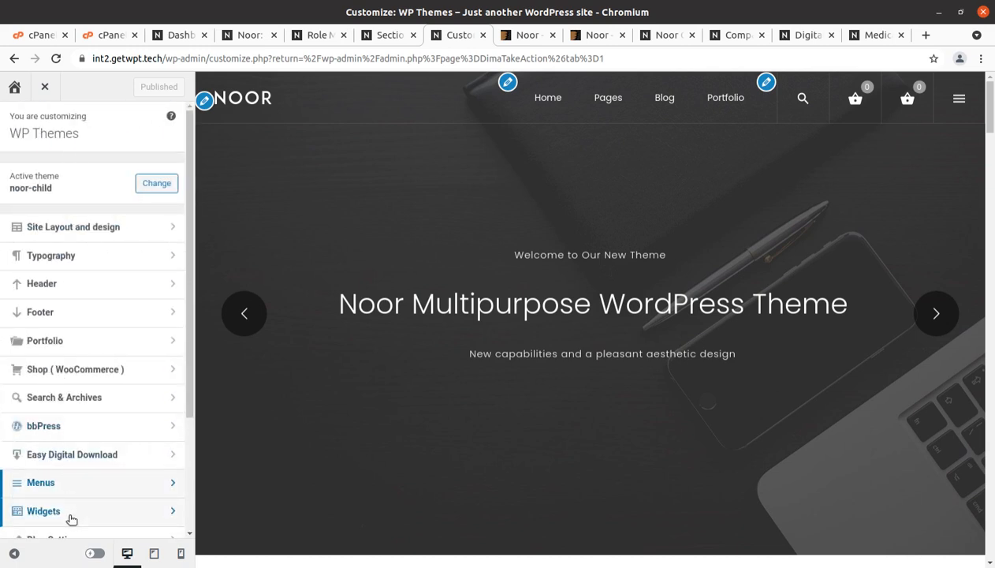
left_click(71, 516)
left_click(20, 126)
- View the Blog Settings, Homepage Settings and Code Fields sections, and return to the main Customizer list
scroll(106, 341, "down", 4)
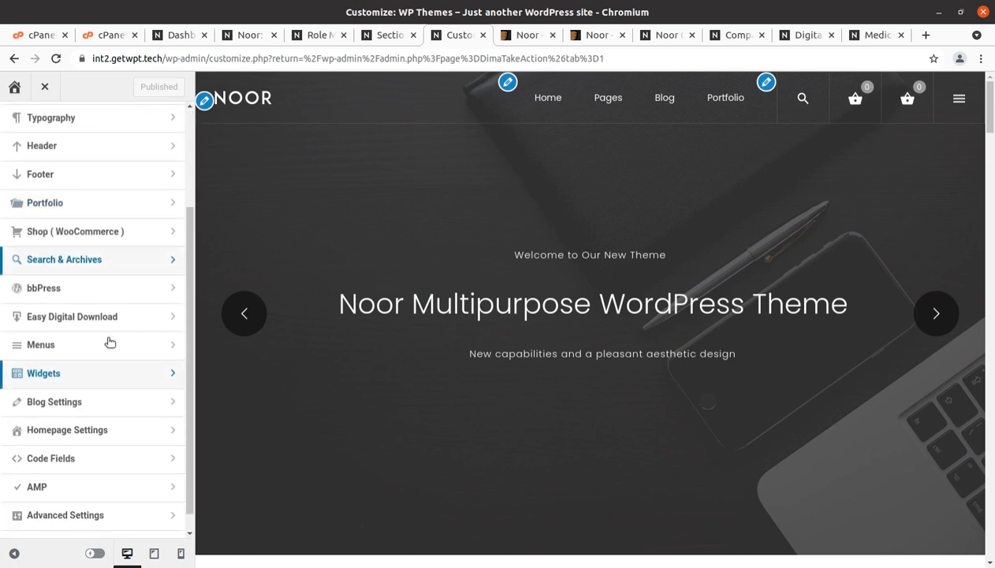
left_click(91, 381)
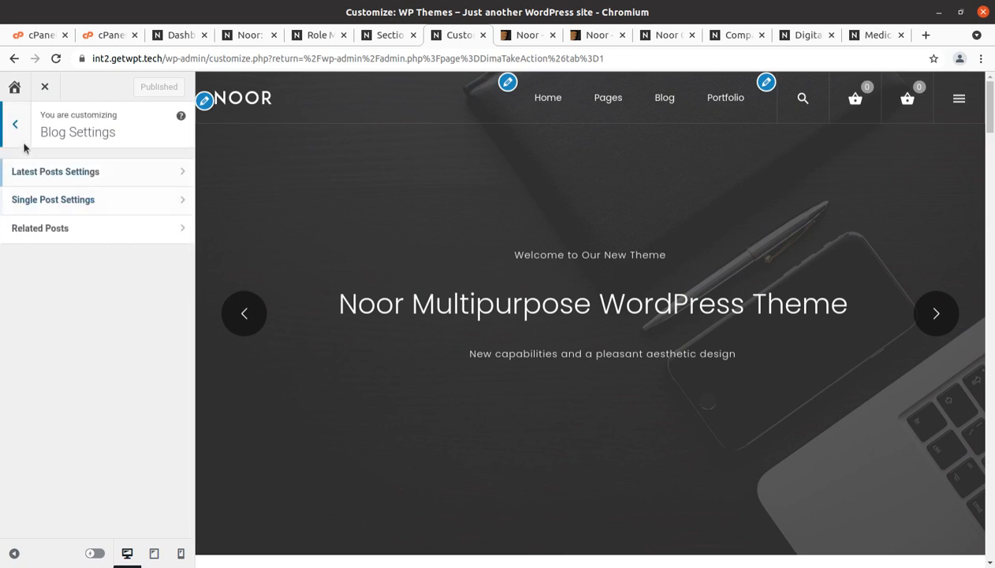
left_click(19, 120)
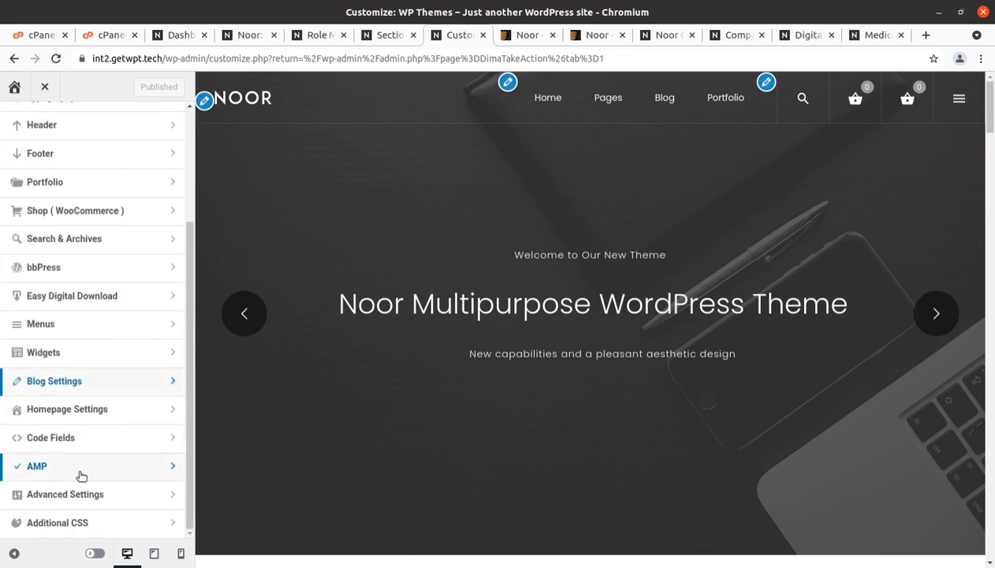
left_click(90, 416)
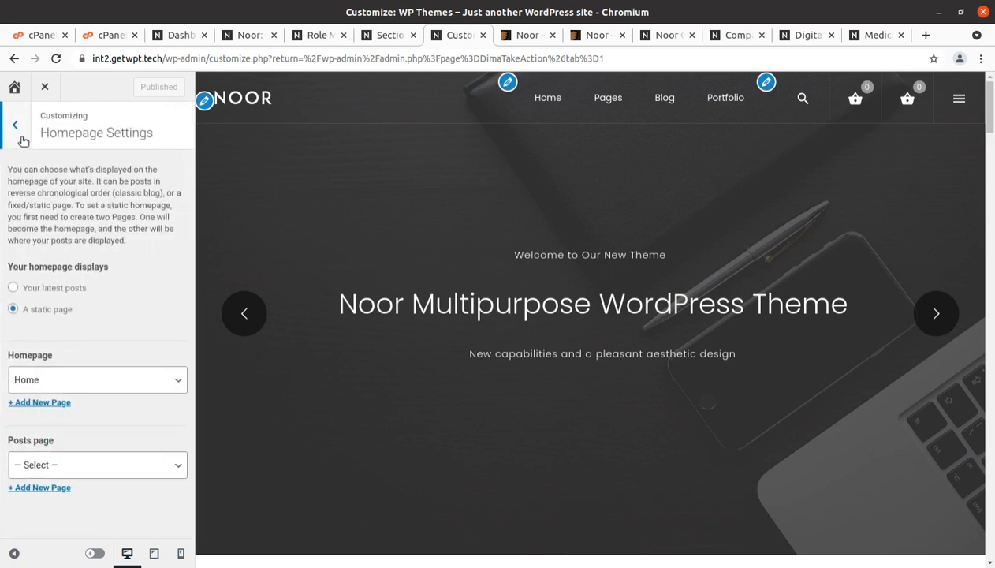
left_click(16, 129)
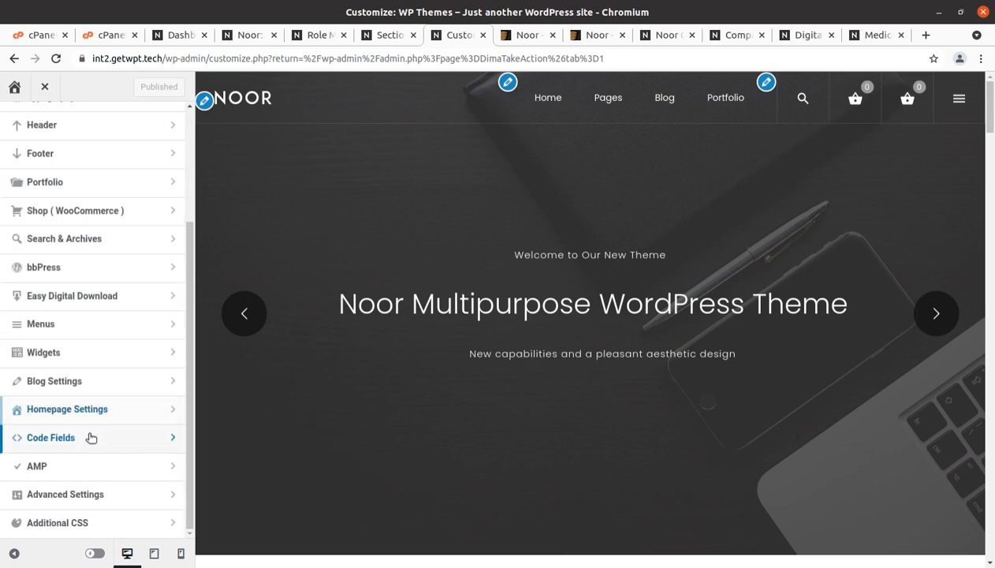
left_click(98, 437)
left_click(15, 131)
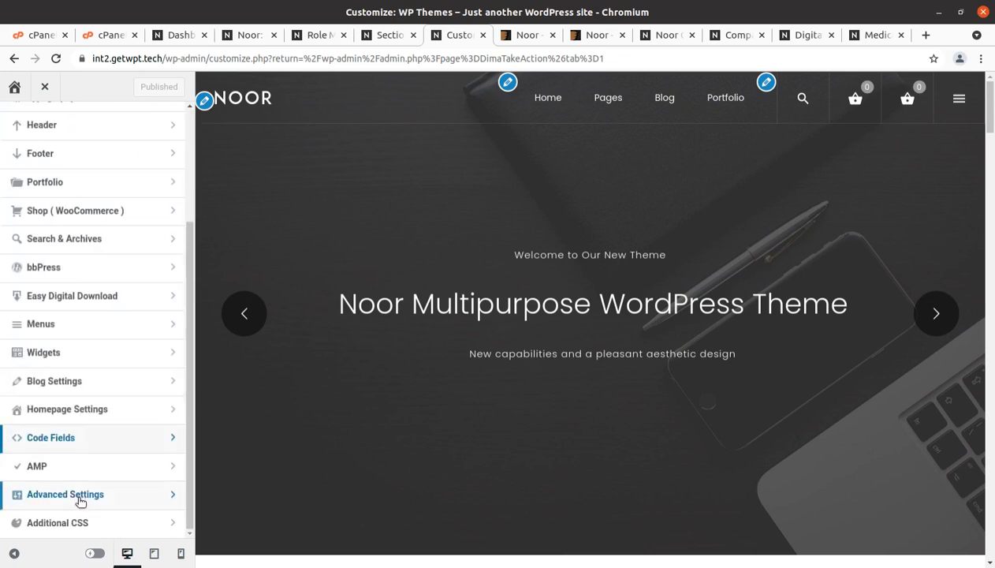
- Examine the Noor AMP options in the AMP section, from the logo settings to the copyright text and advertisement fields
left_click(76, 469)
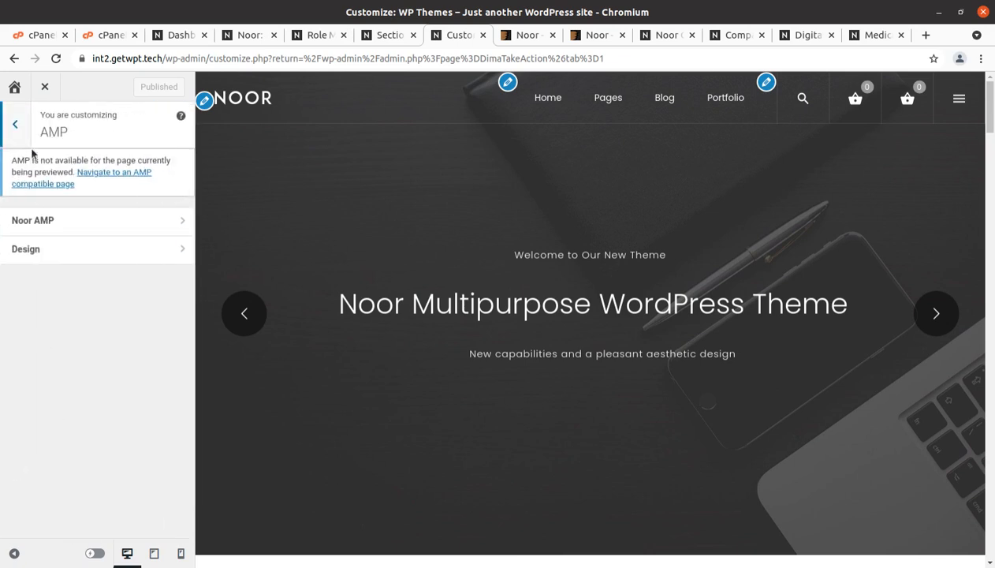
left_click(63, 221)
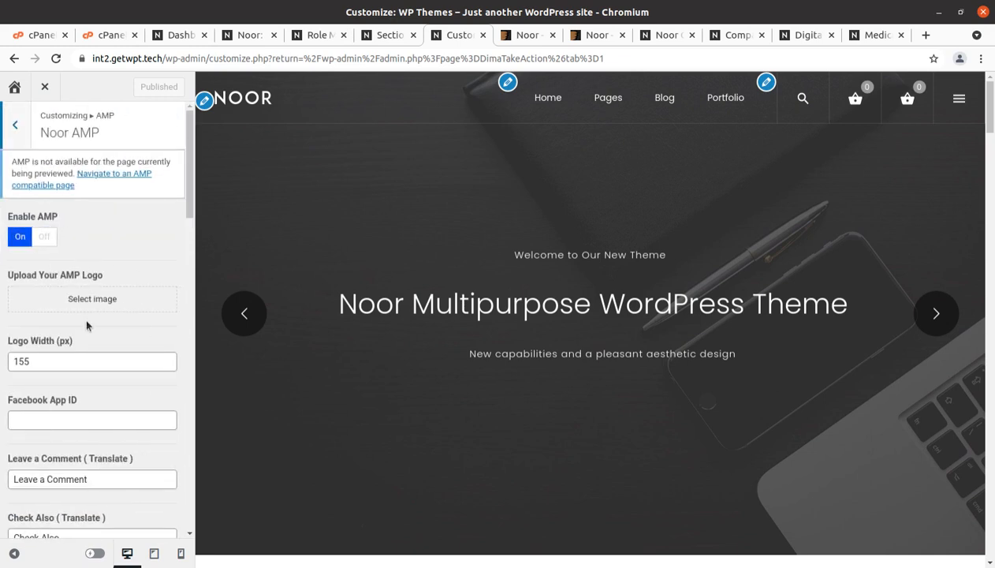
scroll(134, 278, "down", 7)
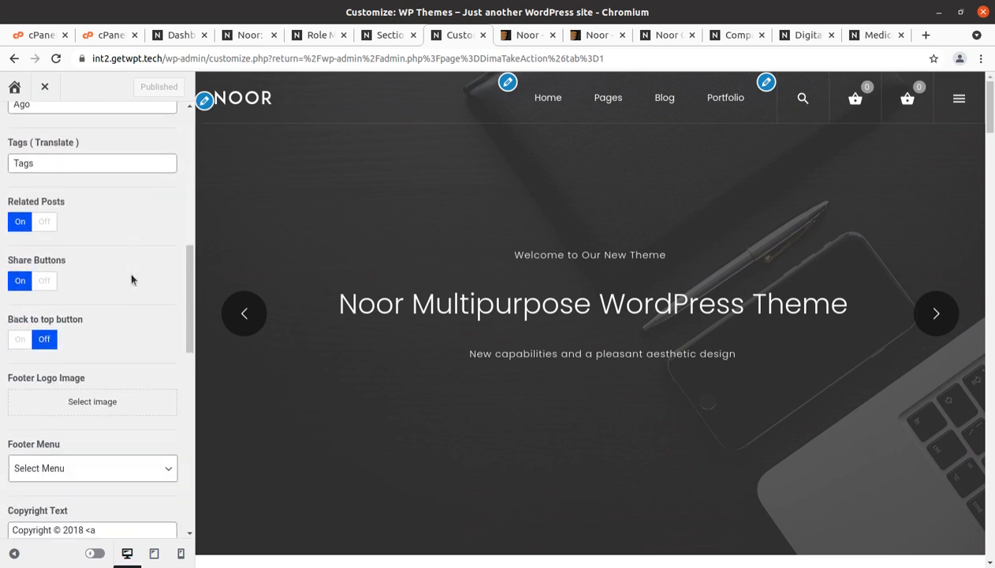
scroll(133, 278, "down", 2)
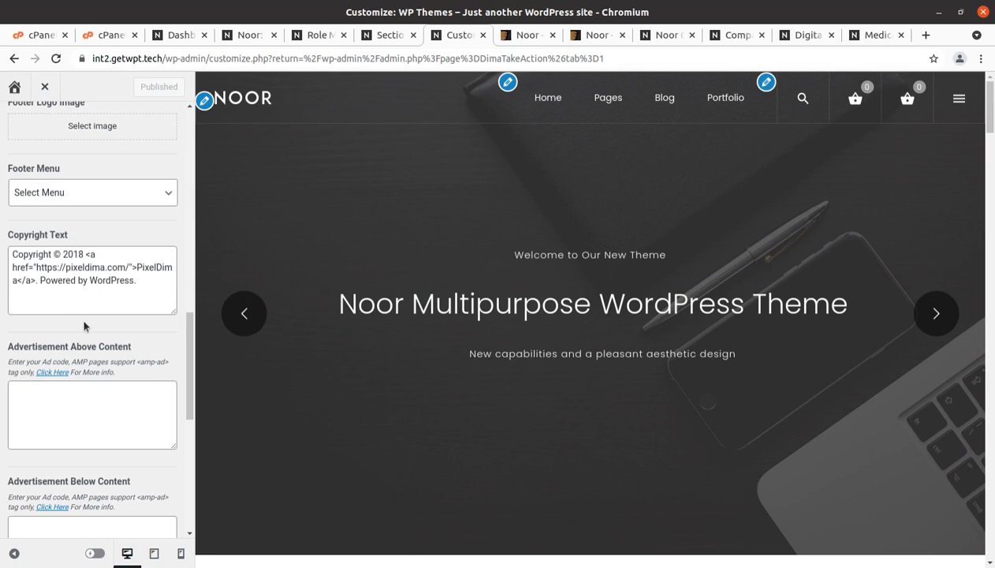
scroll(84, 325, "down", 1)
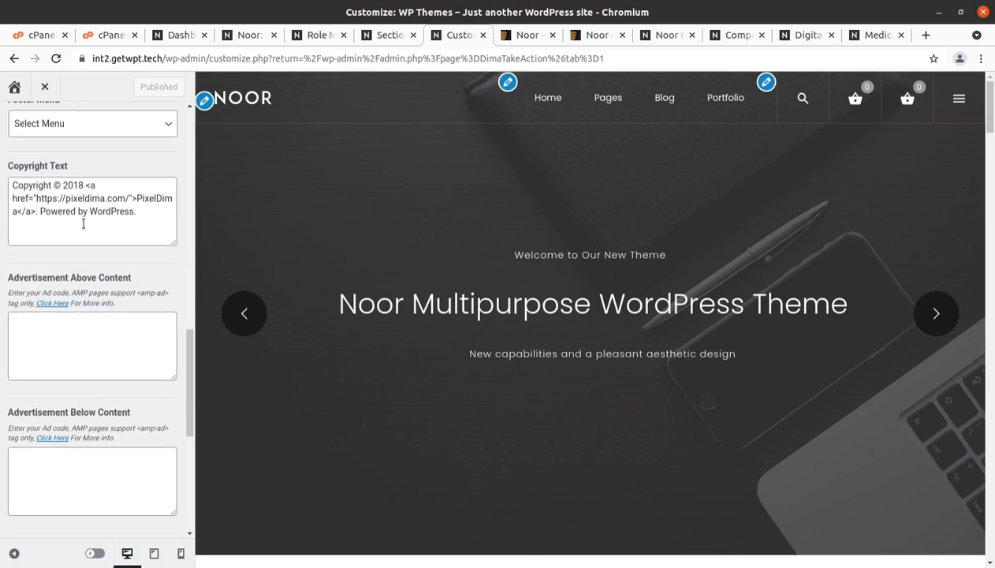
scroll(113, 346, "up", 1)
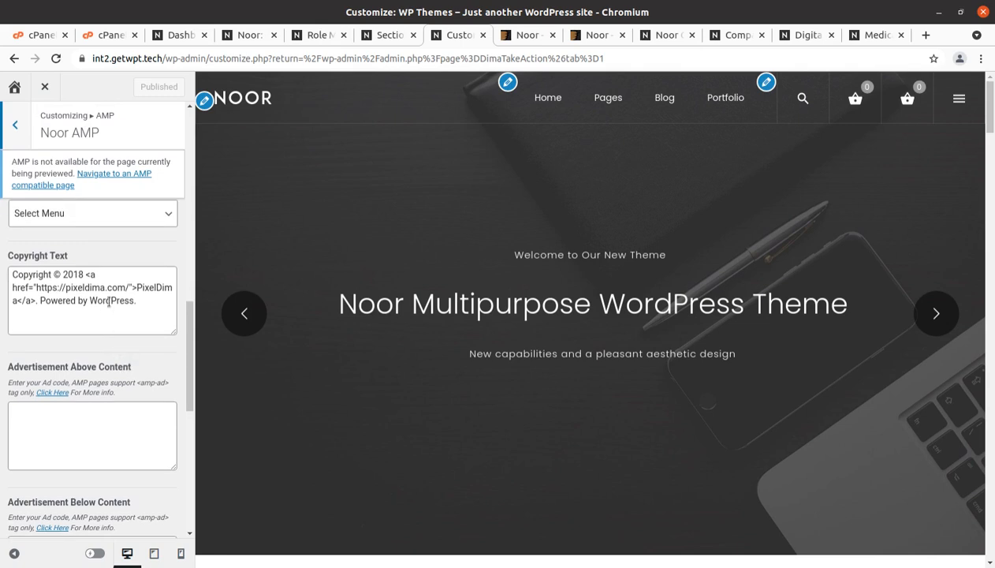
- Select the whole Noor AMP copyright text without editing it, and return to the main Customizer list
left_click(145, 314)
key("ctrl+a")
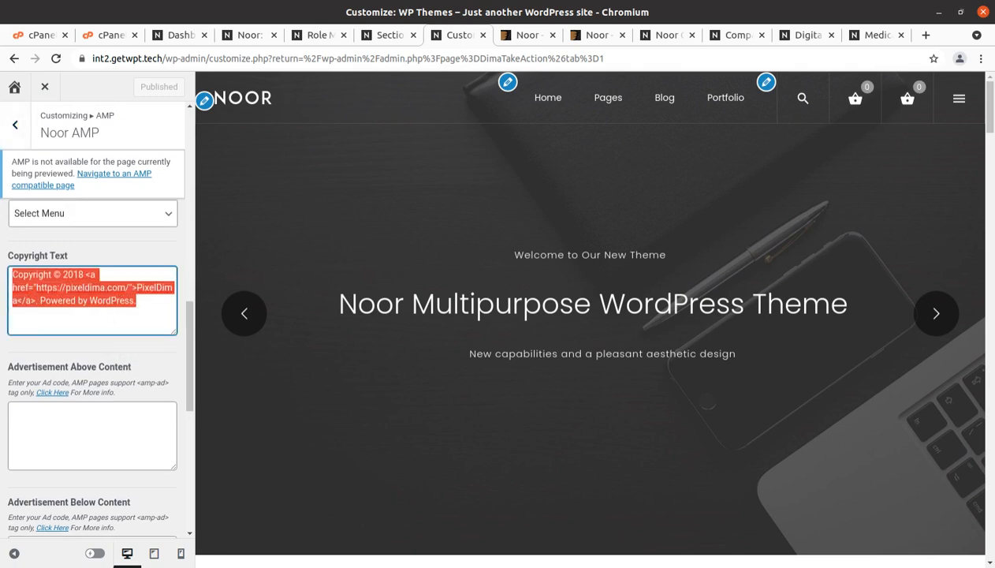
scroll(116, 315, "up", 2)
left_click(17, 127)
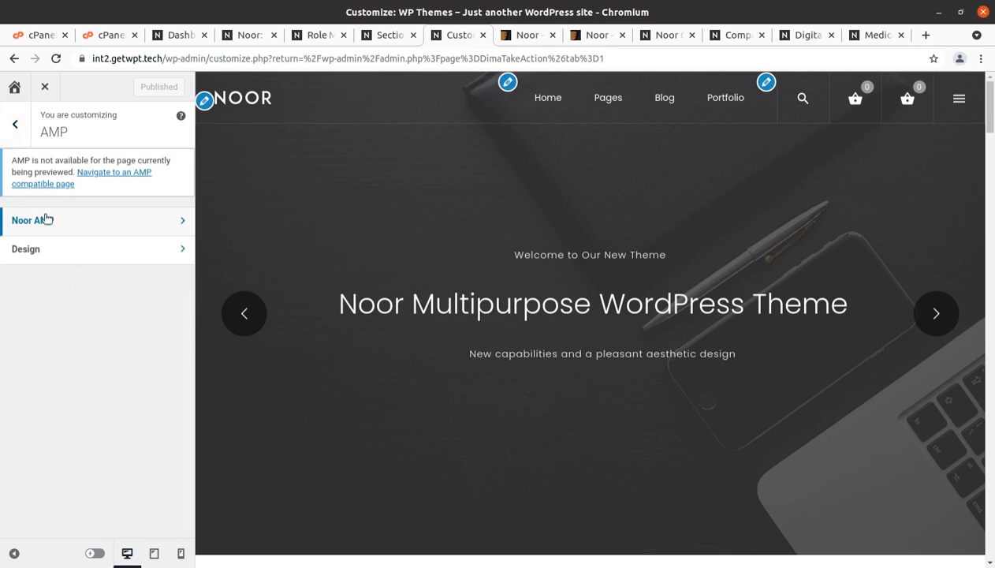
left_click(15, 125)
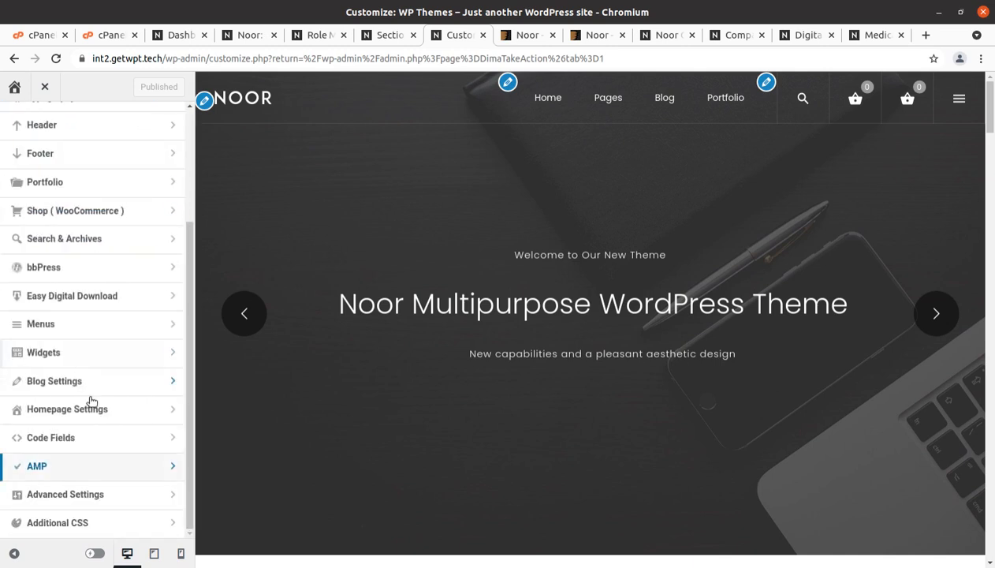
- Examine the Performance Options in Advanced Settings, including the lazy image and CSS compiling options, and return to the Advanced Settings list
left_click(87, 495)
left_click(96, 180)
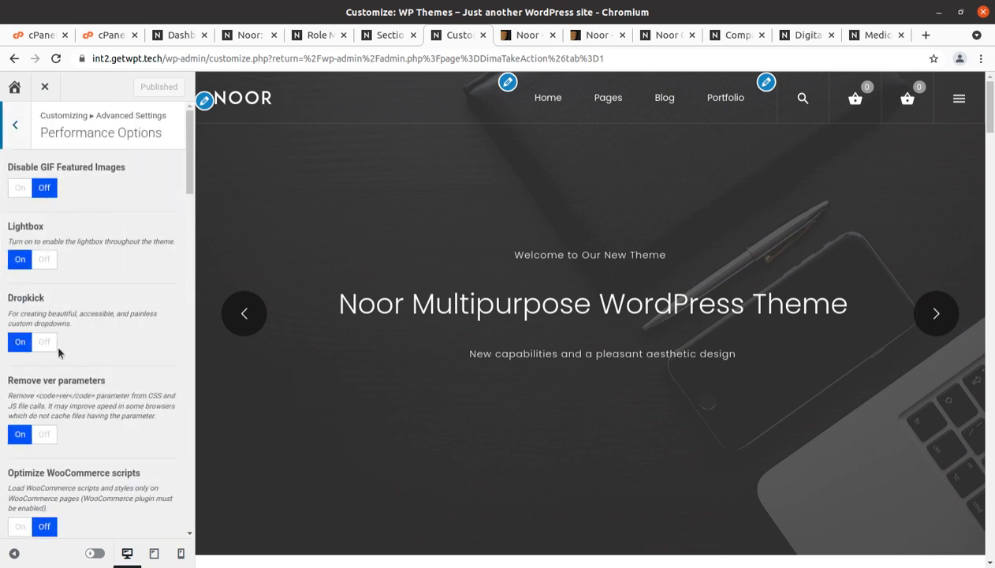
scroll(59, 353, "down", 5)
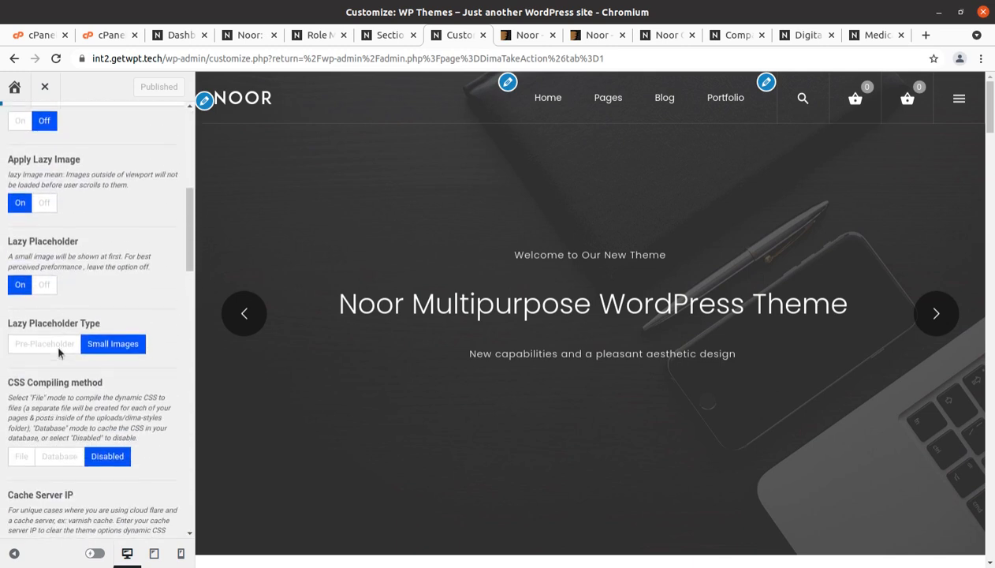
scroll(58, 353, "up", 5)
left_click(15, 126)
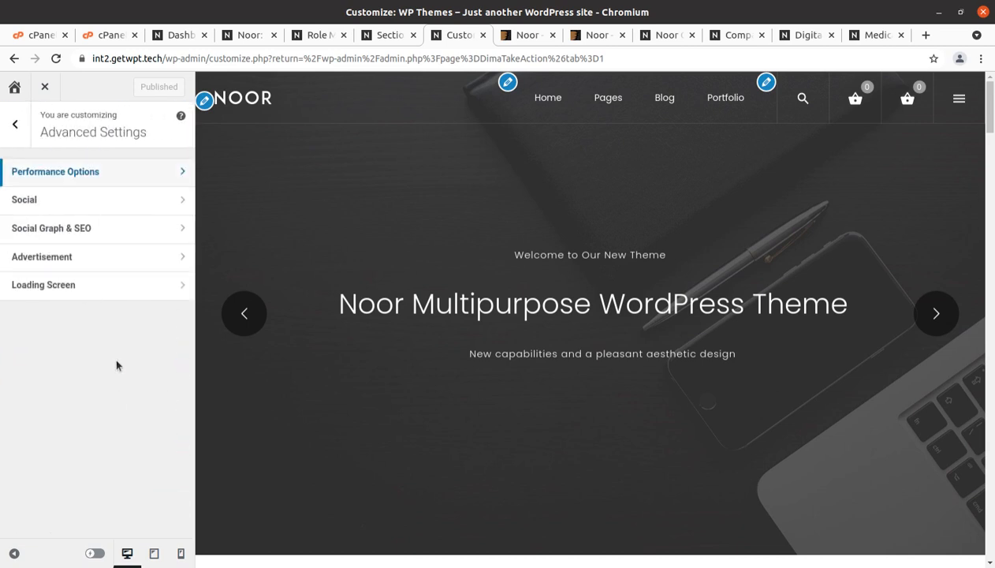
- Examine the Social Graph & SEO options in Advanced Settings, and return to the Advanced Settings list
left_click(109, 236)
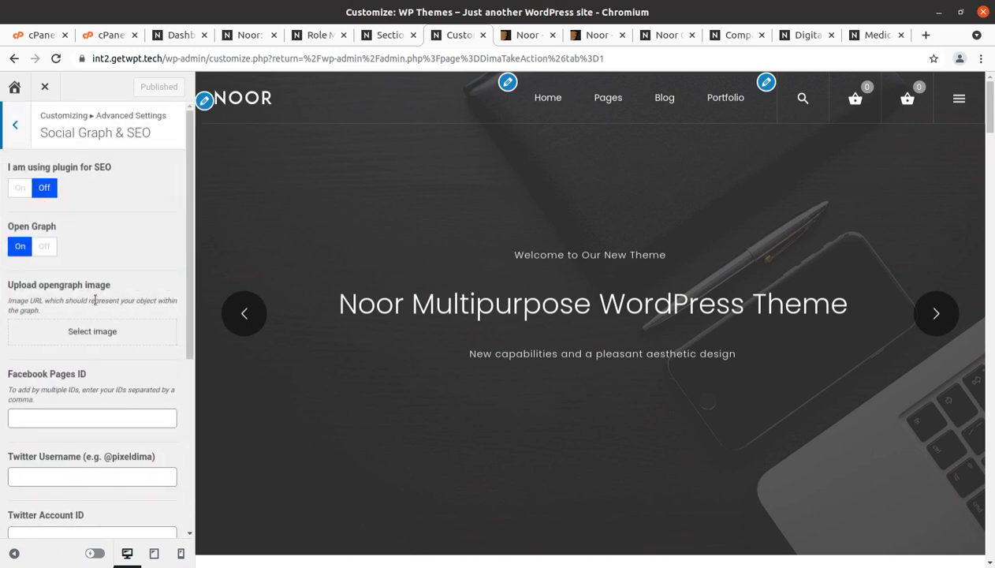
scroll(124, 360, "down", 3)
scroll(100, 278, "up", 3)
left_click(18, 131)
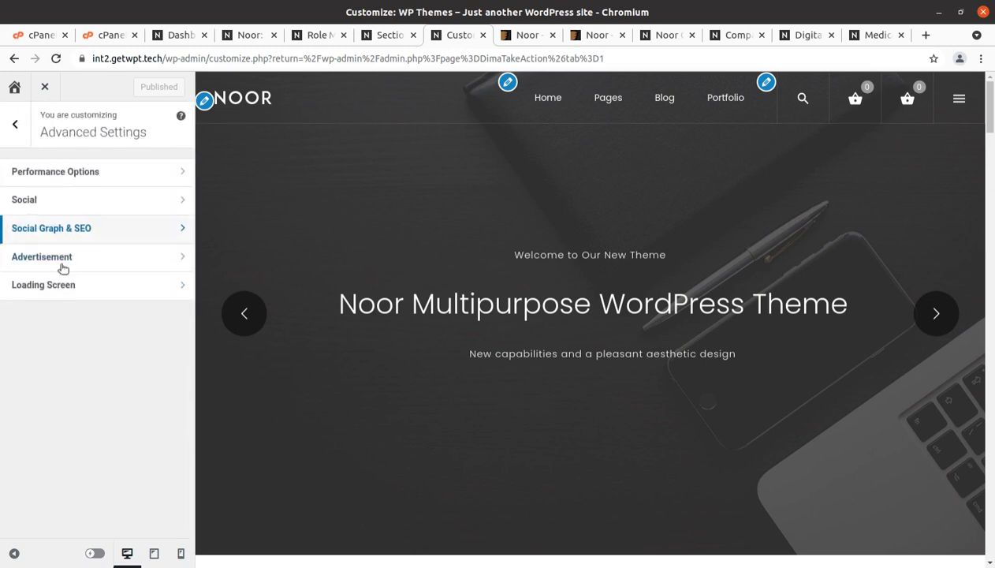
- View the Advertisement and Loading Screen options in Advanced Settings, and return to the beginning of the main Customizer list
left_click(72, 262)
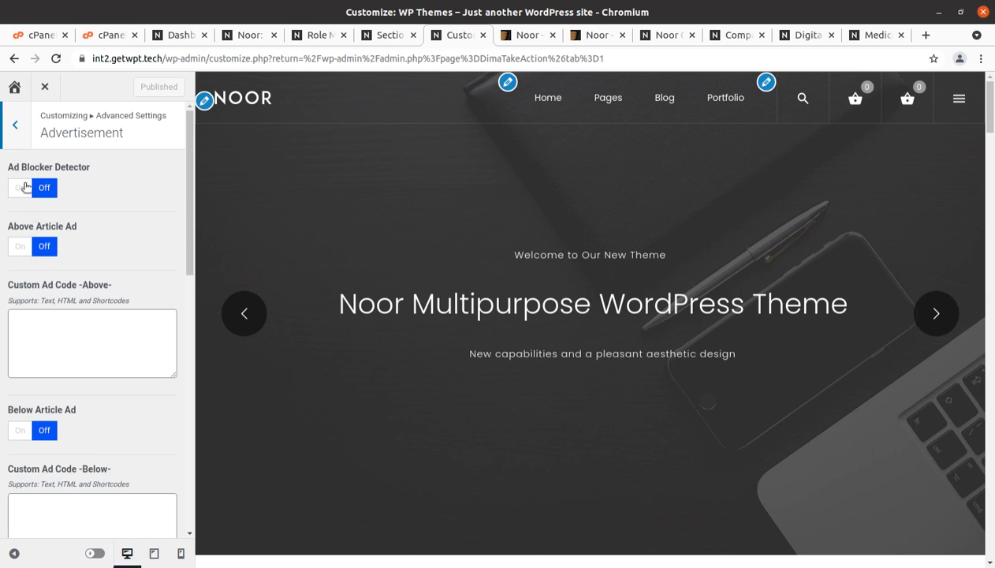
left_click(19, 132)
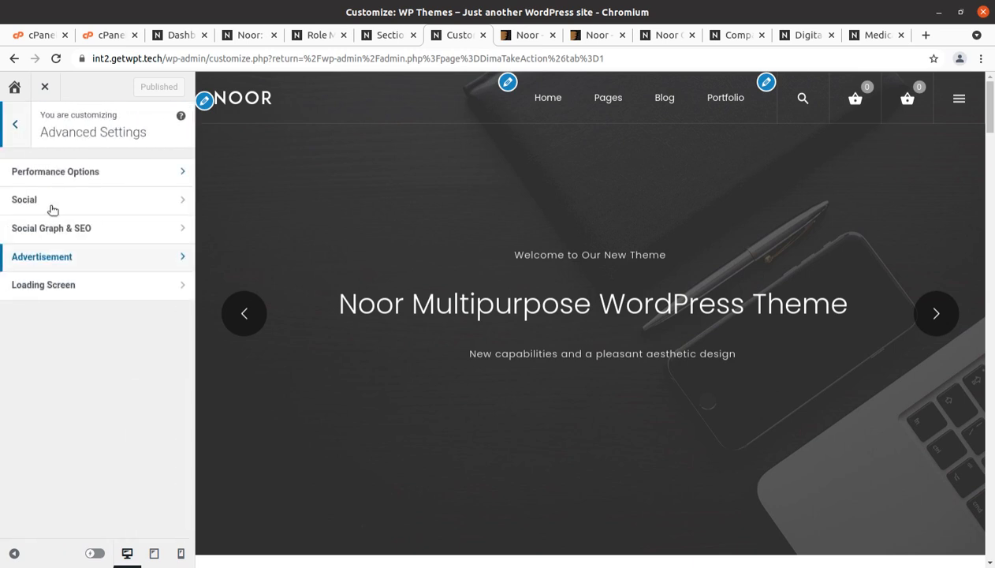
left_click(63, 287)
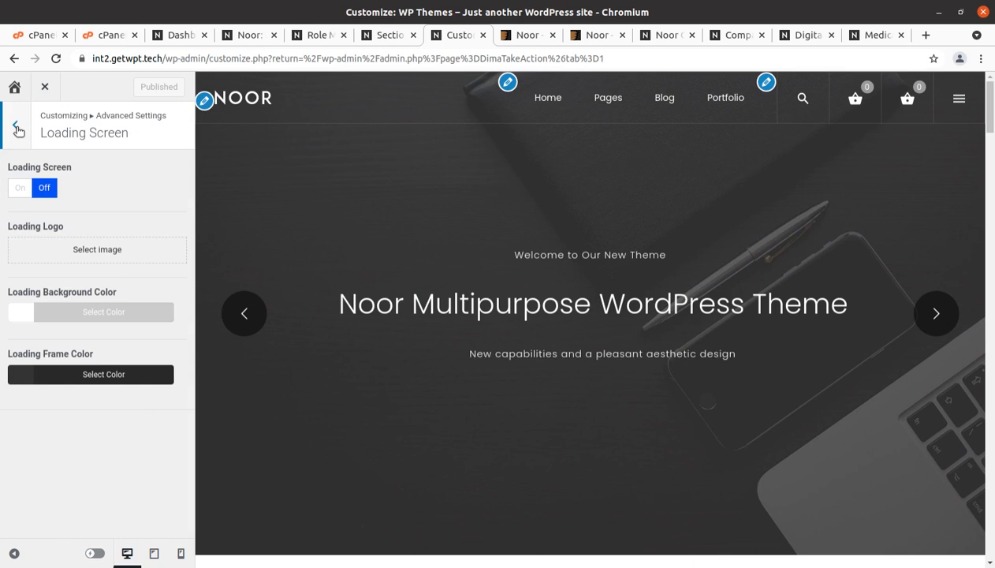
left_click(19, 132)
left_click(19, 128)
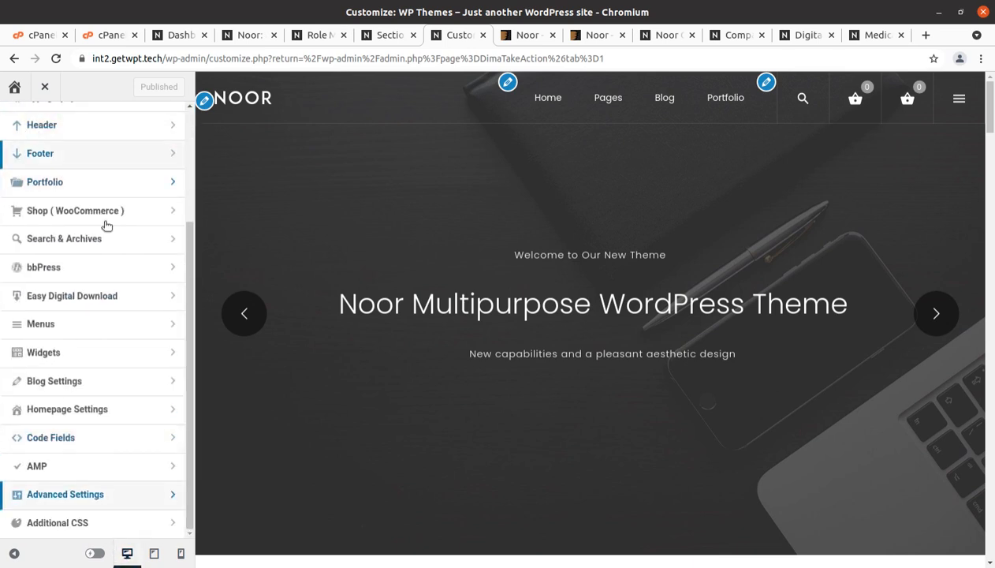
scroll(118, 229, "up", 3)
scroll(126, 233, "up", 1)
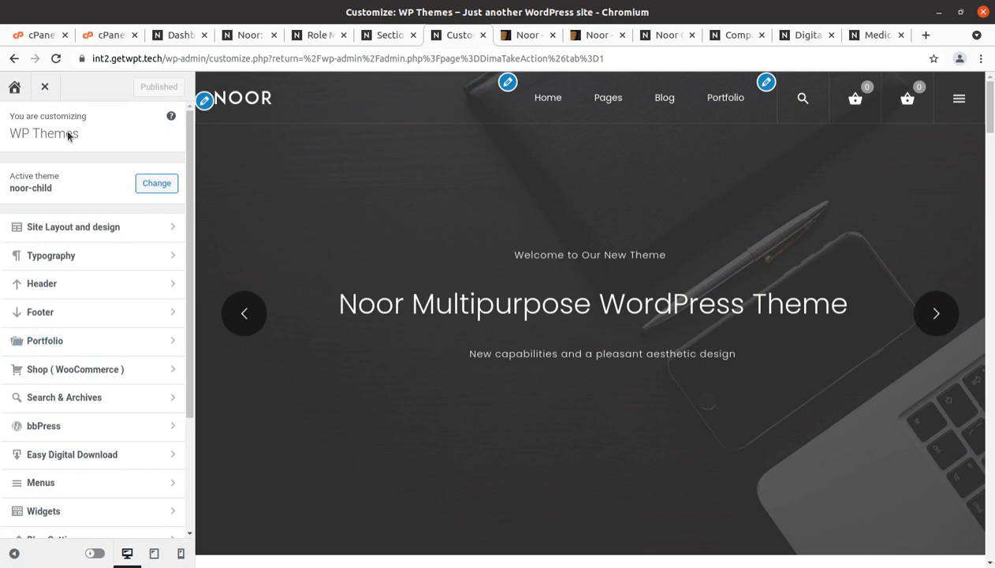
- Leave the Customizer and look over the general settings of DIMA Take Action
left_click(44, 88)
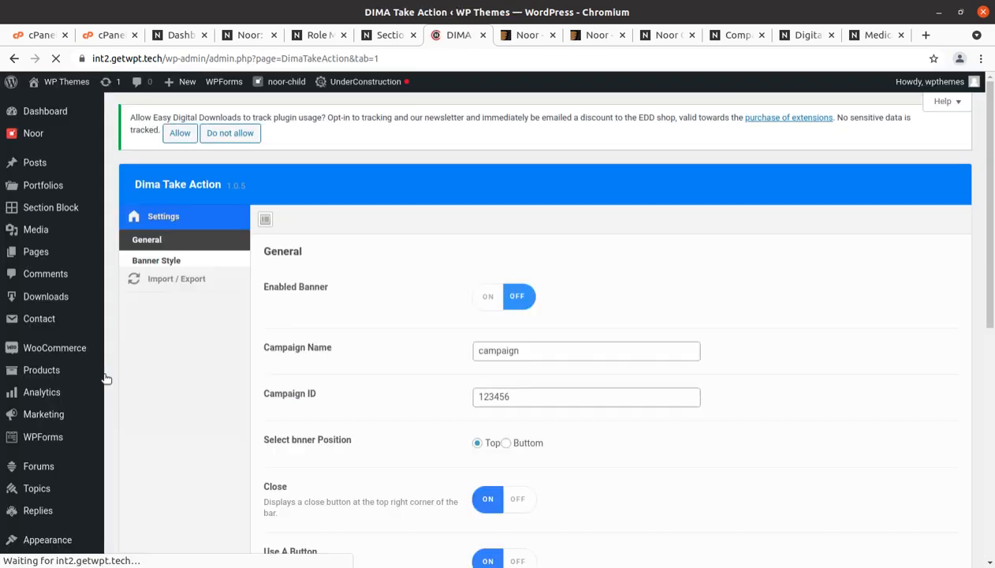
scroll(133, 411, "down", 5)
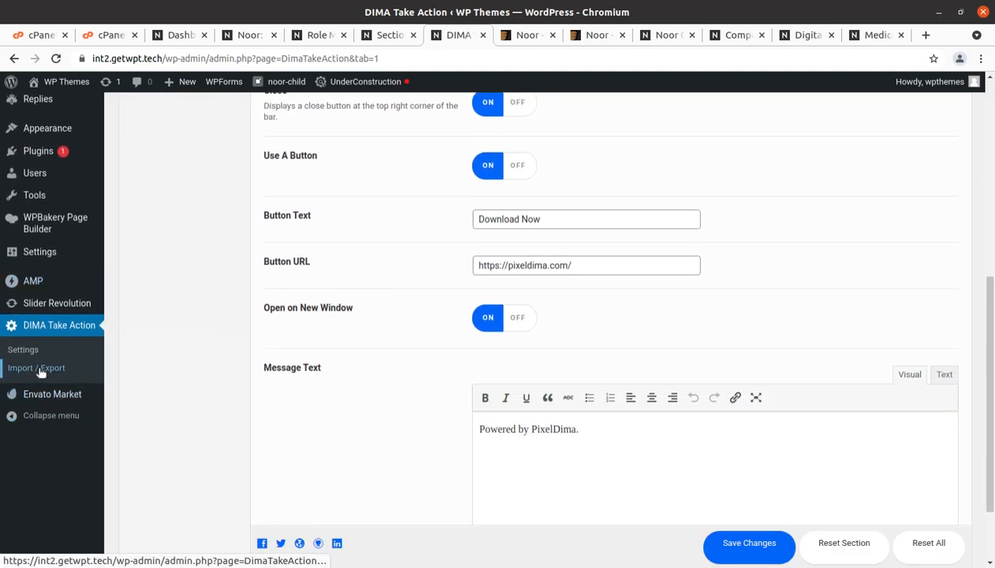
scroll(38, 371, "up", 6)
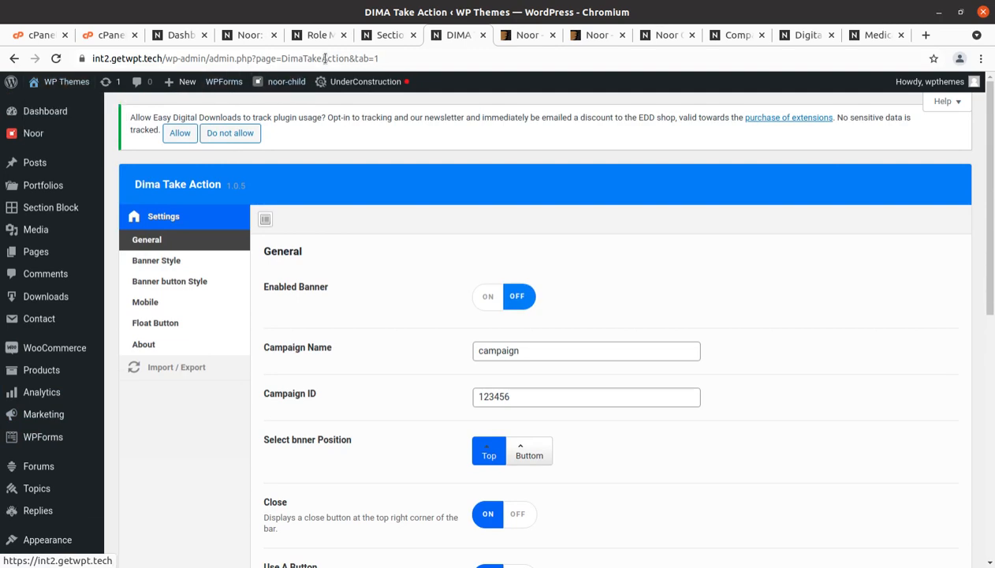
- Close the browser tabs with the Noor page and the Role Manager, keeping the Dashboard and Section Block tabs open
left_click(246, 34)
left_click(194, 36)
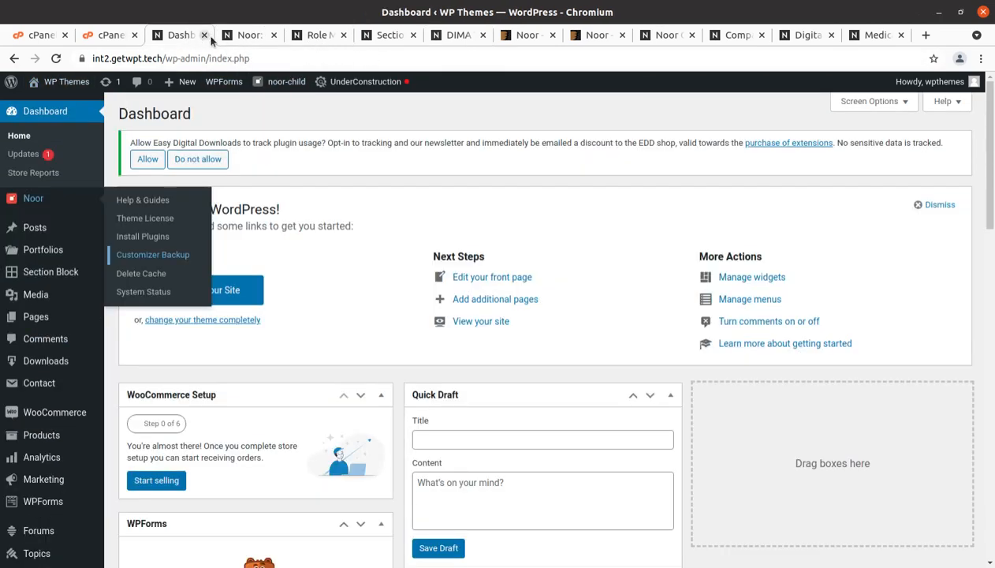
left_click(253, 35)
left_click(275, 35)
left_click(275, 35)
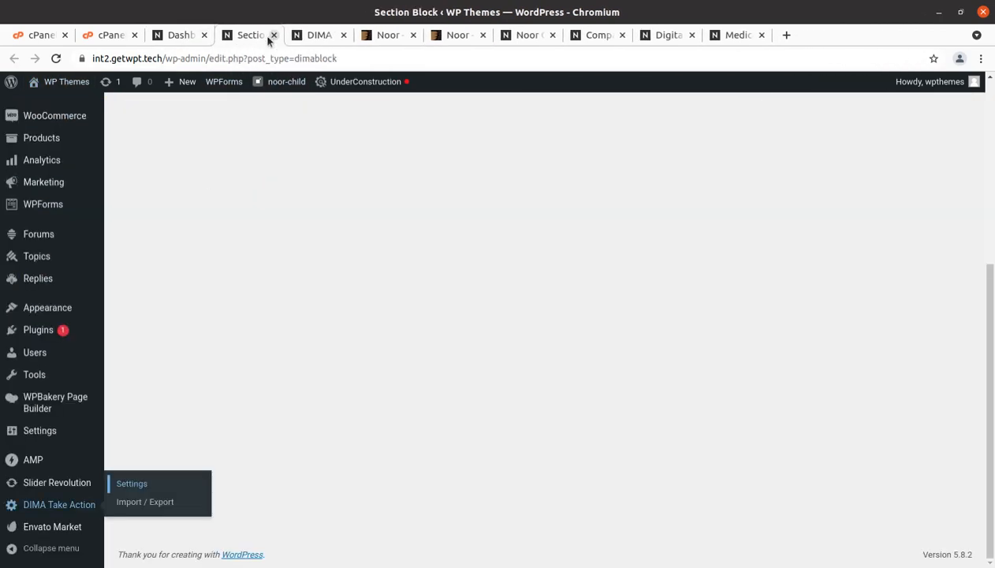
- Open the site's home page in a new tab and start editing it with WPBakery Page Builder
middle_click(55, 103)
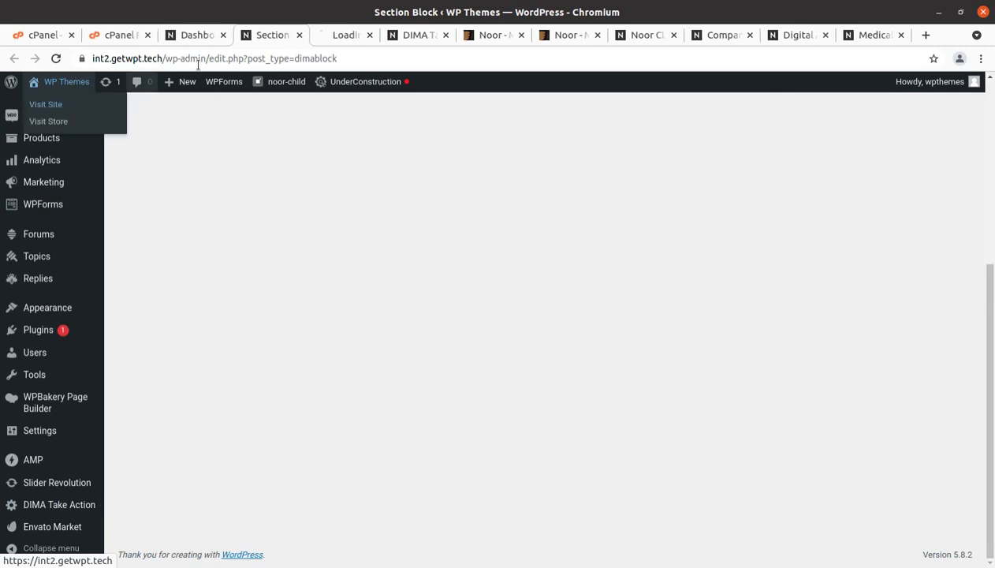
left_click(342, 39)
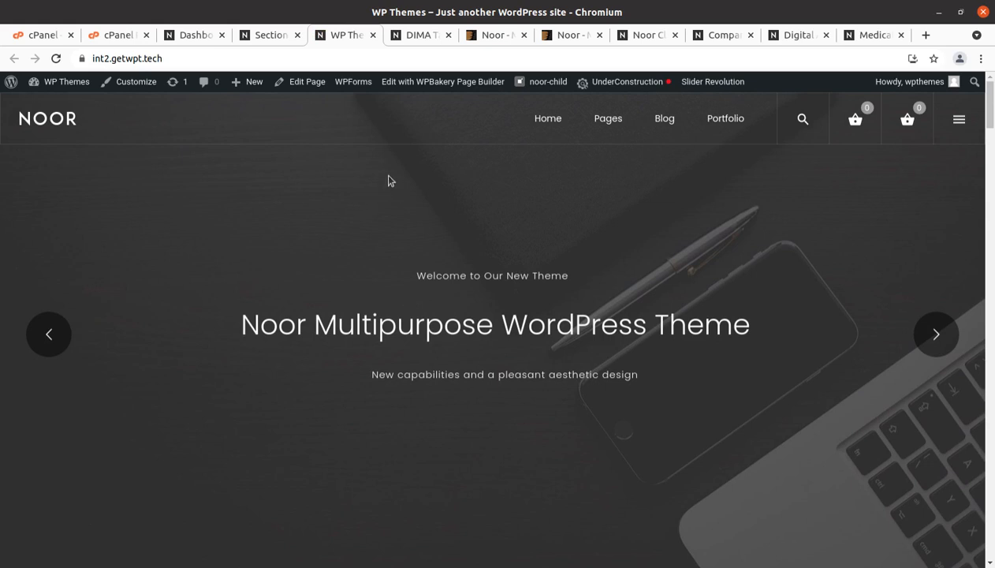
left_click(418, 82)
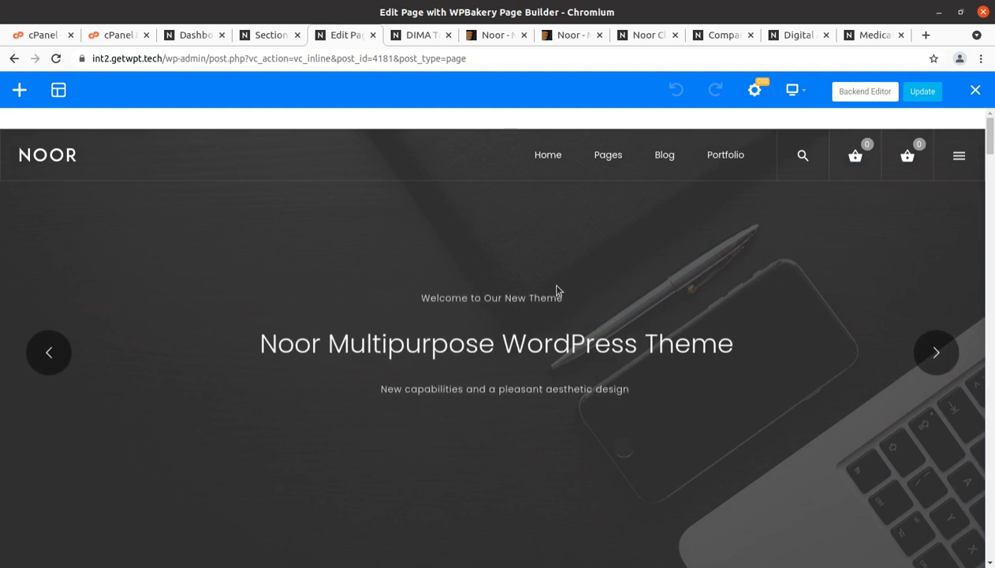
- Open the Iconbox Content settings of the Professional Support box and close them without changes
scroll(491, 300, "down", 3)
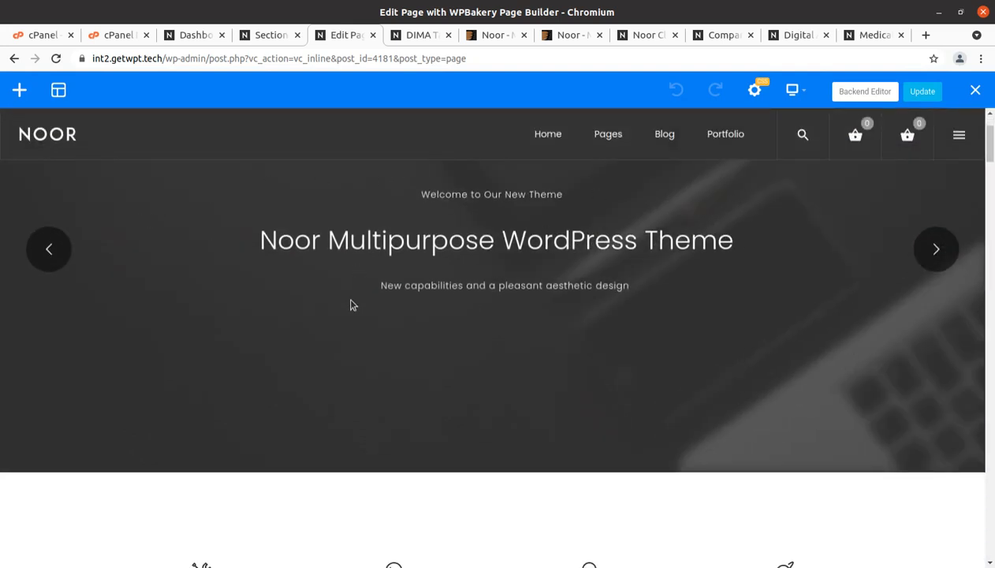
scroll(352, 305, "down", 5)
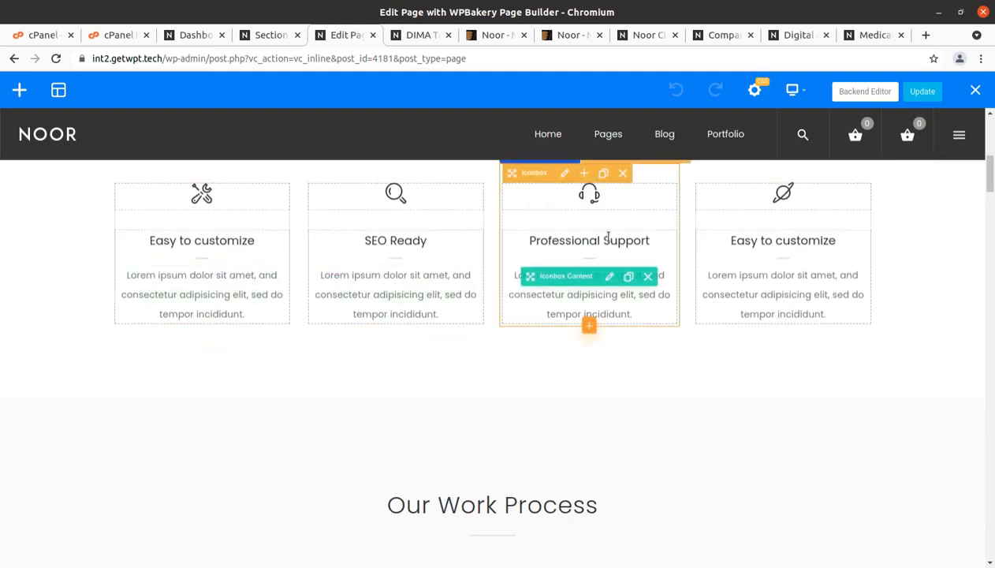
left_click(611, 276)
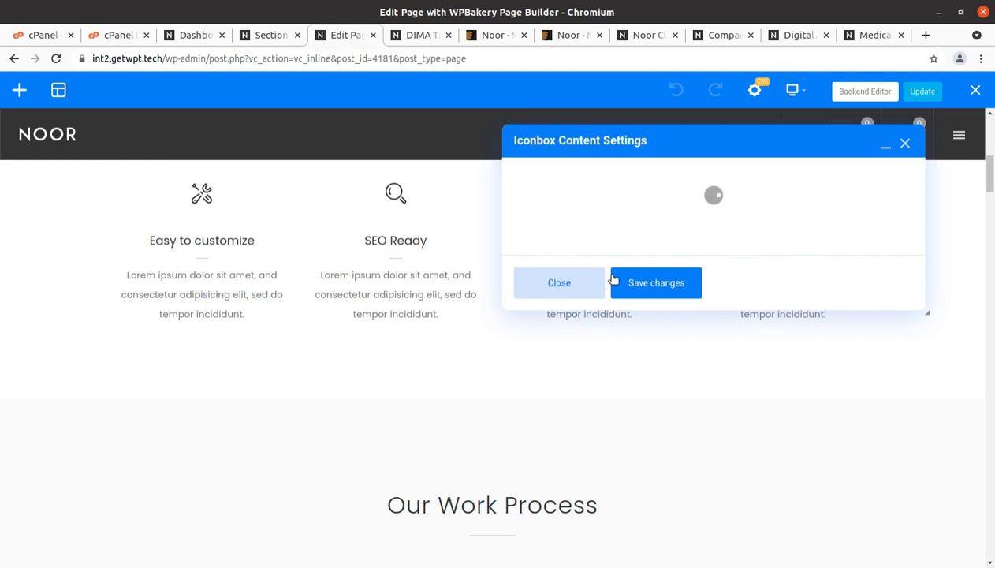
left_click(904, 143)
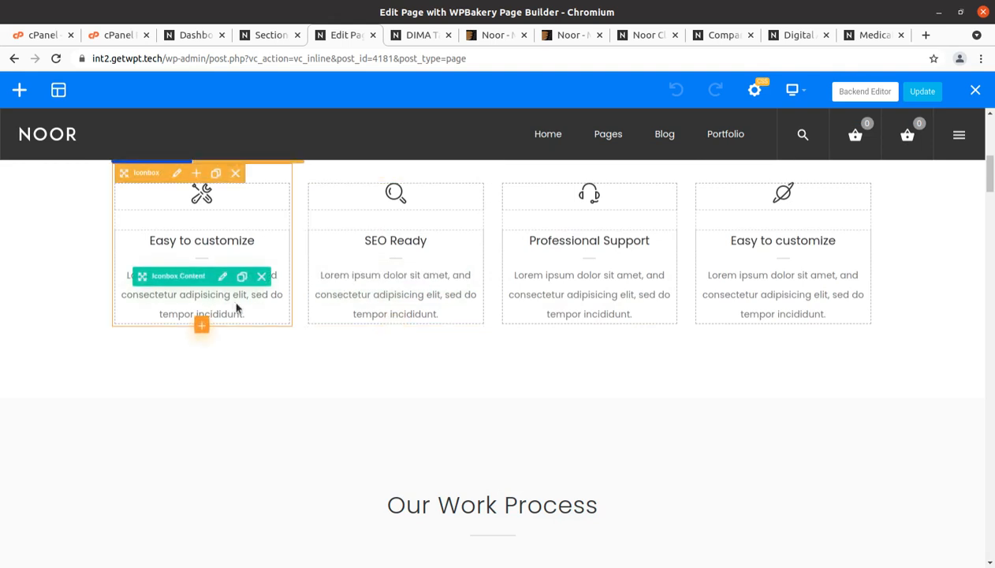
- View the Image Layers settings of the graphic in the Our Work Process section and close them without changes
scroll(237, 307, "up", 3)
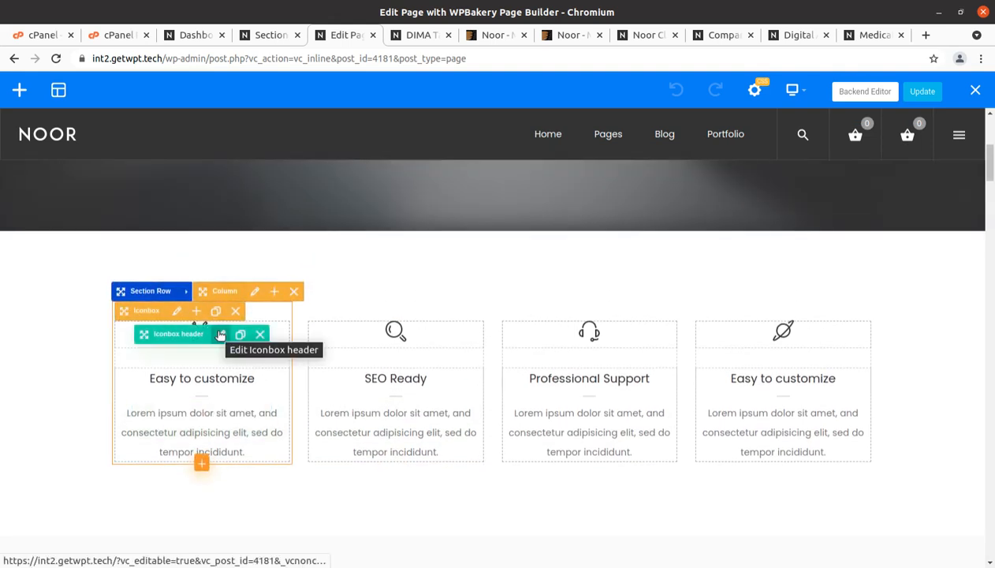
scroll(262, 345, "up", 3)
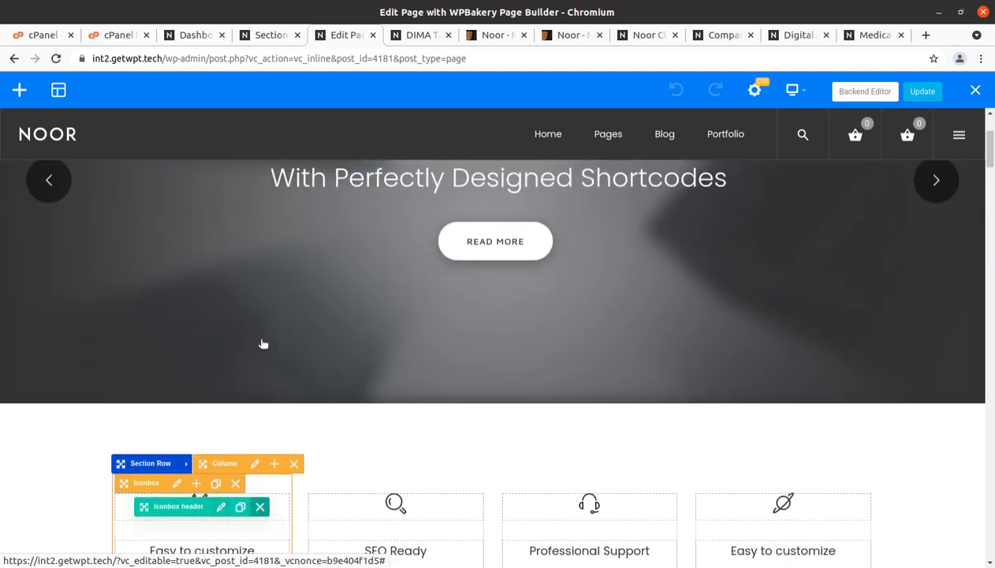
scroll(264, 344, "down", 7)
scroll(263, 344, "down", 3)
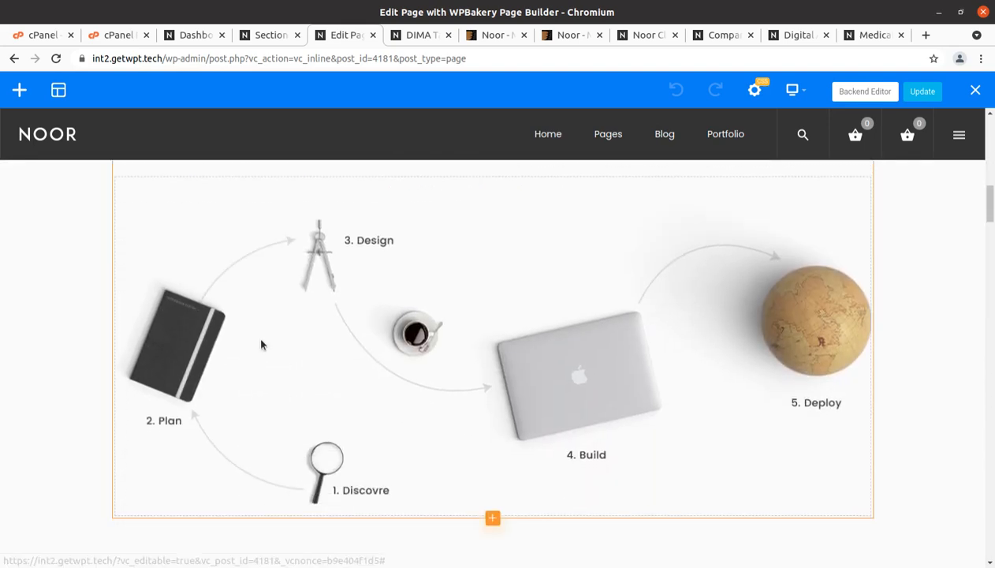
mouse_move(356, 325)
left_click(507, 347)
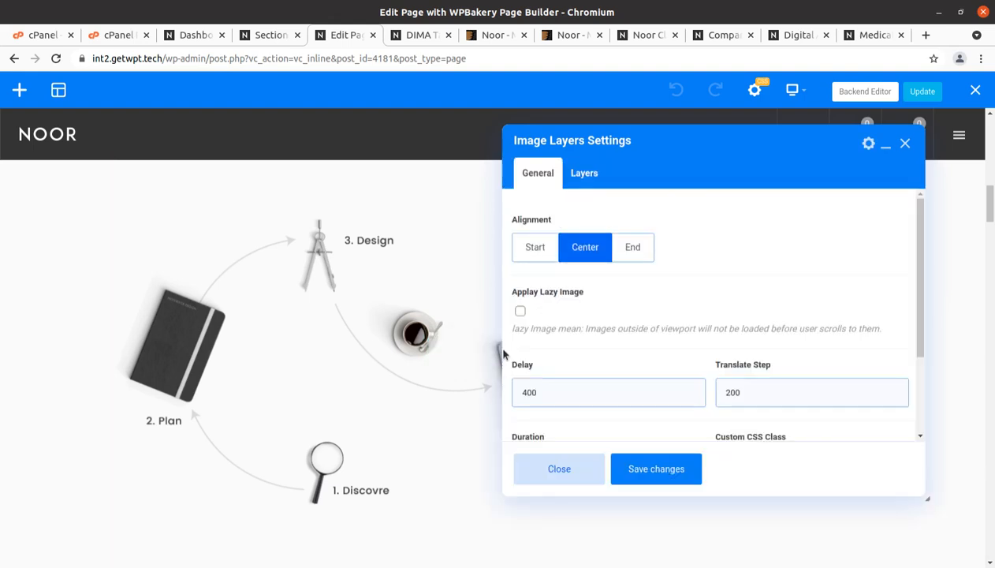
left_click(905, 144)
- Look over the quote and Our Skills sections in the frontend editor, and switch the page to the Backend Editor
scroll(438, 408, "down", 5)
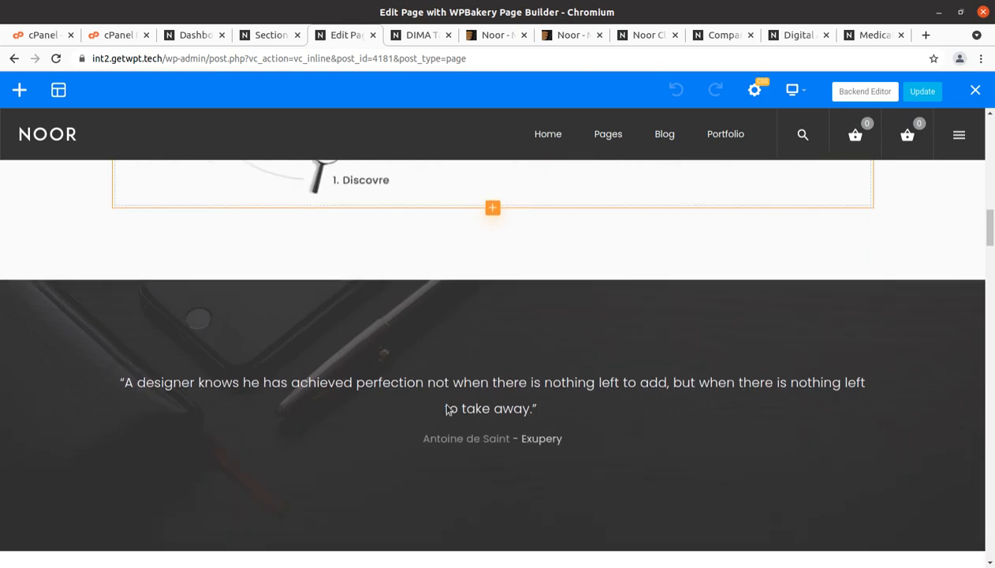
scroll(445, 406, "down", 2)
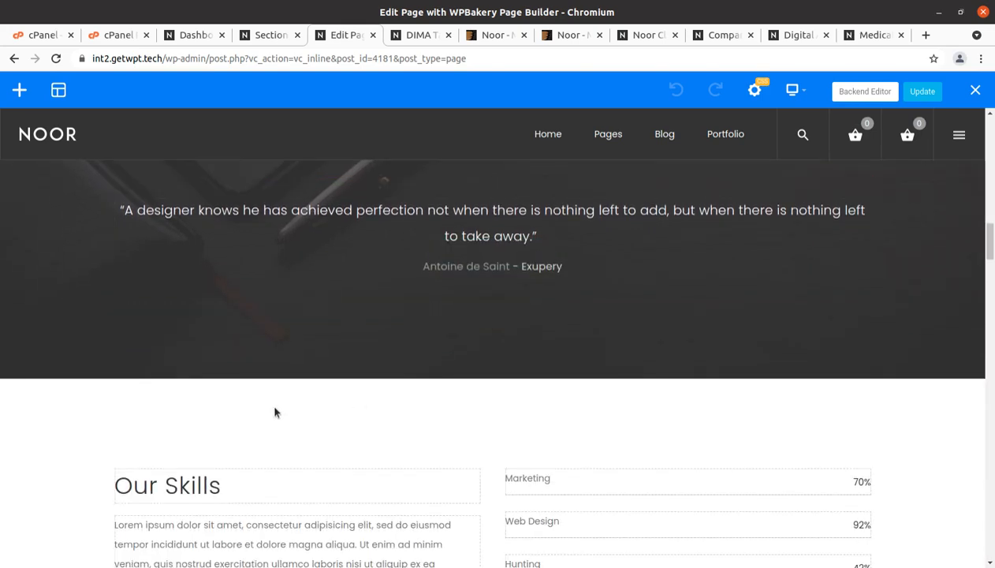
scroll(275, 410, "down", 2)
scroll(275, 409, "up", 6)
scroll(275, 407, "up", 10)
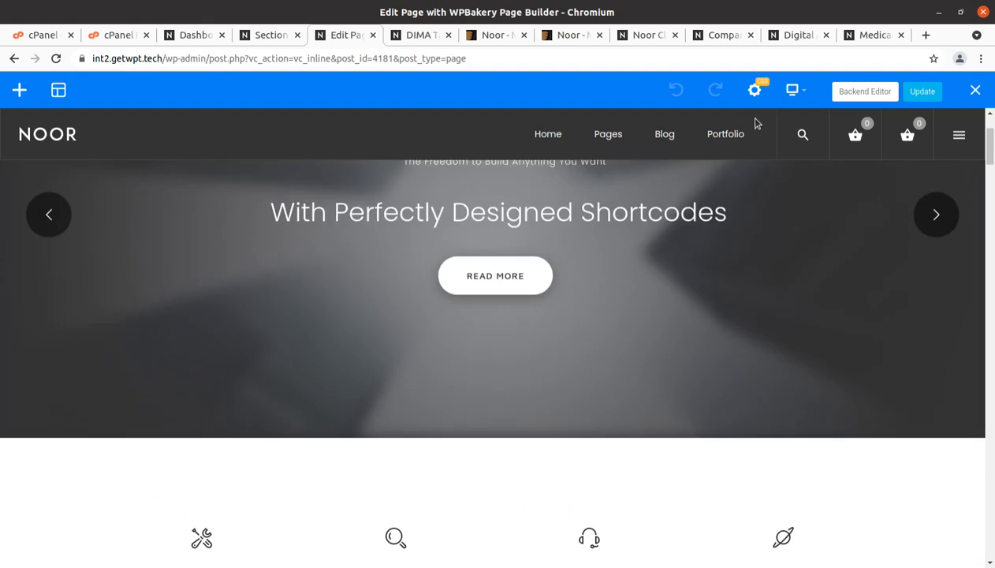
left_click(866, 92)
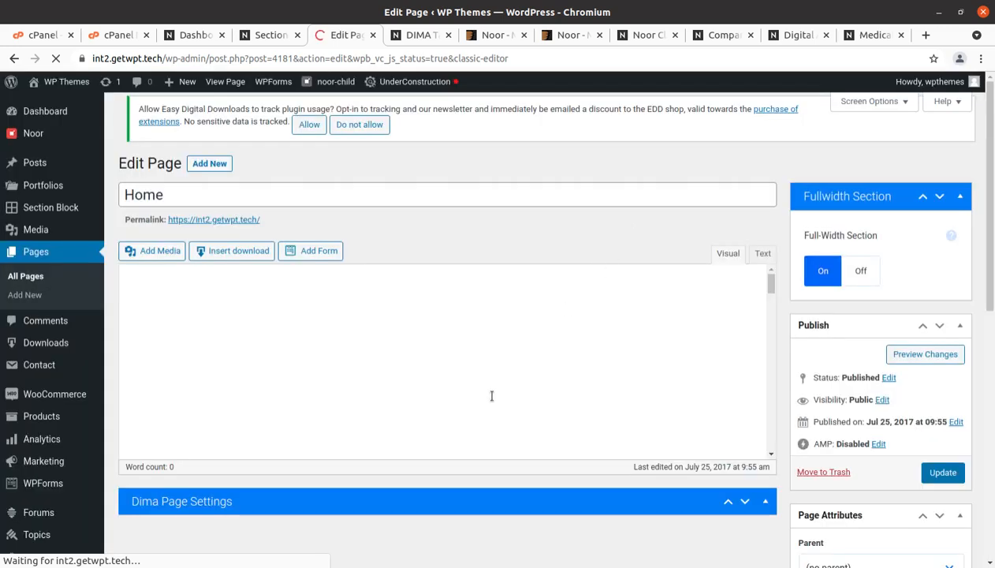
- Examine the Home page's backend layout, select the text in the Our Skills custom heading settings, and close them without changes
scroll(465, 394, "down", 2)
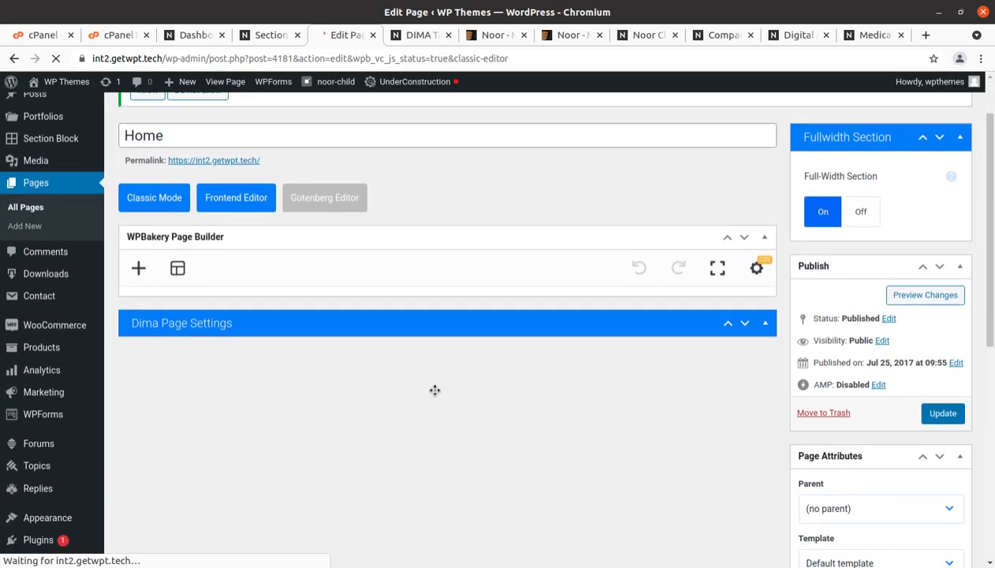
scroll(473, 351, "down", 4)
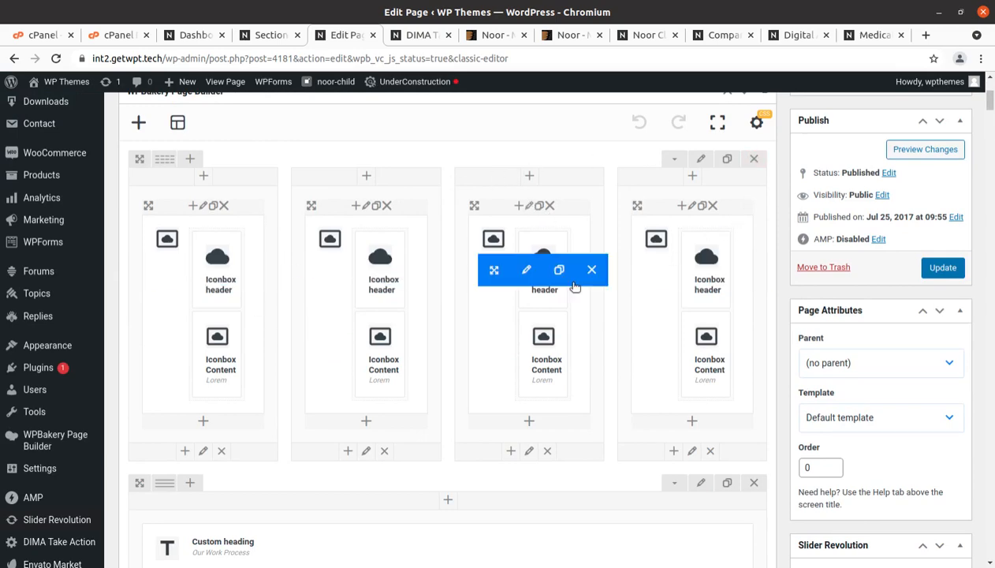
scroll(423, 339, "down", 5)
scroll(423, 339, "down", 6)
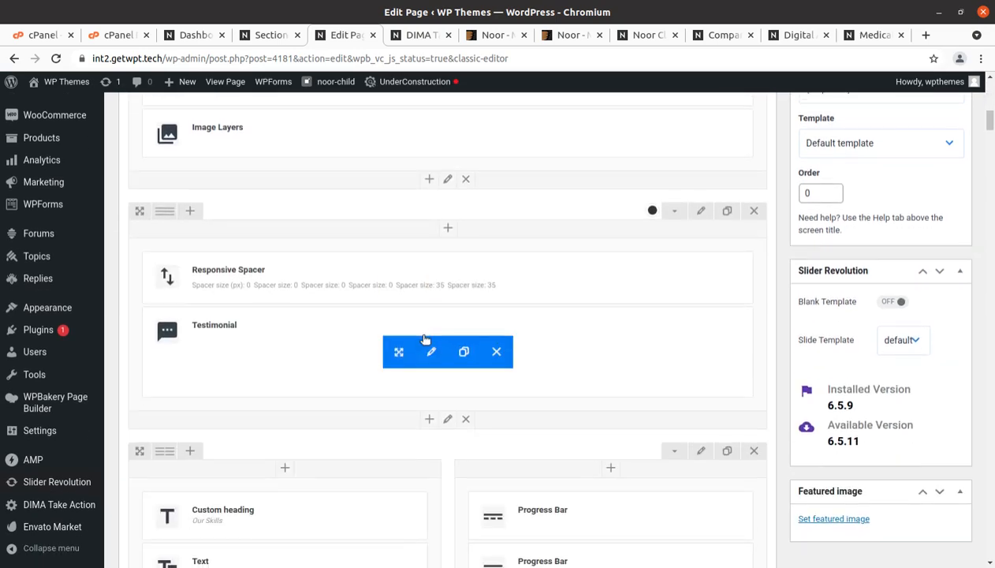
scroll(423, 340, "up", 3)
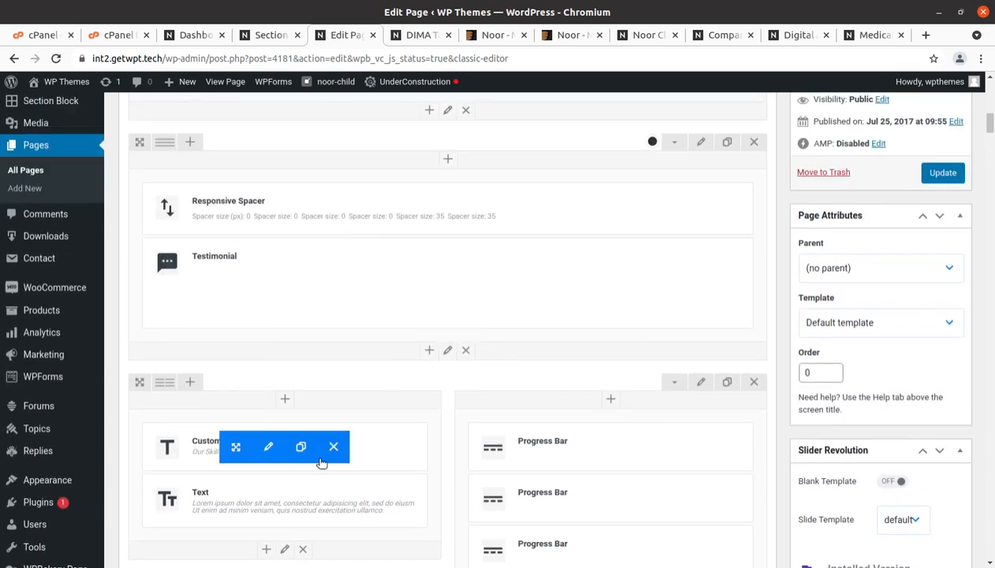
left_click(269, 447)
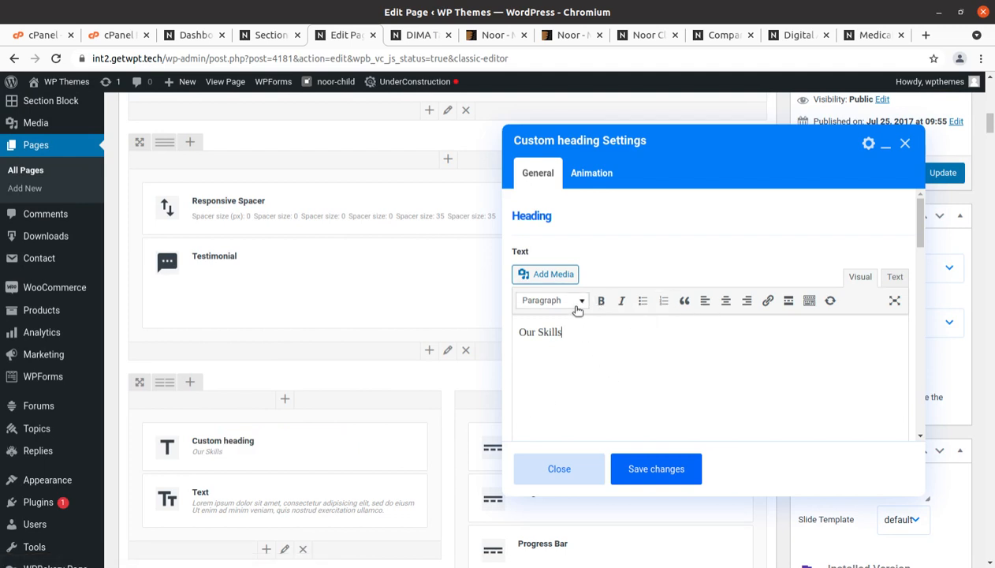
left_click_drag(582, 334, 507, 328)
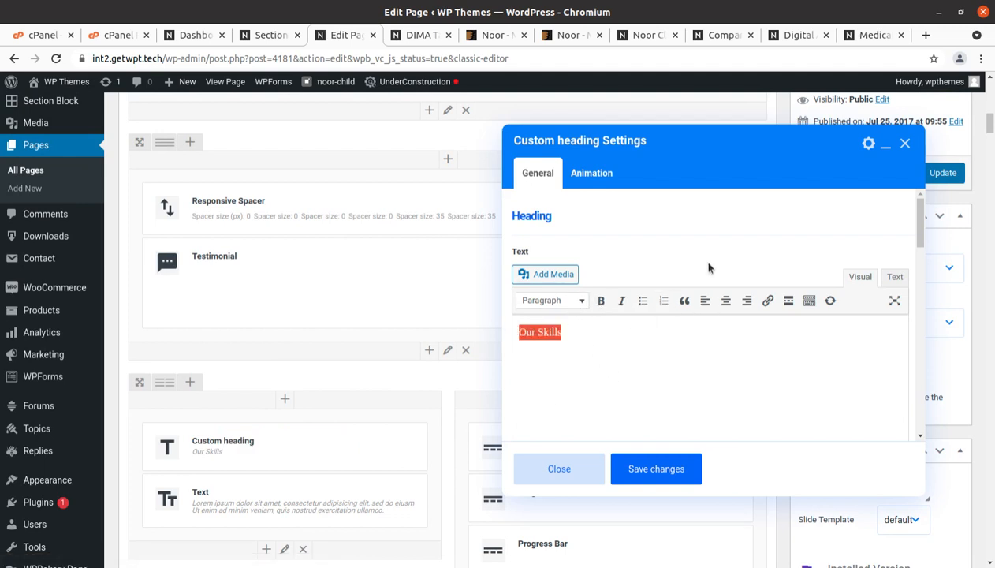
left_click(905, 143)
- Leave the page editor for the WordPress Dashboard, and visit the live site from there
scroll(454, 382, "up", 10)
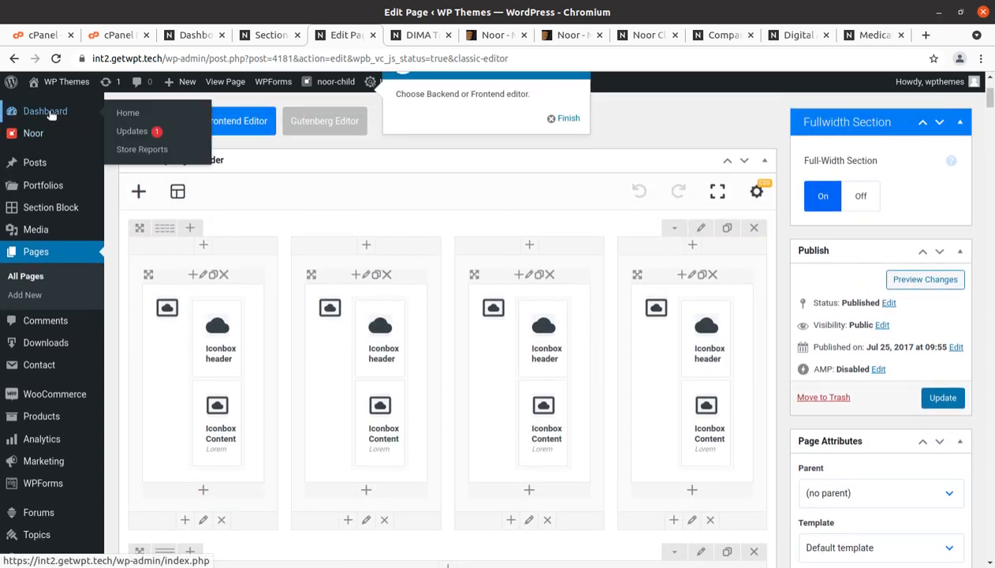
left_click(49, 114)
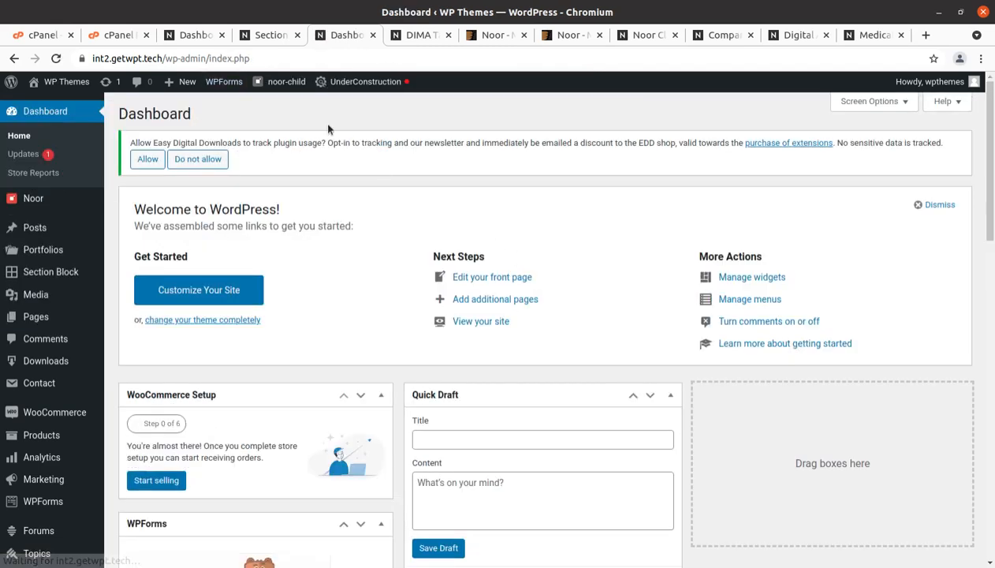
mouse_move(67, 85)
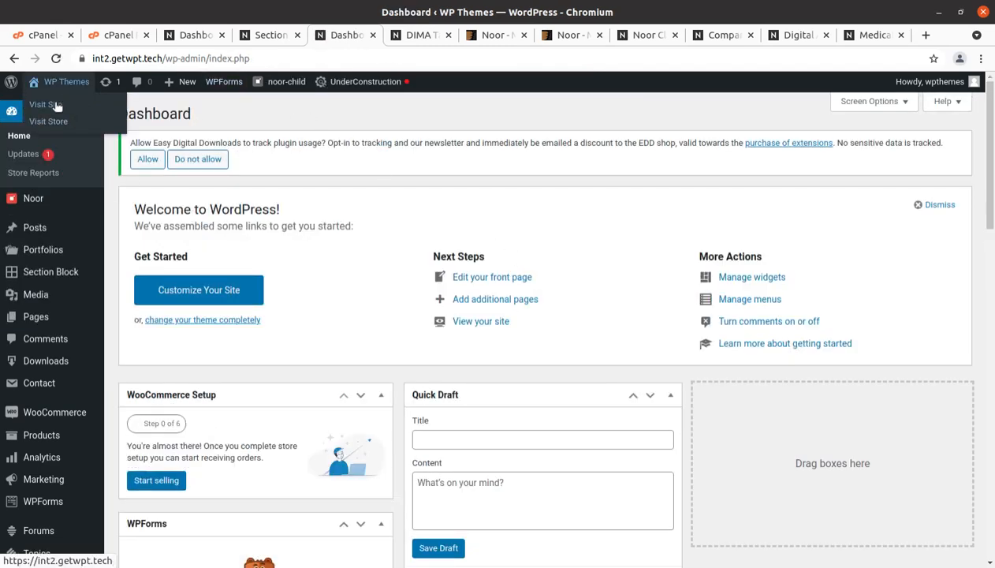
left_click(52, 105)
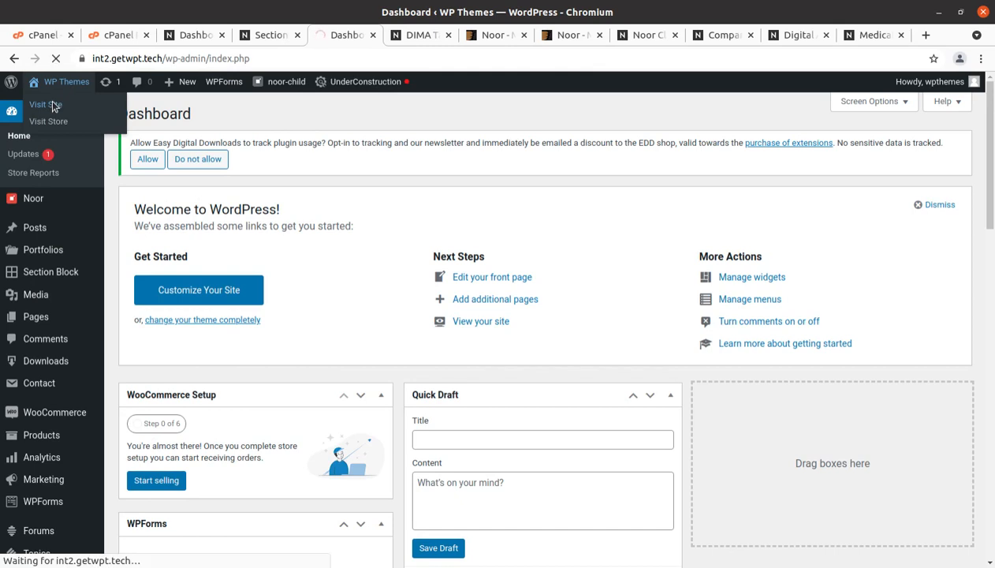